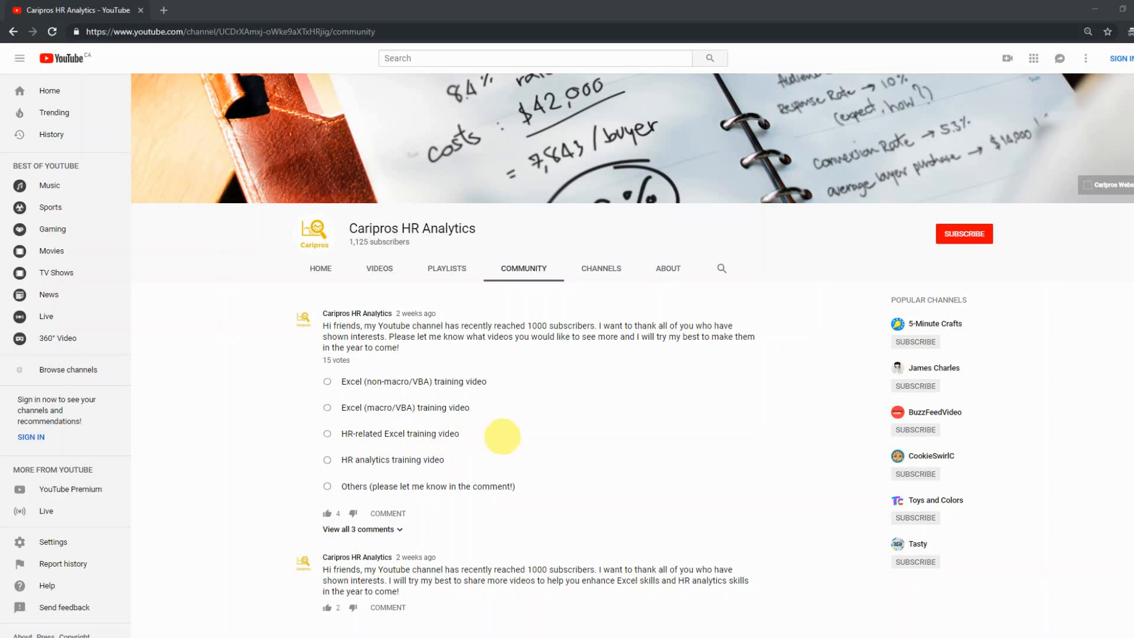
# Bring up Capture.PNG in Photos, showing the viewer's request for a salary increase template
pyautogui.hotkey('alt', 'Tab')
pyautogui.hotkey('alt', 'Tab')
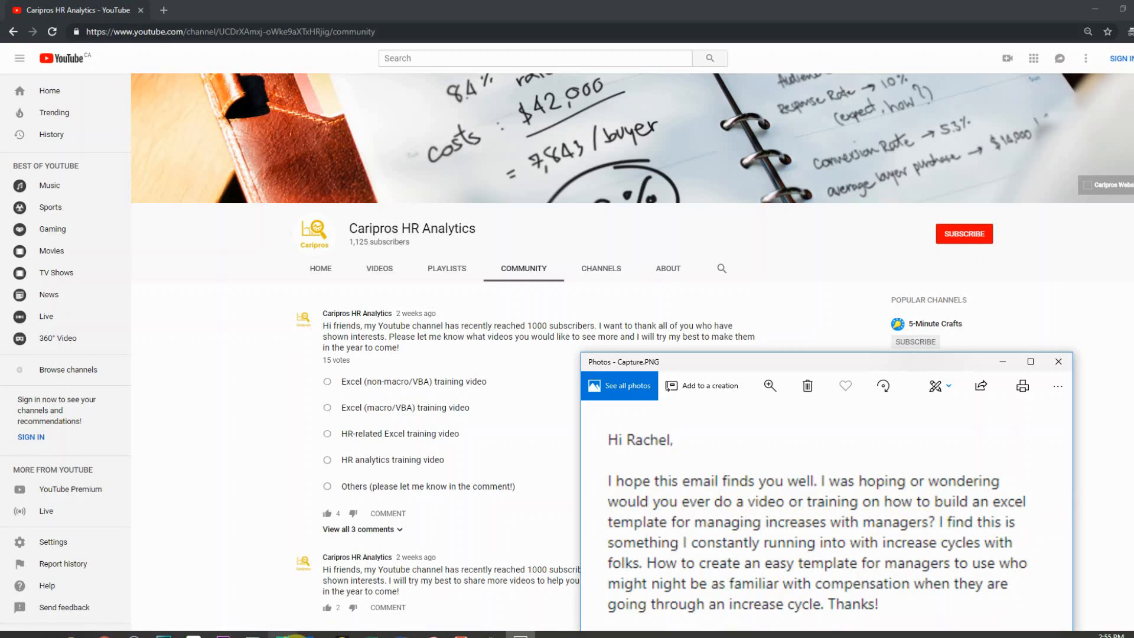
# Bring the Annual Salary Increase Planning Tool workbook to the front in Excel
pyautogui.click(366, 633)
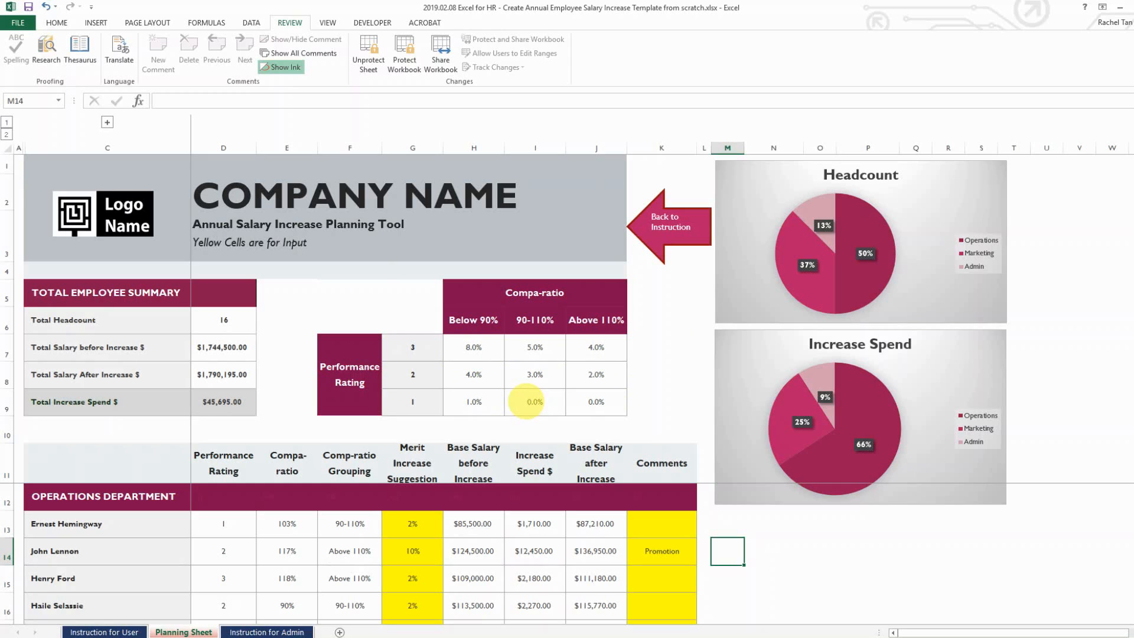
pyautogui.scroll(-1, 280, 496)
pyautogui.scroll(1, 279, 518)
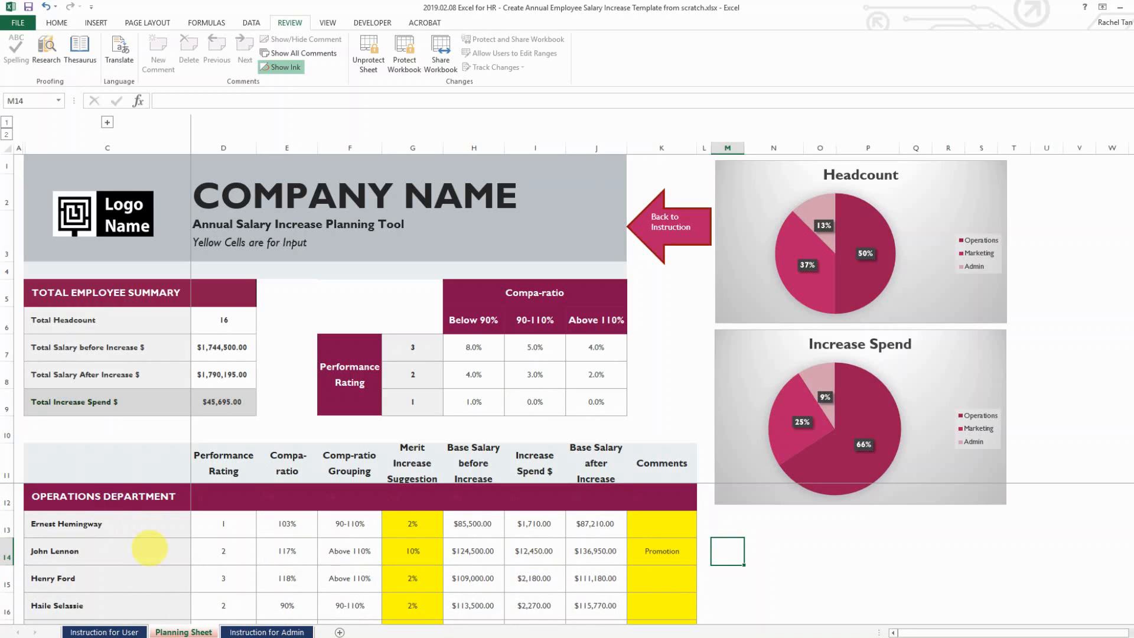
pyautogui.click(155, 546)
pyautogui.scroll(-5, 157, 549)
pyautogui.scroll(5, 158, 551)
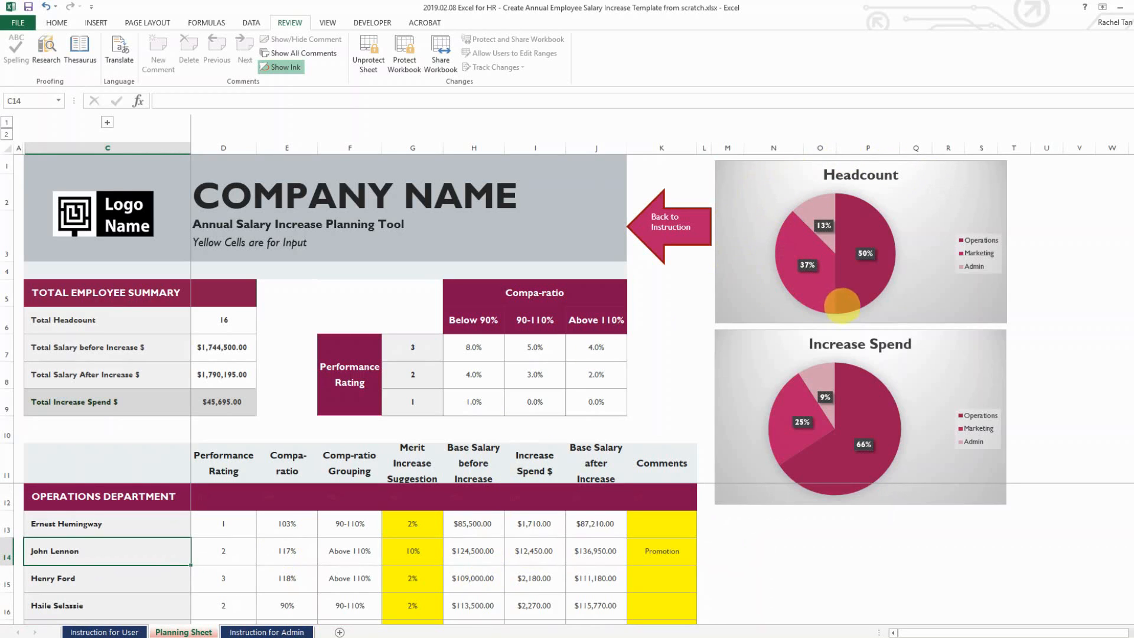
pyautogui.moveTo(869, 291)
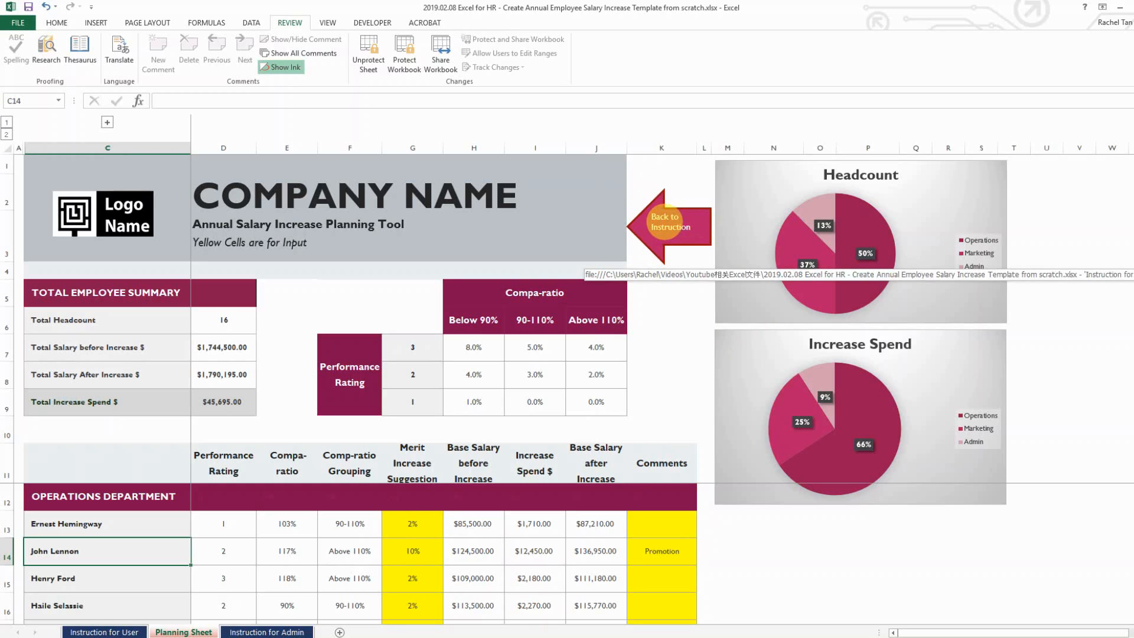
# Go from the instruction sheet back to the planning sheet and set G15's merit increase to 5%
pyautogui.click(665, 222)
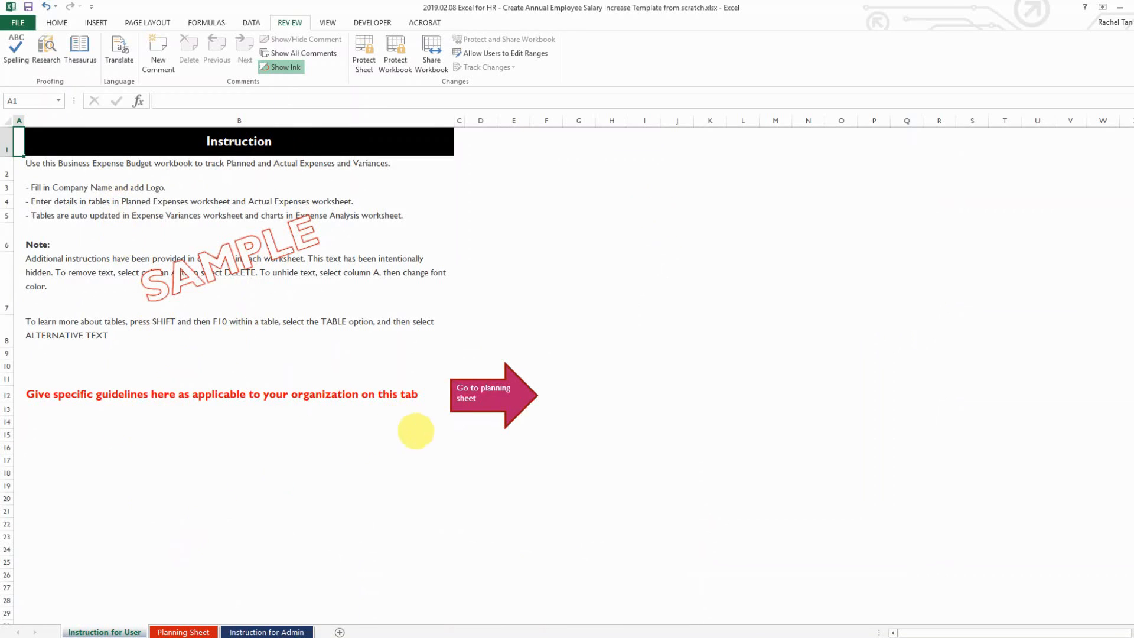
pyautogui.click(484, 390)
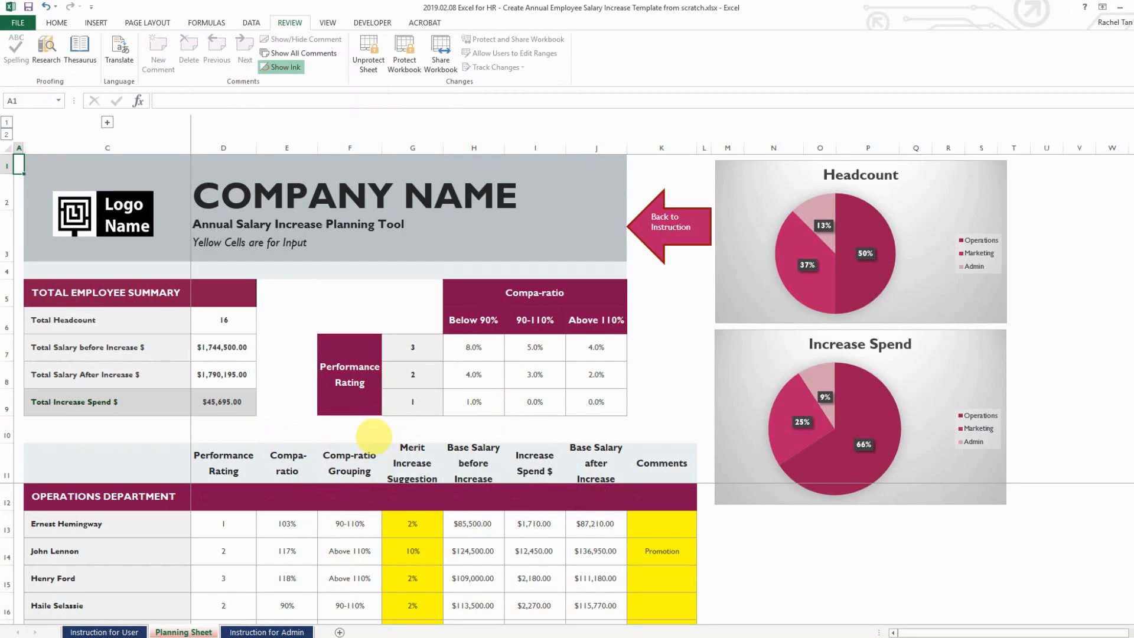
pyautogui.click(407, 431)
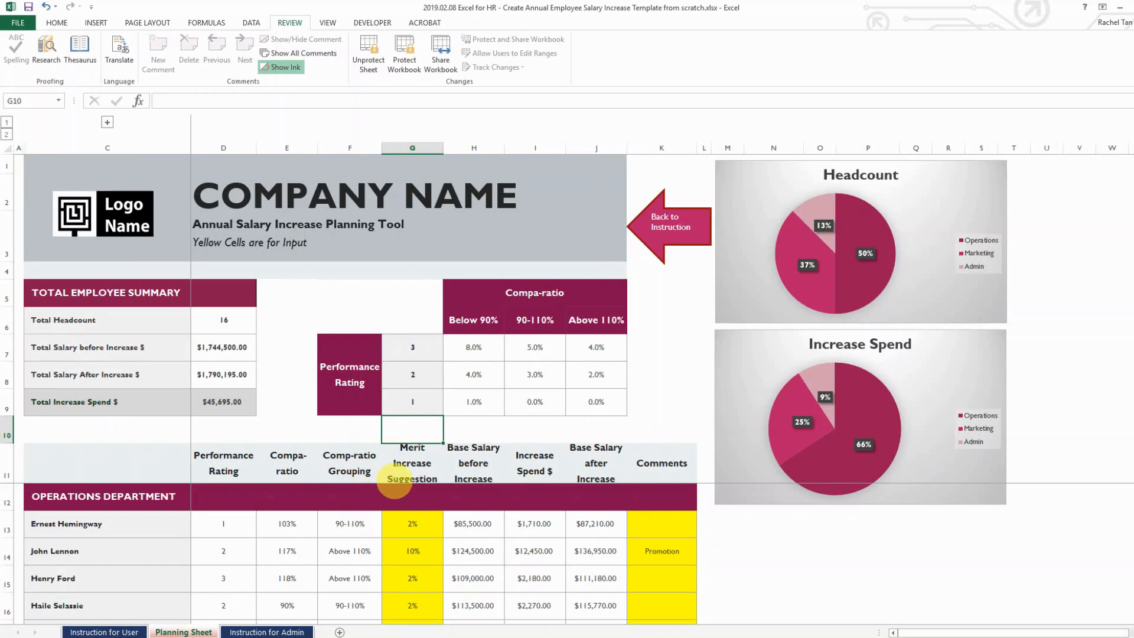
pyautogui.click(412, 516)
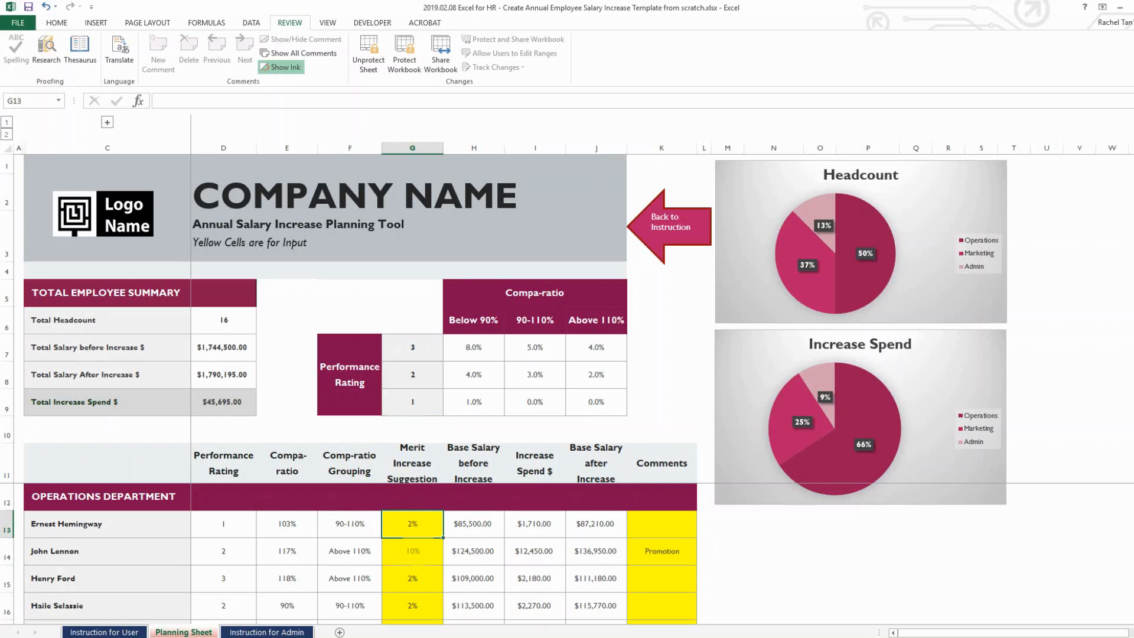
pyautogui.scroll(-1, 360, 552)
pyautogui.click(413, 550)
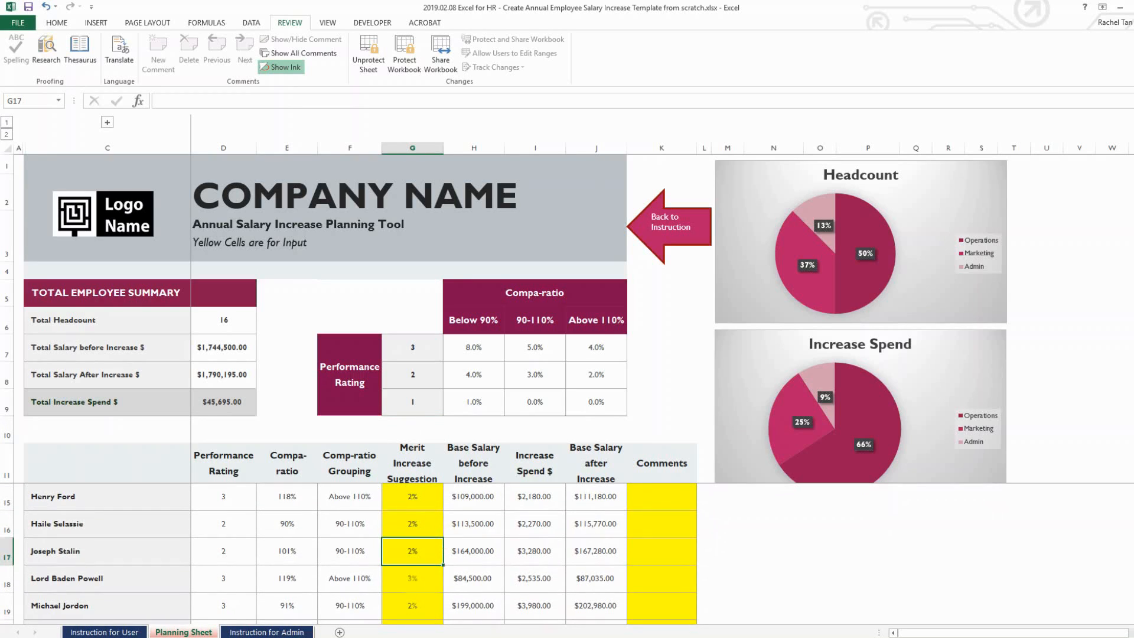
pyautogui.click(412, 496)
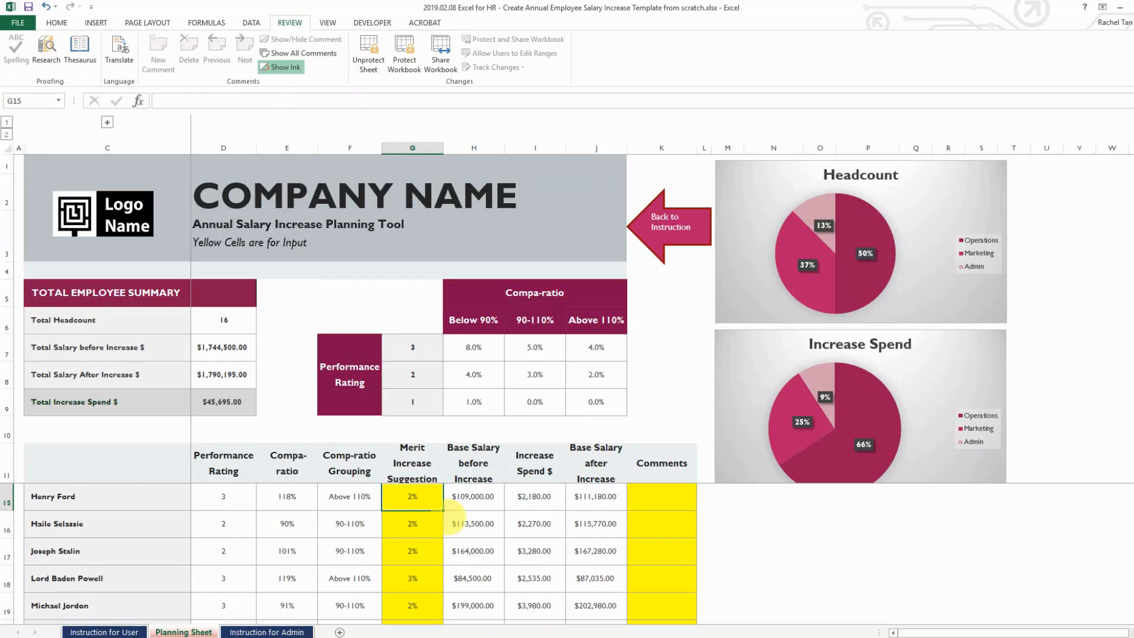
pyautogui.write('5')
pyautogui.press('Tab')
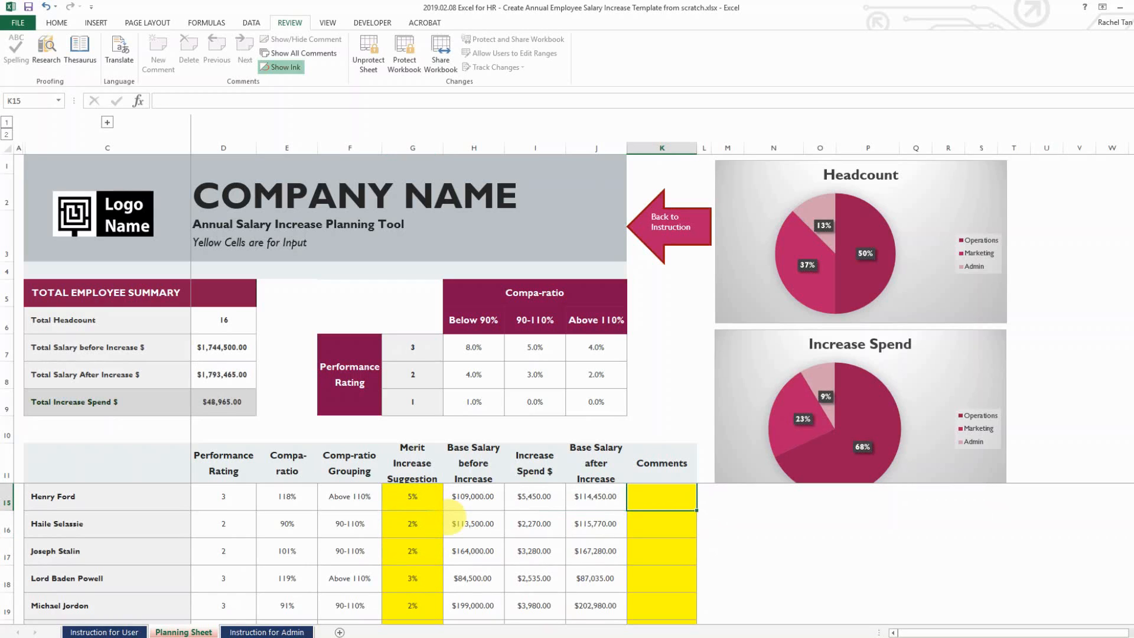
# Add the comment 'ee' in K15, then confirm the merit matrix rate in I8 is locked
pyautogui.write('eeee')
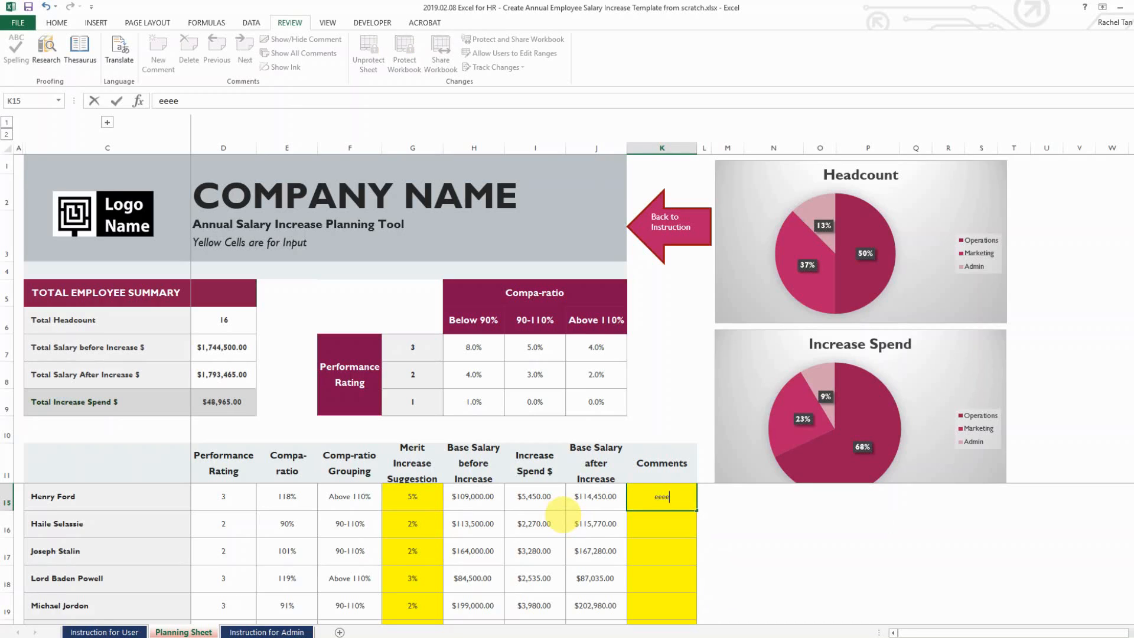
pyautogui.press('Tab')
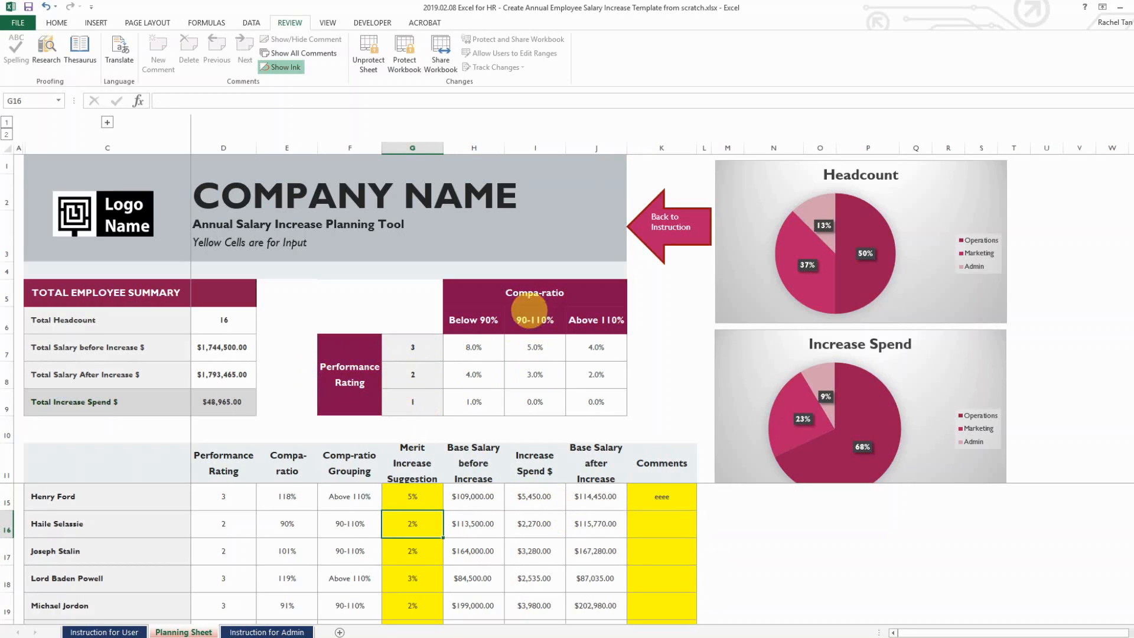
pyautogui.click(536, 373)
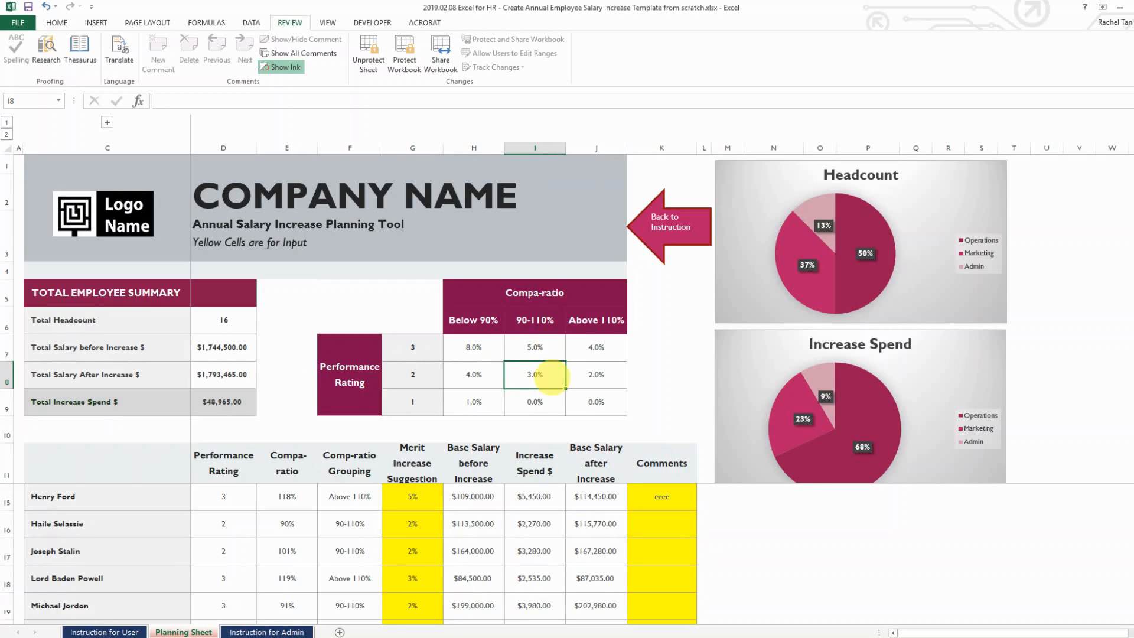
pyautogui.doubleClick(552, 378)
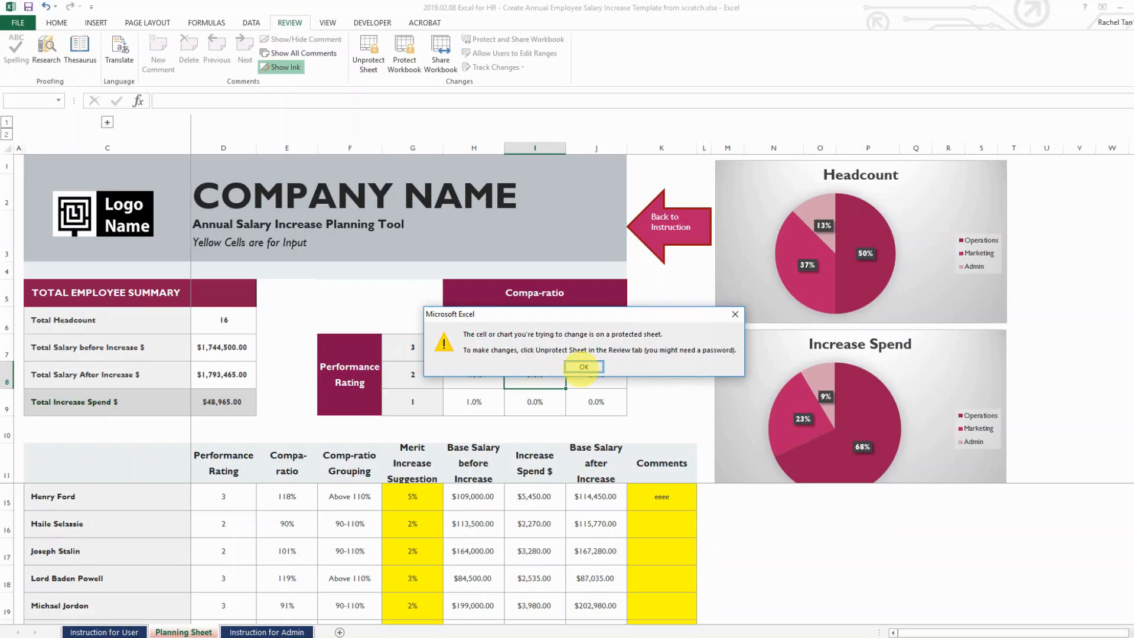
pyautogui.click(584, 366)
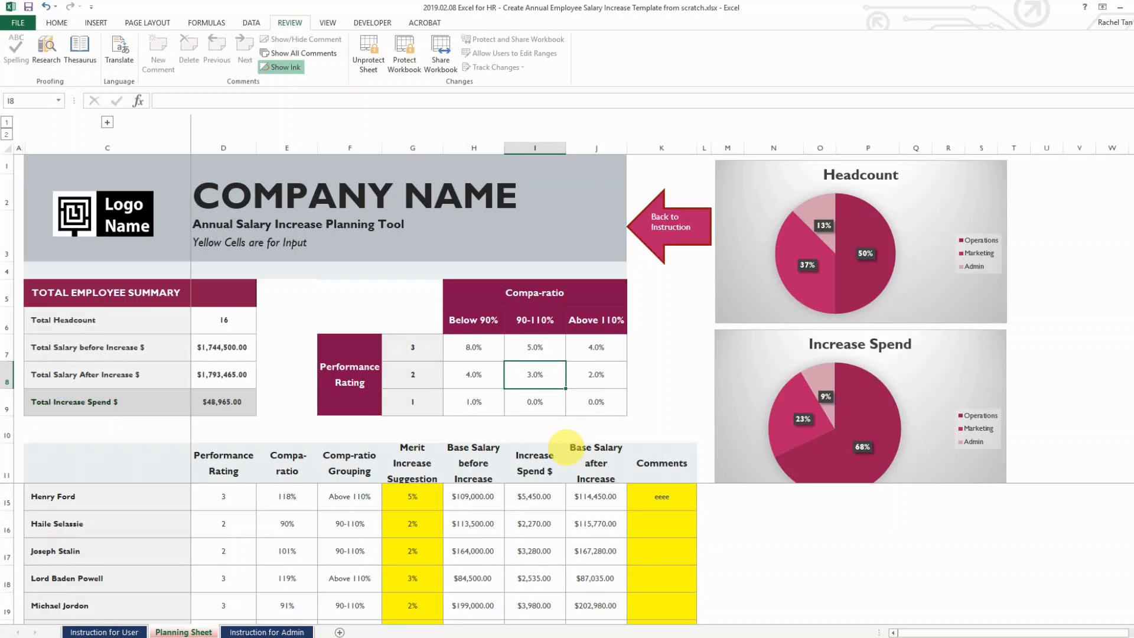
# Confirm the base salary in H29 is protected from deletion, dismissing the warning
pyautogui.scroll(-3, 531, 502)
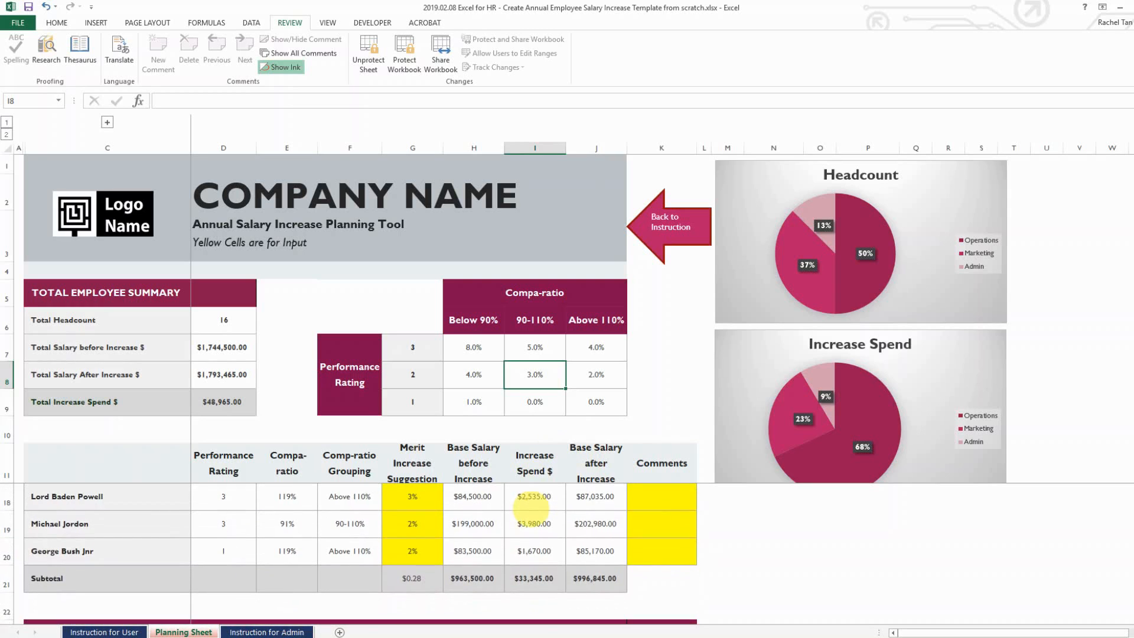
pyautogui.scroll(-1, 477, 554)
pyautogui.click(476, 552)
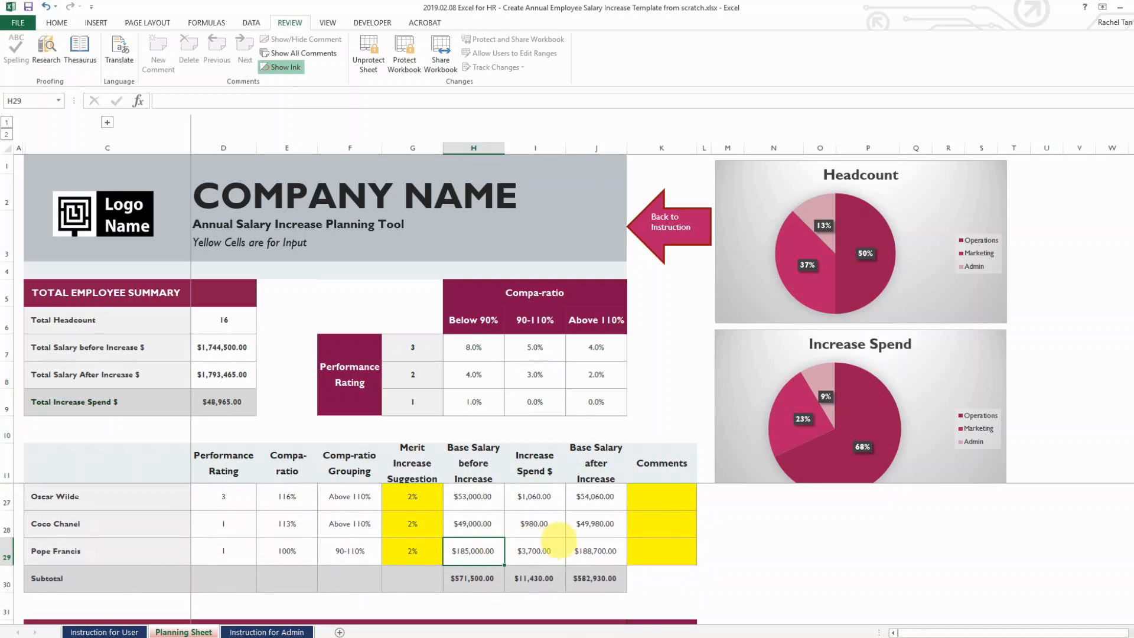
pyautogui.press('Delete')
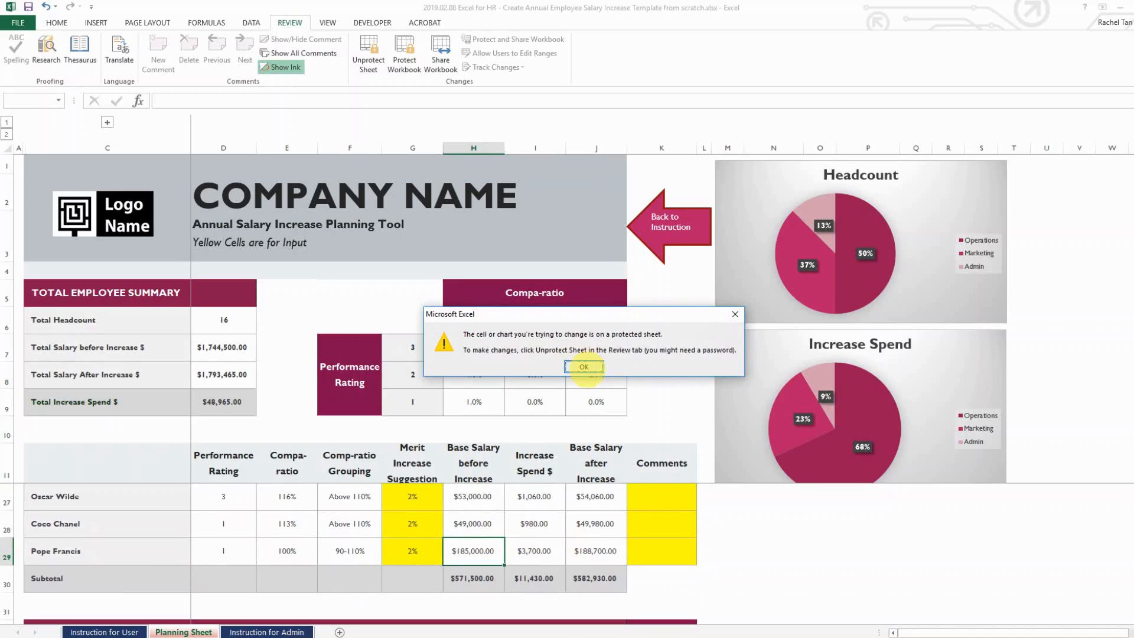
pyautogui.click(583, 366)
pyautogui.scroll(3, 523, 552)
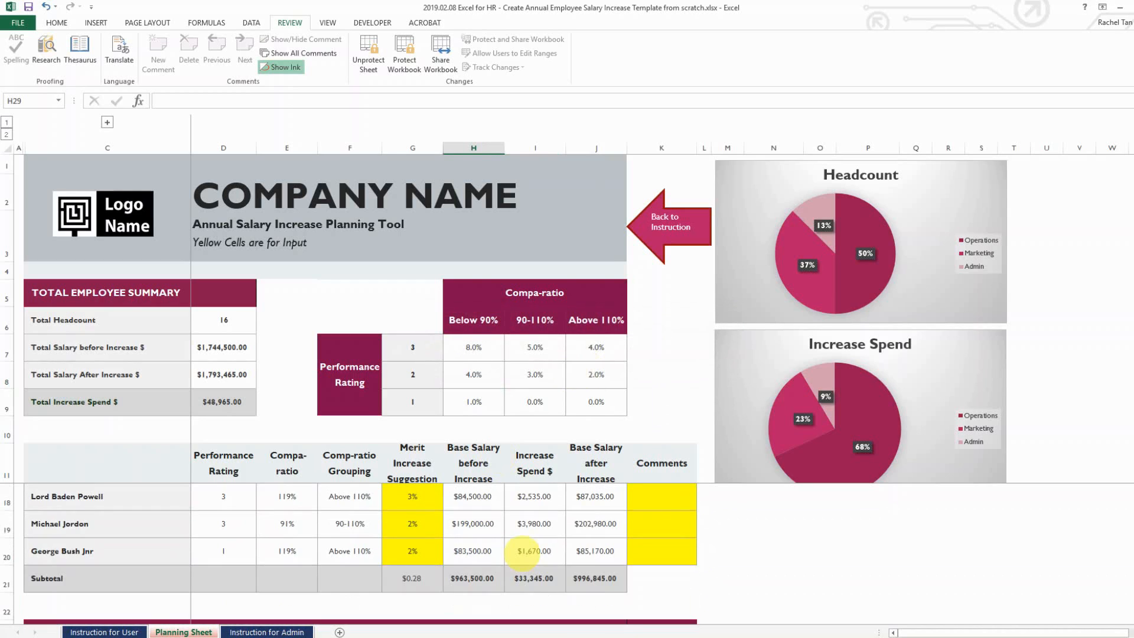
pyautogui.scroll(2, 522, 551)
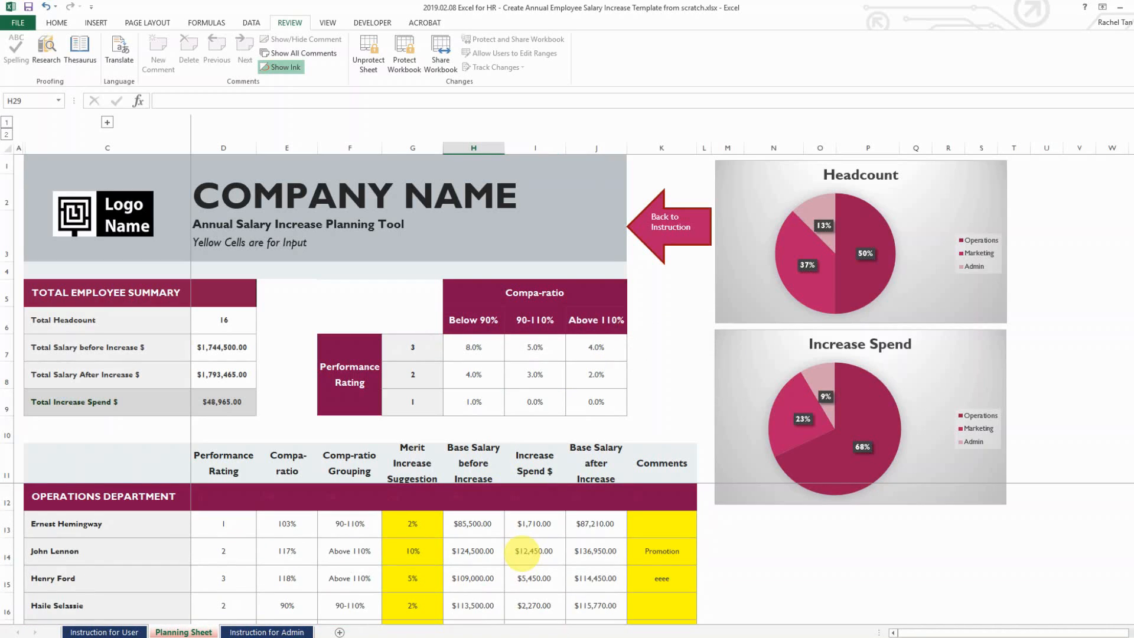
pyautogui.scroll(-5, 523, 551)
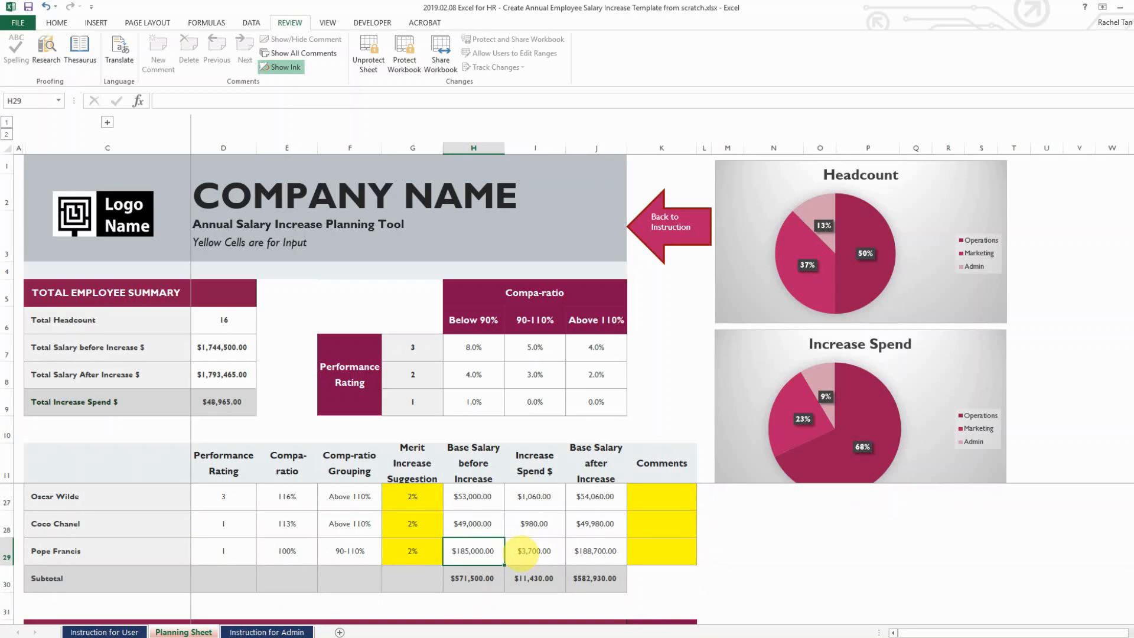
pyautogui.scroll(5, 522, 551)
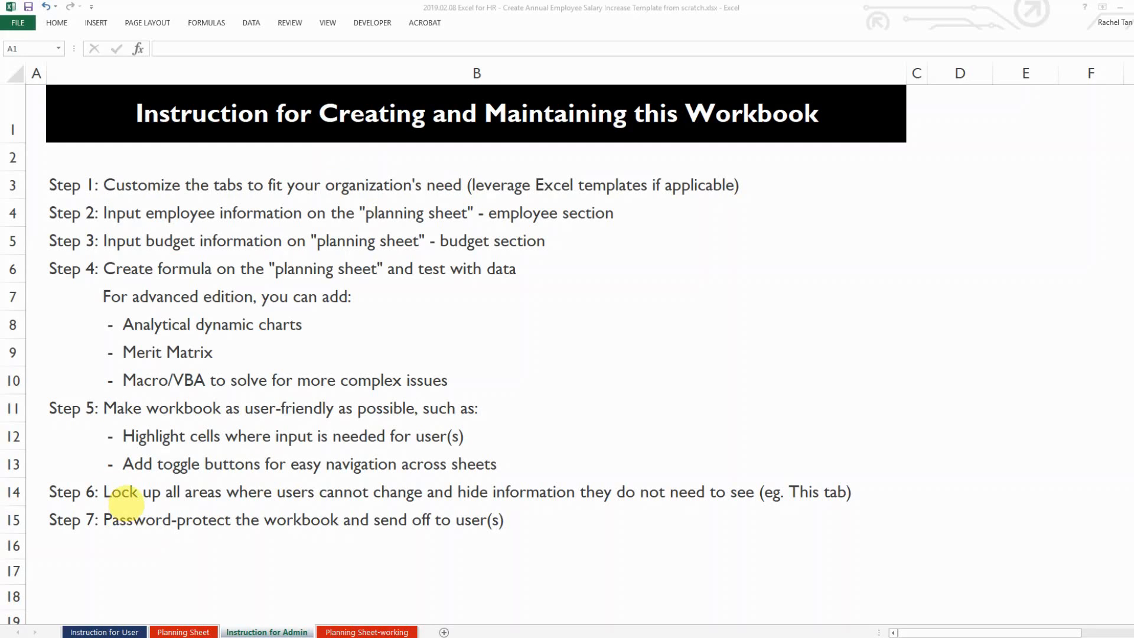
# From the Instruction for User sheet, return to the Planning Sheet and select base salary H15
pyautogui.click(111, 630)
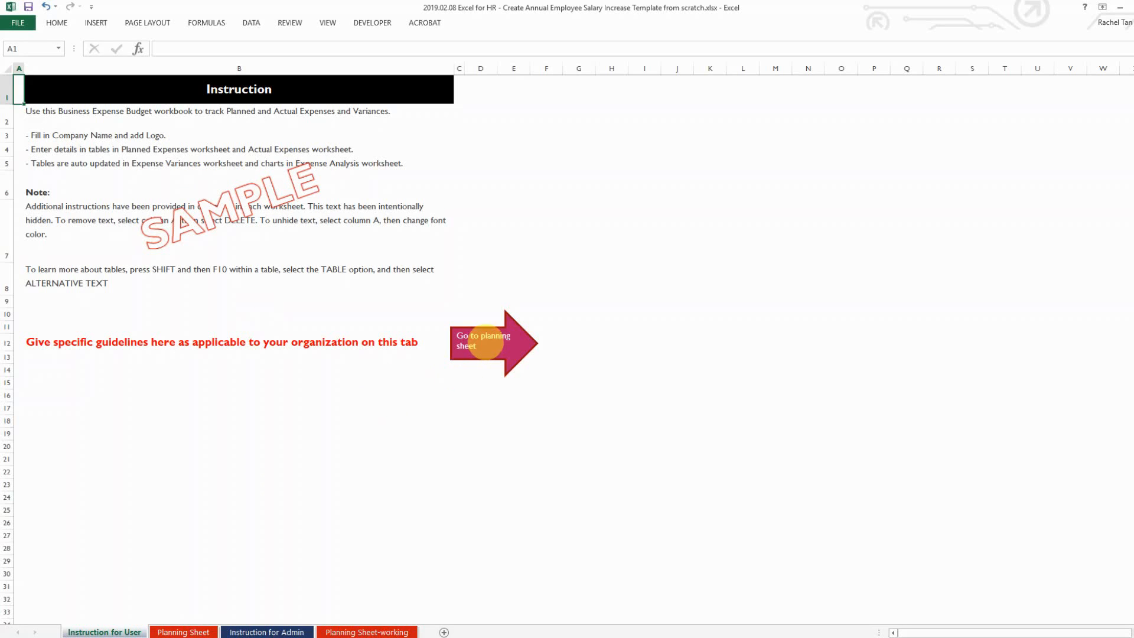
pyautogui.click(476, 344)
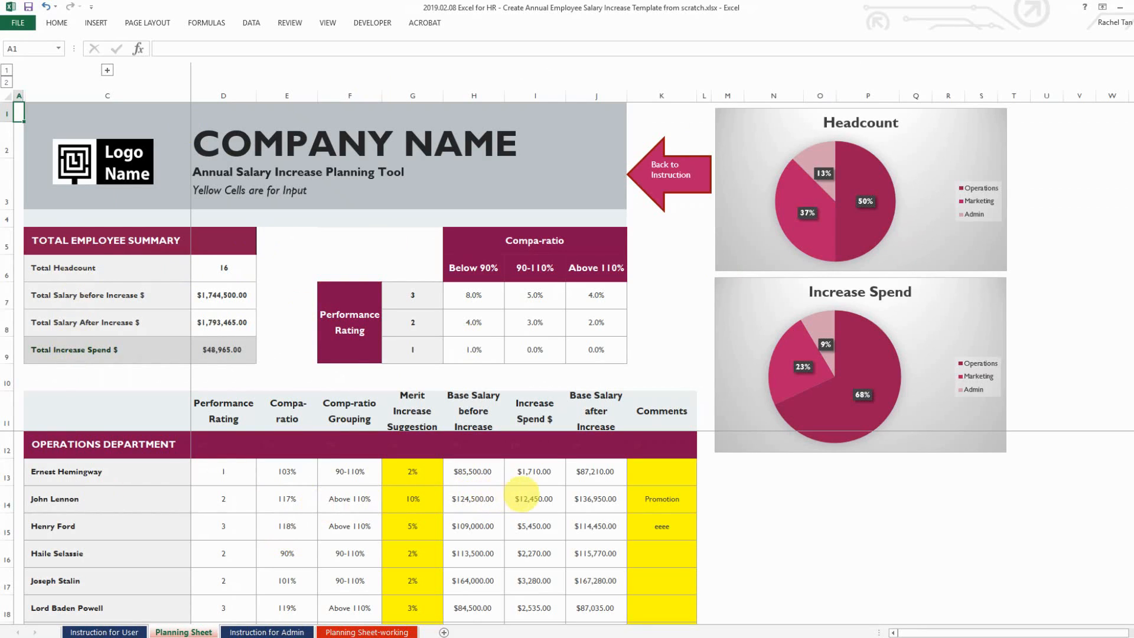
pyautogui.click(522, 499)
pyautogui.click(473, 525)
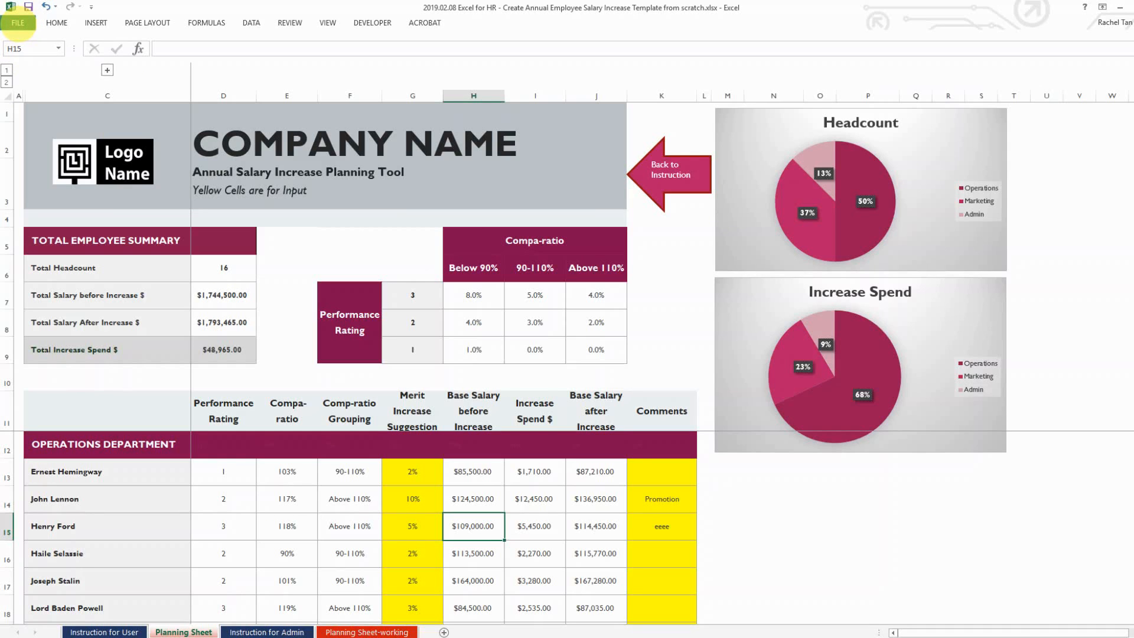
# Search templates for 'budget', create a Business expenses budget workbook, then minimize it
pyautogui.click(18, 24)
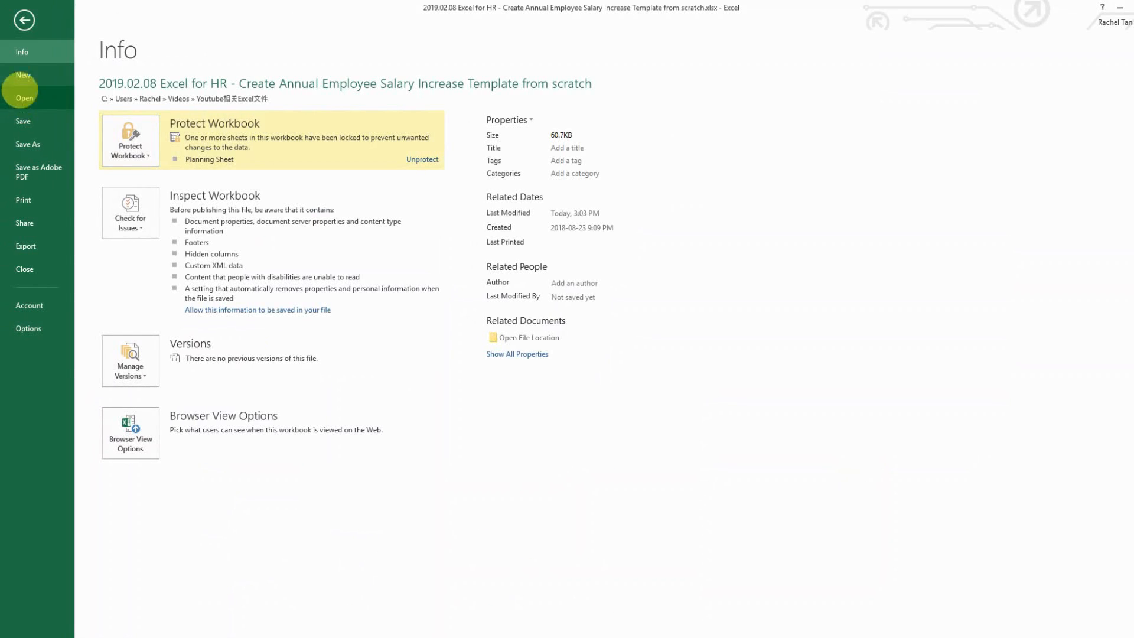
pyautogui.click(21, 75)
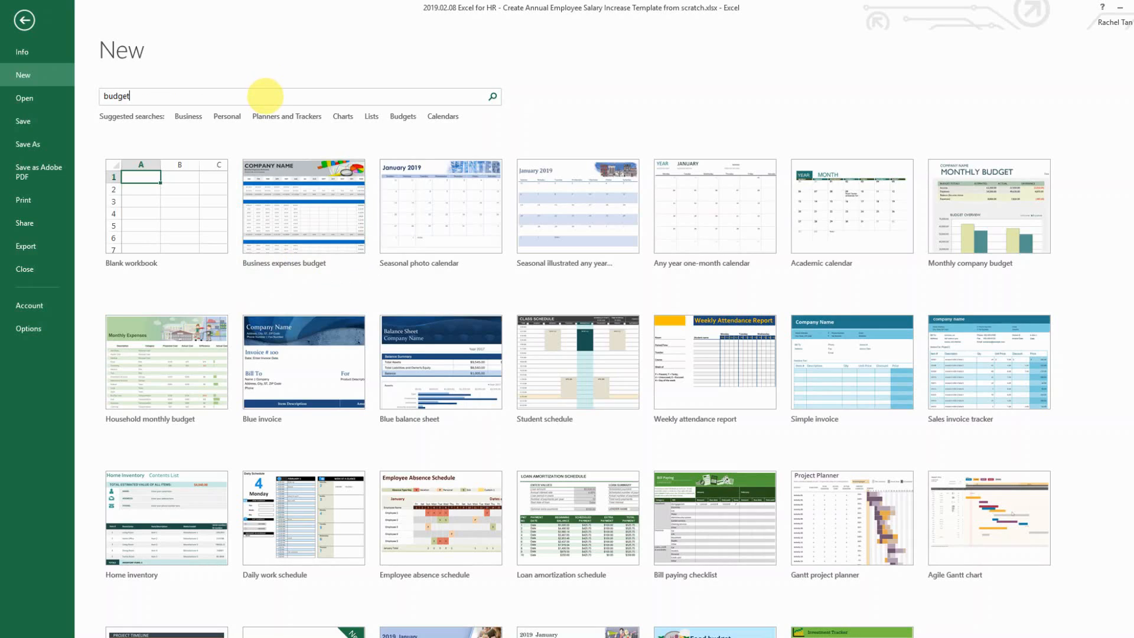
pyautogui.press('Return')
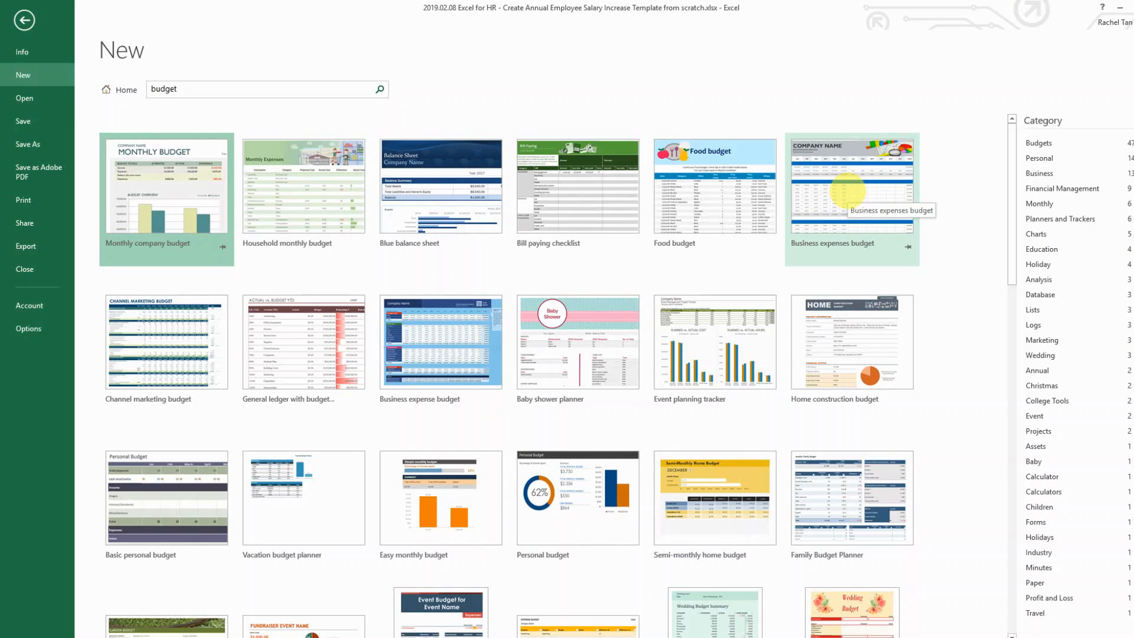
pyautogui.doubleClick(835, 200)
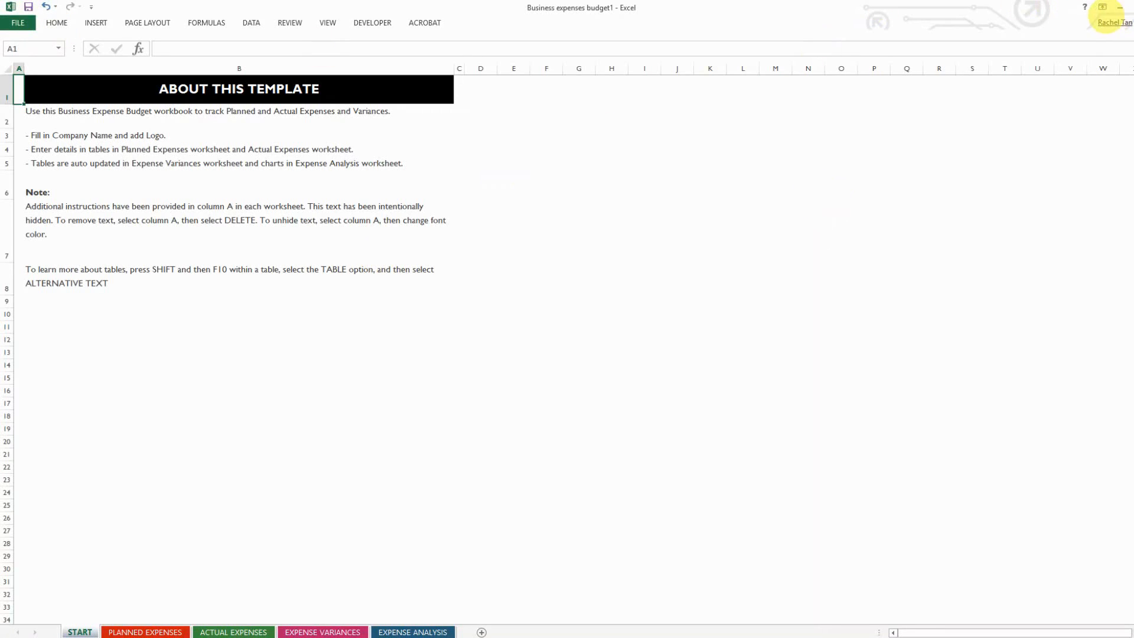
pyautogui.click(1120, 7)
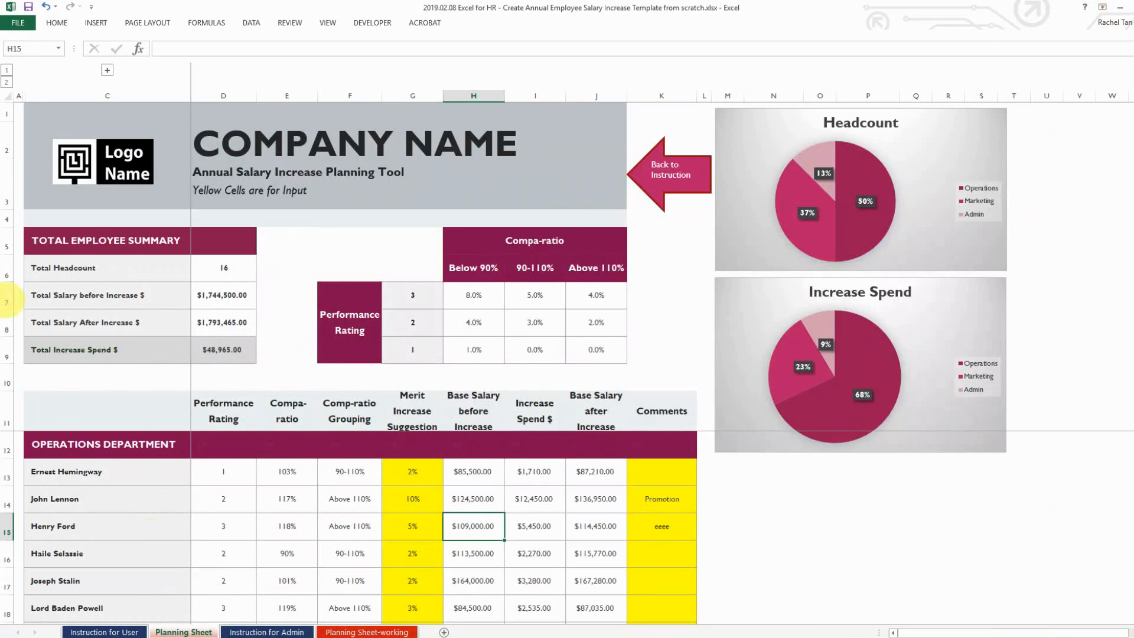
# Preview the Business expenses budget template and create a workbook from it
pyautogui.click(17, 19)
pyautogui.click(23, 75)
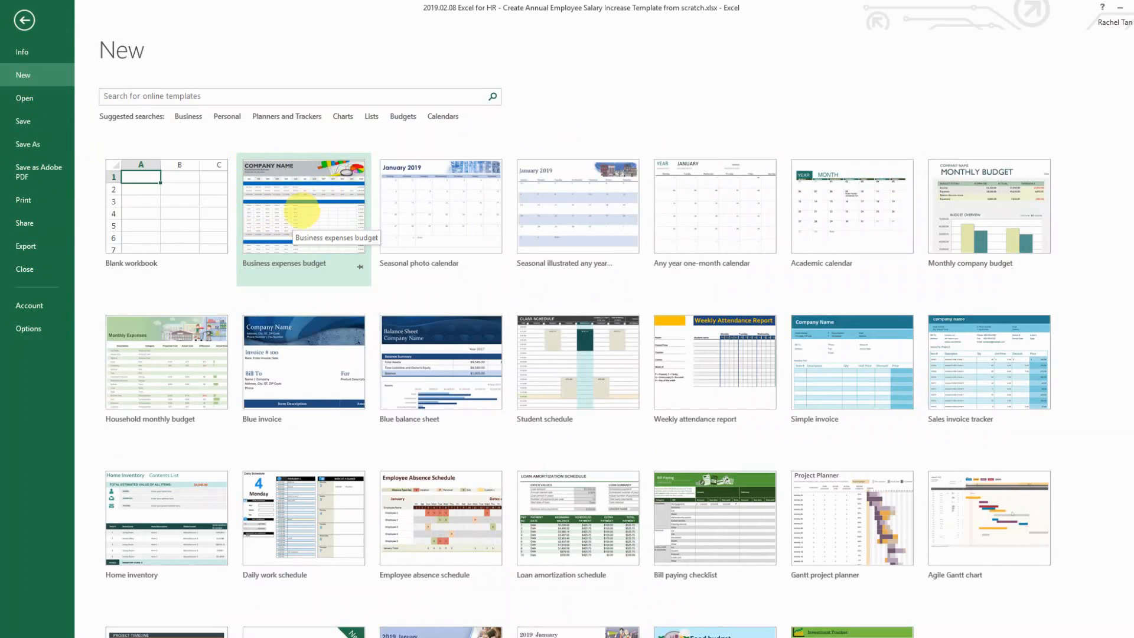
pyautogui.click(297, 211)
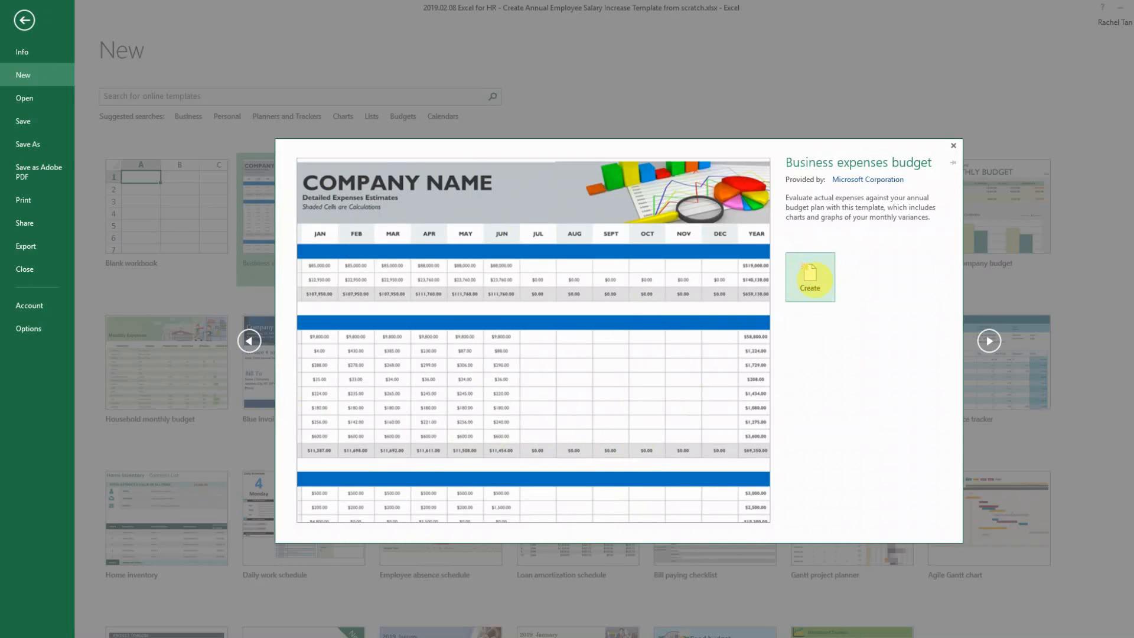
pyautogui.click(810, 276)
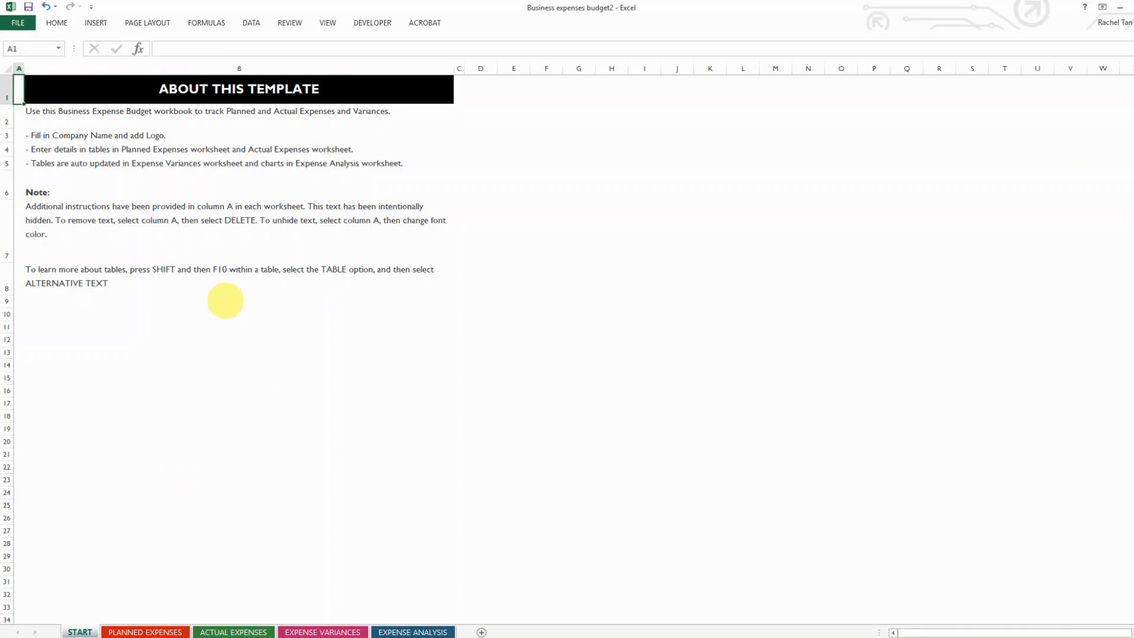
# Browse the PLANNED, ACTUAL, VARIANCES and ANALYSIS expense sheets
pyautogui.click(165, 630)
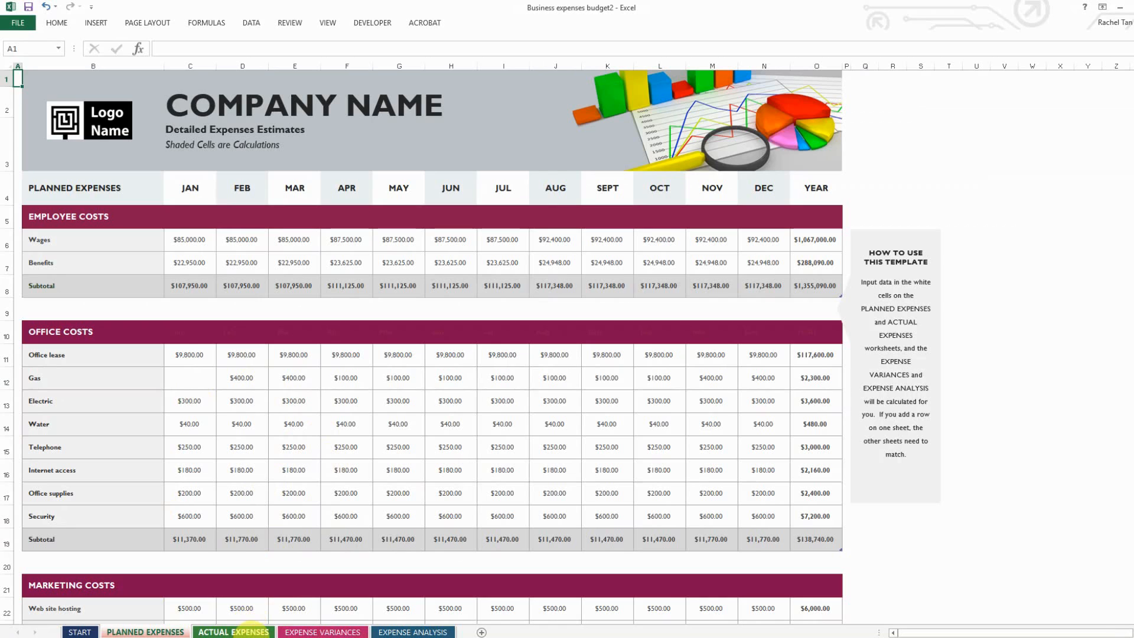
pyautogui.click(251, 630)
pyautogui.click(324, 630)
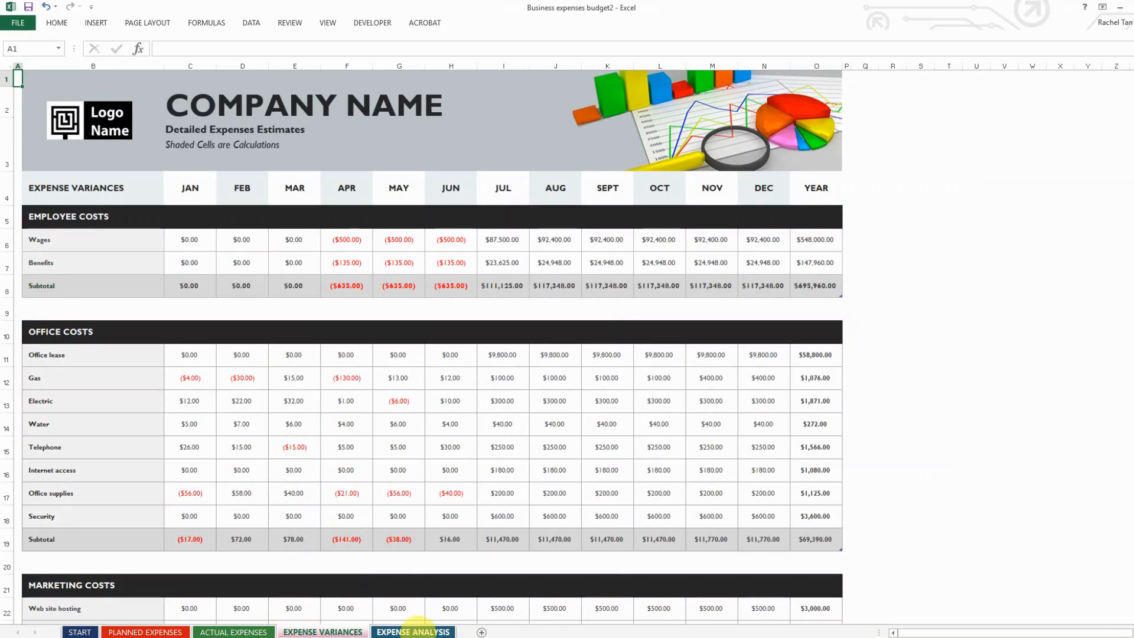
pyautogui.click(423, 631)
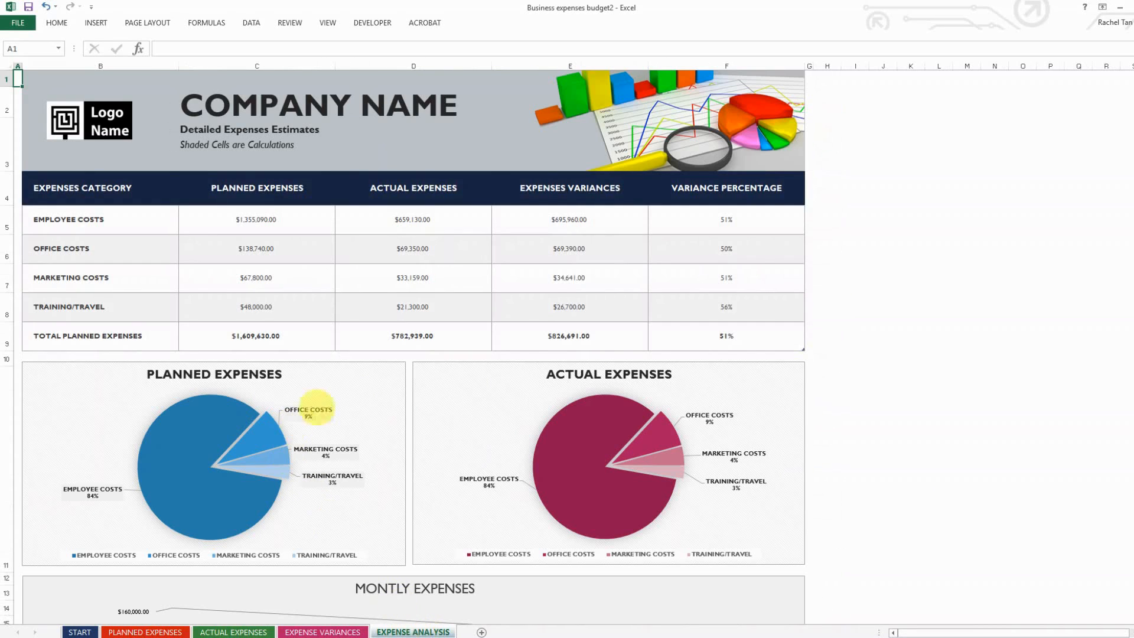
pyautogui.click(175, 630)
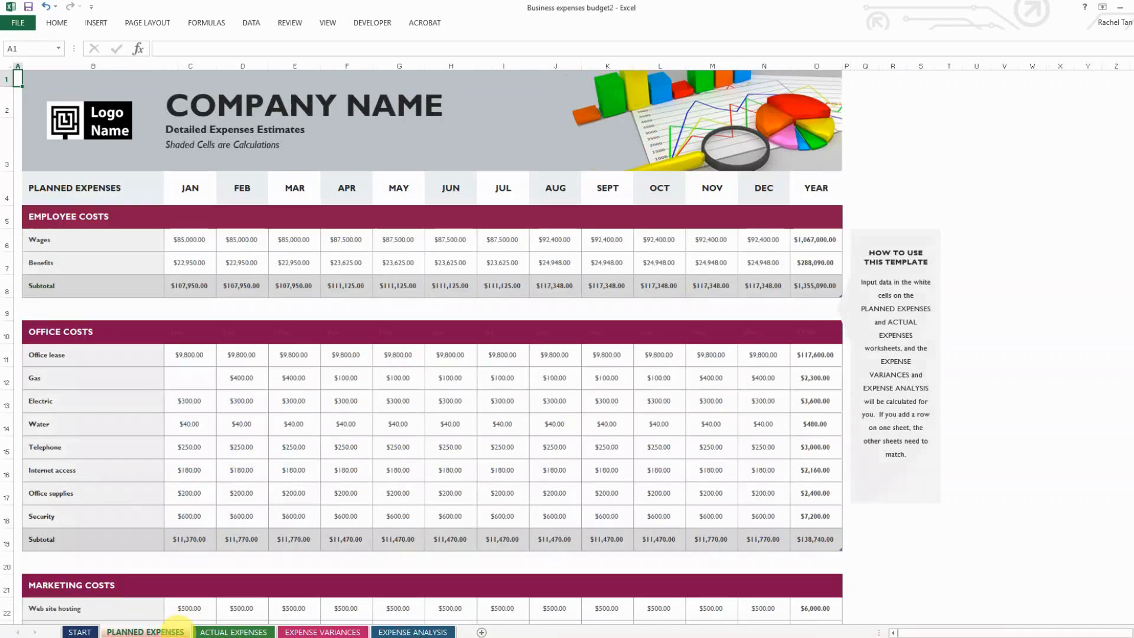
# Inspect the APR office costs subtotal and Electric variance formulas, then minimize the template workbook
pyautogui.click(245, 424)
pyautogui.click(304, 467)
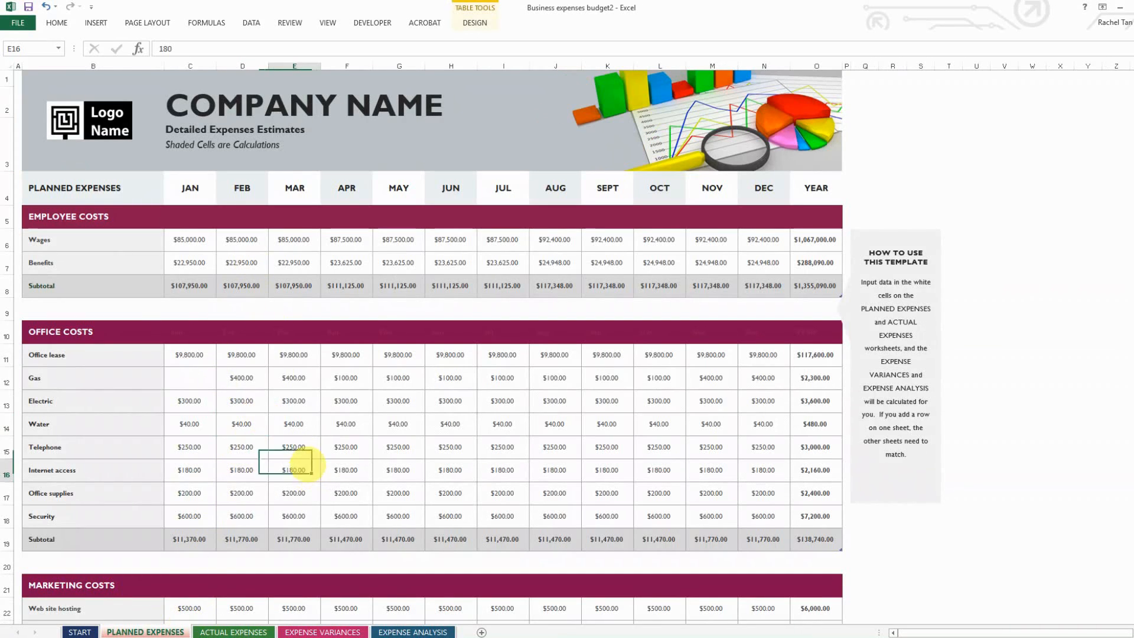
pyautogui.click(353, 541)
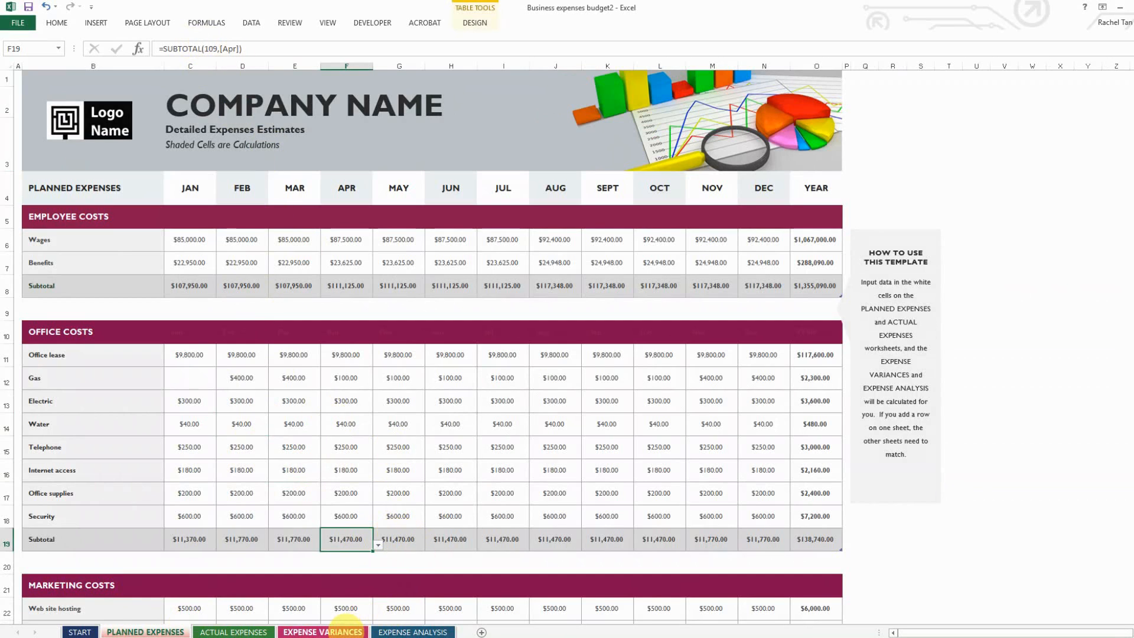
pyautogui.click(346, 629)
pyautogui.click(354, 401)
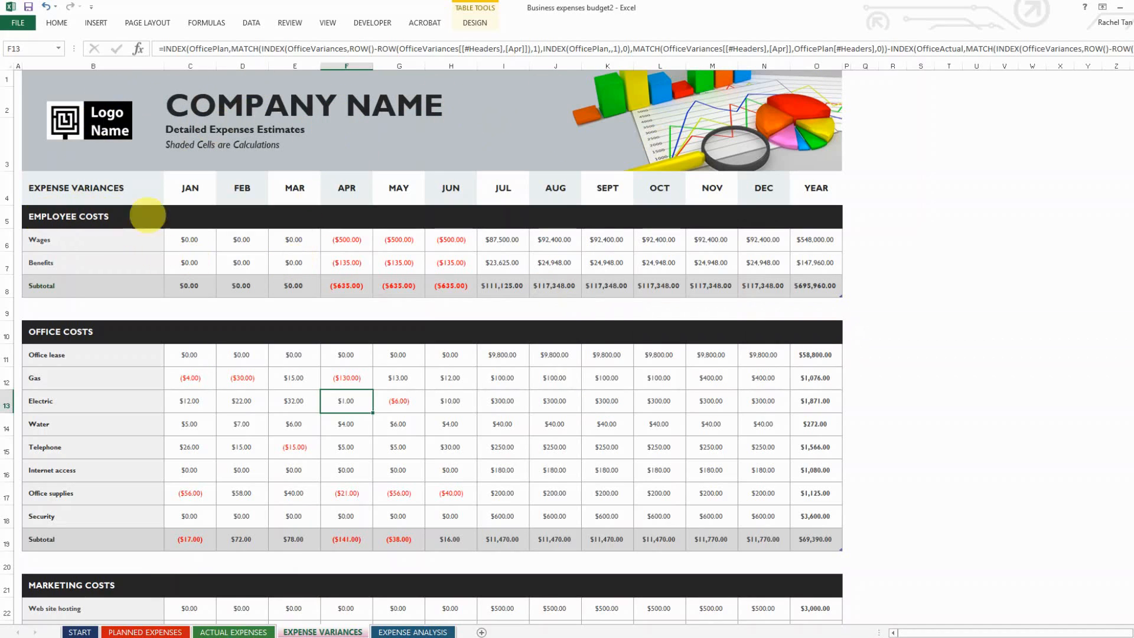
pyautogui.click(145, 632)
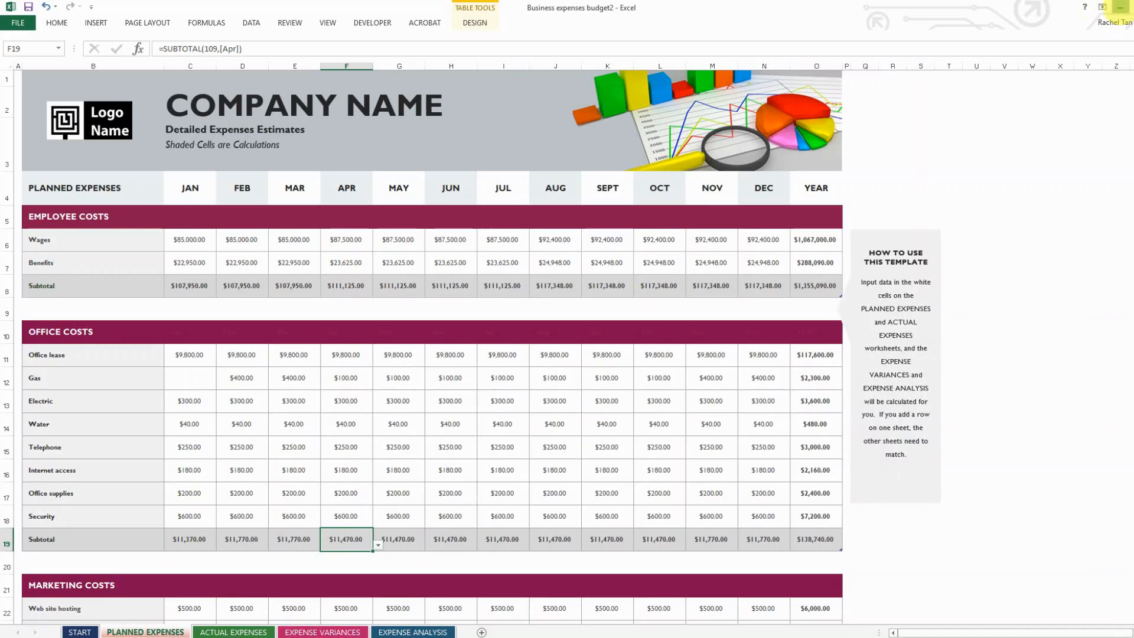
pyautogui.click(1119, 6)
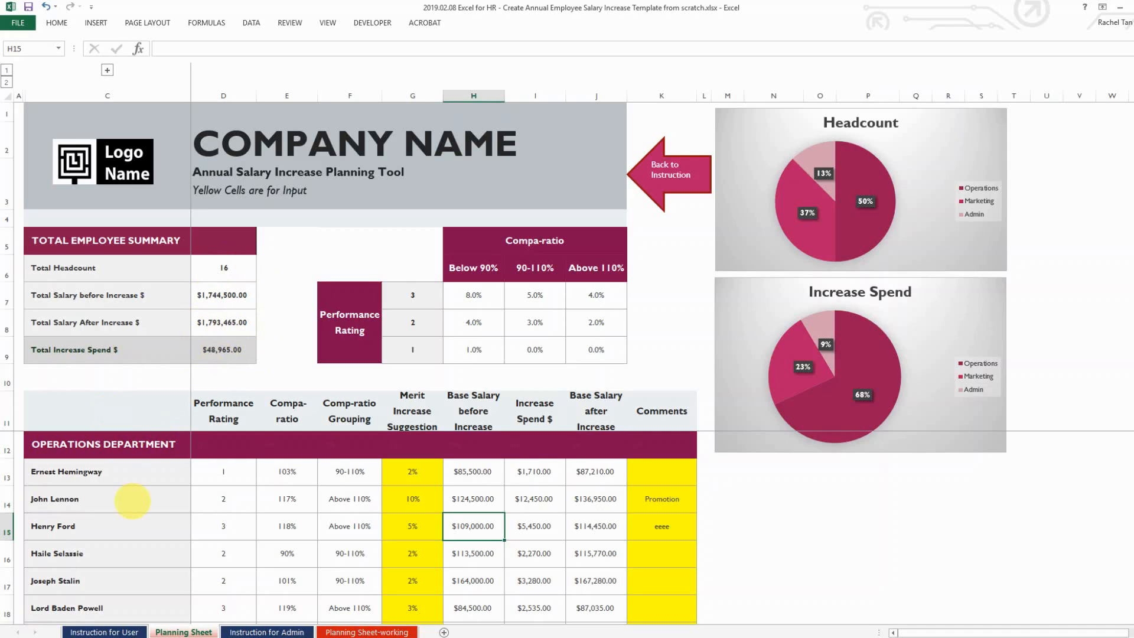
pyautogui.scroll(-2, 133, 501)
pyautogui.scroll(-1, 132, 500)
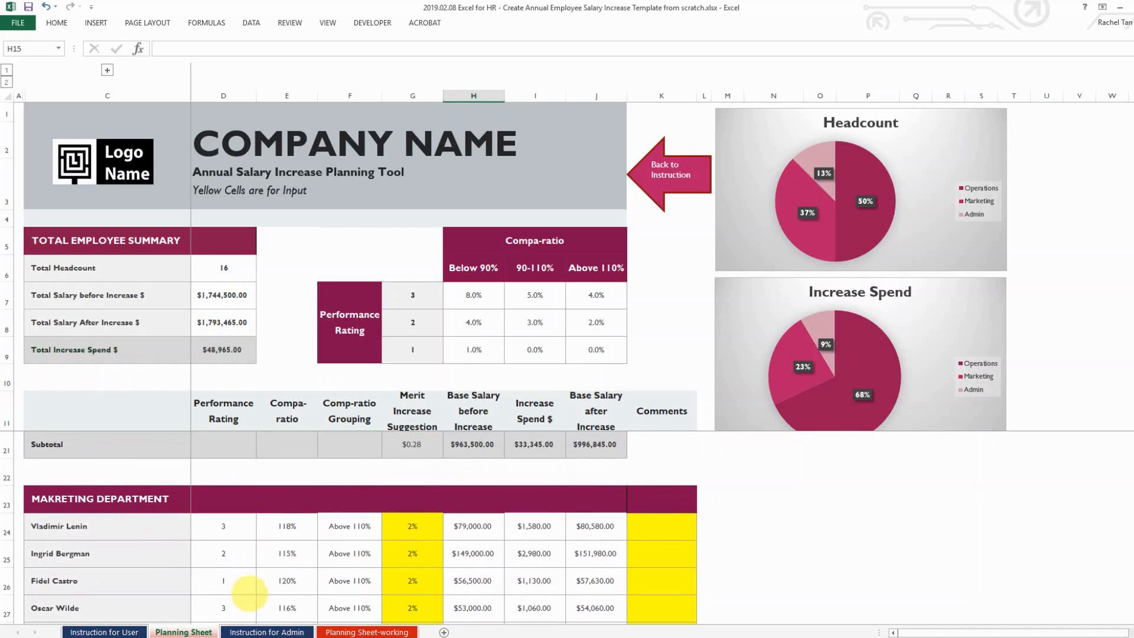
pyautogui.scroll(3, 182, 519)
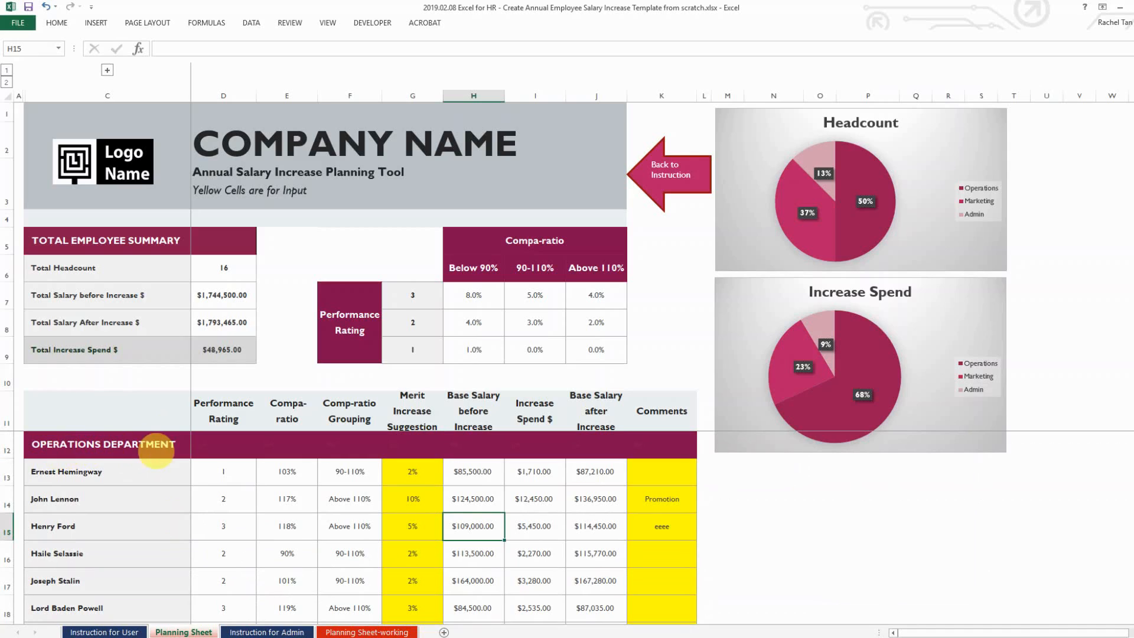
pyautogui.click(158, 481)
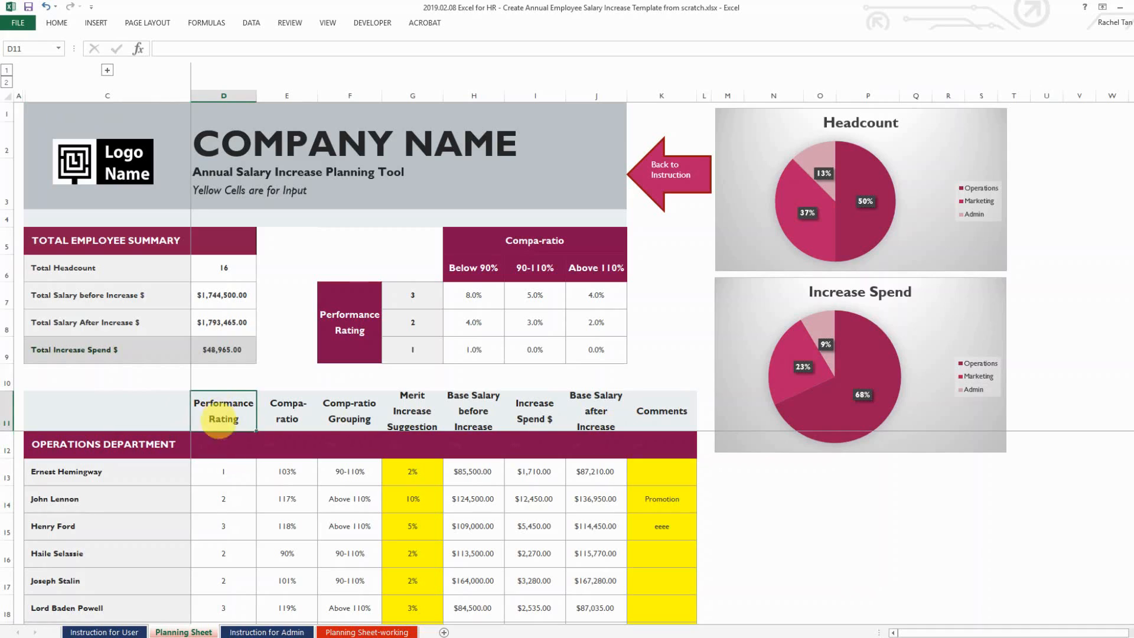
pyautogui.click(227, 498)
pyautogui.click(289, 405)
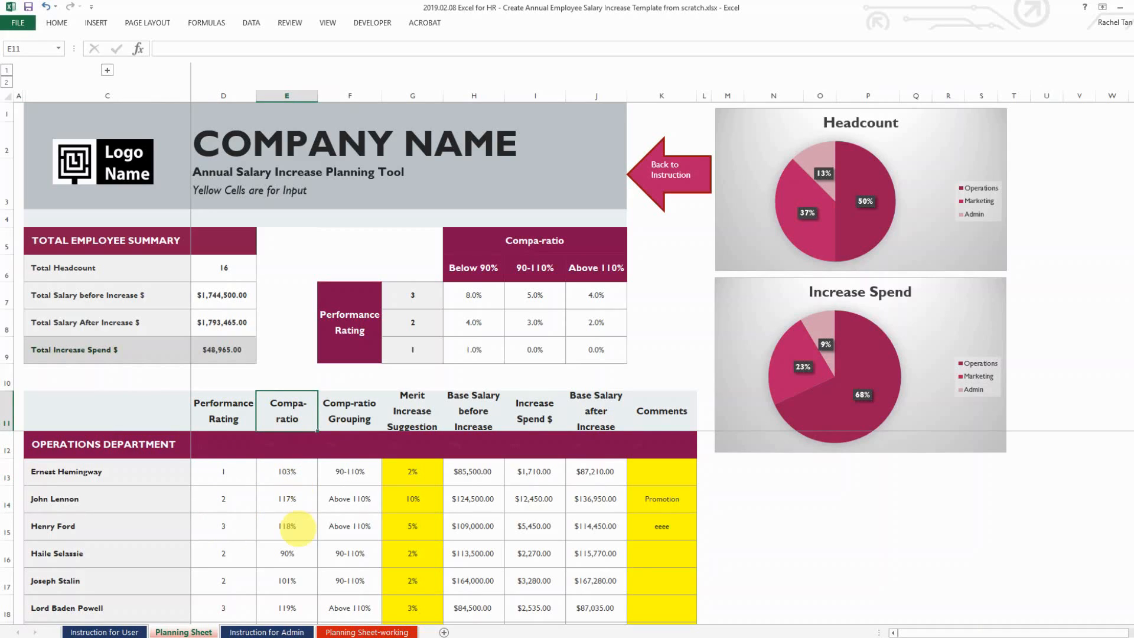
pyautogui.click(343, 416)
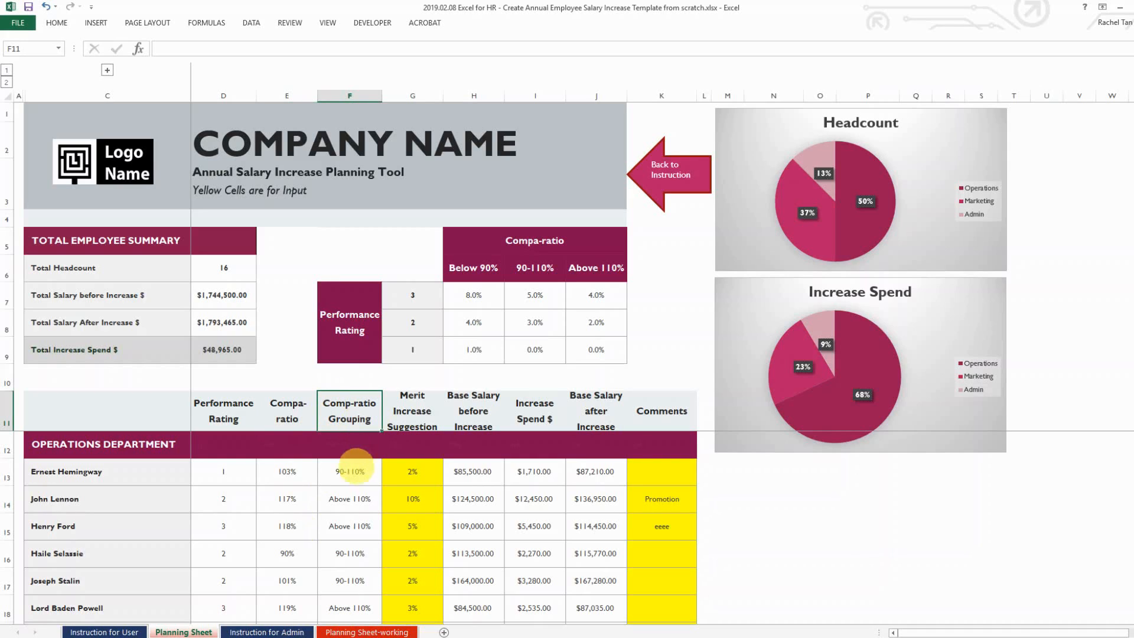
pyautogui.click(348, 469)
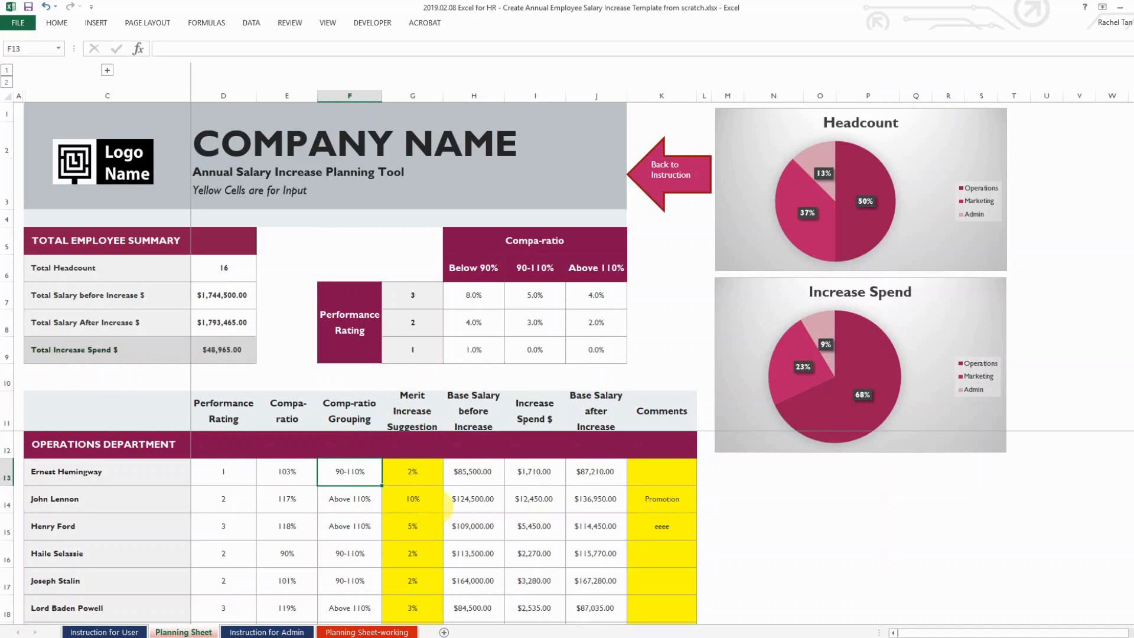
pyautogui.click(500, 478)
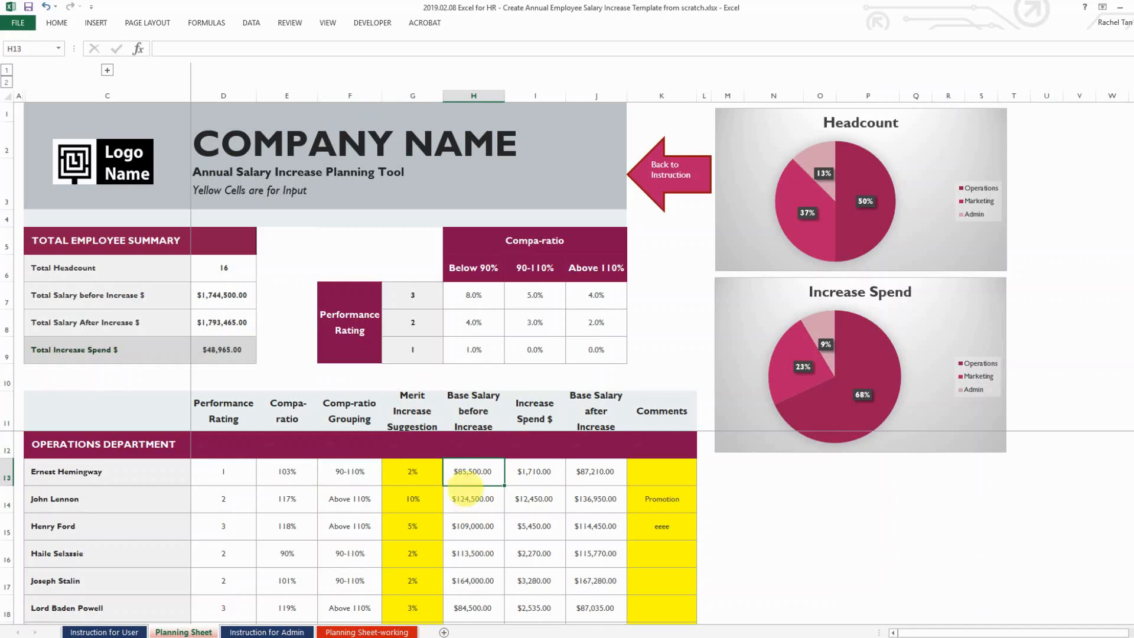
pyautogui.click(539, 471)
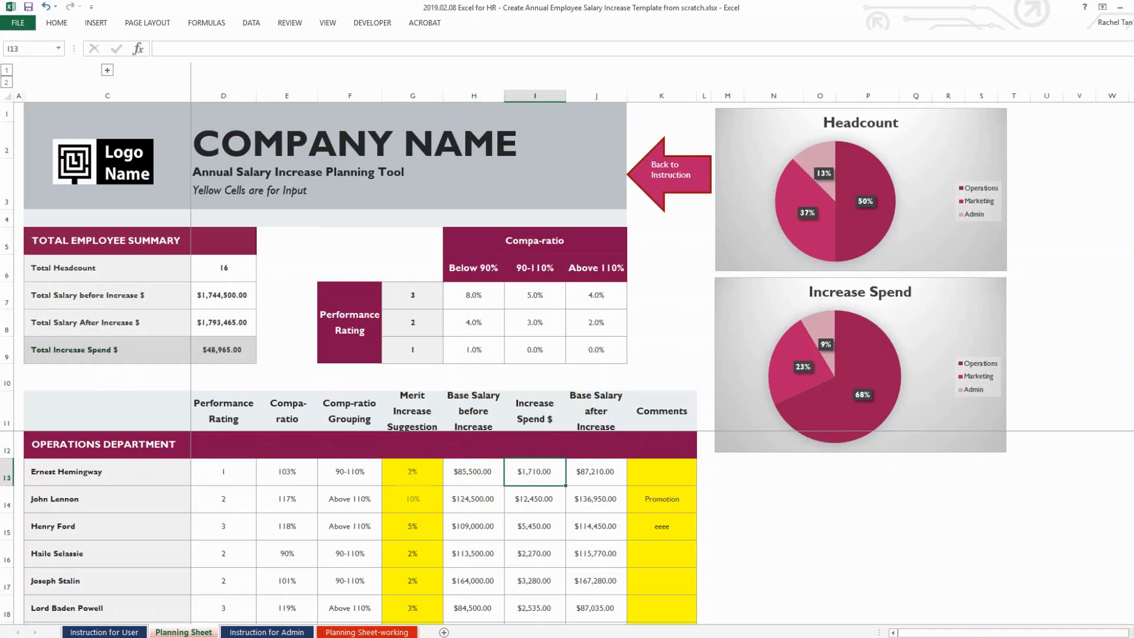
pyautogui.click(601, 472)
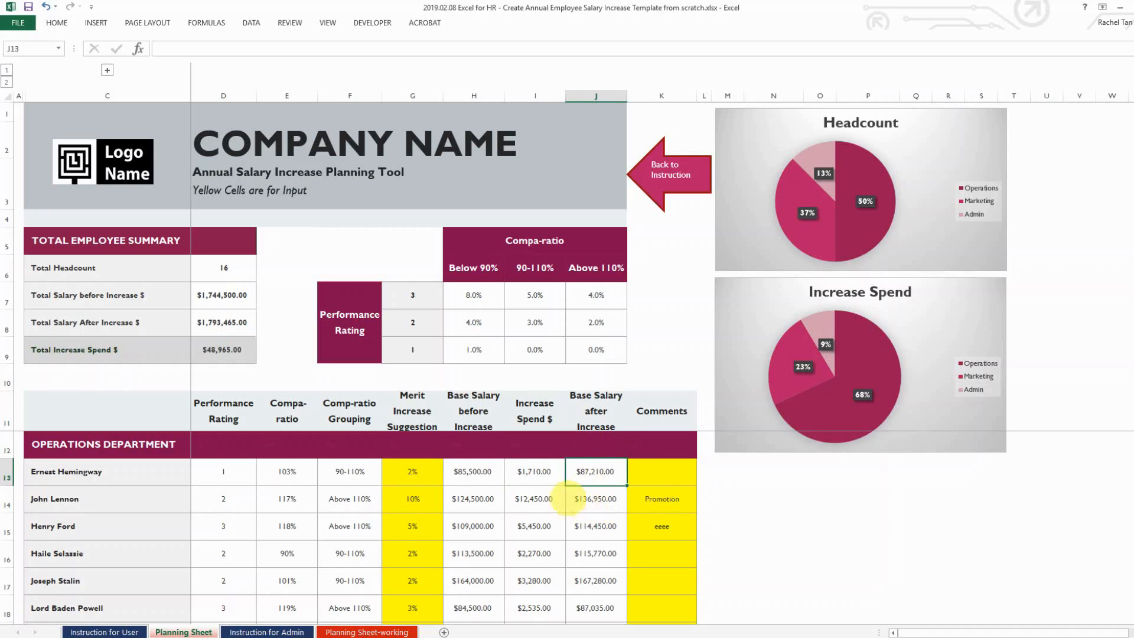
pyautogui.scroll(-1, 590, 496)
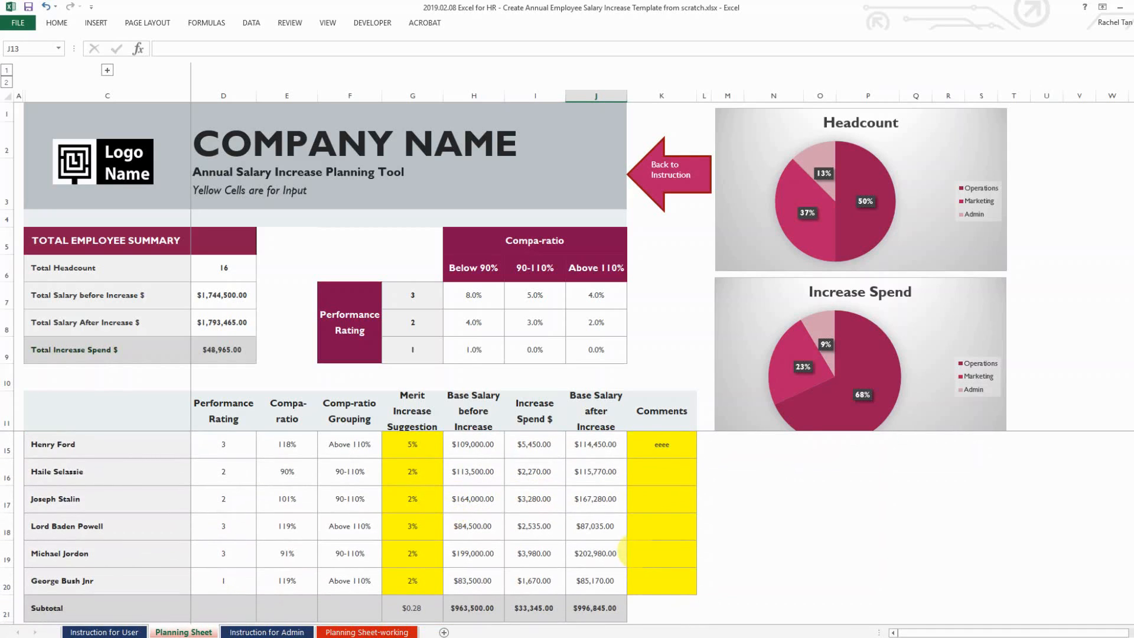
pyautogui.scroll(-1, 523, 502)
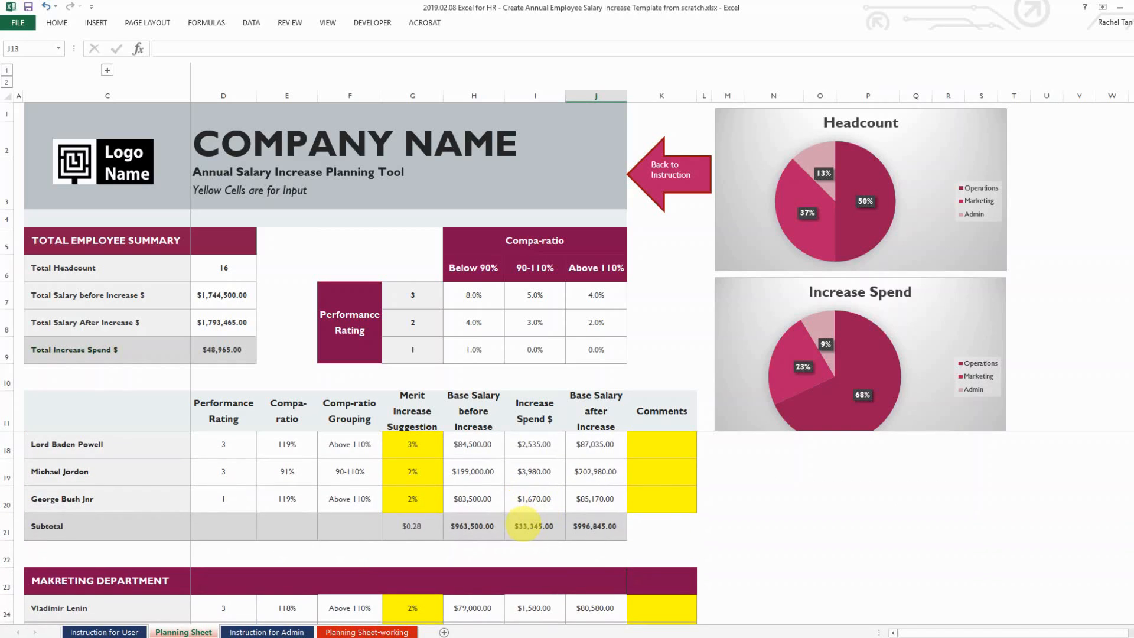
pyautogui.scroll(-2, 522, 526)
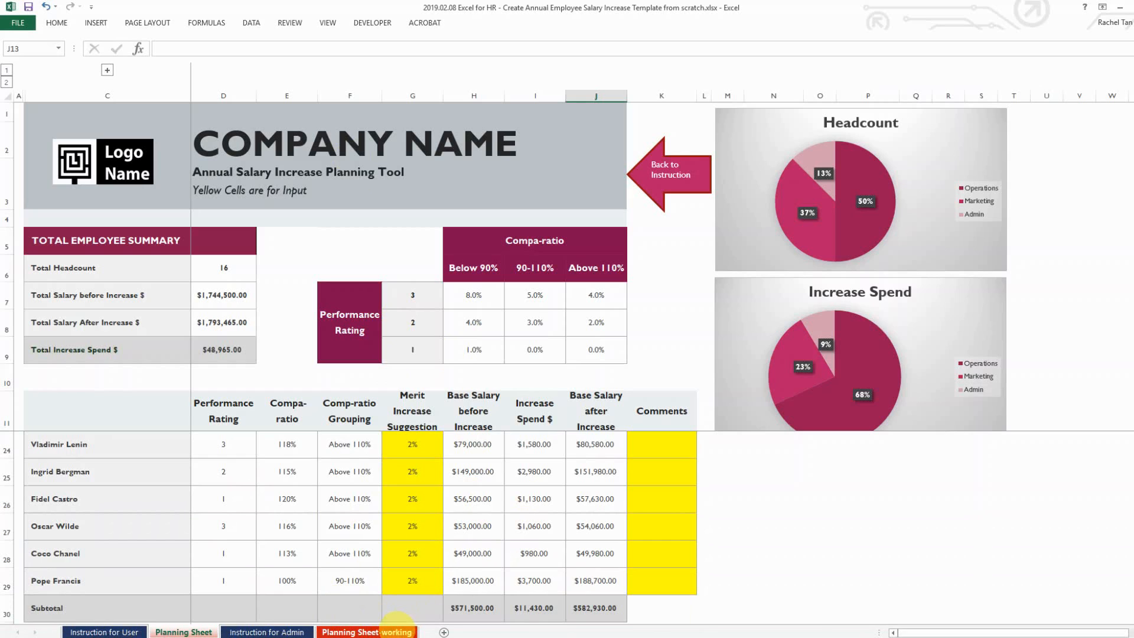
# Review the Planning Sheet-working department tables and the Instruction for Admin sheet
pyautogui.click(396, 631)
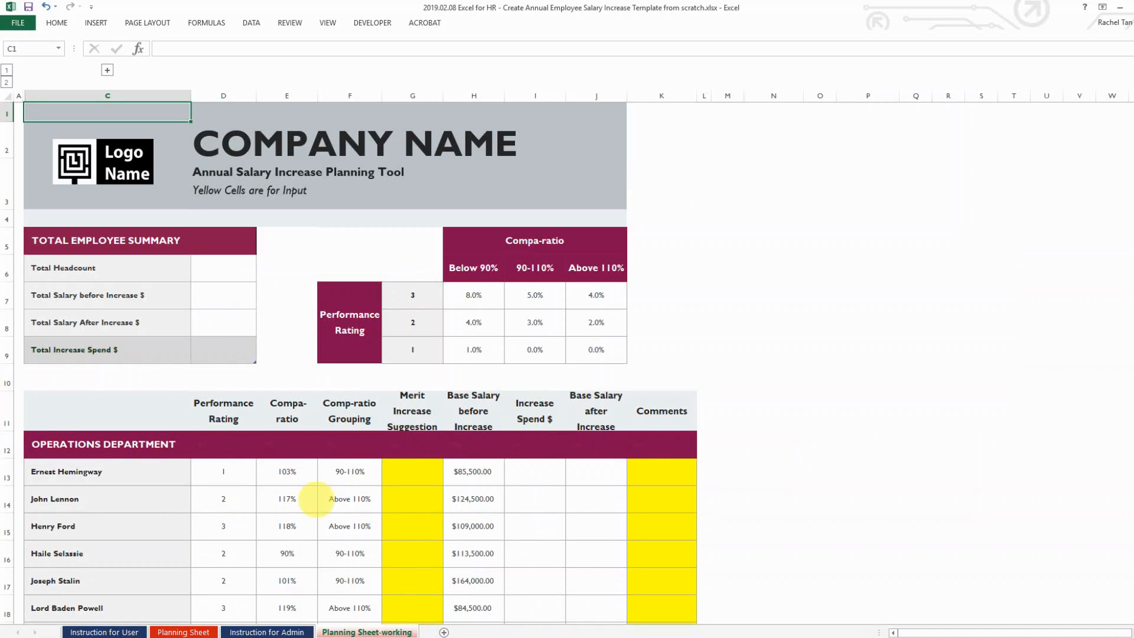
pyautogui.scroll(-4, 507, 482)
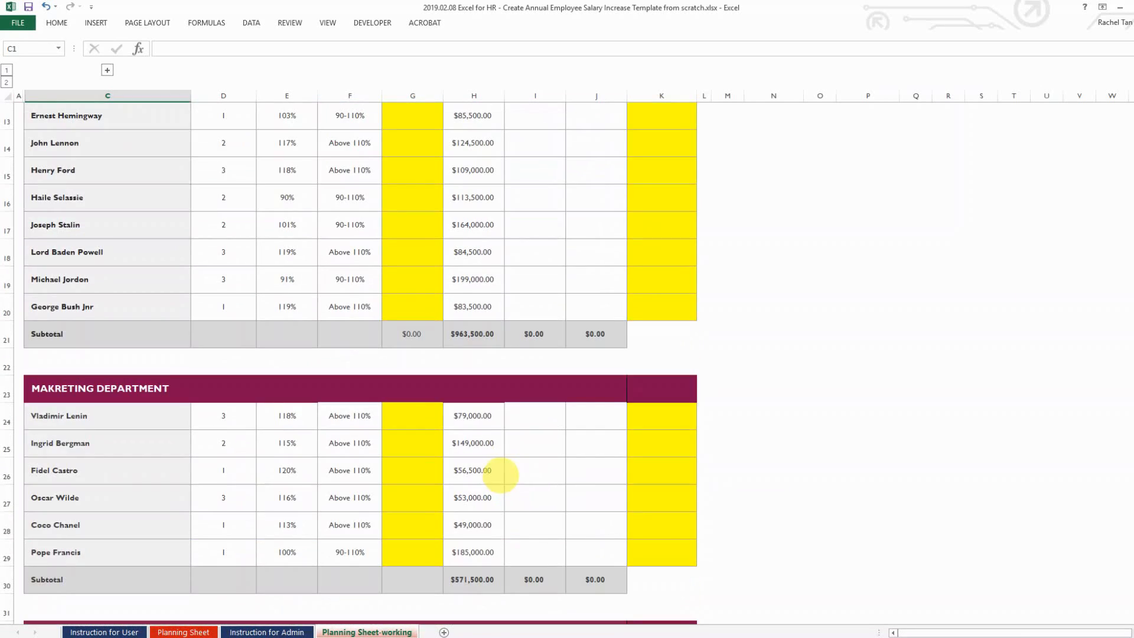
pyautogui.scroll(-1, 420, 310)
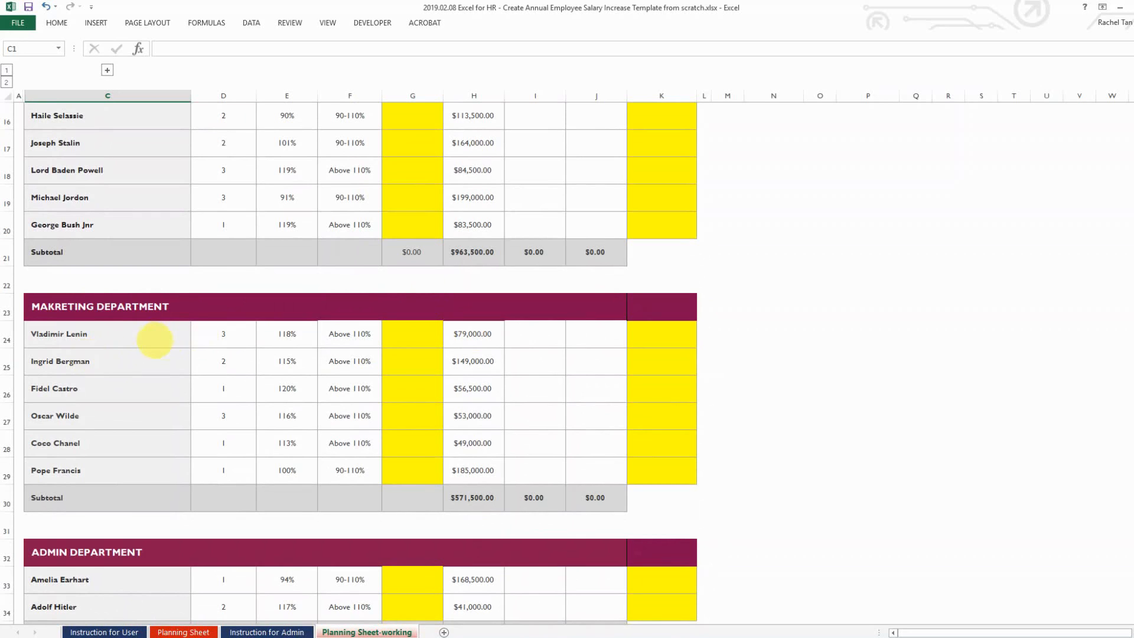
pyautogui.scroll(-2, 296, 473)
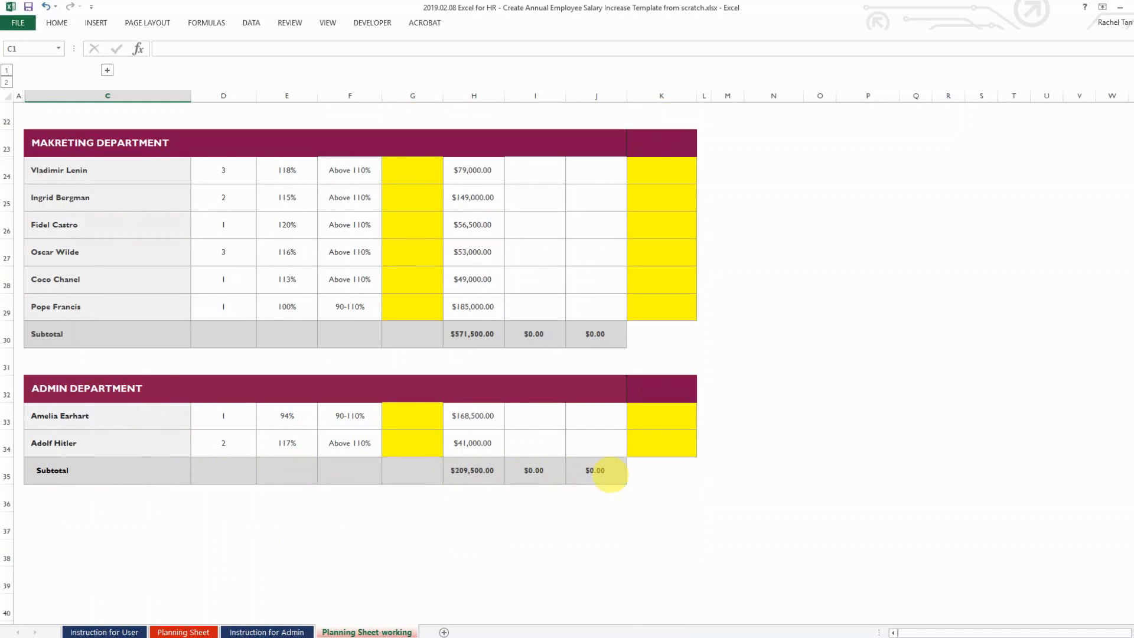
pyautogui.scroll(7, 610, 474)
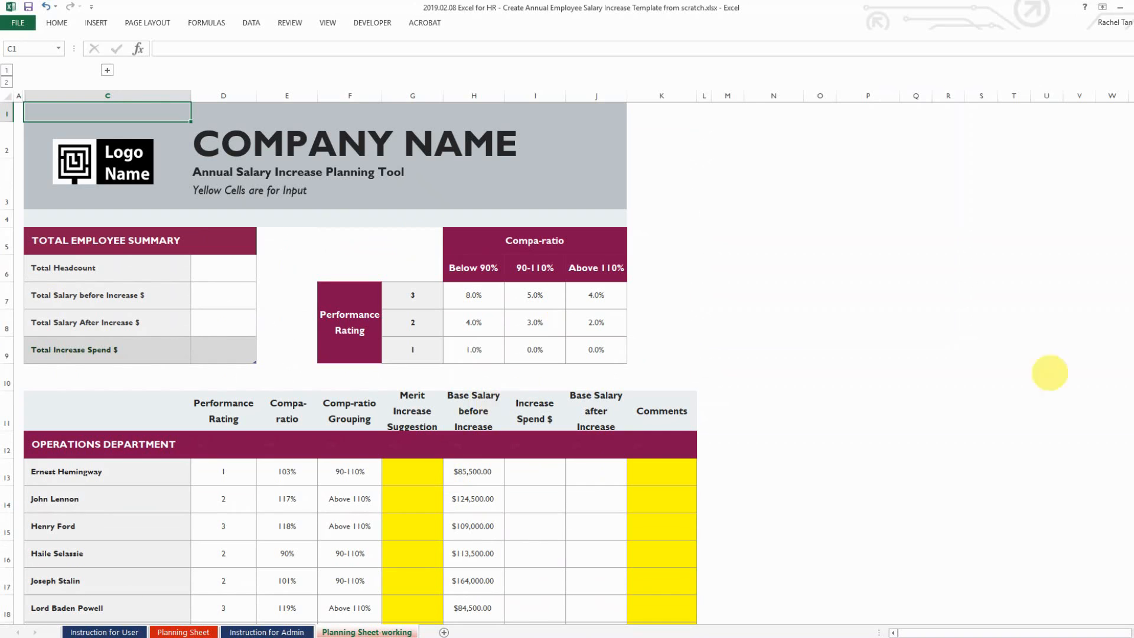
pyautogui.hotkey('ctrl', 'pageup')
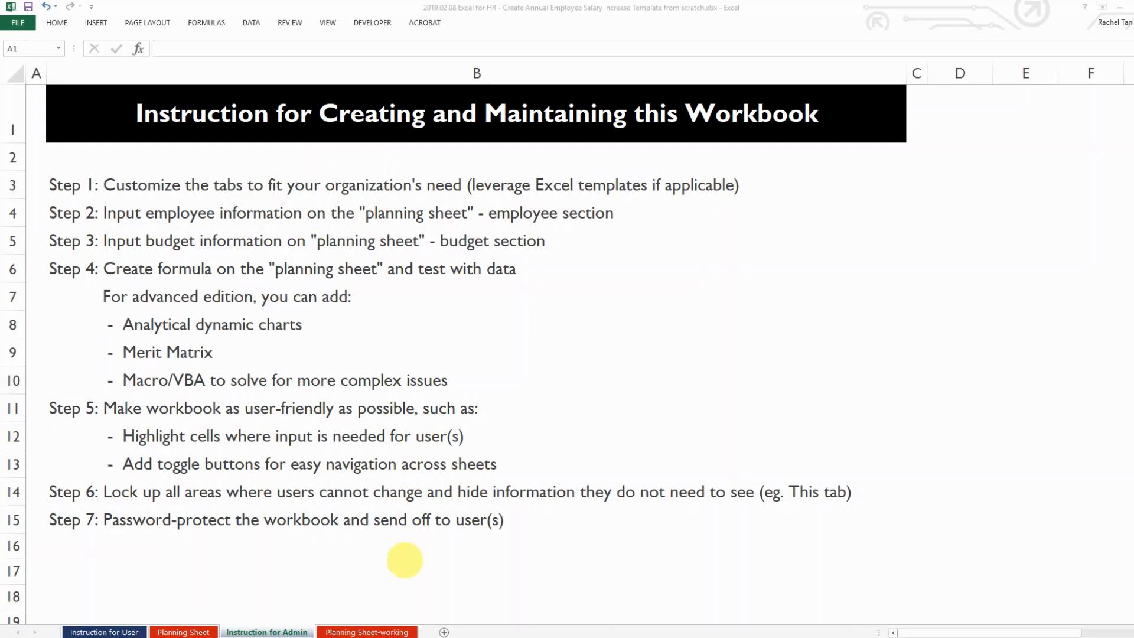
pyautogui.click(399, 635)
pyautogui.click(367, 632)
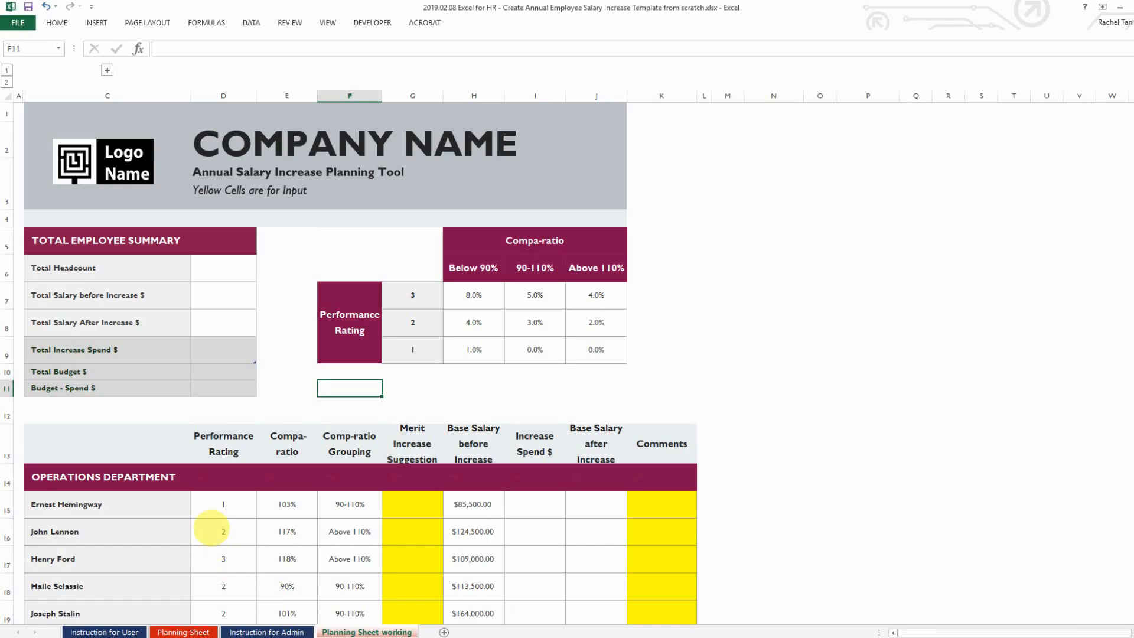
# Select D15 on Planning Sheet-working as the freeze anchor cell
pyautogui.click(95, 506)
pyautogui.scroll(-3, 121, 472)
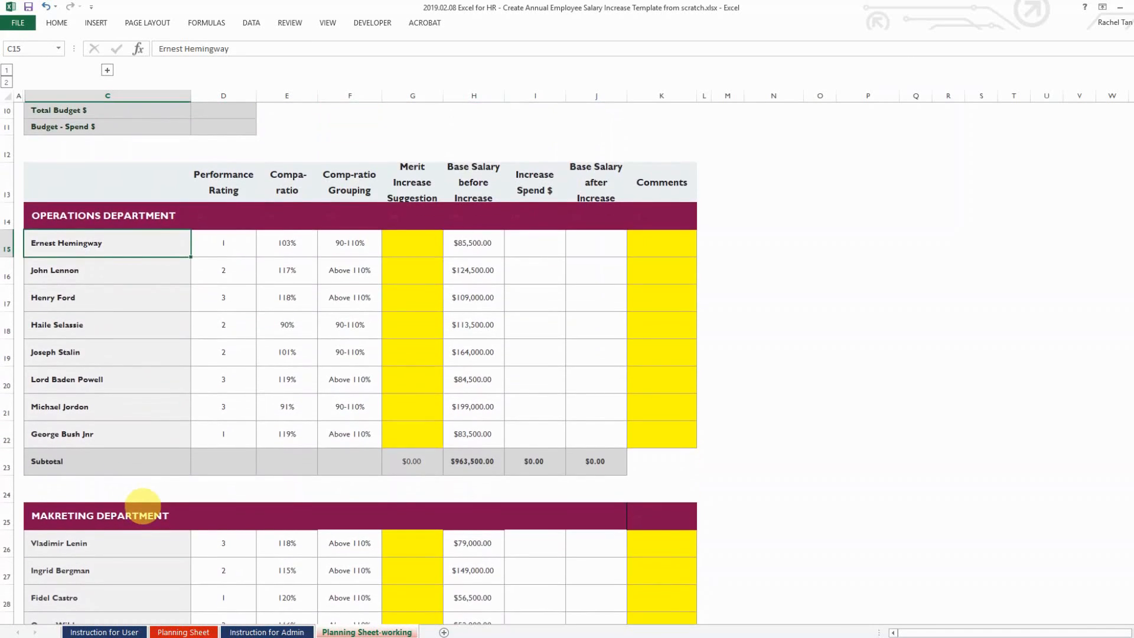
pyautogui.scroll(2, 144, 446)
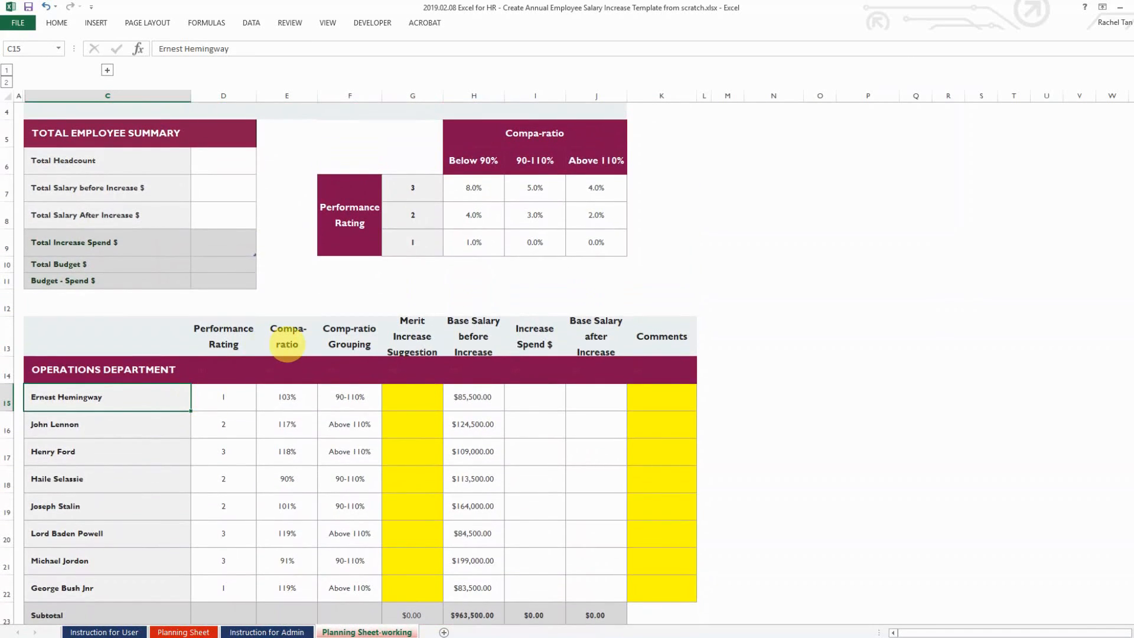
pyautogui.scroll(2, 283, 362)
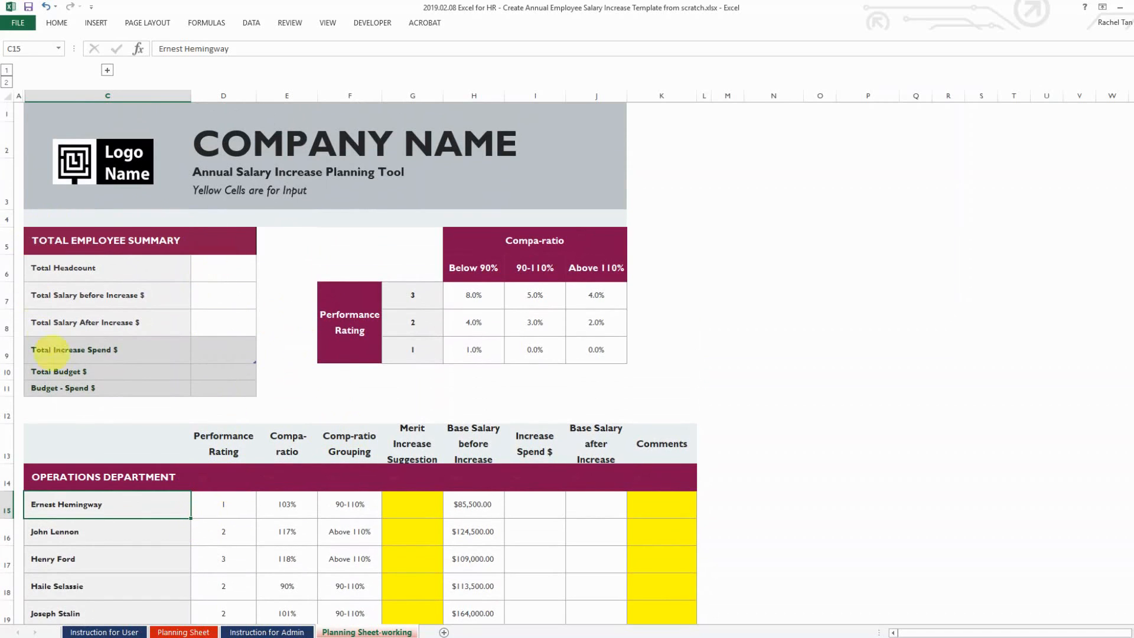
pyautogui.scroll(-1, 290, 266)
pyautogui.scroll(1, 425, 177)
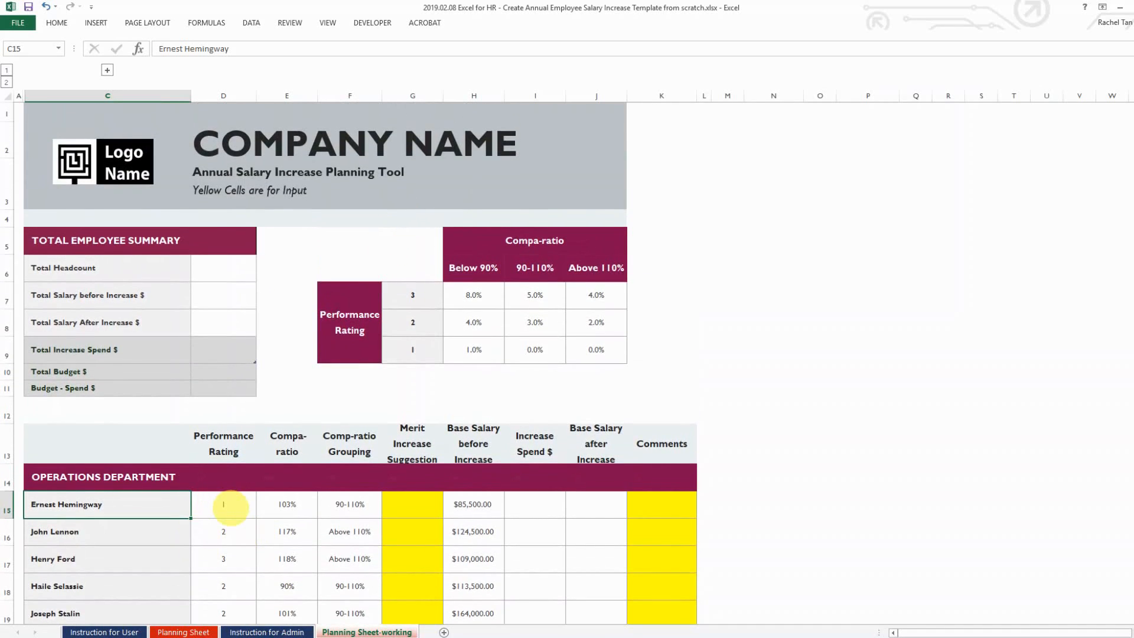
pyautogui.click(233, 506)
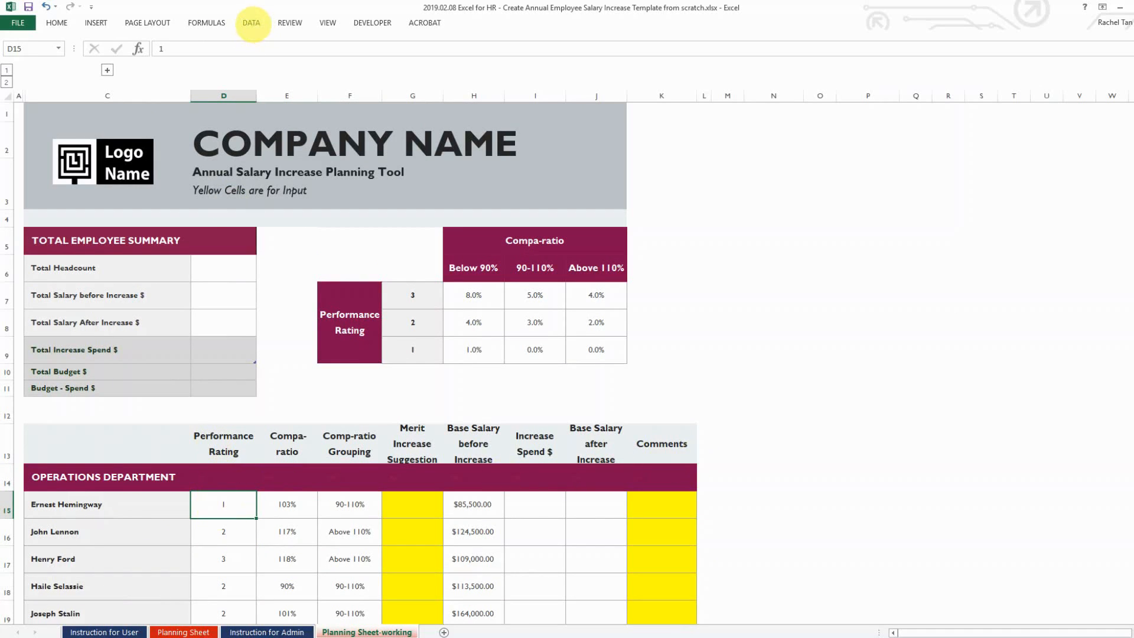
# Freeze panes at D15 using View > Freeze Panes
pyautogui.click(251, 22)
pyautogui.click(328, 22)
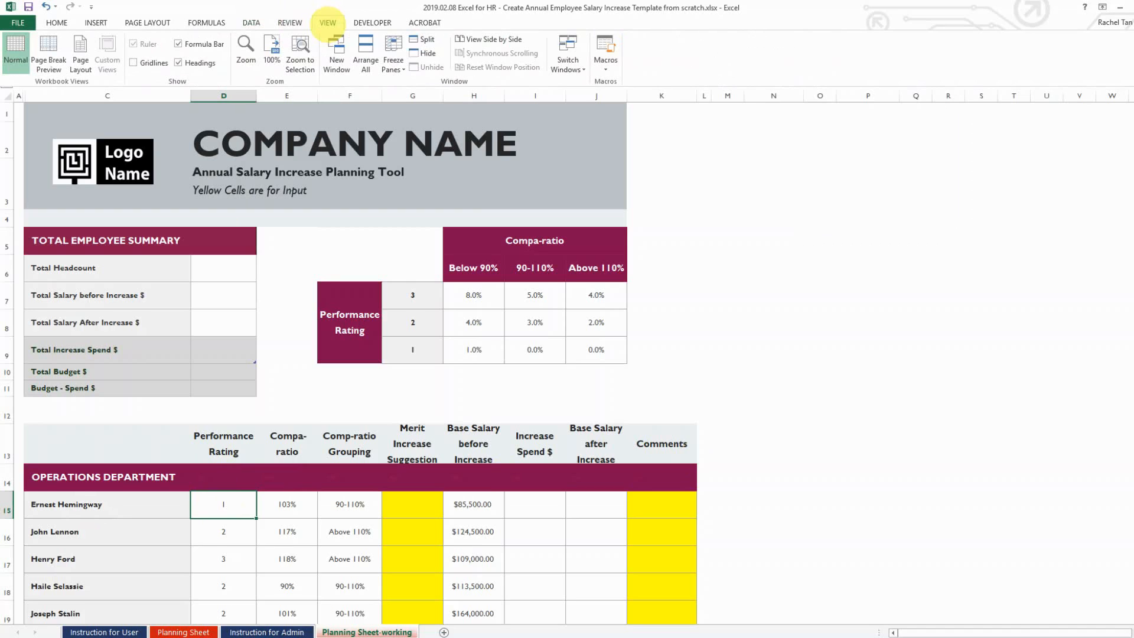
pyautogui.click(393, 58)
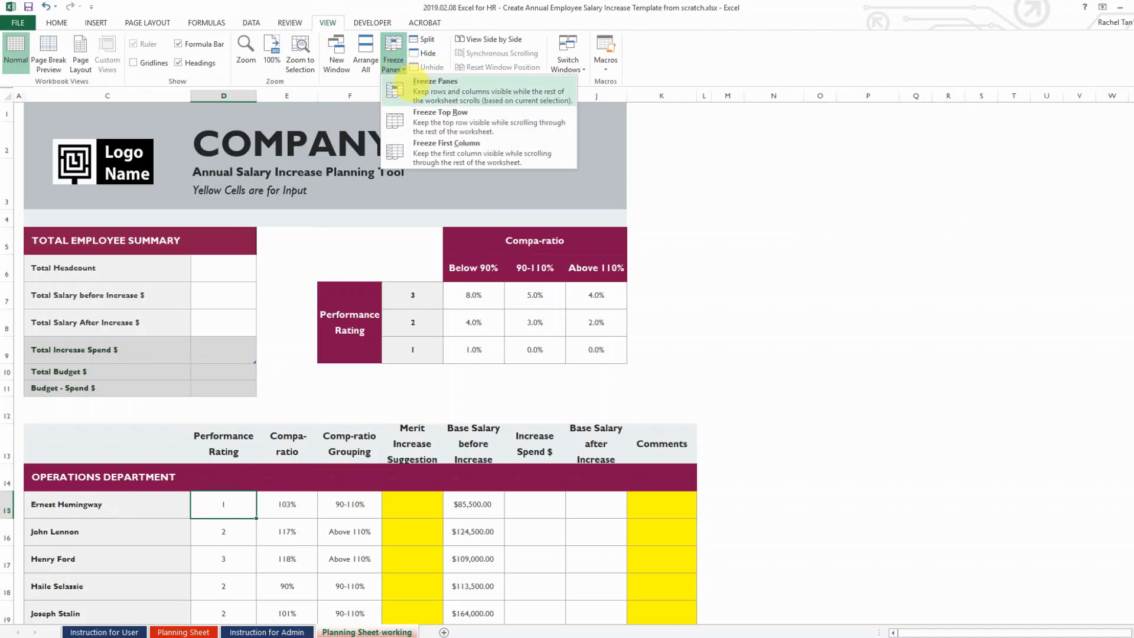
pyautogui.click(408, 89)
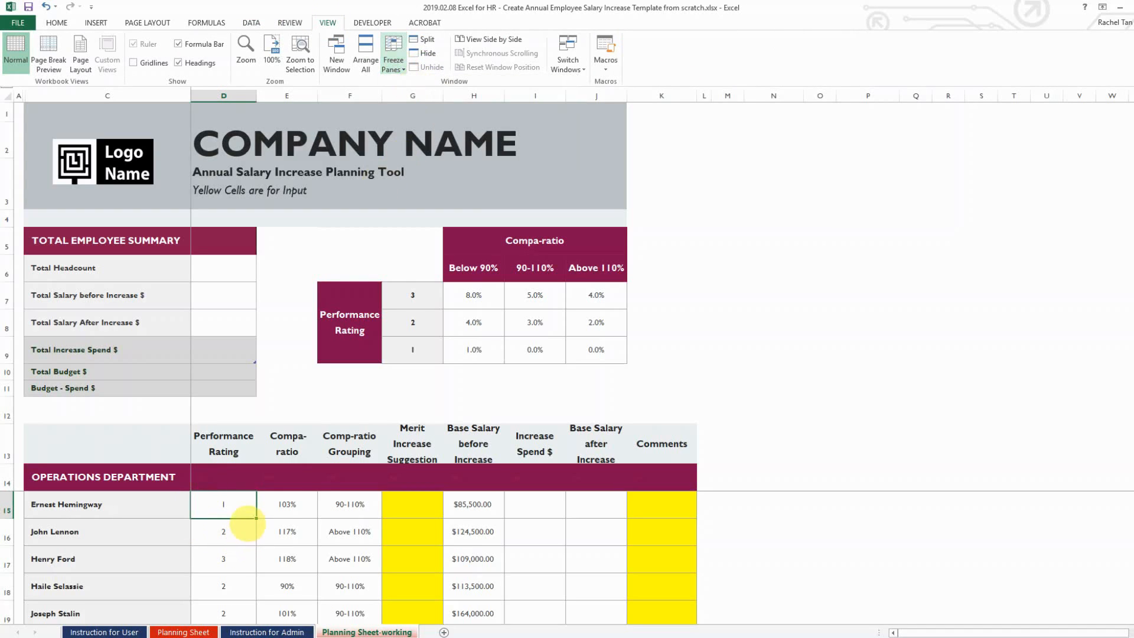
pyautogui.hotkey('ctrl', 'F1')
# Scroll the employee rows to confirm the headers and name columns stay fixed
pyautogui.click(287, 504)
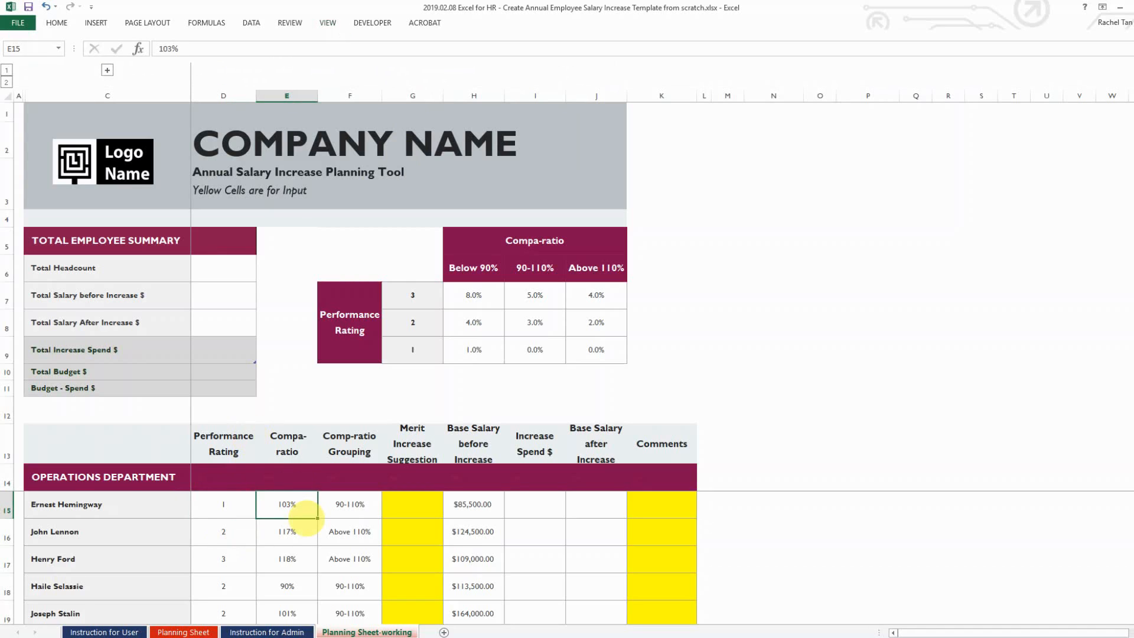
pyautogui.scroll(-2, 287, 504)
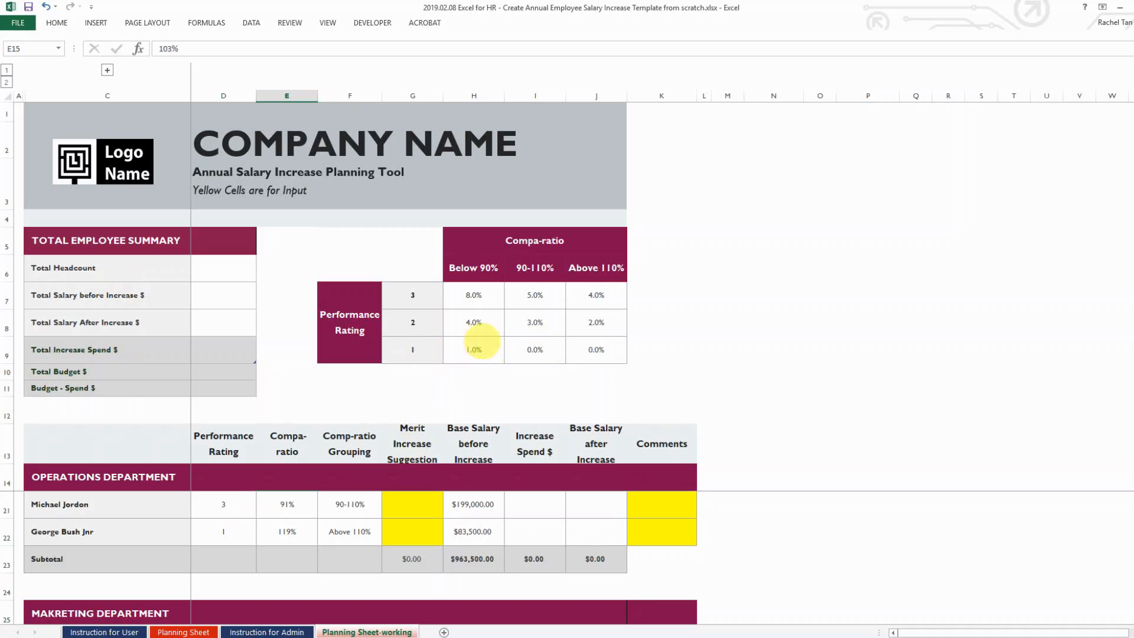
pyautogui.scroll(-2, 284, 530)
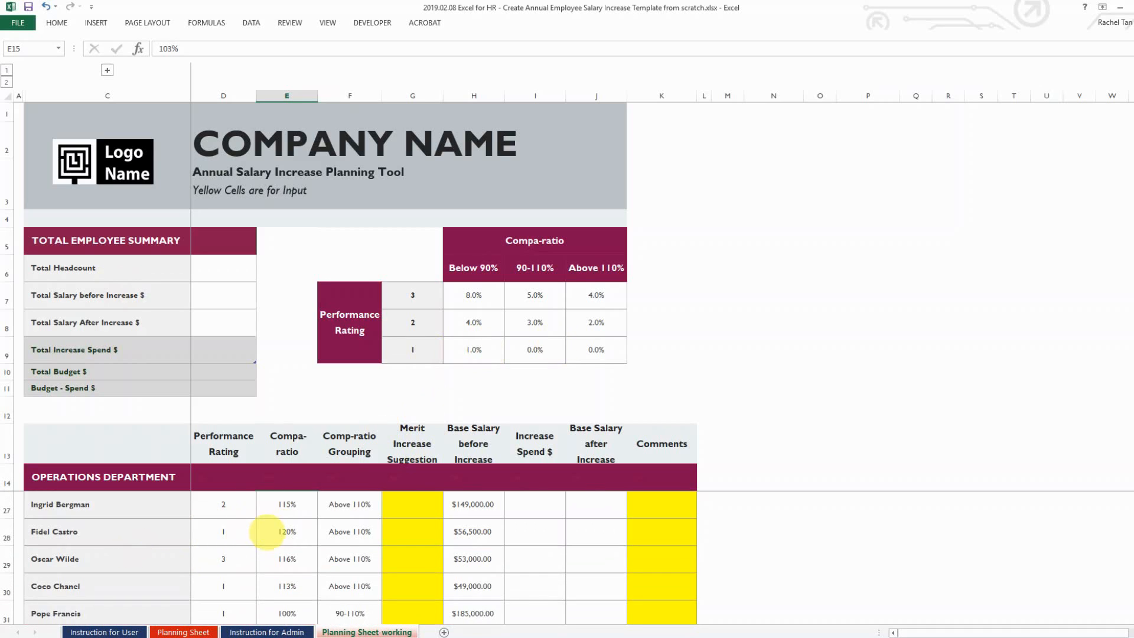
pyautogui.scroll(-2, 275, 534)
pyautogui.scroll(1, 275, 534)
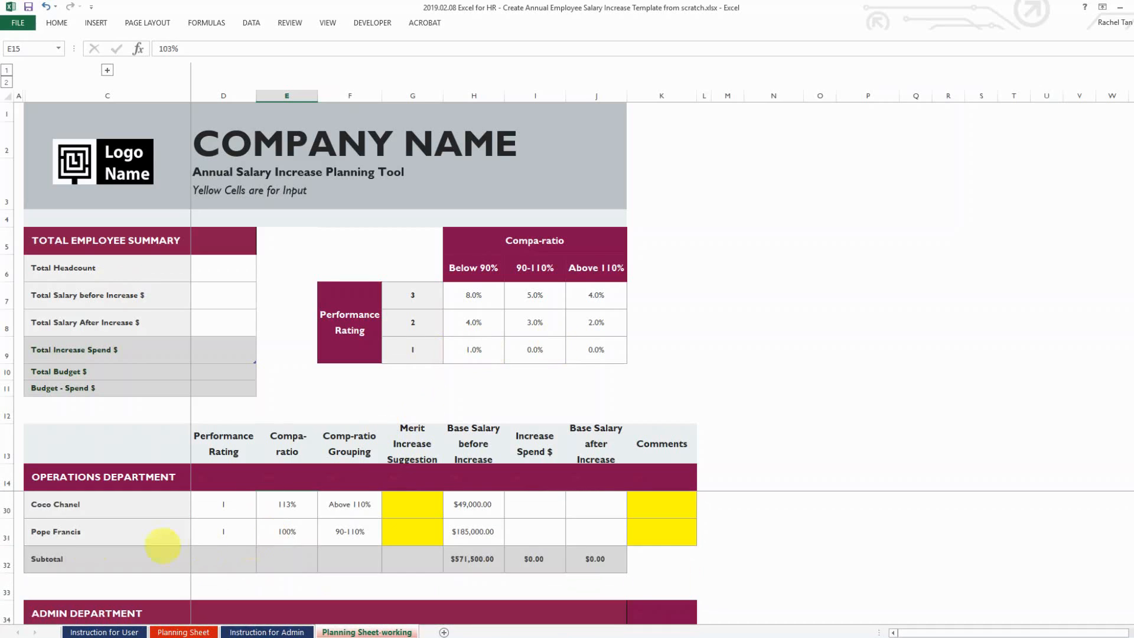
pyautogui.click(80, 504)
pyautogui.click(299, 525)
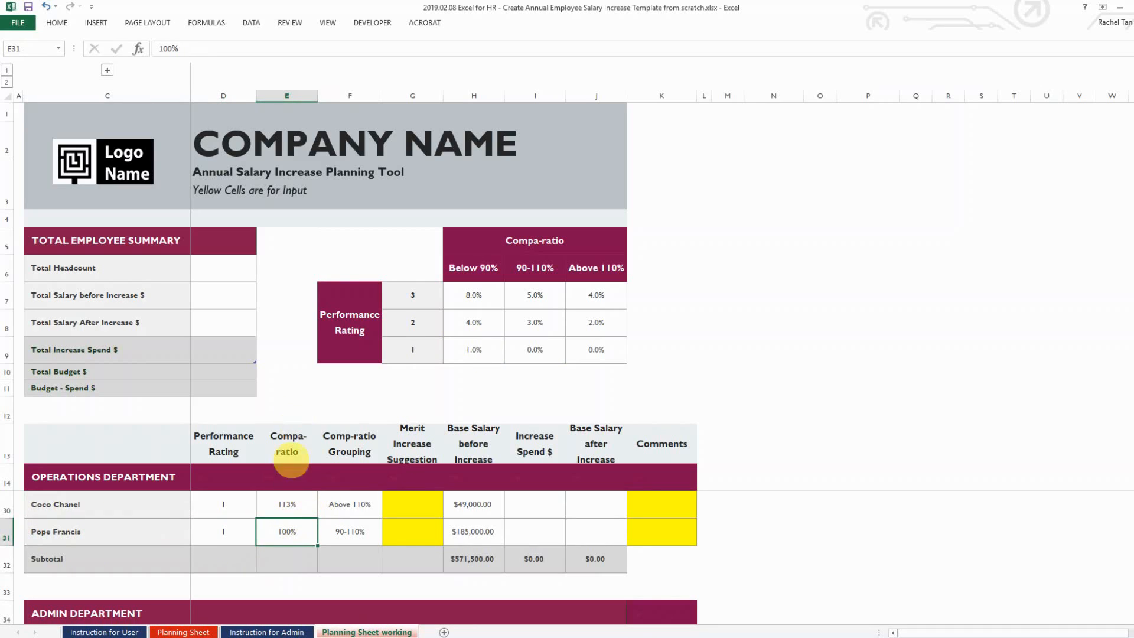
pyautogui.click(535, 525)
pyautogui.scroll(5, 294, 584)
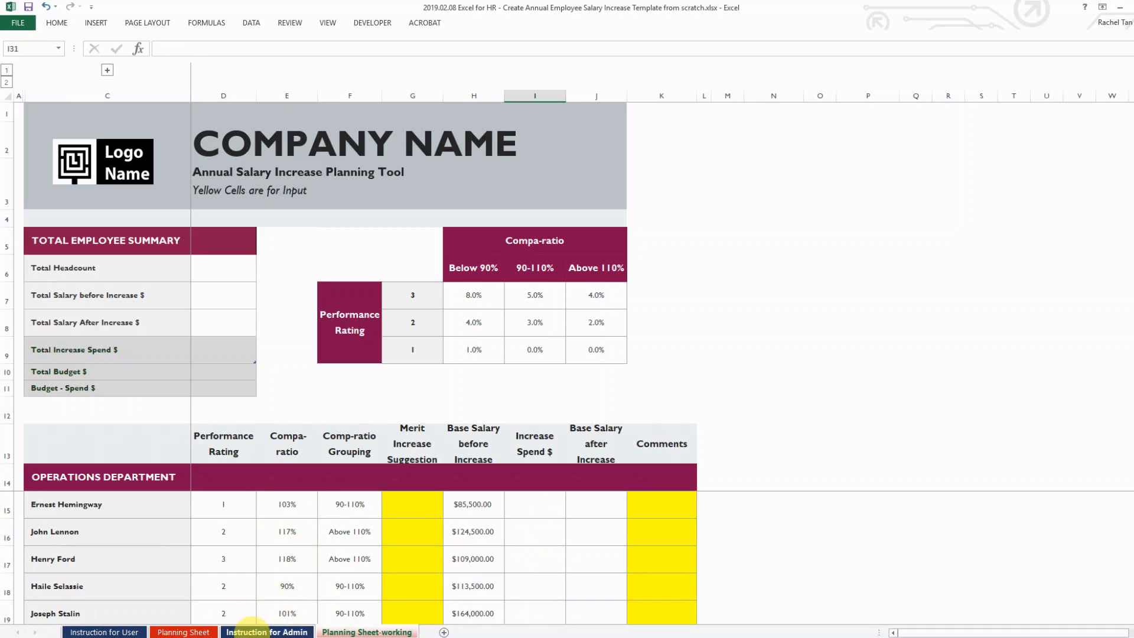
pyautogui.click(282, 630)
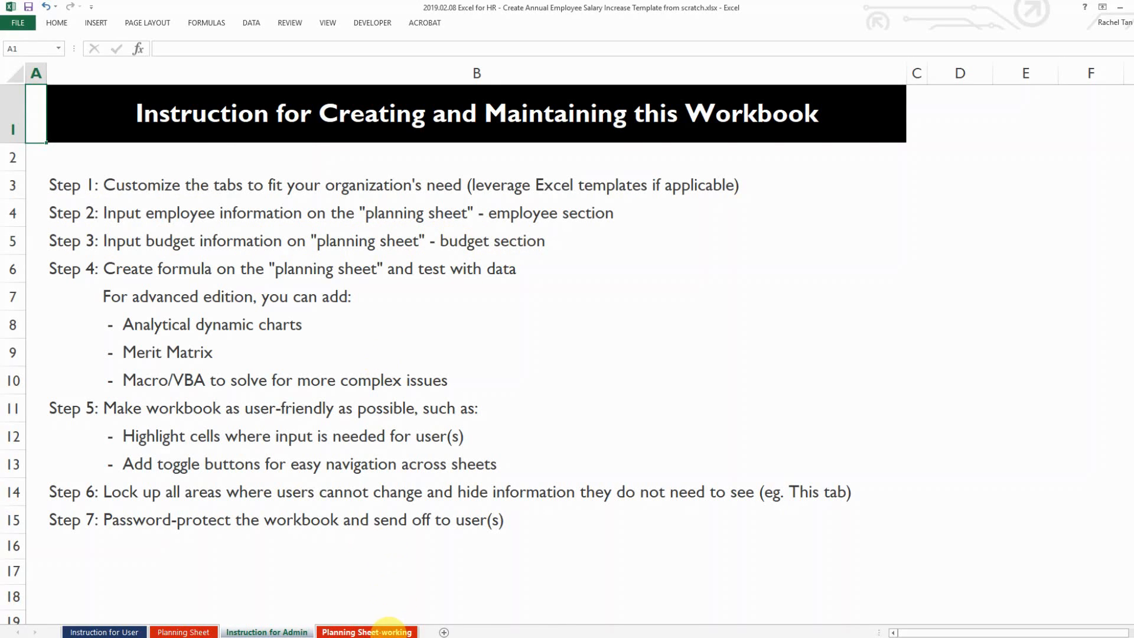
pyautogui.click(391, 631)
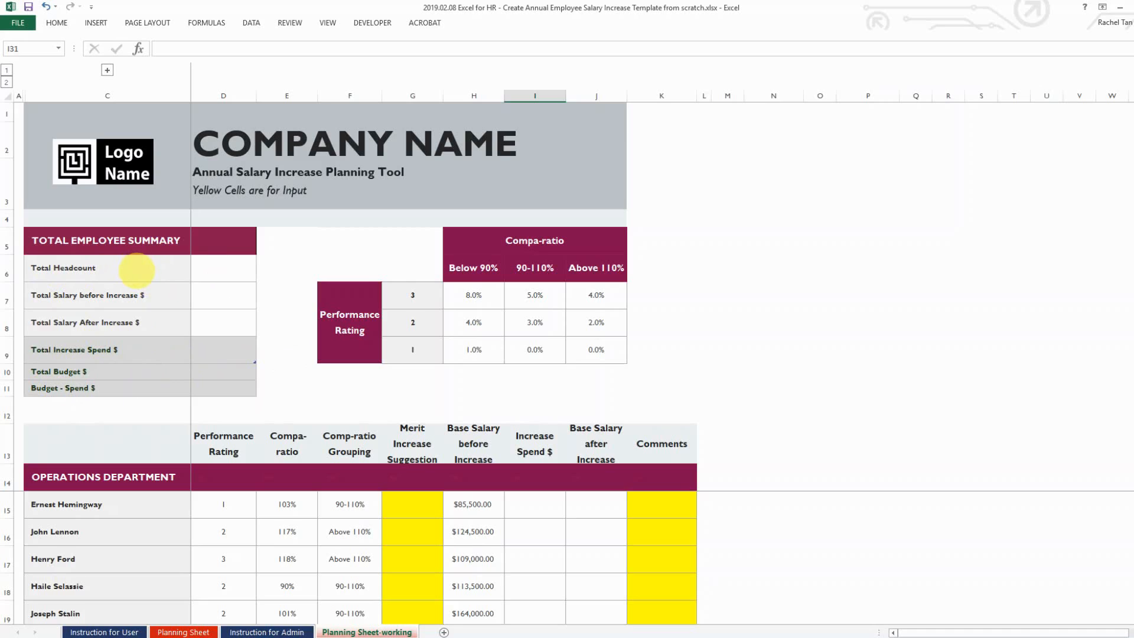
# Make Total Increase Spend in D9 the formula =D8-D7
pyautogui.click(223, 269)
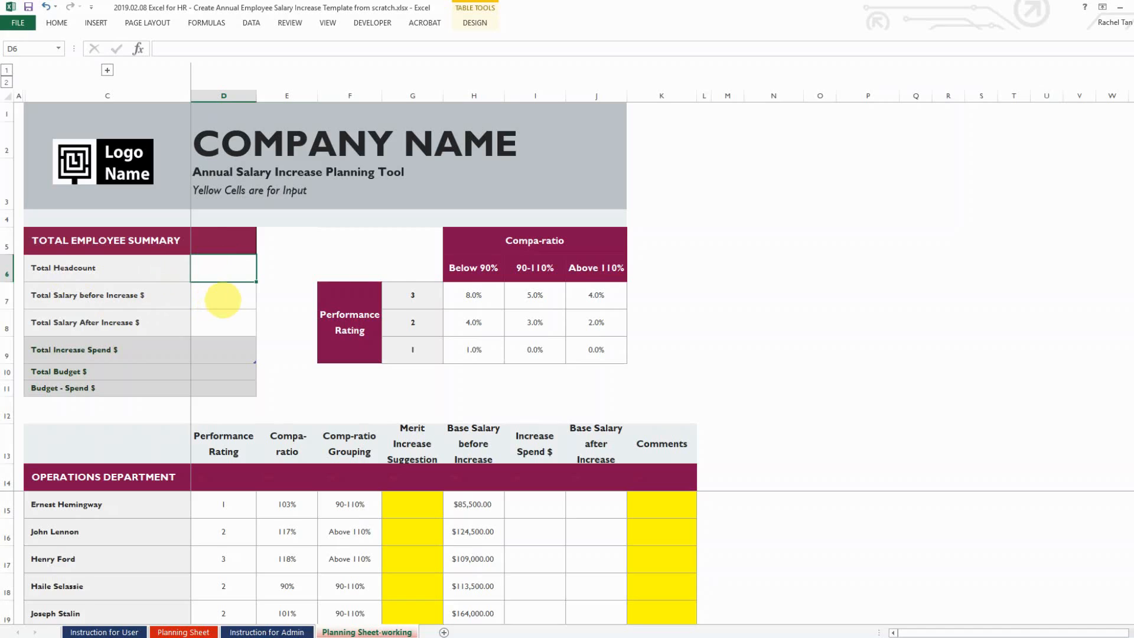
pyautogui.click(213, 298)
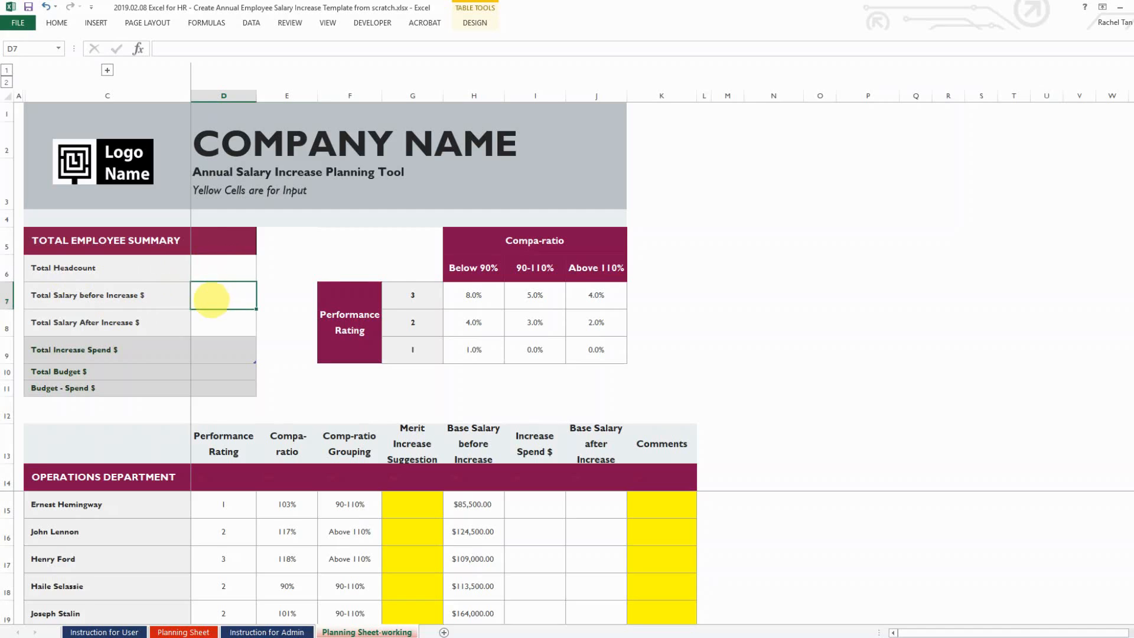
pyautogui.click(211, 323)
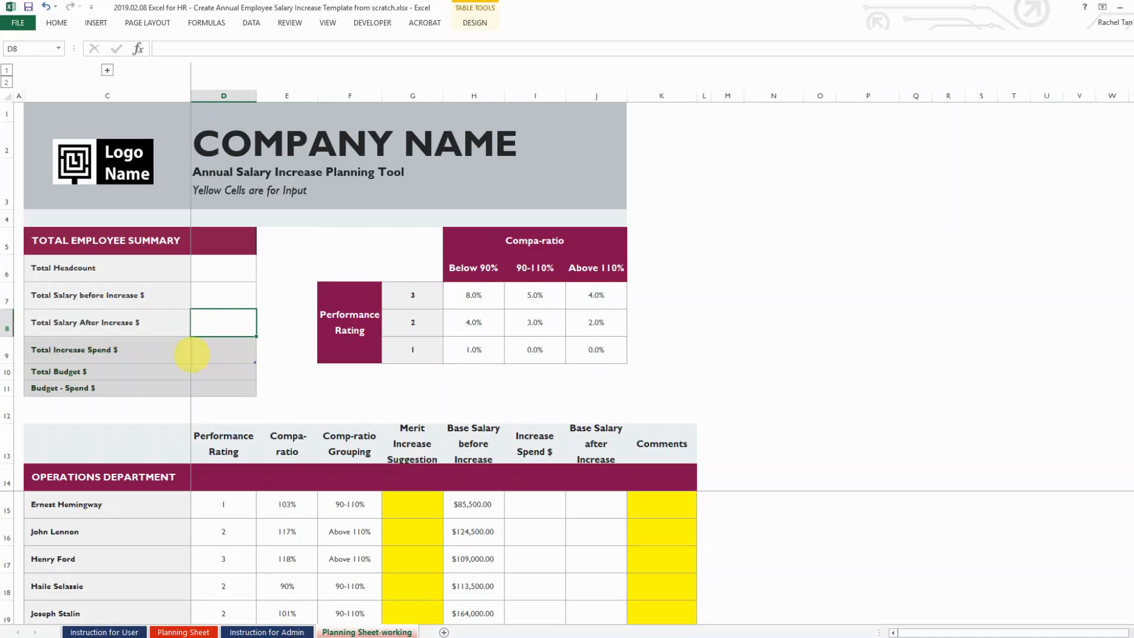
pyautogui.click(219, 352)
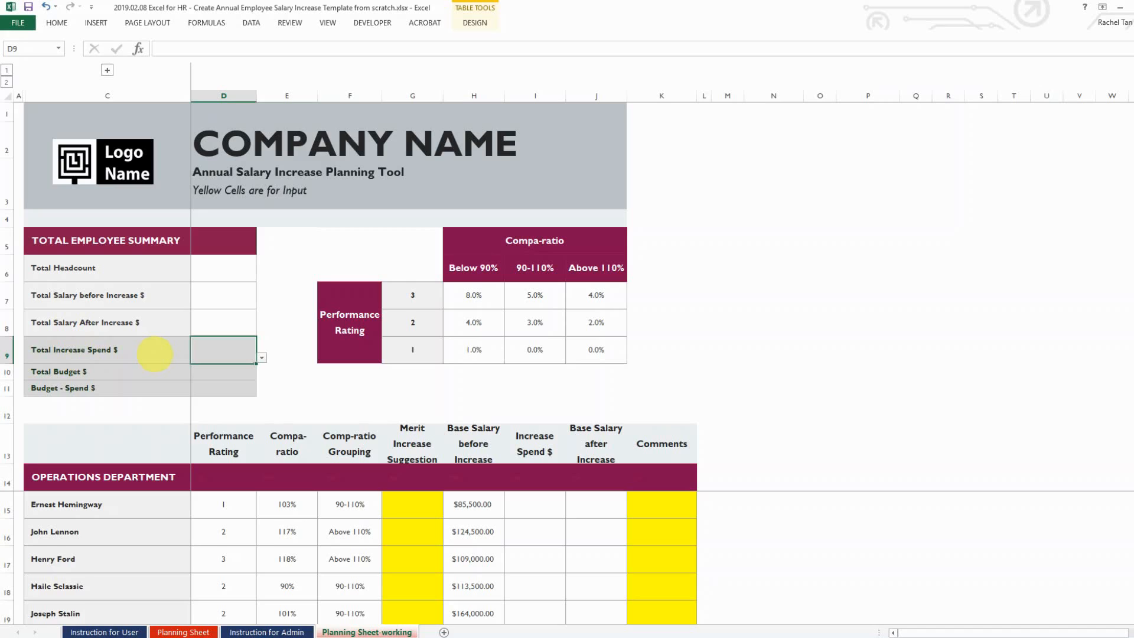
pyautogui.write('=')
pyautogui.press('Up')
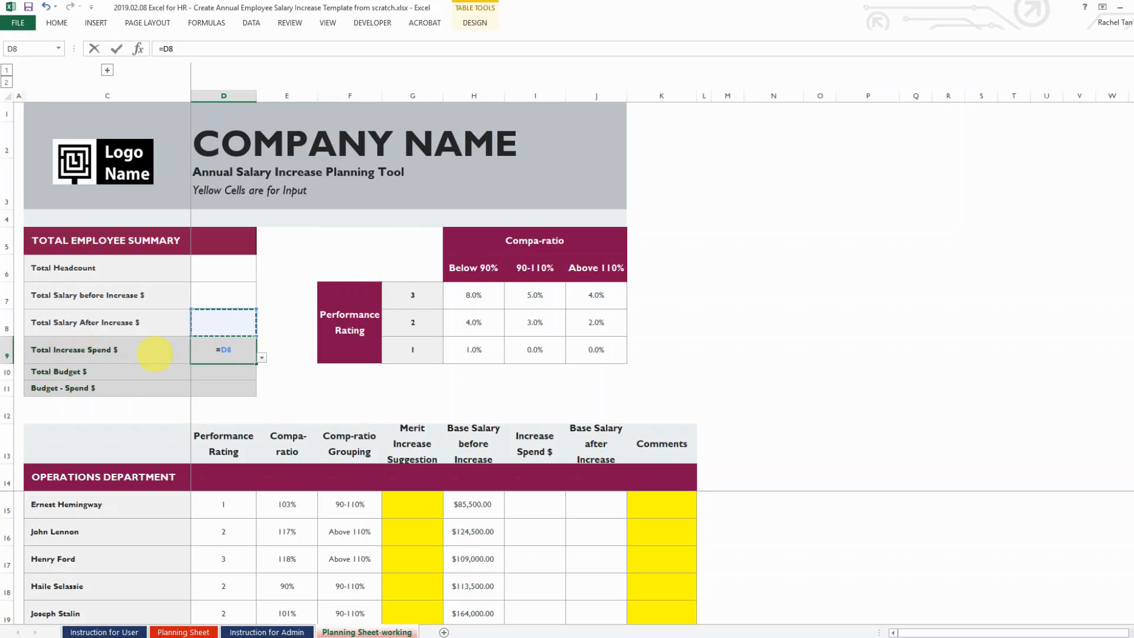
pyautogui.write('-')
pyautogui.press('Up')
pyautogui.press('Up')
pyautogui.press('Return')
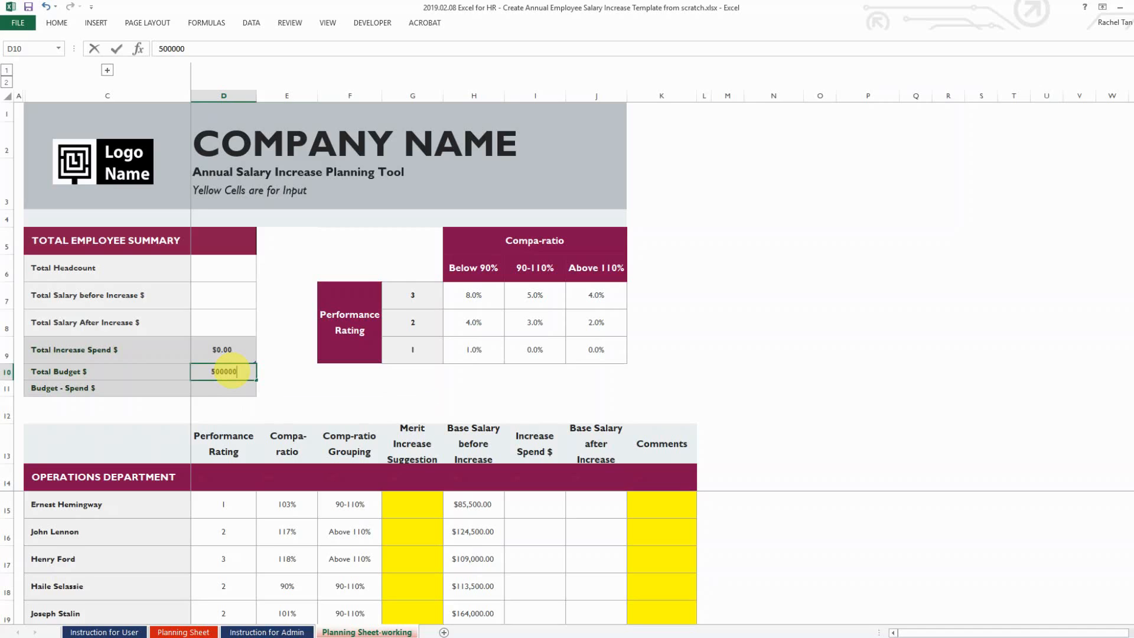
# Enter 500000 as Total Budget in D10 and set D11 to budget minus increase spend
pyautogui.hotkey('ctrl', 'Return')
pyautogui.press('Down')
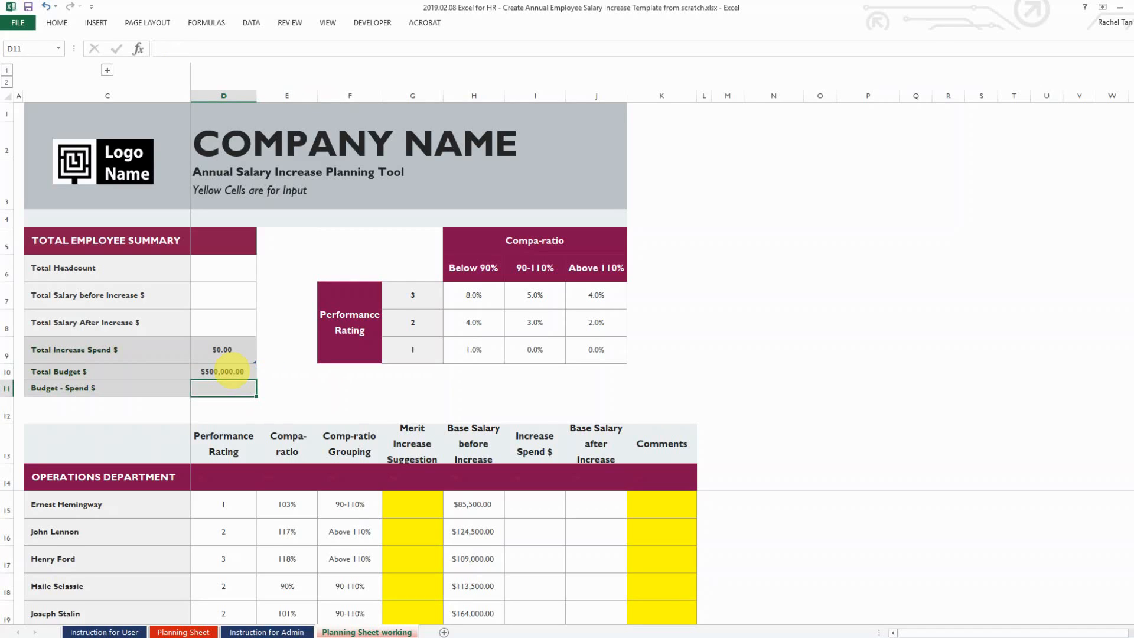
pyautogui.click(230, 371)
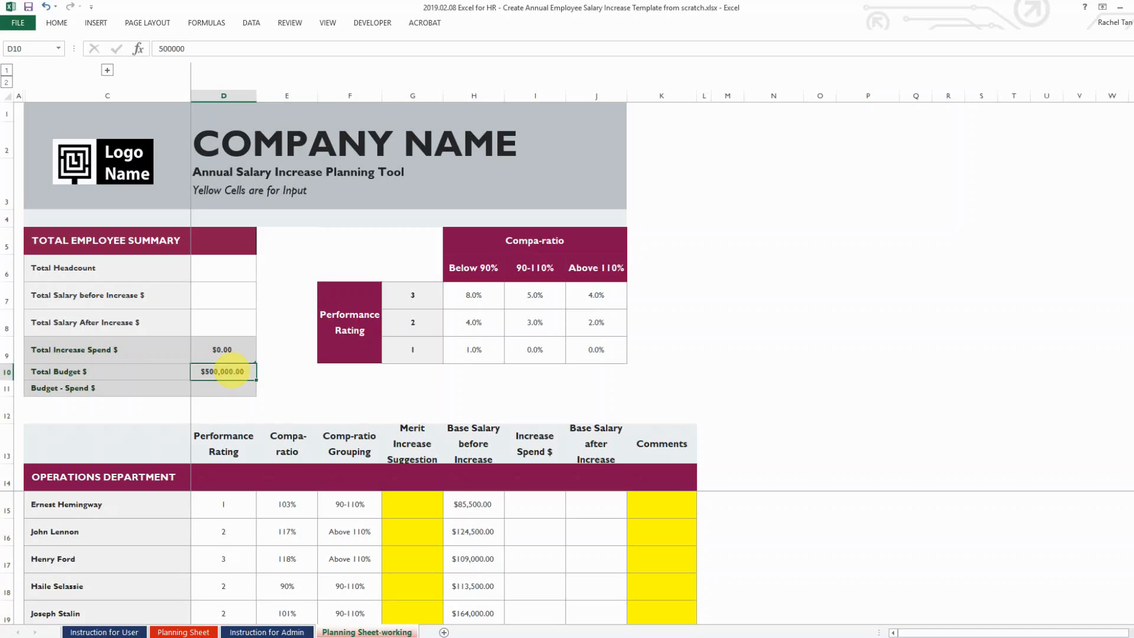
pyautogui.press('Down')
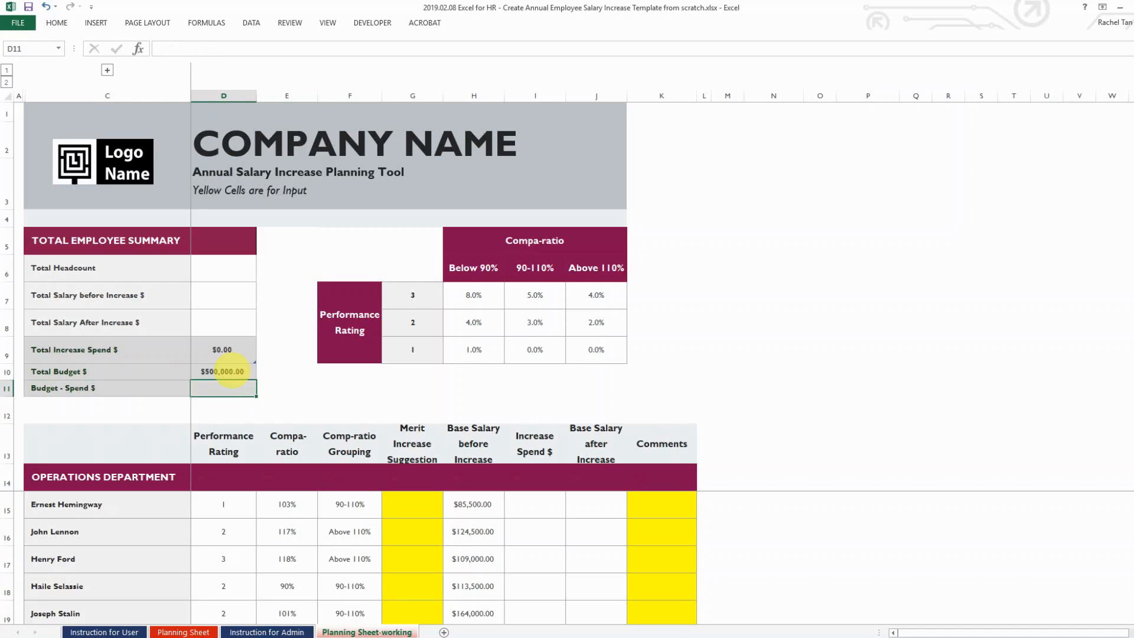
pyautogui.write('=')
pyautogui.click(231, 371)
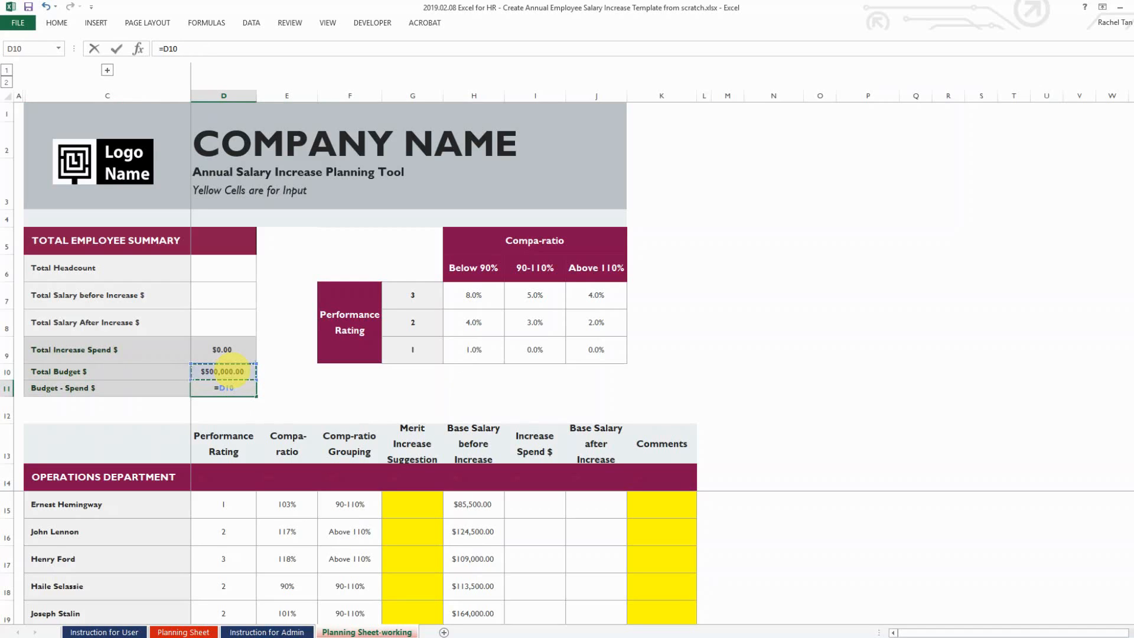
pyautogui.press('Up')
pyautogui.press('Up')
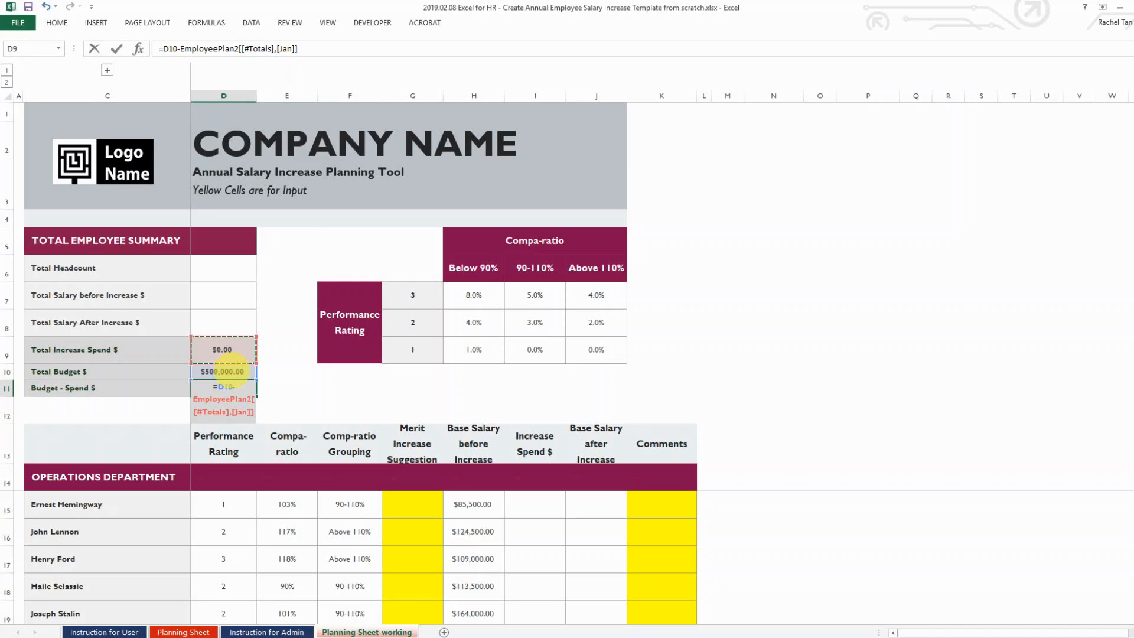
pyautogui.hotkey('ctrl', 'Return')
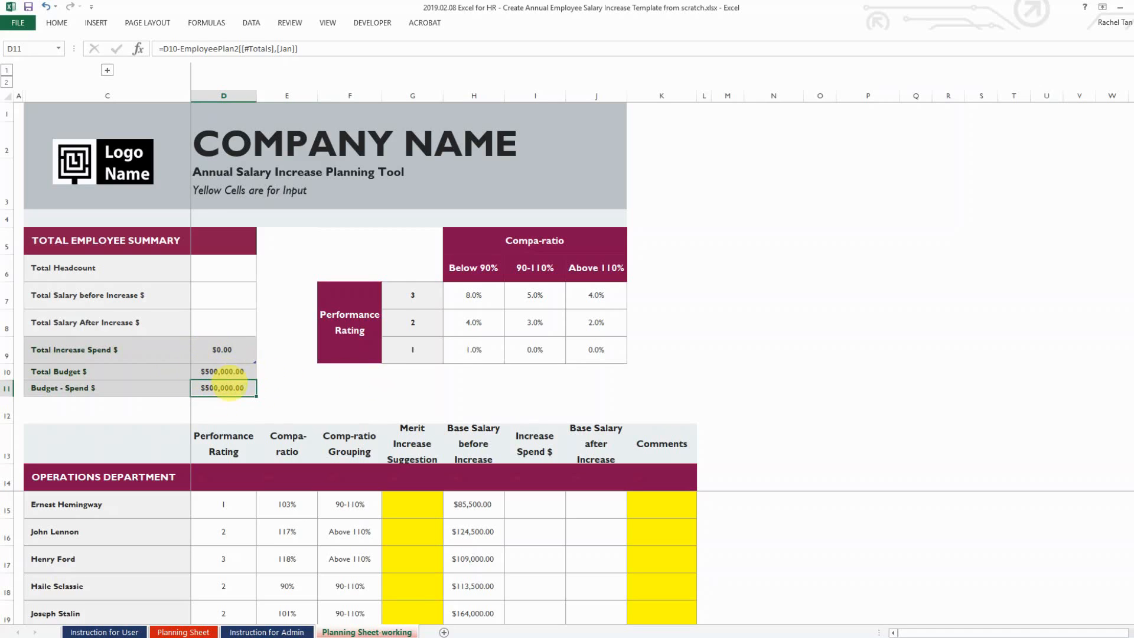
pyautogui.click(270, 630)
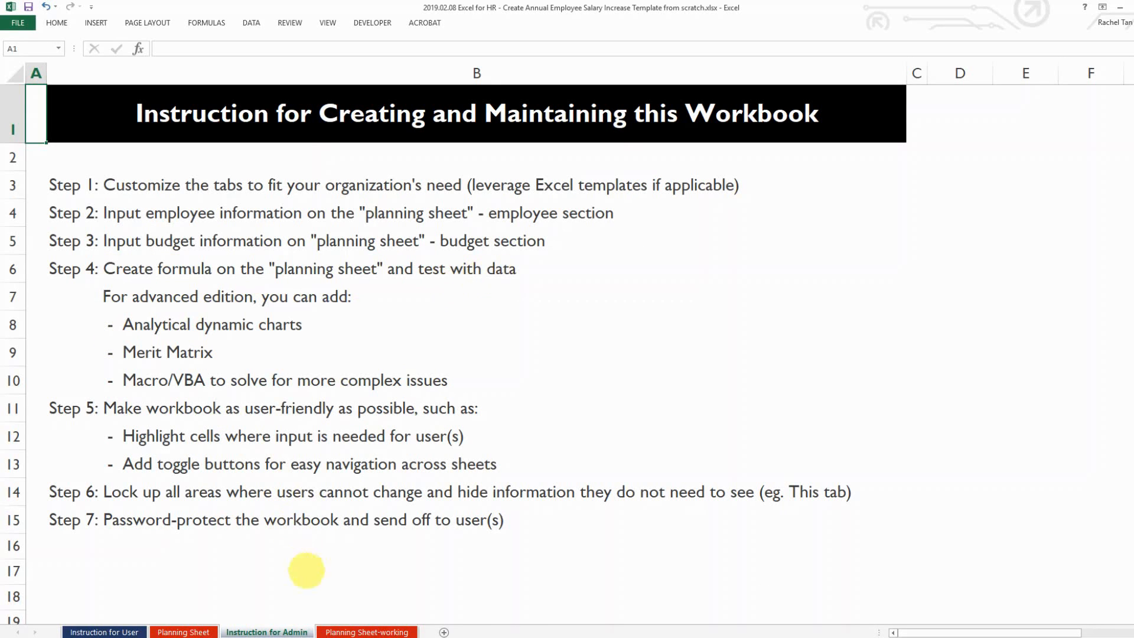
pyautogui.click(363, 631)
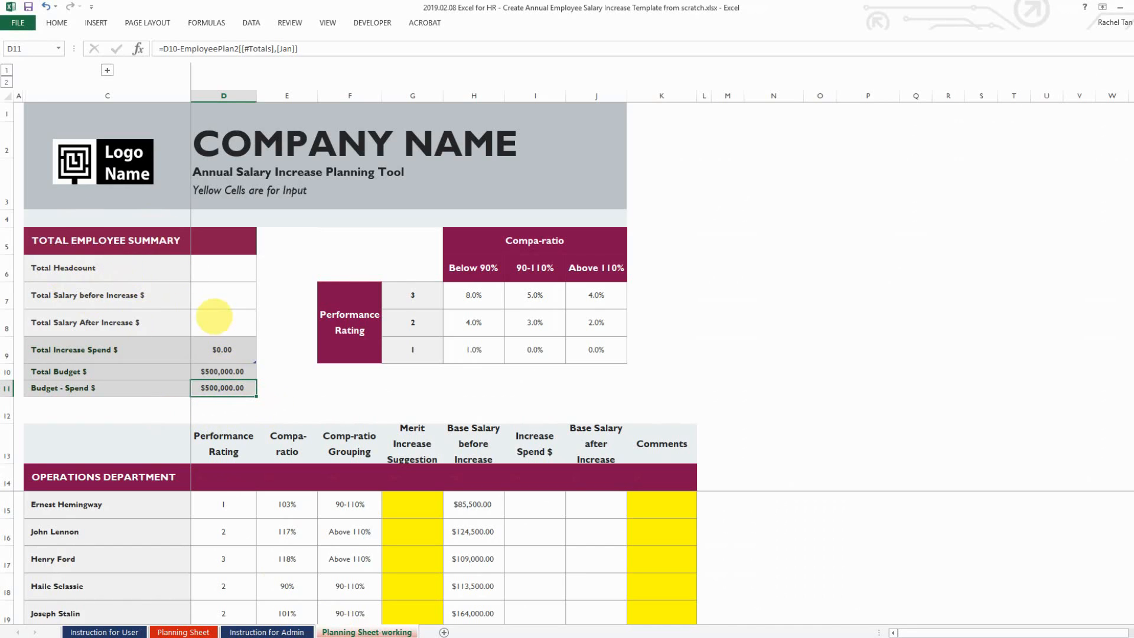
pyautogui.click(215, 269)
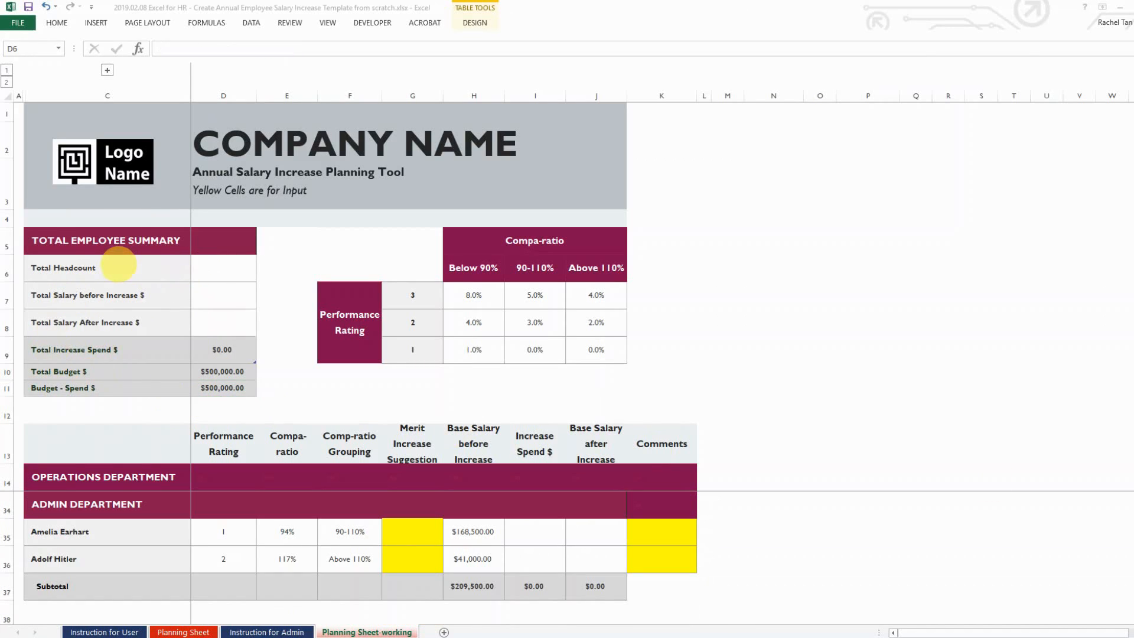
pyautogui.click(203, 270)
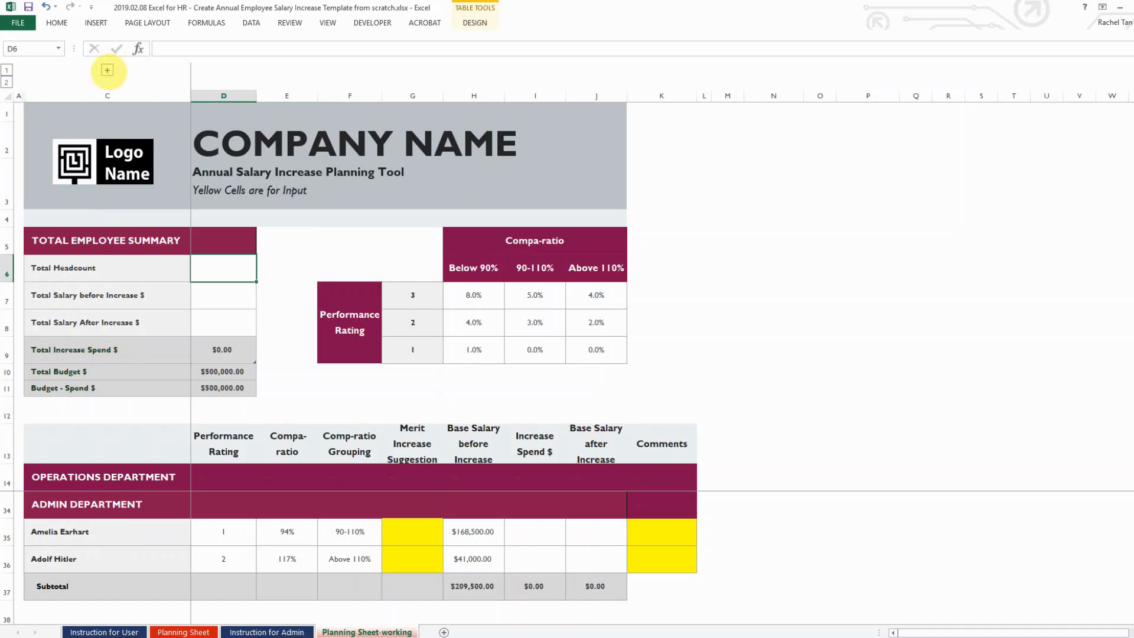
# Expand column B's outline group to show EE IDs and check them against the employee names
pyautogui.click(107, 70)
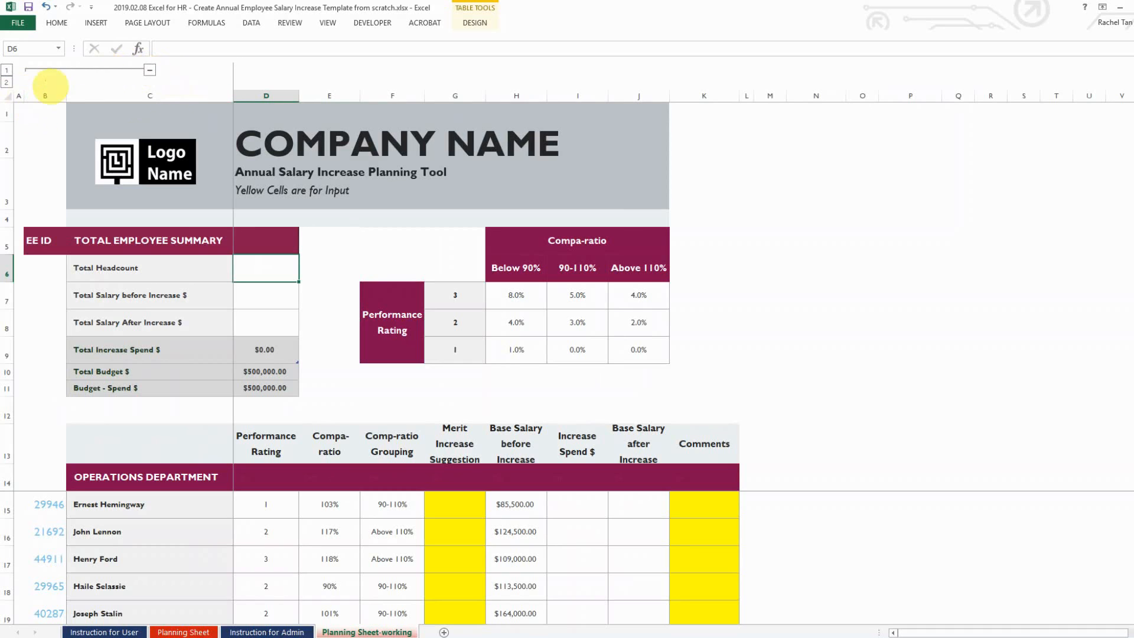
pyautogui.click(45, 96)
pyautogui.click(46, 251)
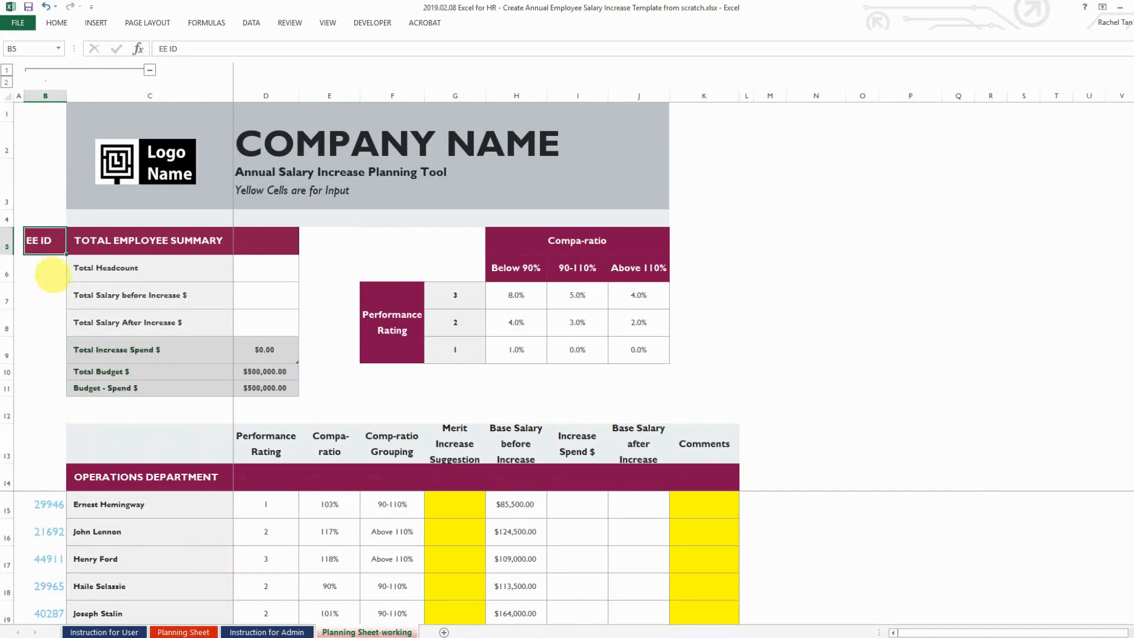
pyautogui.scroll(-1, 46, 283)
pyautogui.click(46, 505)
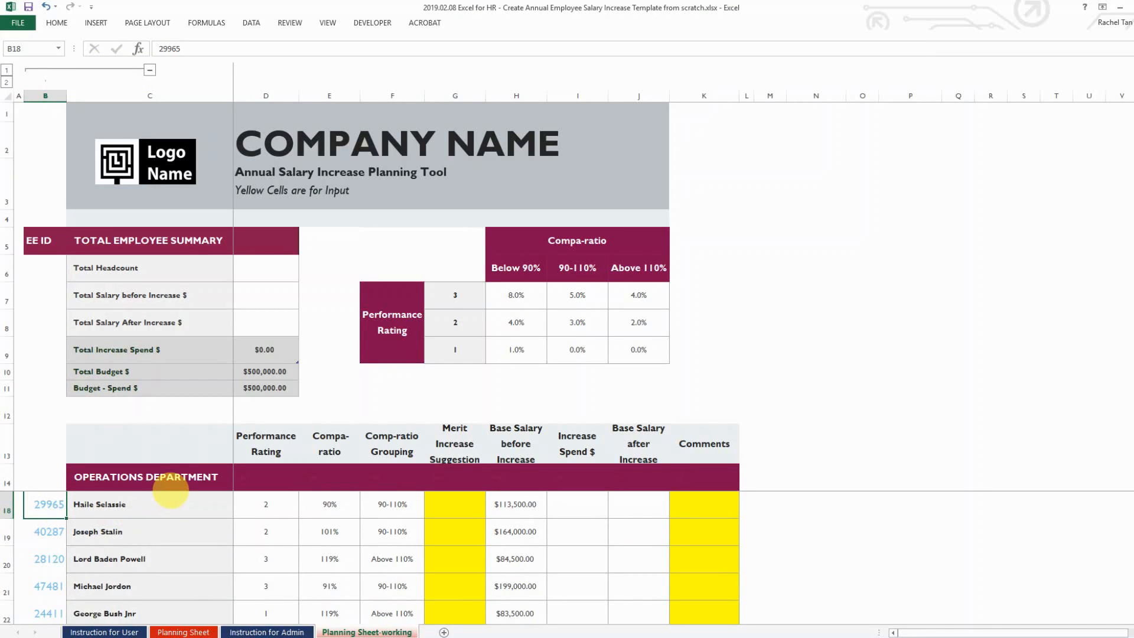
pyautogui.scroll(1, 164, 531)
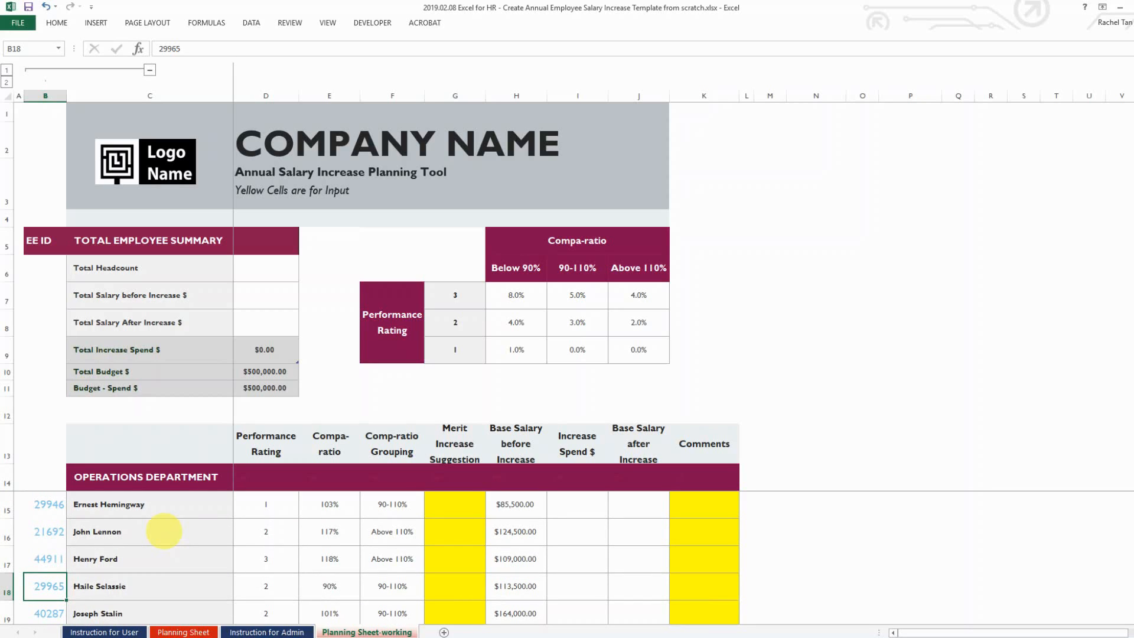
pyautogui.click(163, 505)
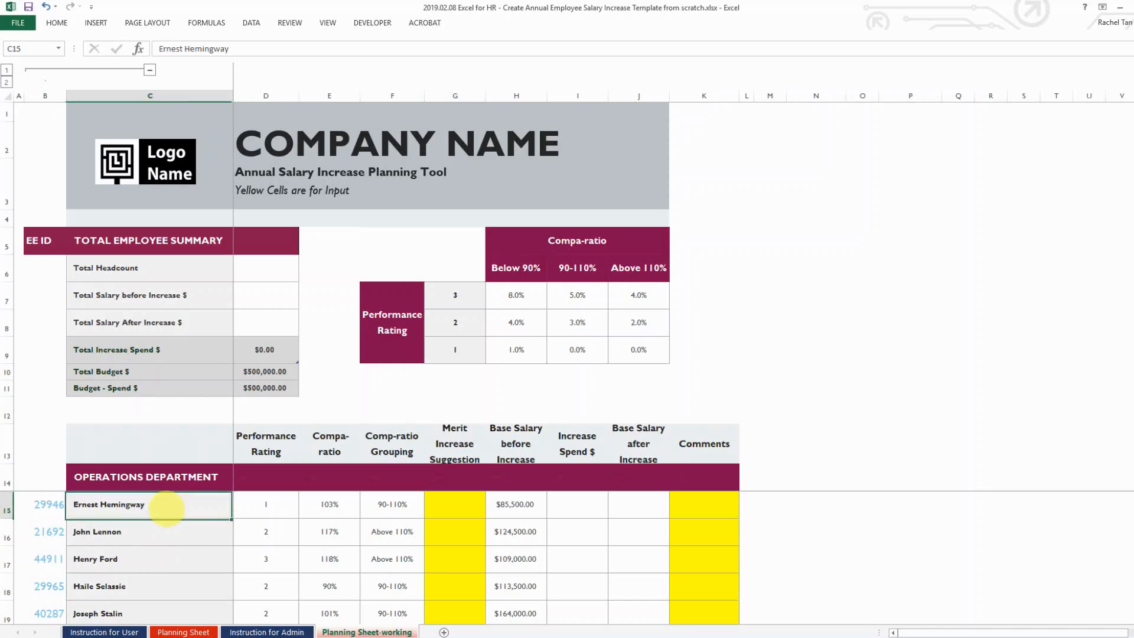
pyautogui.click(165, 532)
pyautogui.click(168, 566)
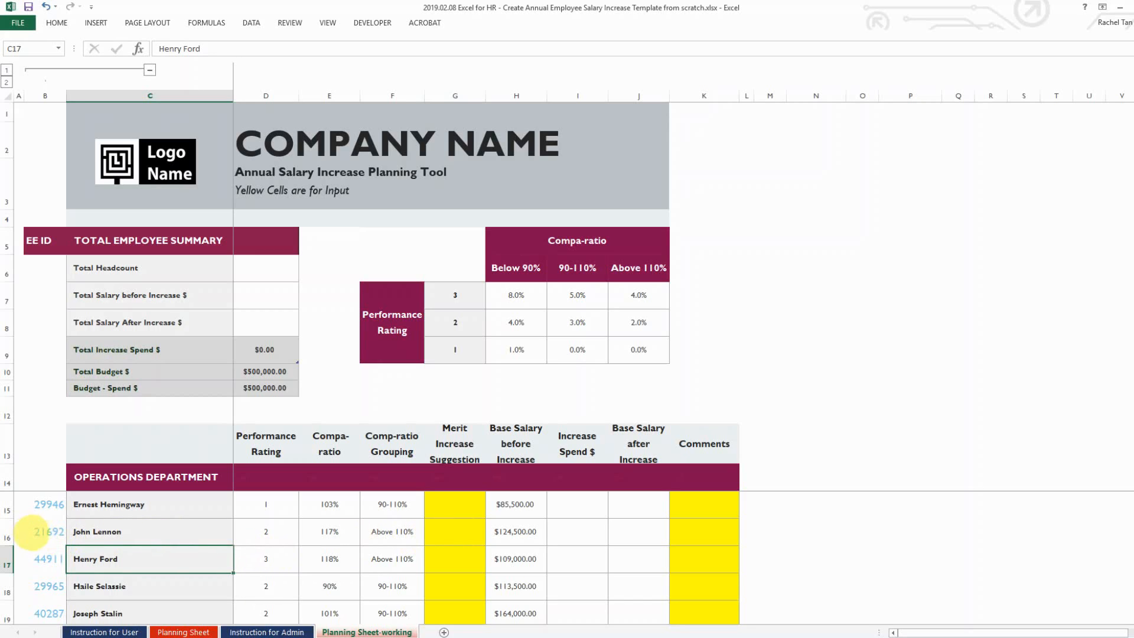
pyautogui.click(49, 531)
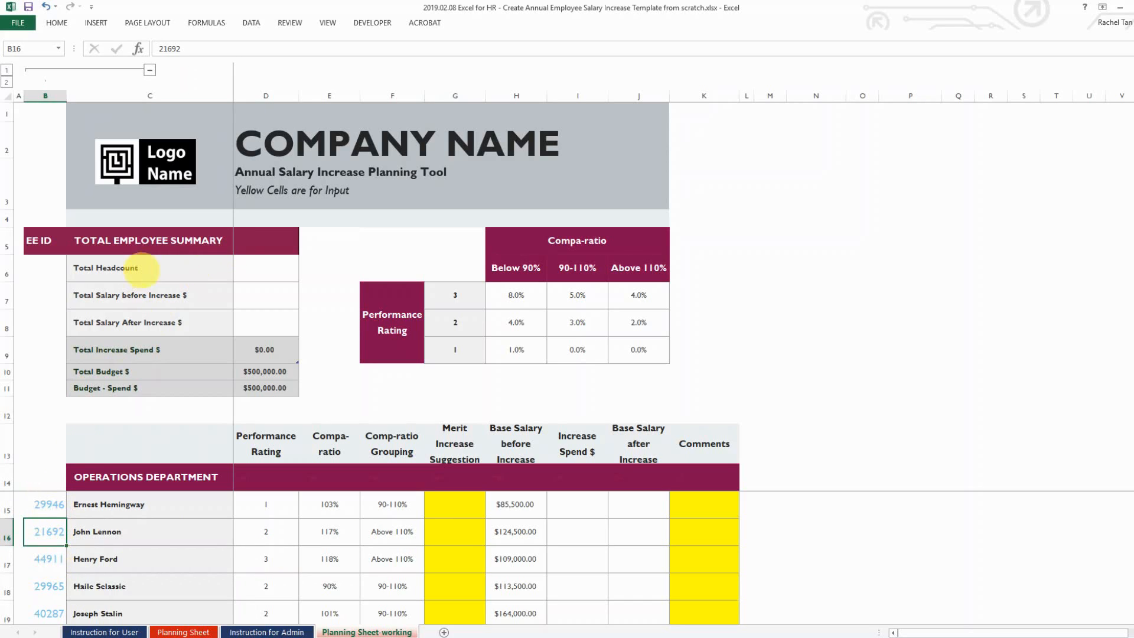
# Enter =COUNTIF($B$14:$B$37,">0") in D6 so Total Headcount shows 16
pyautogui.click(252, 271)
pyautogui.write('=')
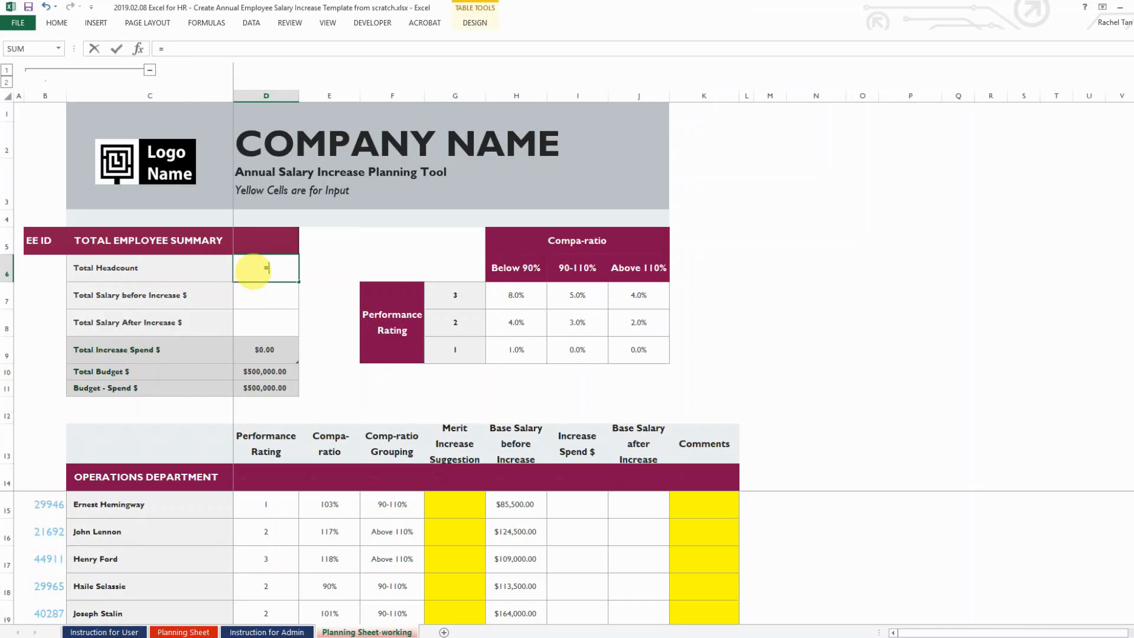
pyautogui.write('countif')
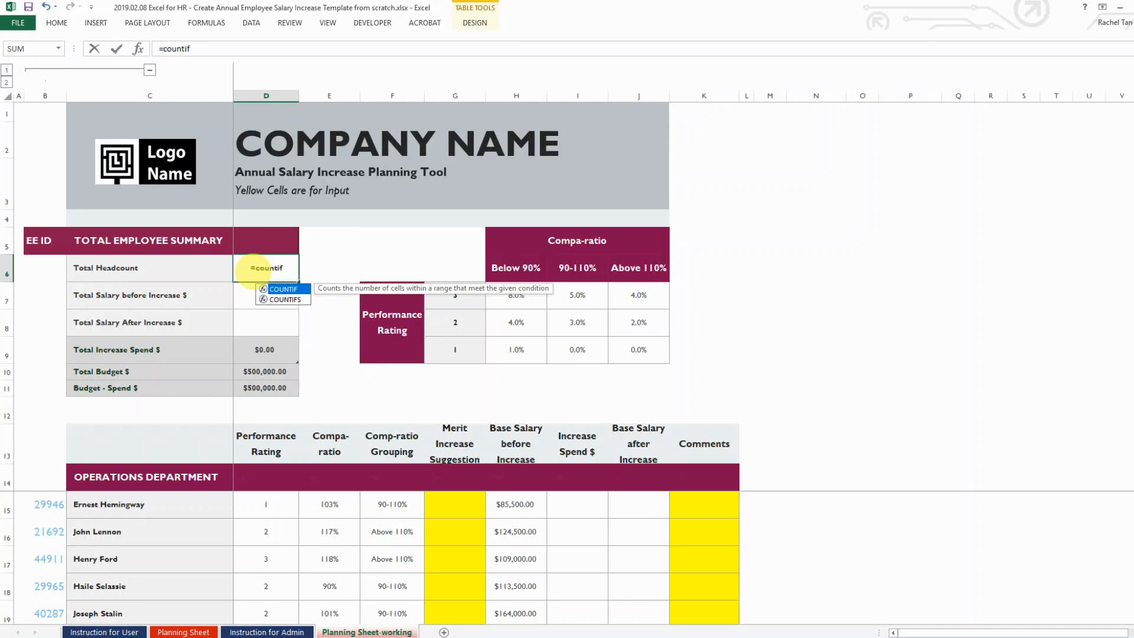
pyautogui.press('Tab')
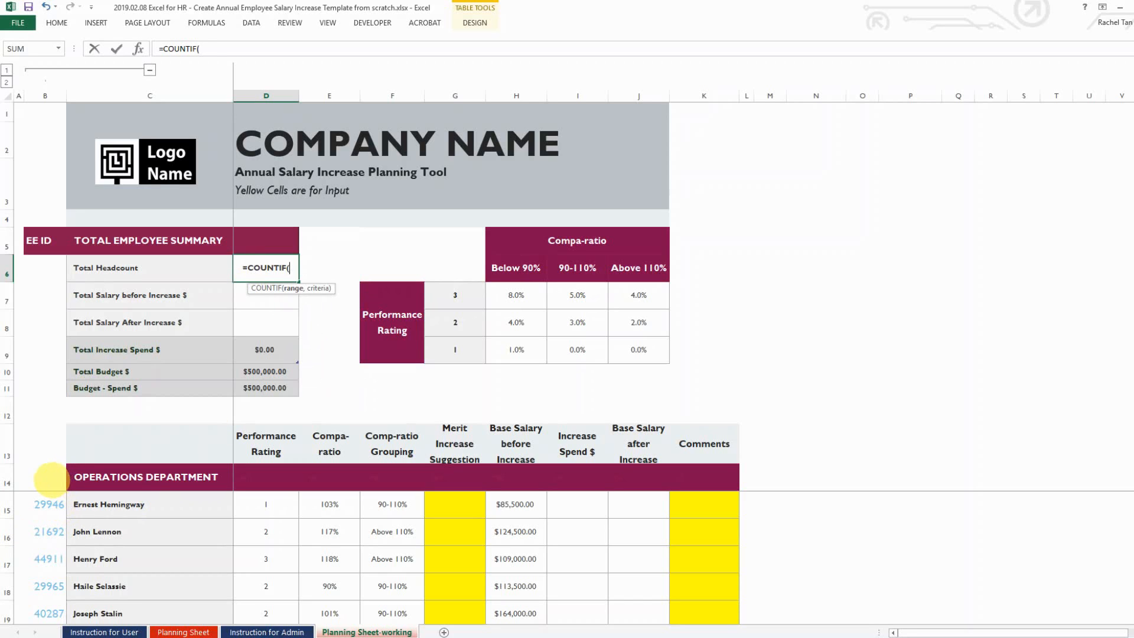
pyautogui.click(51, 479)
pyautogui.hotkey('shift', 'Down')
pyautogui.hotkey('shift', 'Down')
pyautogui.hotkey('shift', 'Down')
pyautogui.hotkey('shift', 'Down')
pyautogui.hotkey('shift', 'Down')
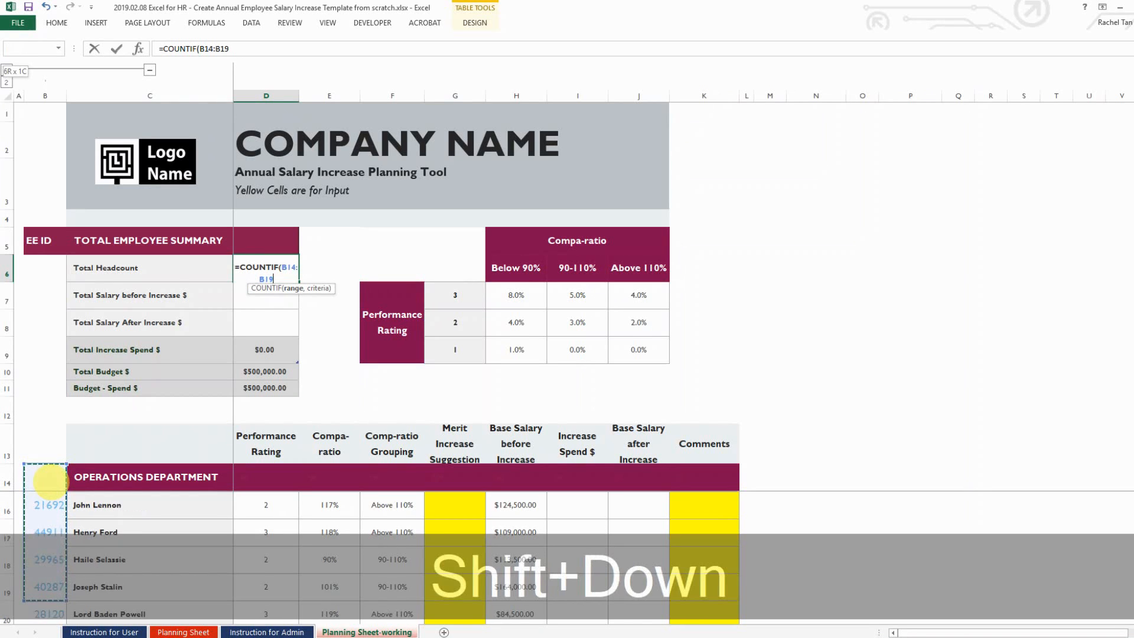
pyautogui.hotkey('shift', 'Down')
pyautogui.hotkey('shift', 'Down')
pyautogui.hotkey('shift', 'Down')
pyautogui.hotkey('shift', 'Down')
pyautogui.hotkey('shift', 'Down')
pyautogui.hotkey('shift', 'Down')
pyautogui.hotkey('shift', 'Down')
pyautogui.hotkey('shift', 'Down')
pyautogui.hotkey('shift', 'Down')
pyautogui.hotkey('shift', 'Down')
pyautogui.hotkey('shift', 'Down')
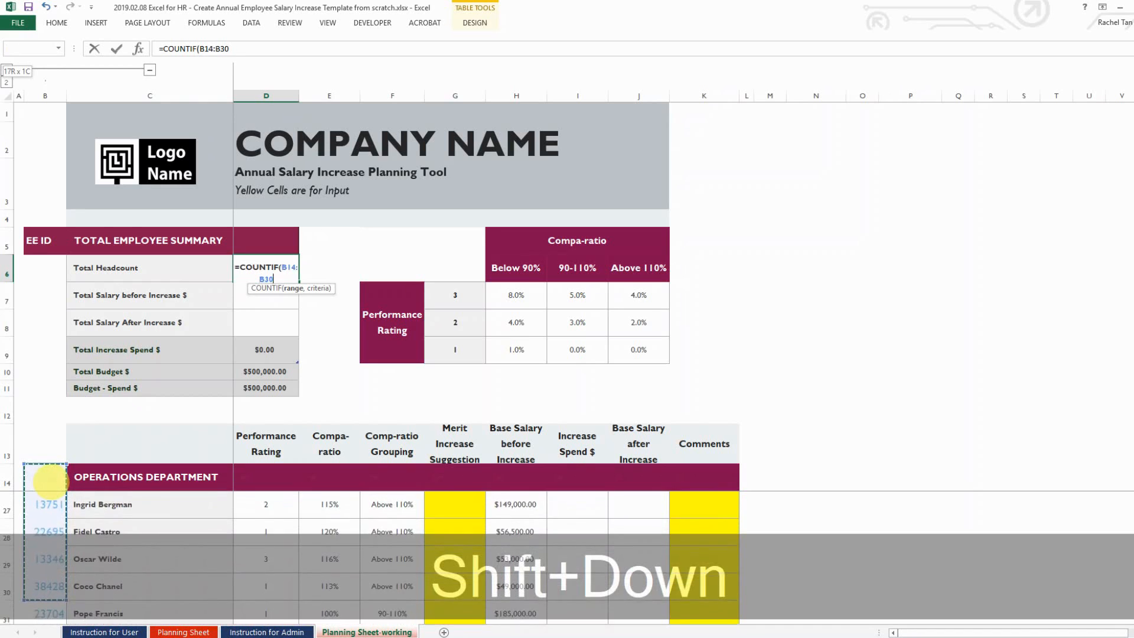
pyautogui.hotkey('shift', 'Down')
pyautogui.hotkey('shift', 'Down')
pyautogui.hotkey('shift', 'Down')
pyautogui.hotkey('shift', 'Down')
pyautogui.hotkey('shift', 'Down')
pyautogui.hotkey('shift', 'Down')
pyautogui.hotkey('shift', 'Down')
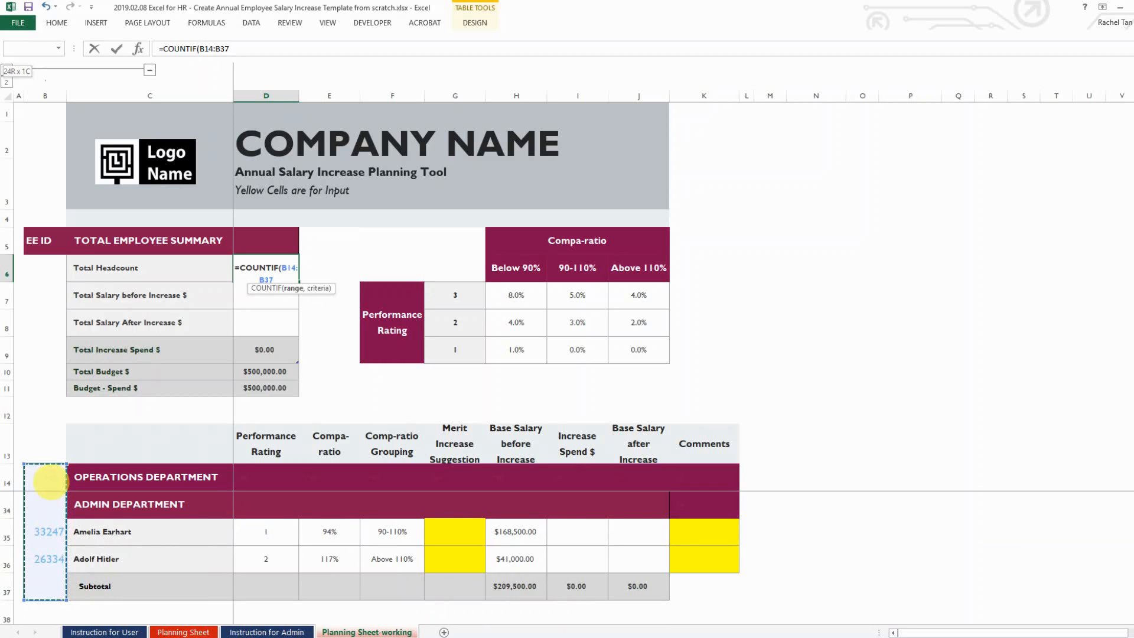
pyautogui.press('F4')
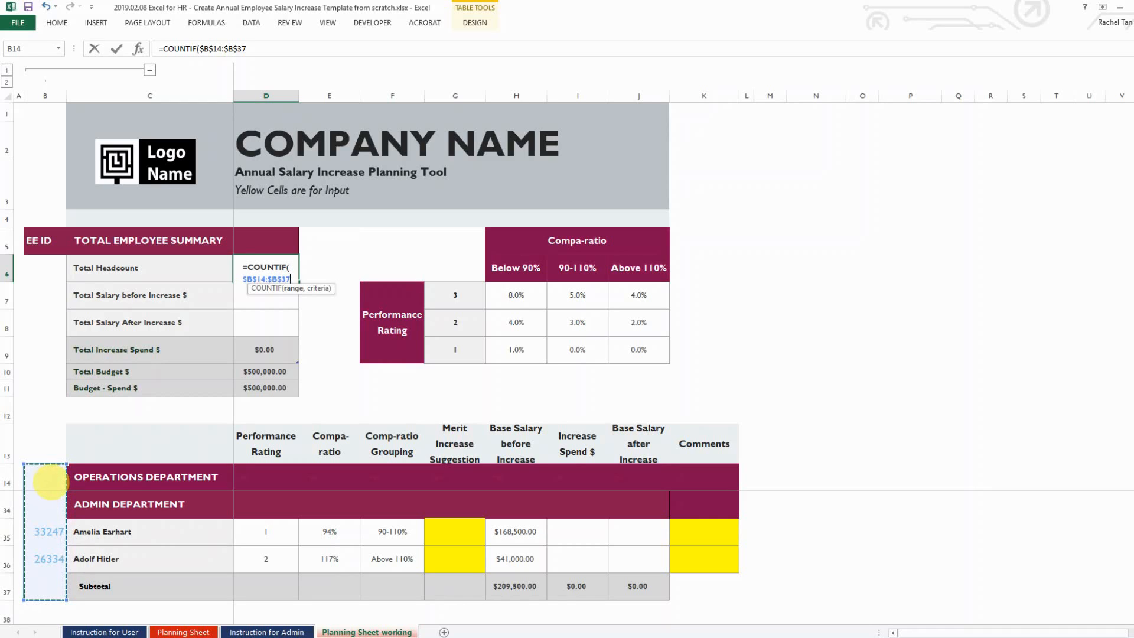
pyautogui.write(',')
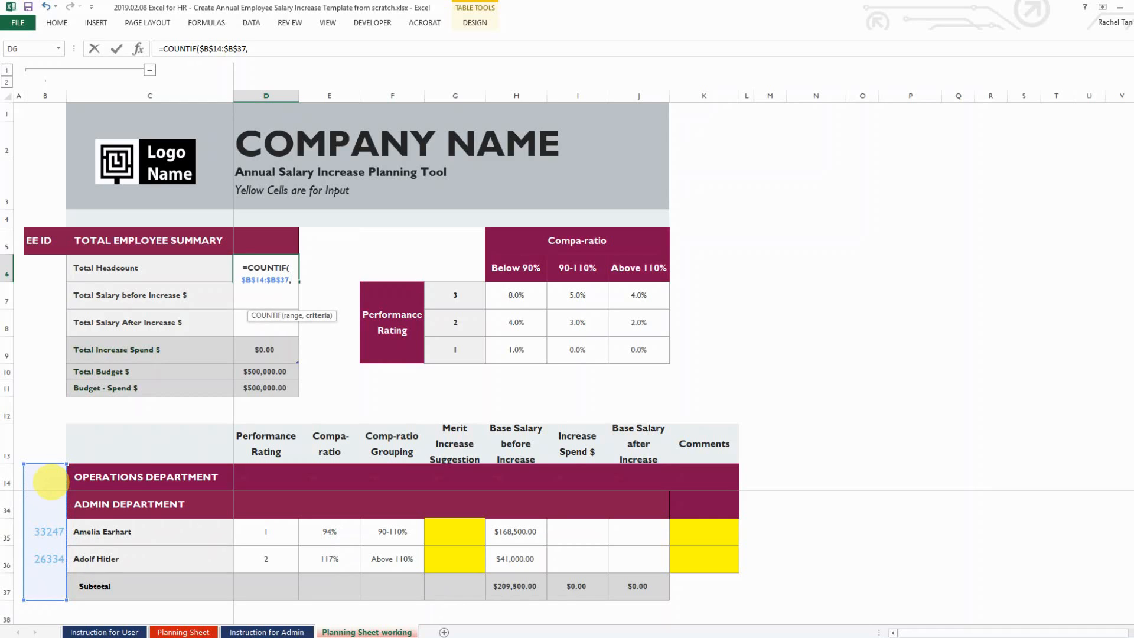
pyautogui.write('">0')
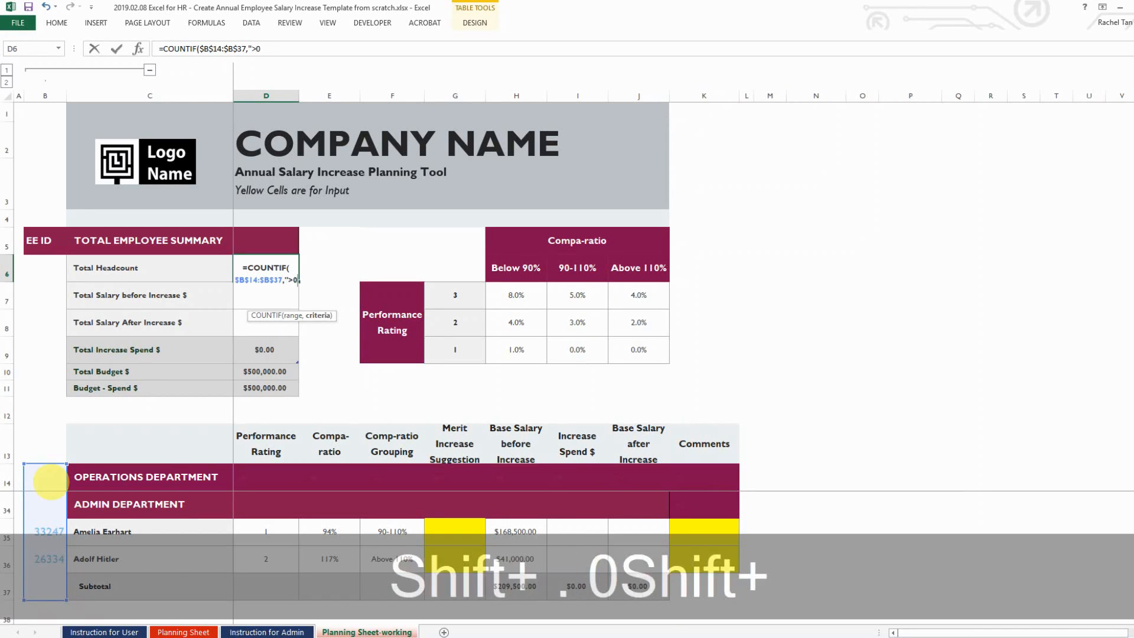
pyautogui.write('"')
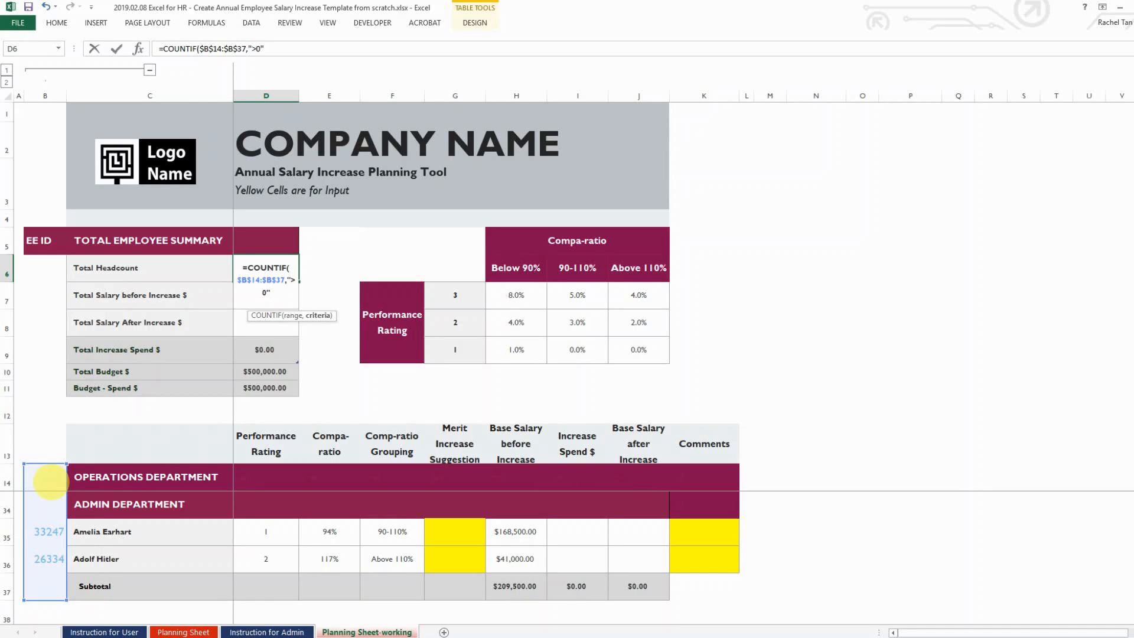
pyautogui.write(')')
pyautogui.press('Return')
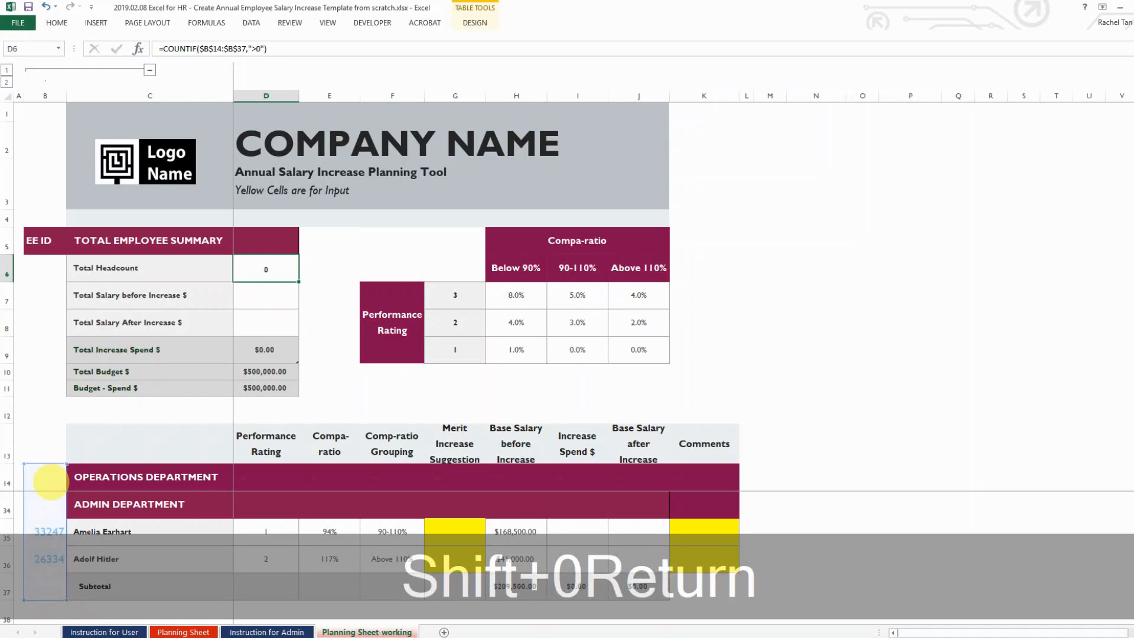
pyautogui.press('Up')
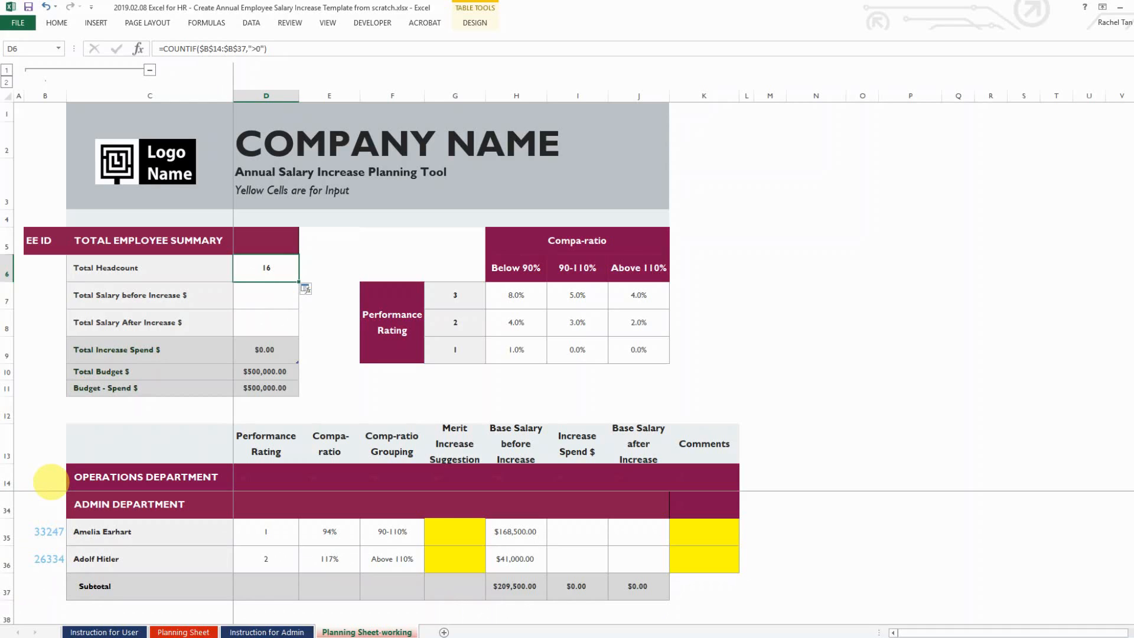
pyautogui.press('Down')
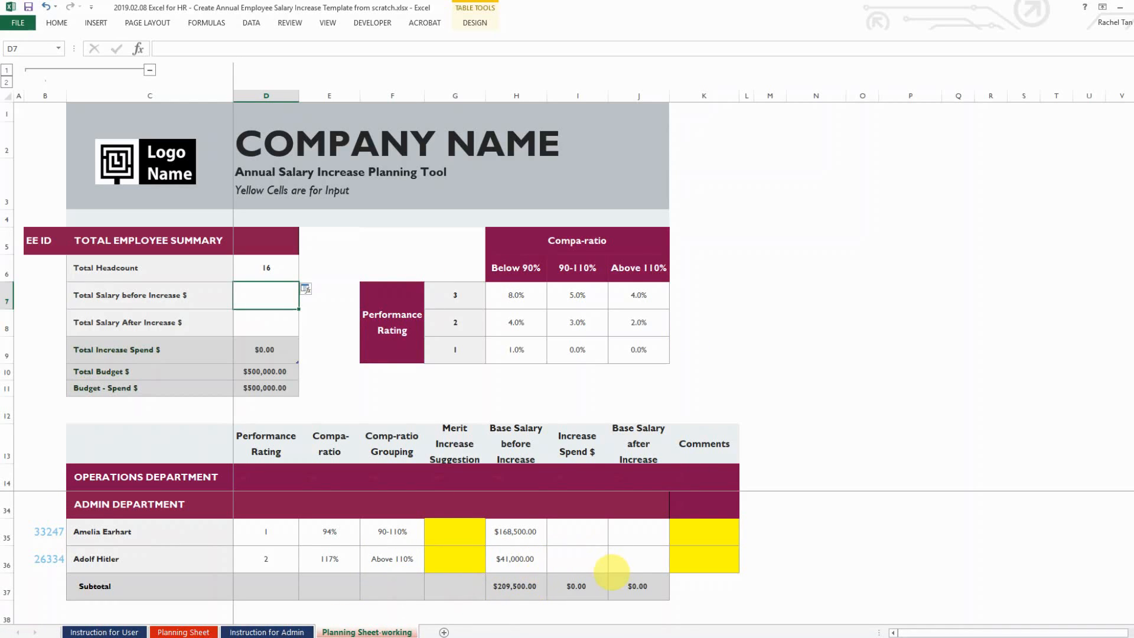
# Set Total Salary before Increase to =H23+H32+H37, summing the three base salary subtotals
pyautogui.write('=')
pyautogui.scroll(3, 585, 571)
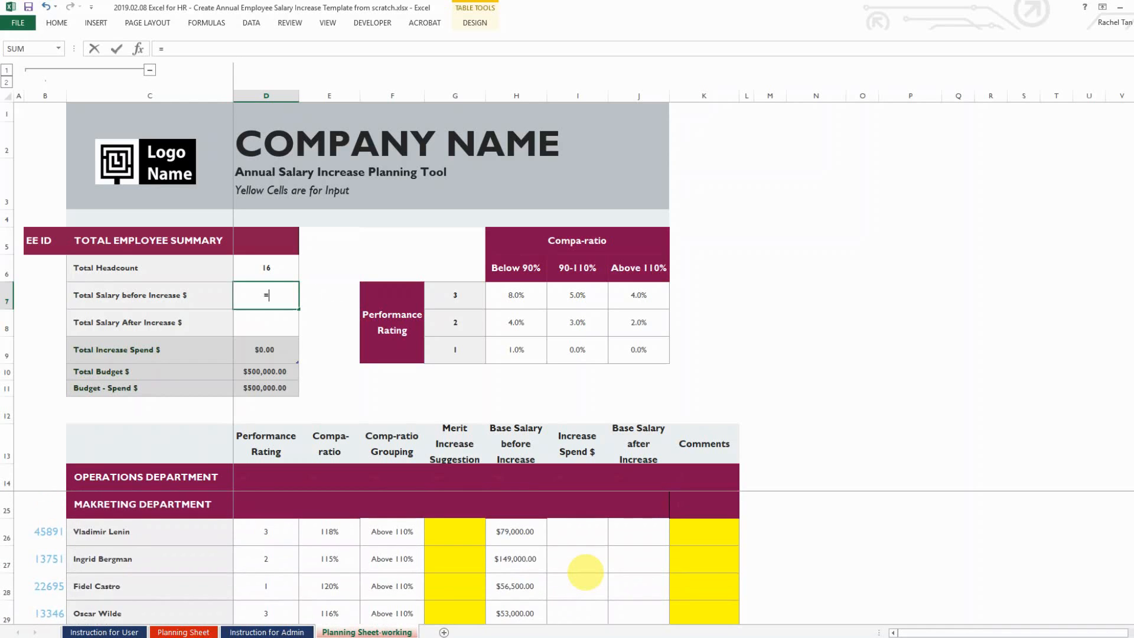
pyautogui.scroll(2, 585, 571)
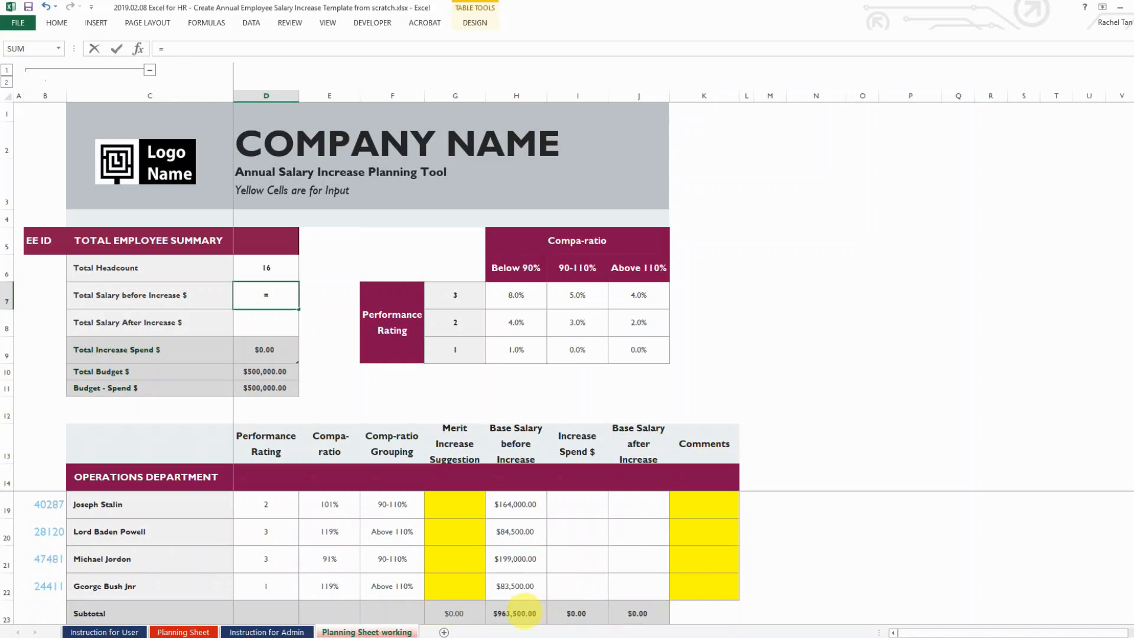
pyautogui.click(524, 613)
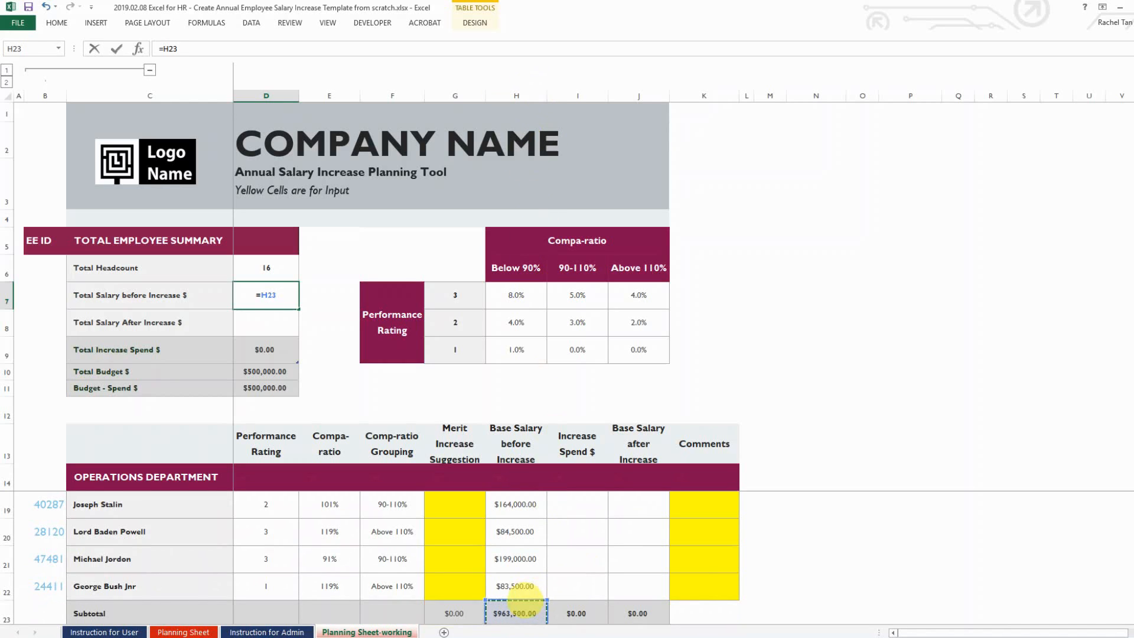
pyautogui.write('+')
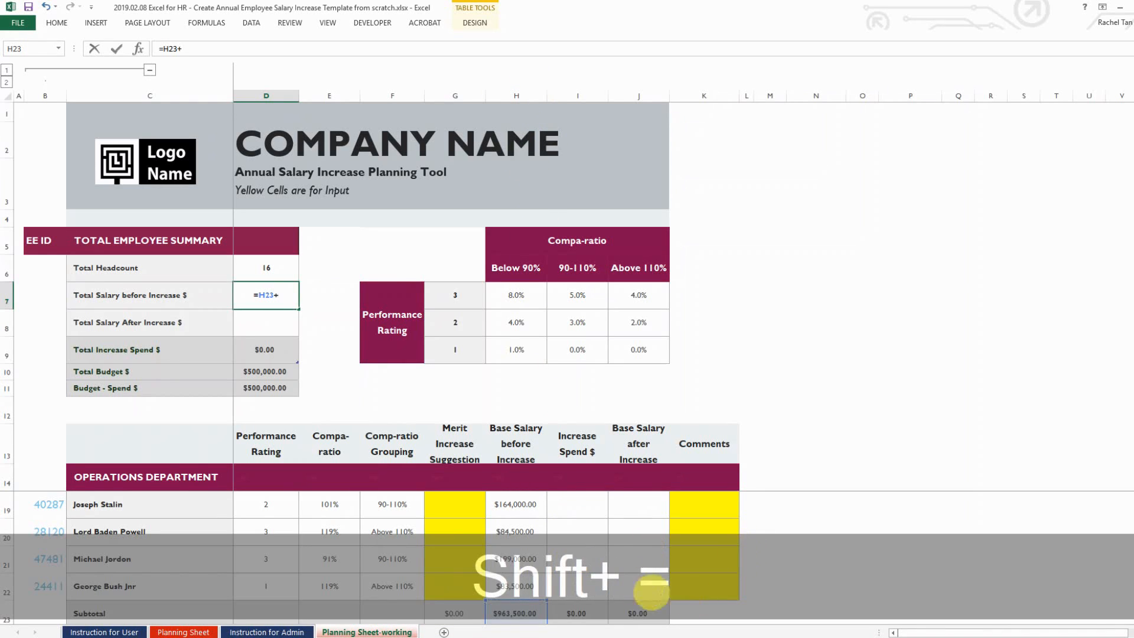
pyautogui.scroll(-1, 598, 543)
pyautogui.scroll(-2, 591, 540)
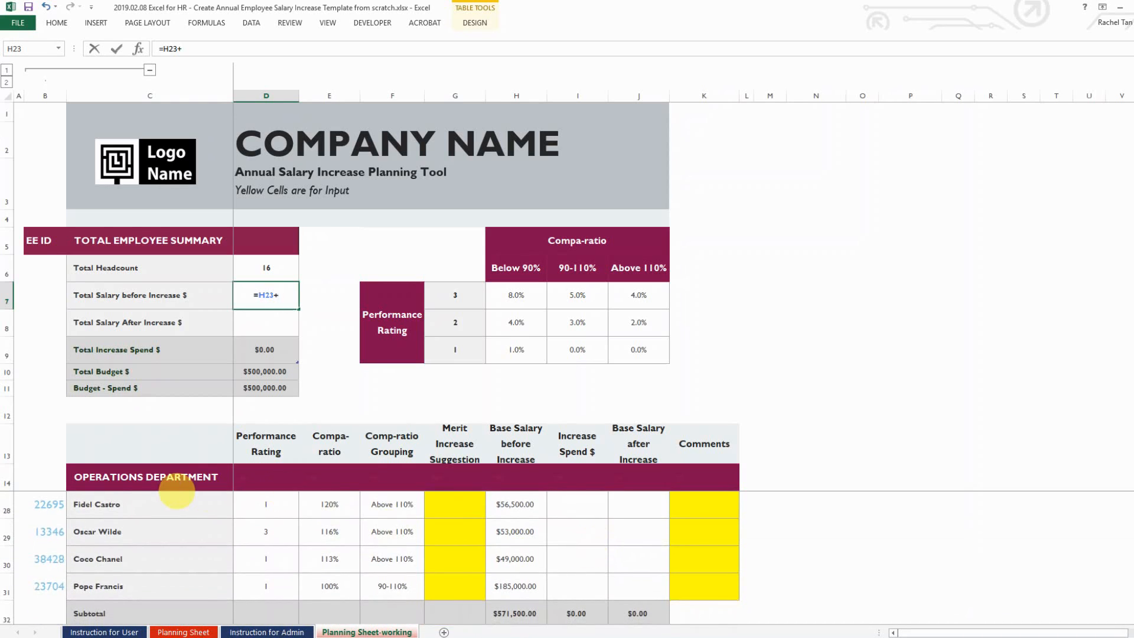
pyautogui.scroll(-1, 553, 565)
pyautogui.scroll(-1, 552, 566)
pyautogui.click(517, 531)
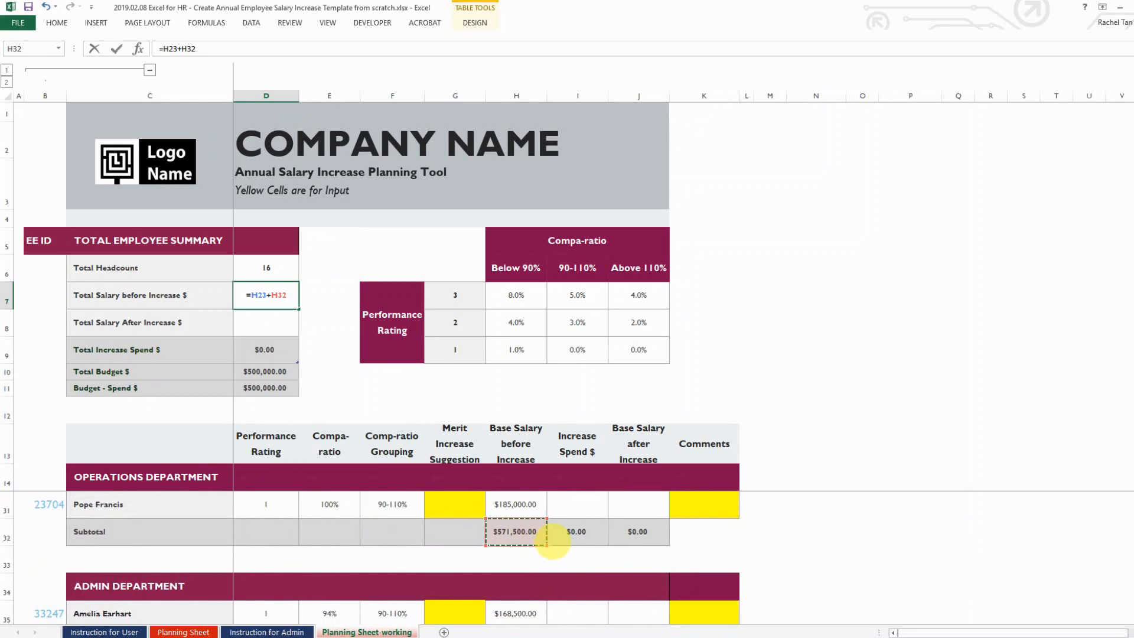
pyautogui.write('+')
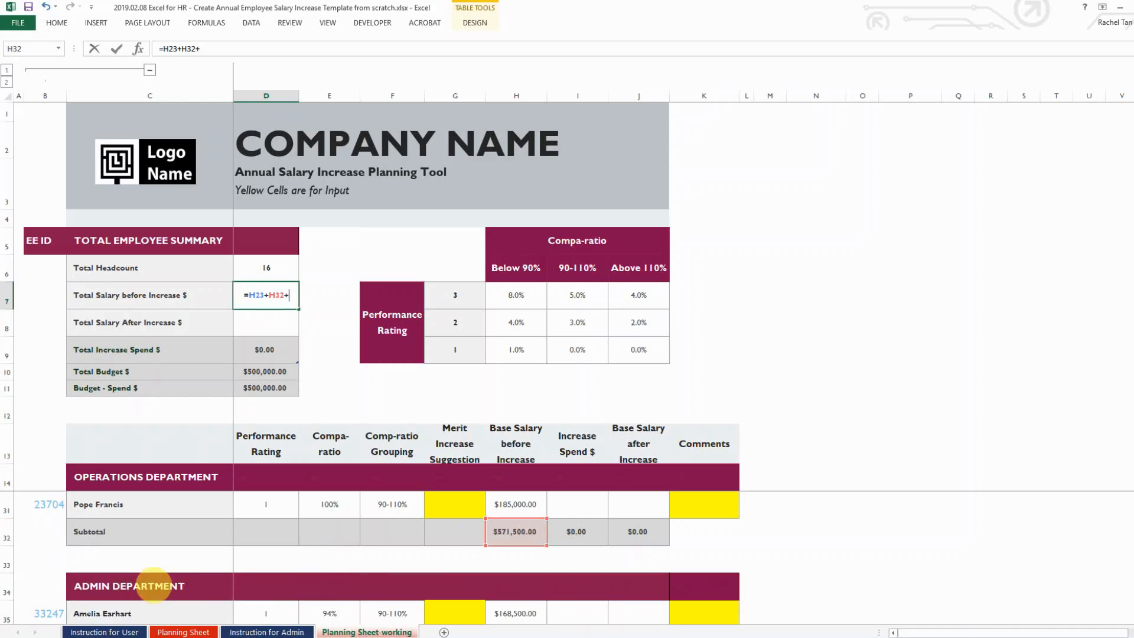
pyautogui.scroll(-1, 387, 578)
pyautogui.click(516, 584)
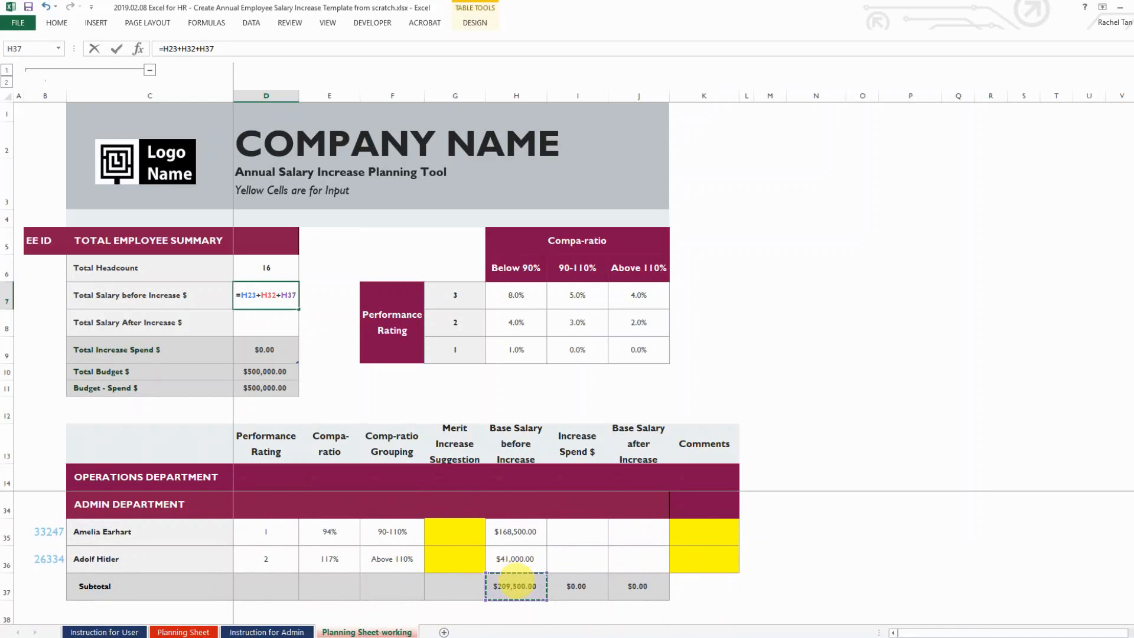
pyautogui.press('Return')
pyautogui.press('Up')
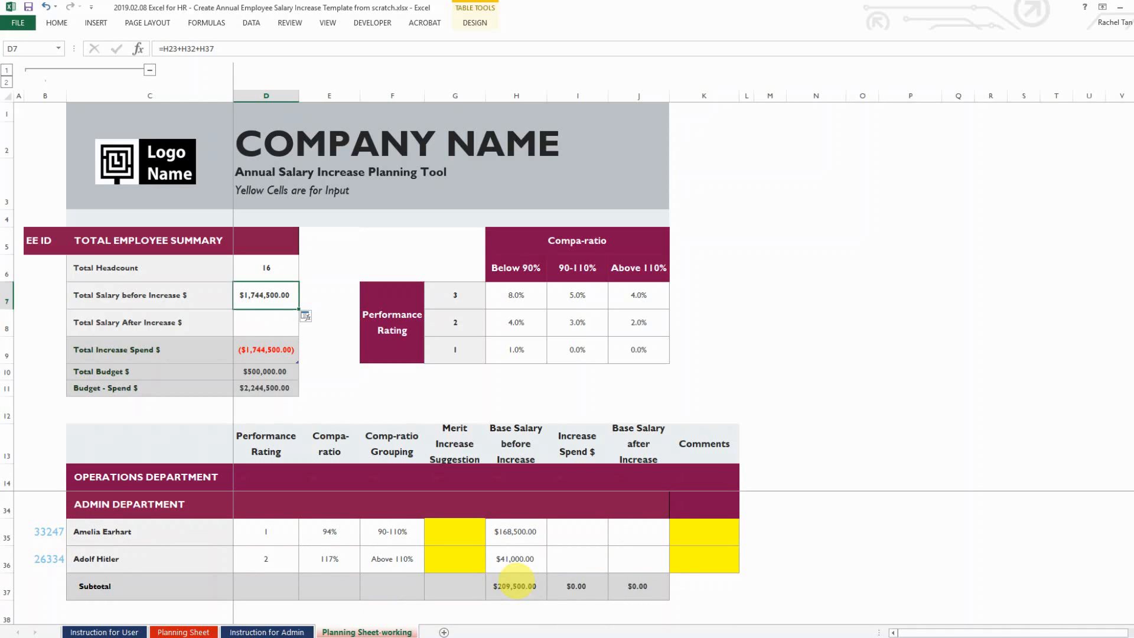
pyautogui.press('Left')
pyautogui.press('Right')
pyautogui.press('Down')
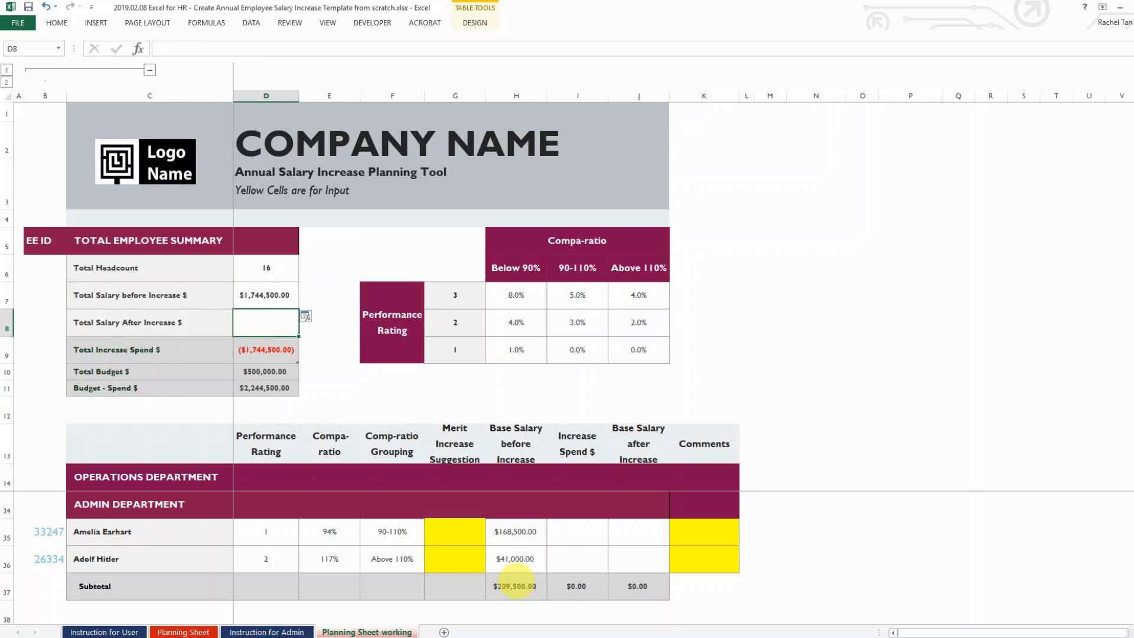
# Set Total Salary After Increase to =J23+J32+J37, summing the after-increase subtotals
pyautogui.write('=')
pyautogui.scroll(2, 591, 526)
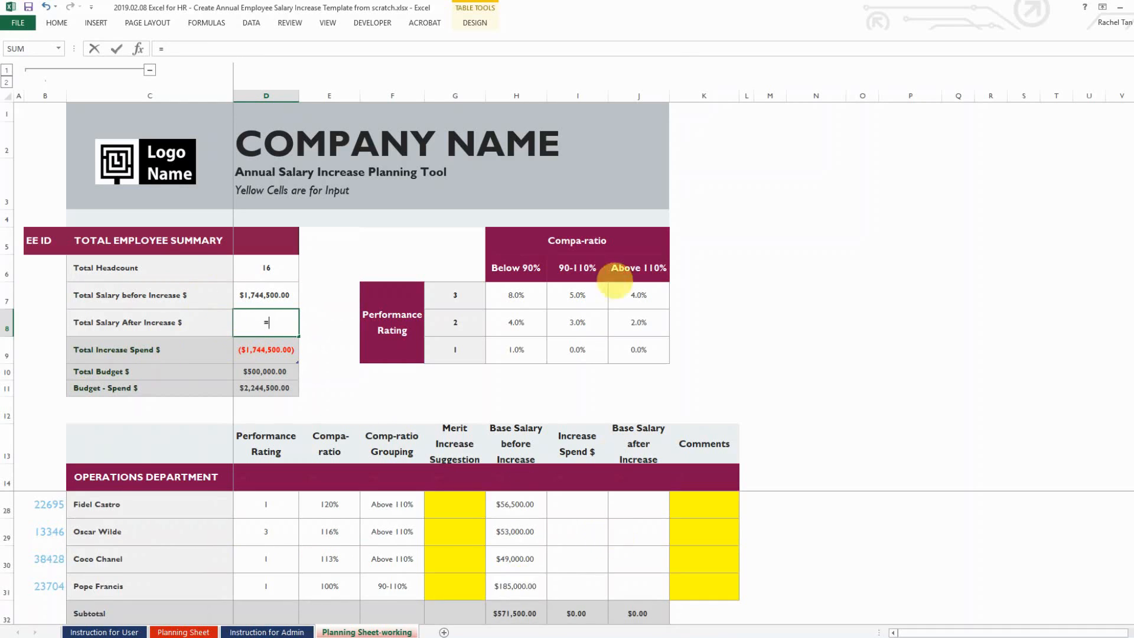
pyautogui.scroll(2, 614, 281)
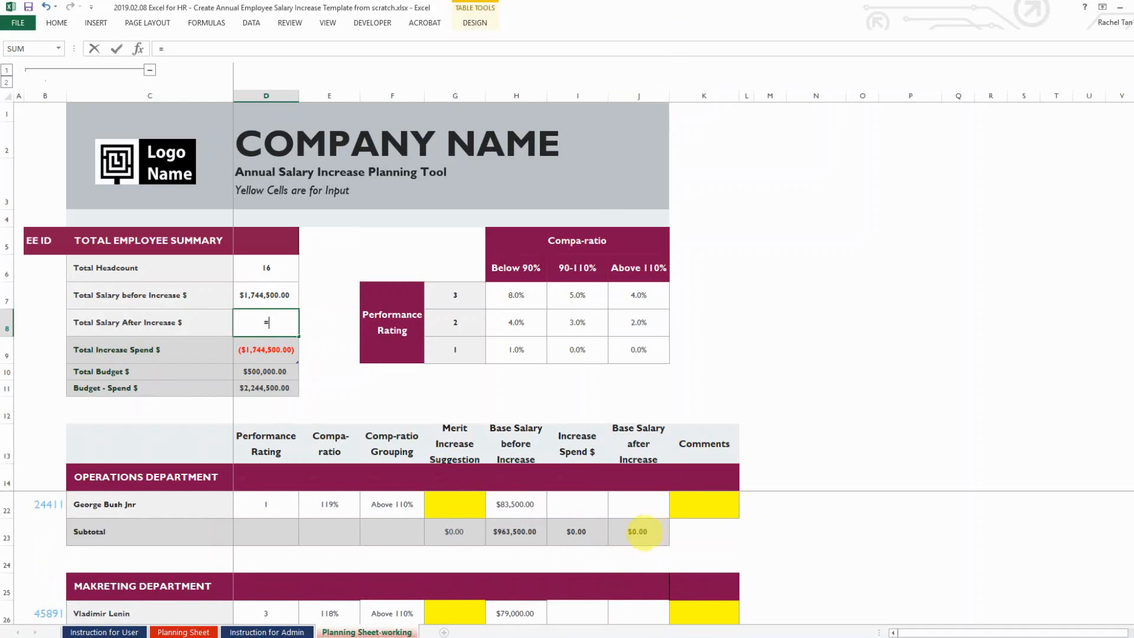
pyautogui.scroll(3, 643, 531)
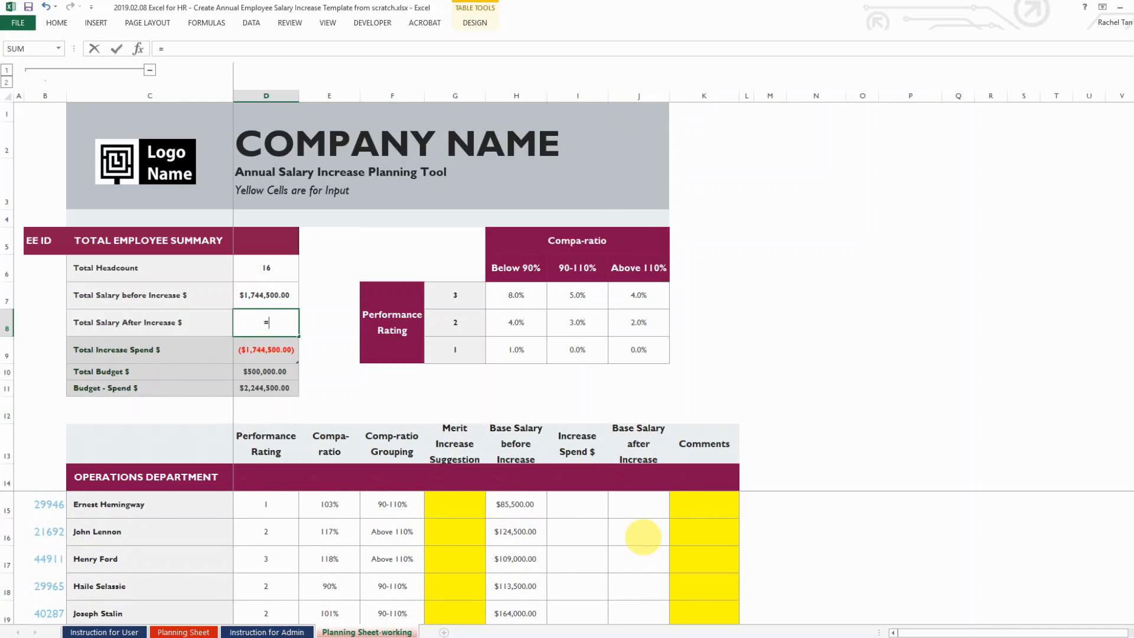
pyautogui.scroll(-3, 642, 537)
pyautogui.click(638, 559)
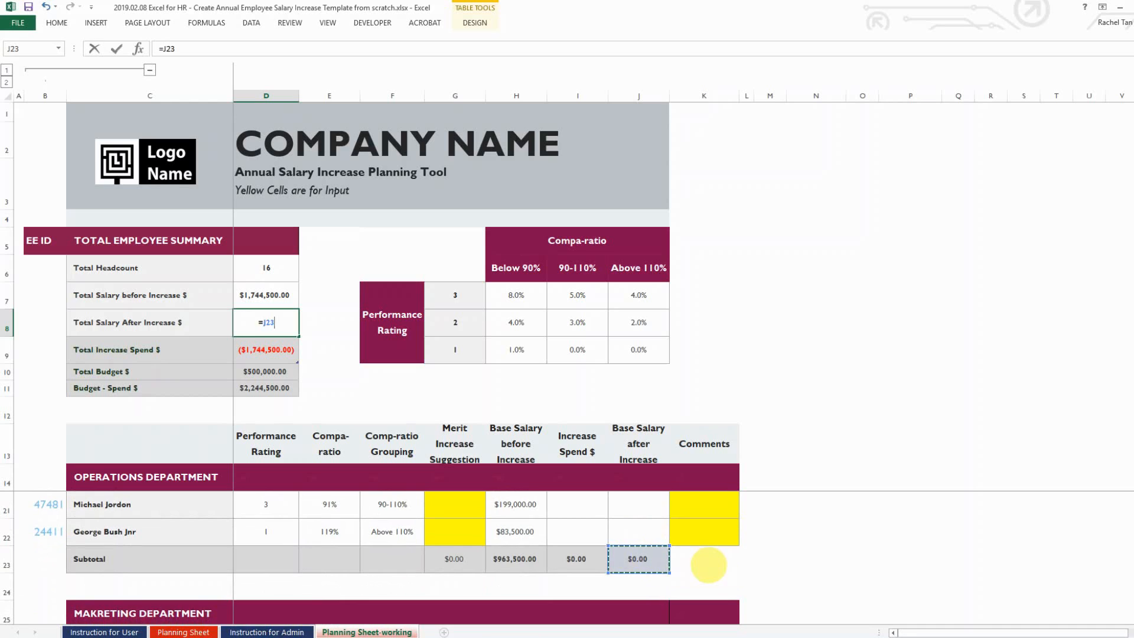
pyautogui.write('+')
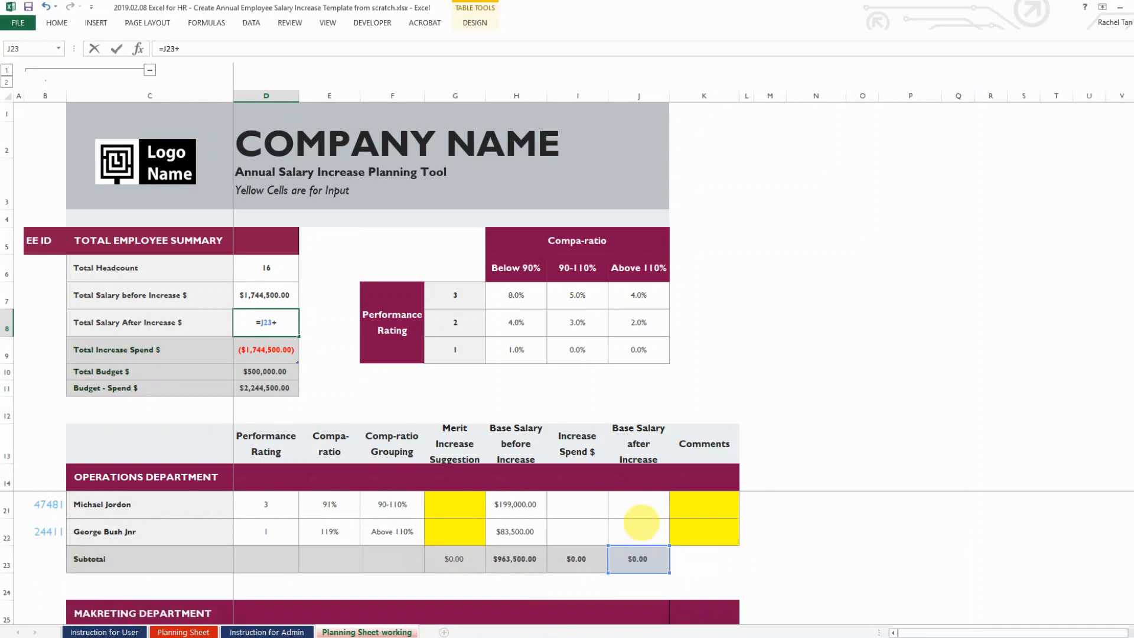
pyautogui.scroll(-3, 641, 522)
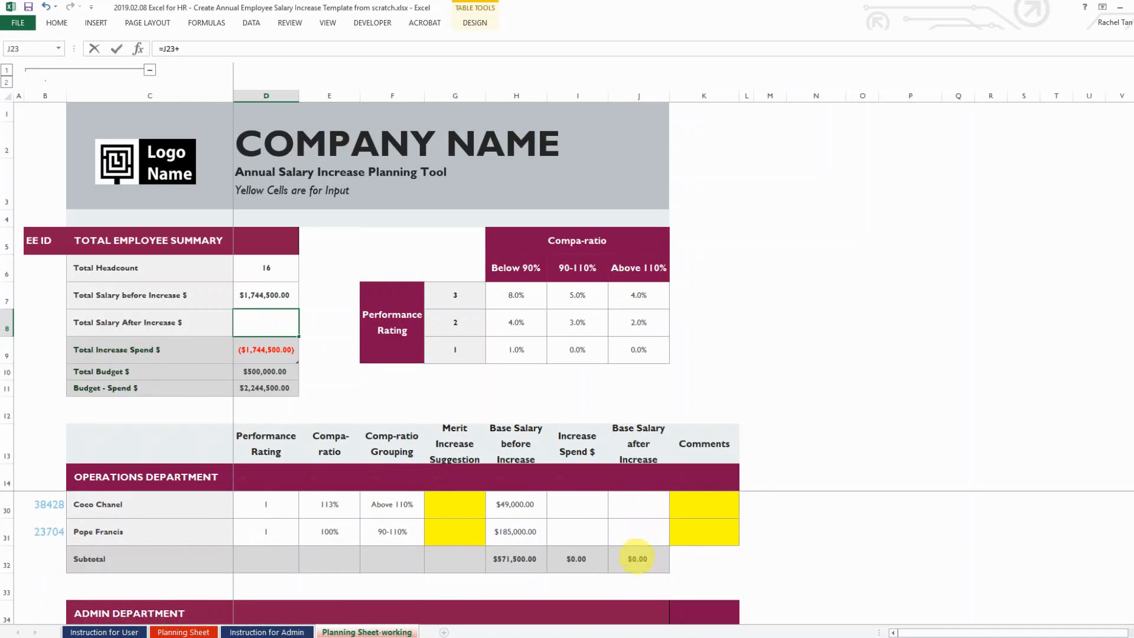
pyautogui.click(636, 558)
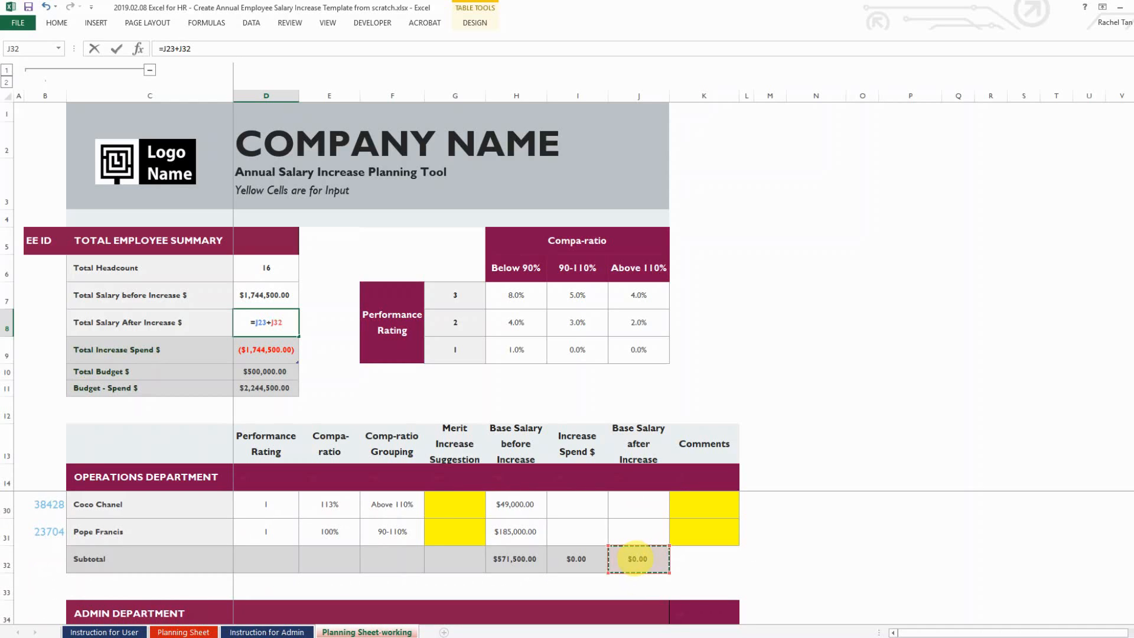
pyautogui.scroll(-3, 635, 559)
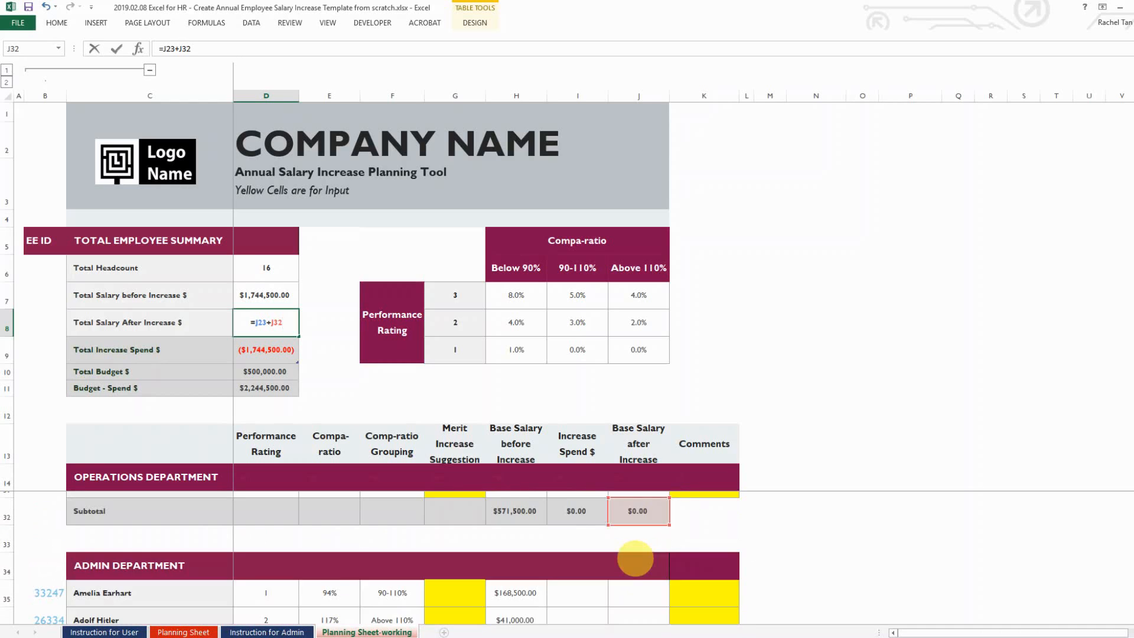
pyautogui.write('+')
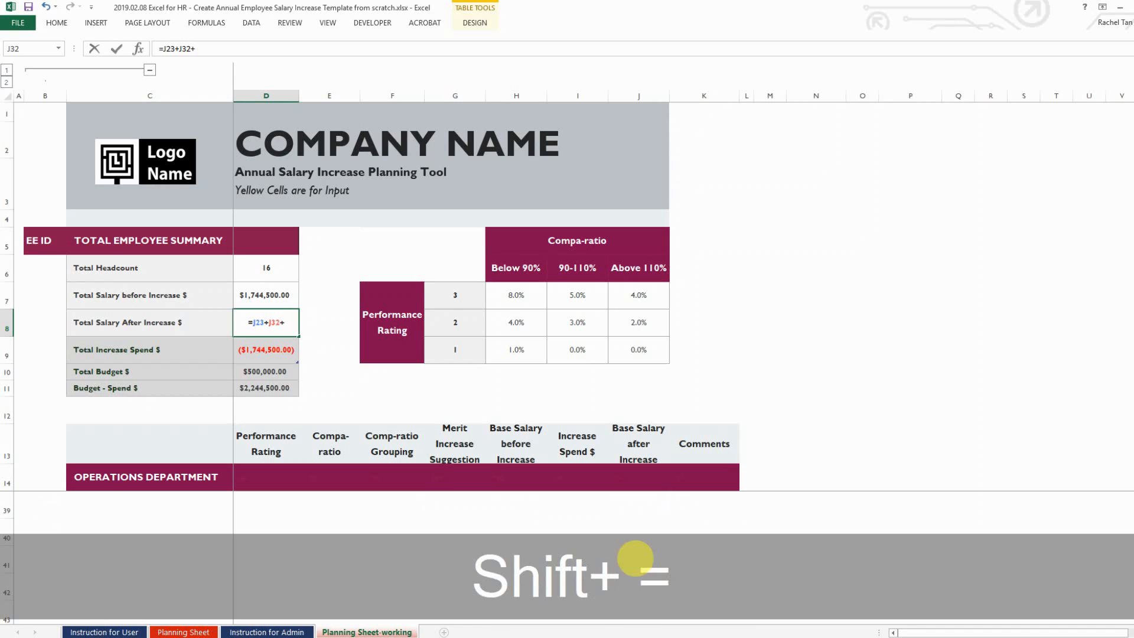
pyautogui.scroll(1, 632, 559)
pyautogui.click(637, 532)
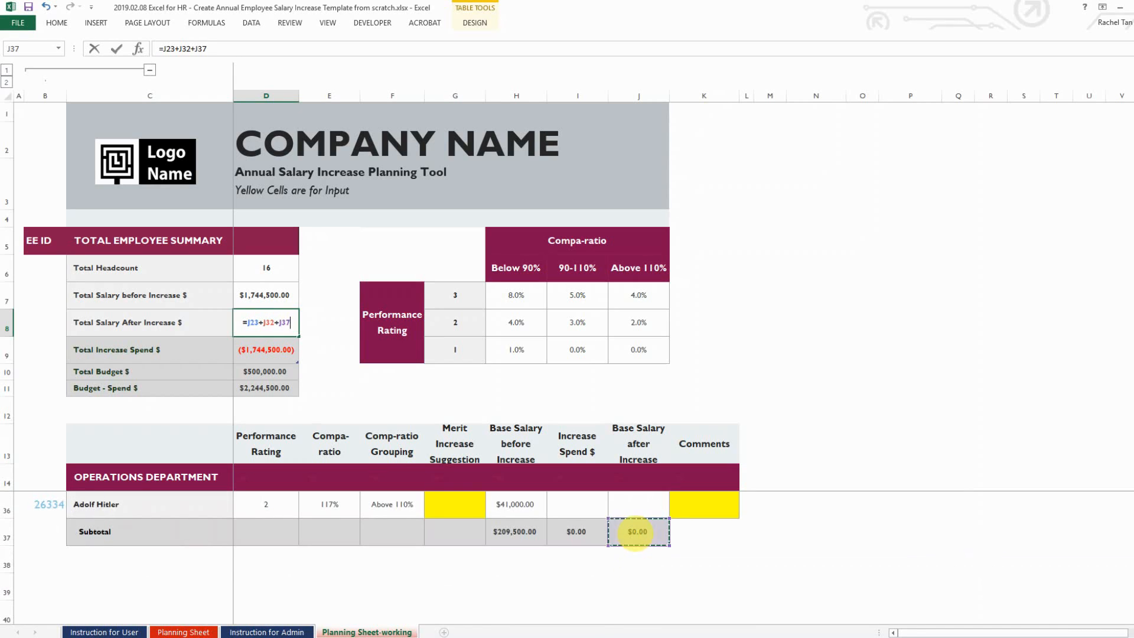
pyautogui.press('Return')
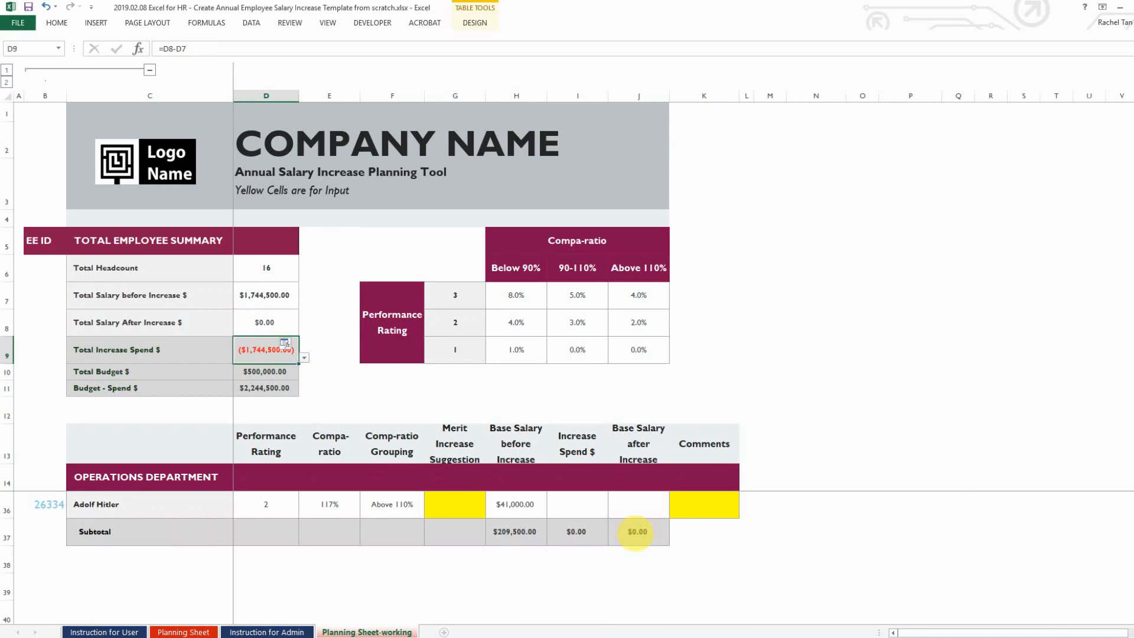
pyautogui.press('Up')
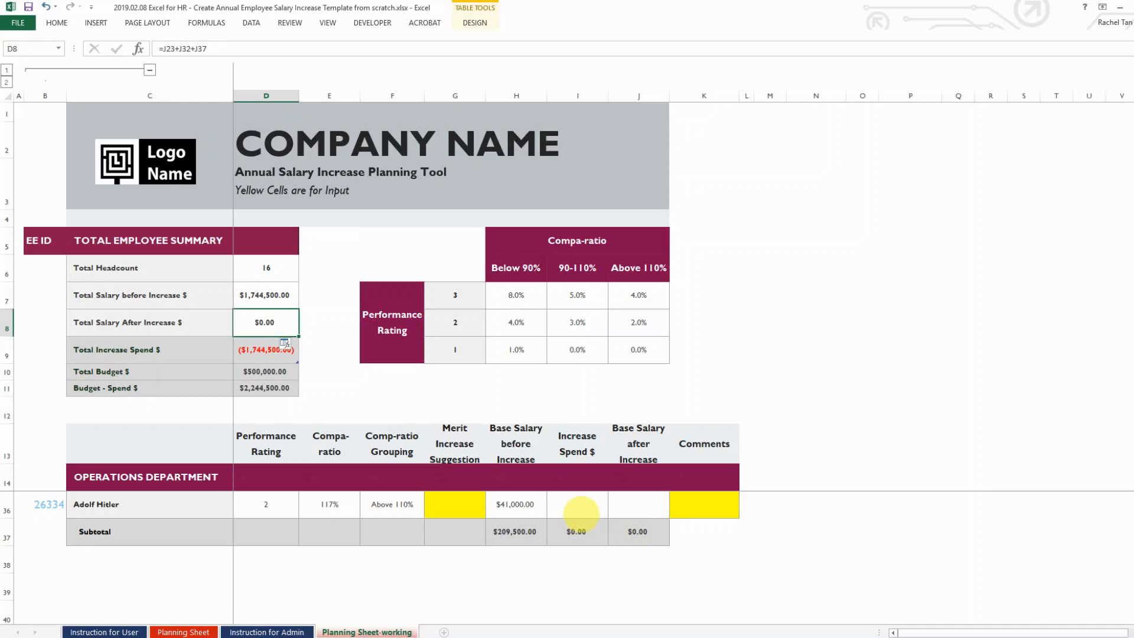
# Confirm Total Increase Spend stays =D8-D7, then save the workbook
pyautogui.click(265, 349)
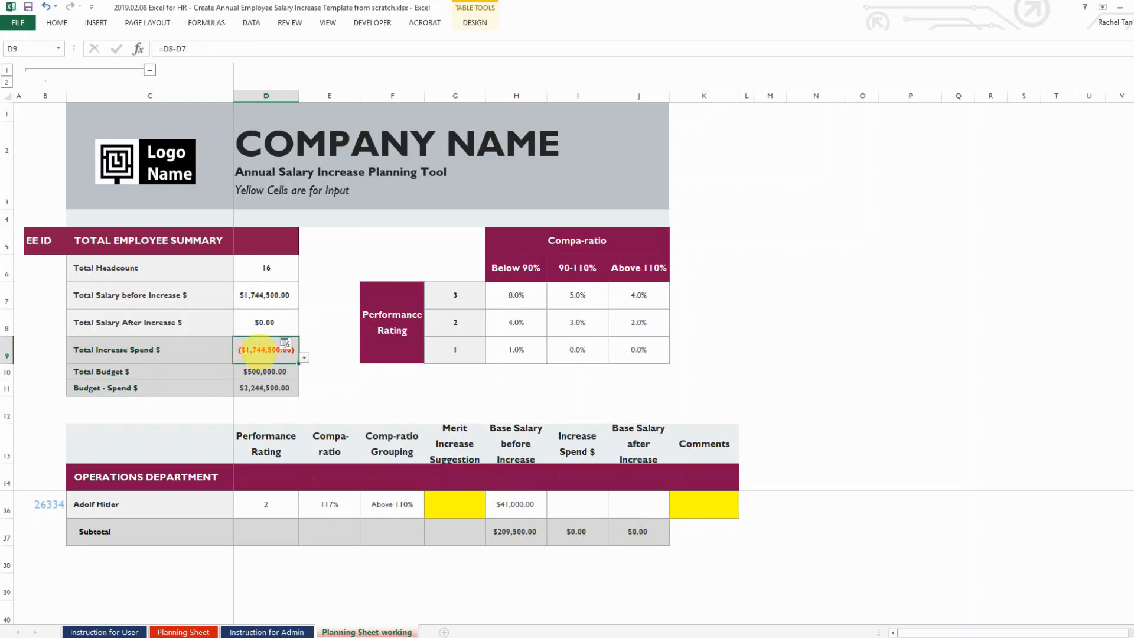
pyautogui.doubleClick(266, 349)
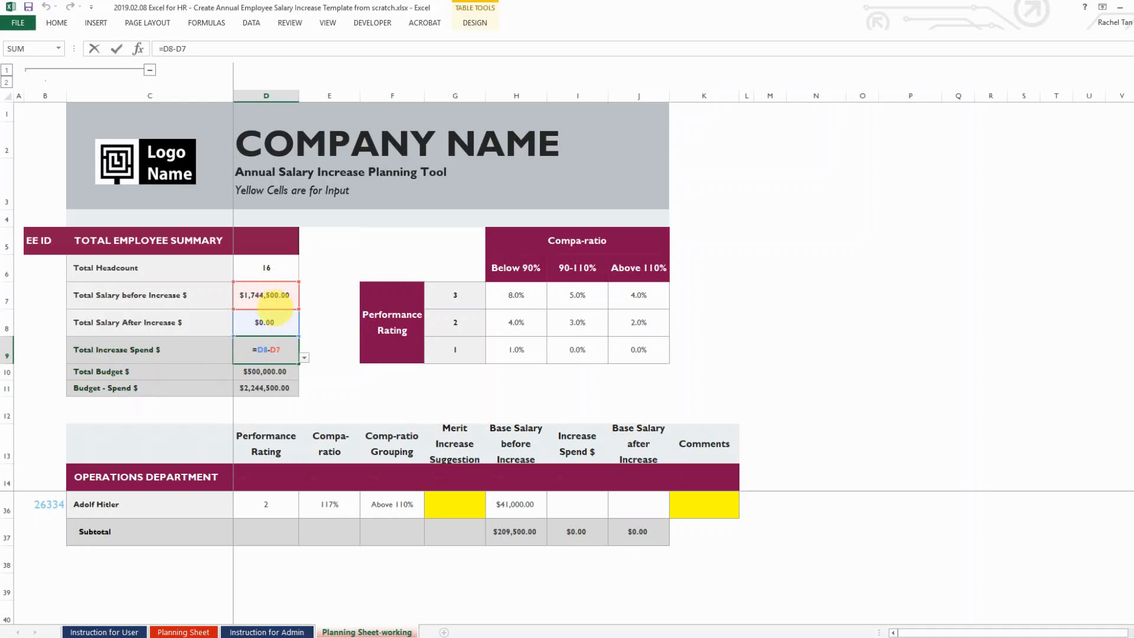
pyautogui.hotkey('ctrl', 'Return')
pyautogui.hotkey('ctrl', 's')
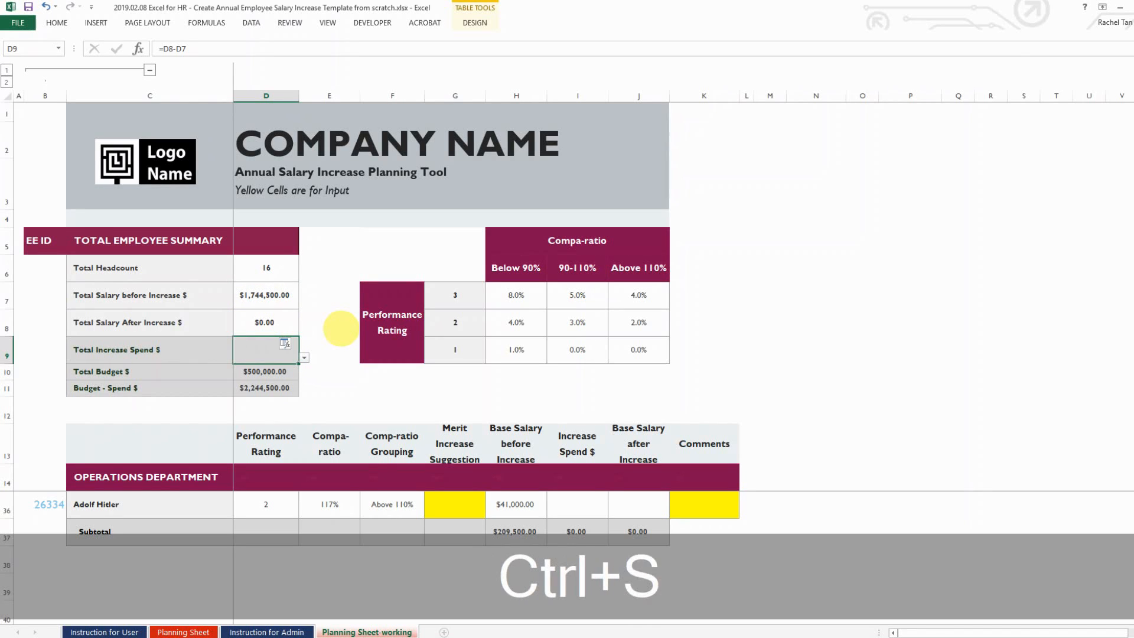
pyautogui.scroll(6, 471, 530)
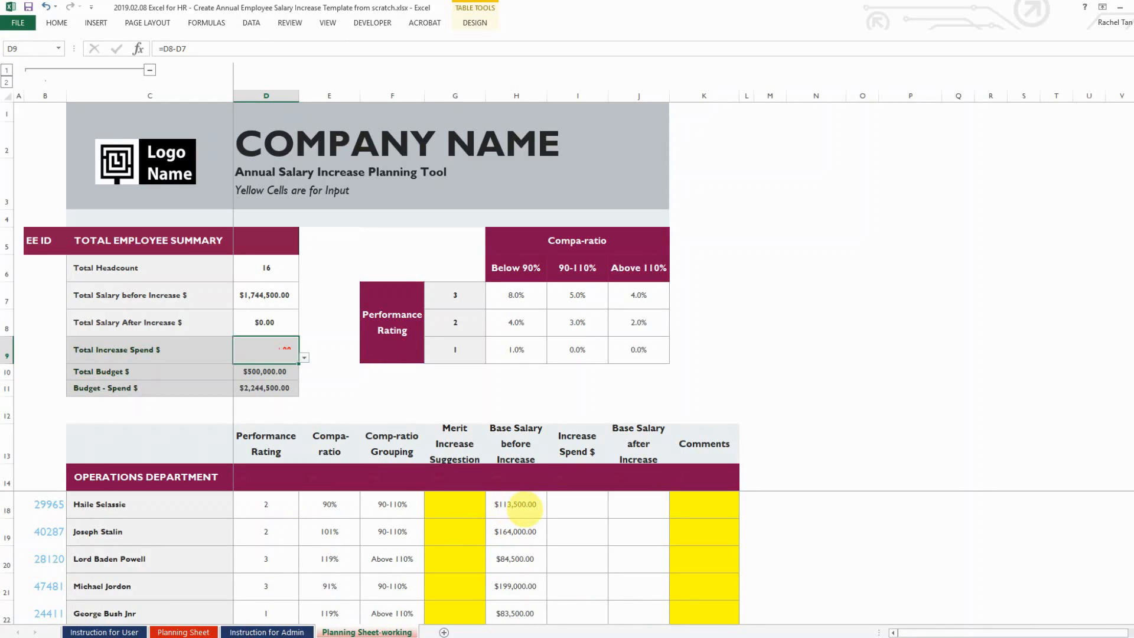
# Enter merit increase suggestions of 4% in G15 and 2% in G16
pyautogui.click(481, 387)
pyautogui.scroll(-3, 484, 384)
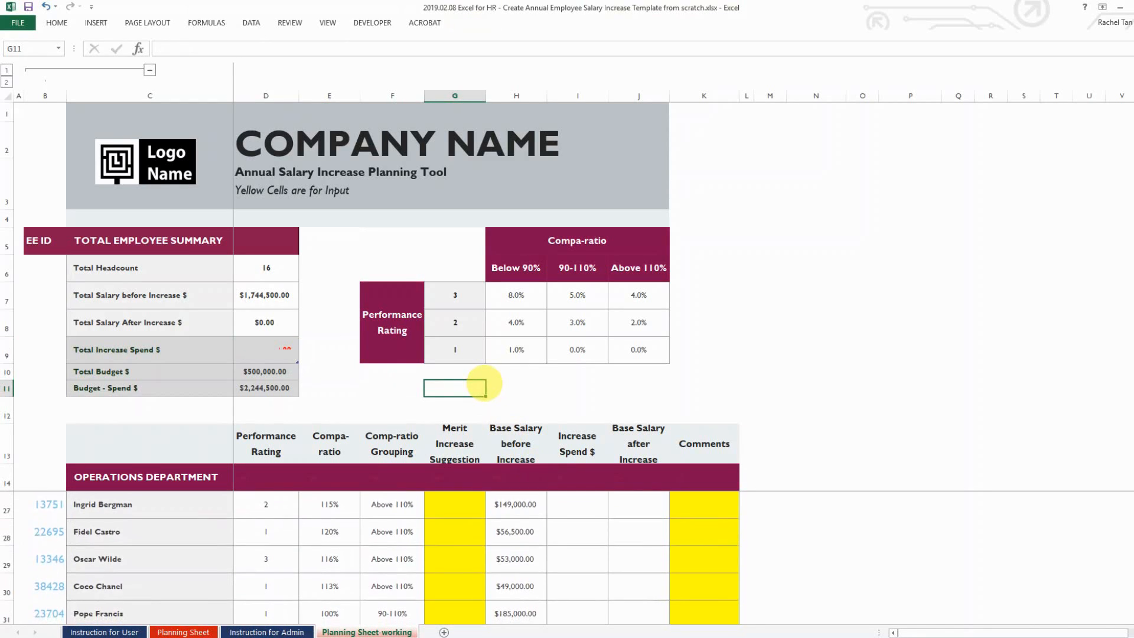
pyautogui.scroll(4, 484, 383)
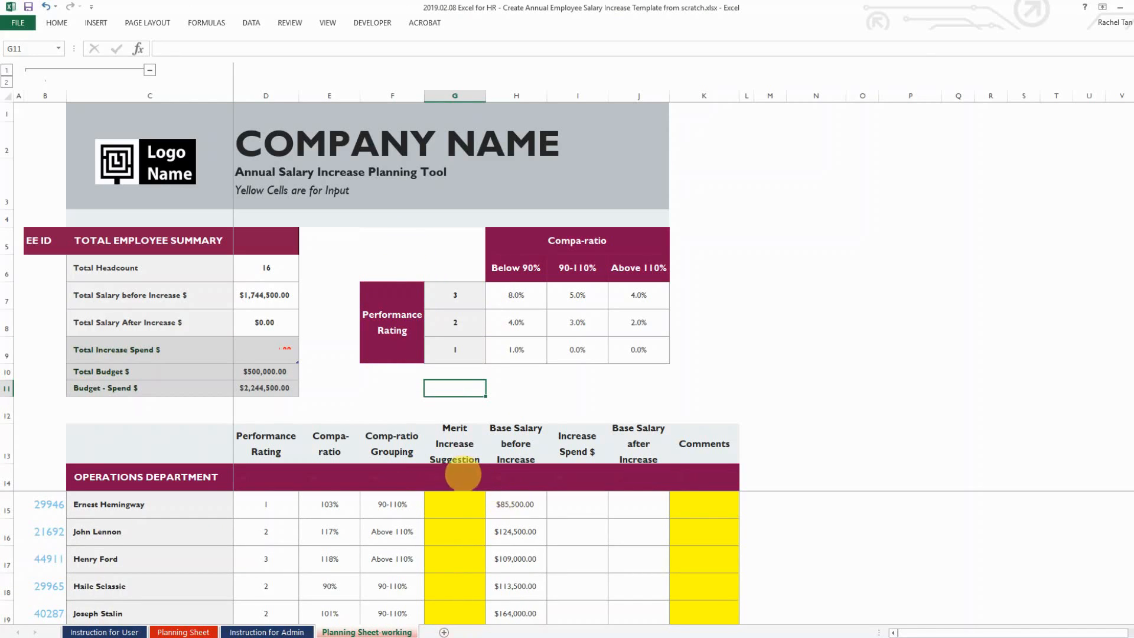
pyautogui.click(461, 499)
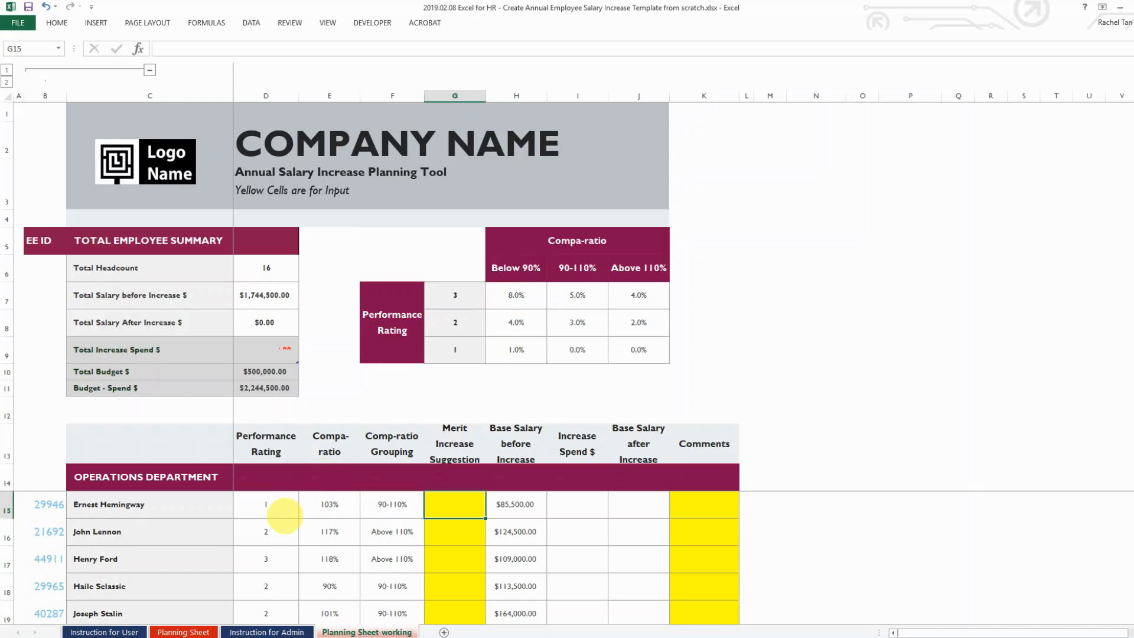
pyautogui.write('4%')
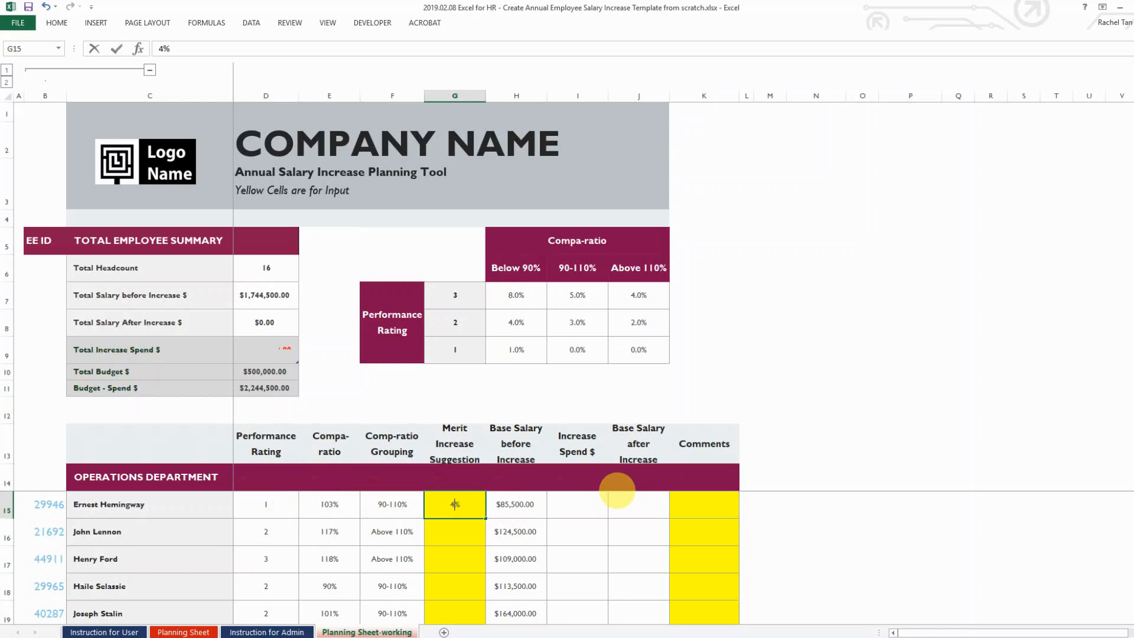
pyautogui.hotkey('ctrl', 'Return')
pyautogui.press('Down')
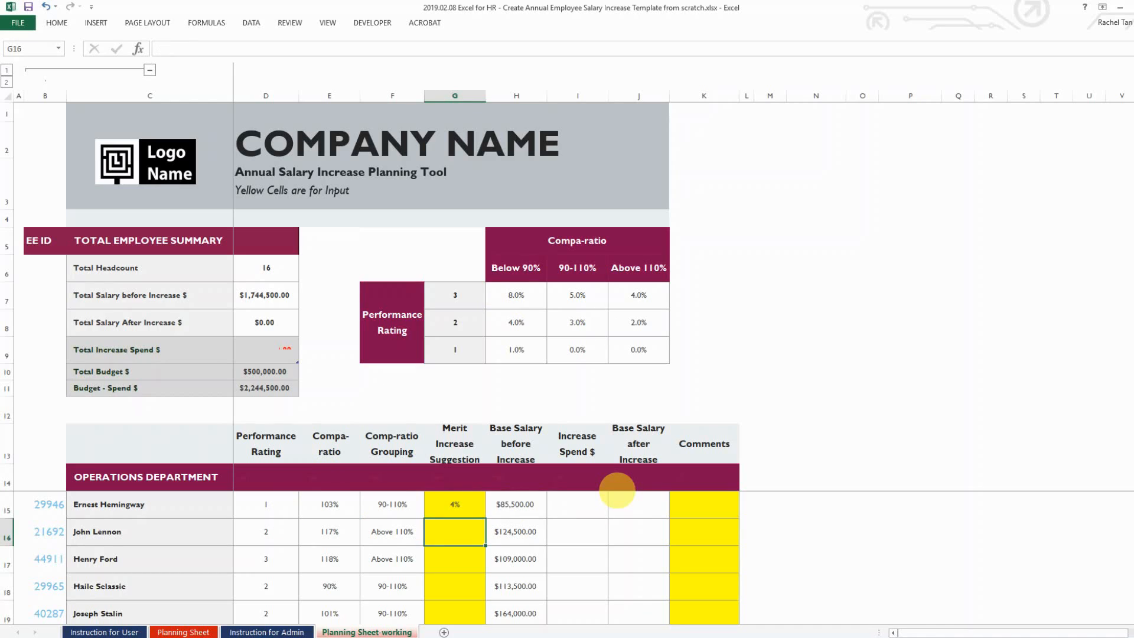
pyautogui.write('2%')
pyautogui.hotkey('ctrl', 'Return')
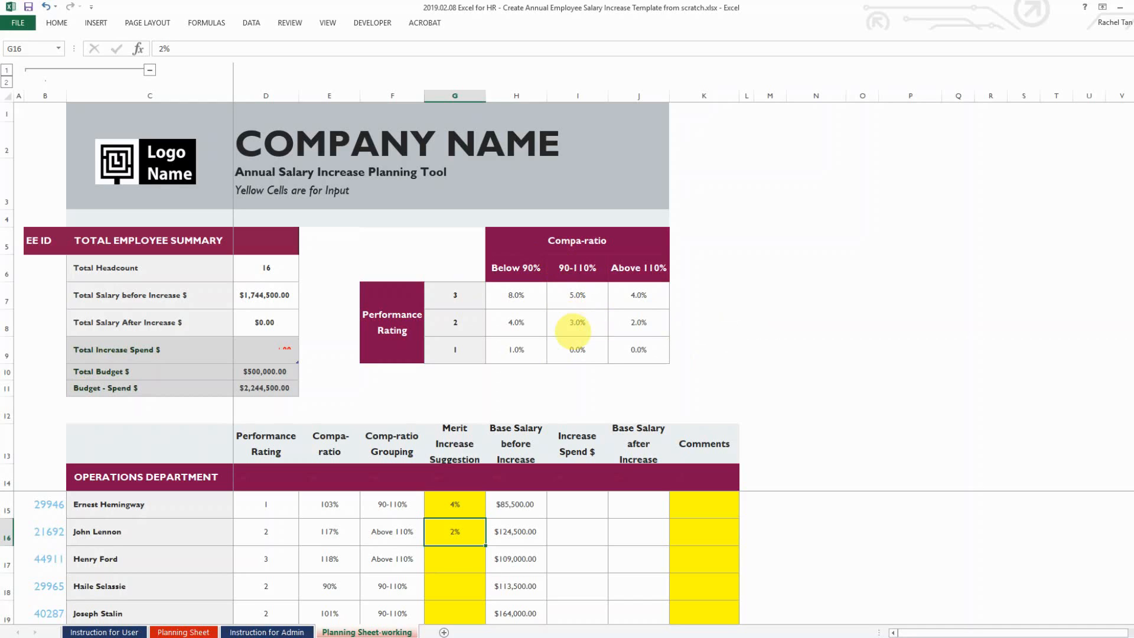
# Check the 4.0% rate in the merit matrix at H8
pyautogui.scroll(-1, 576, 321)
pyautogui.scroll(1, 550, 322)
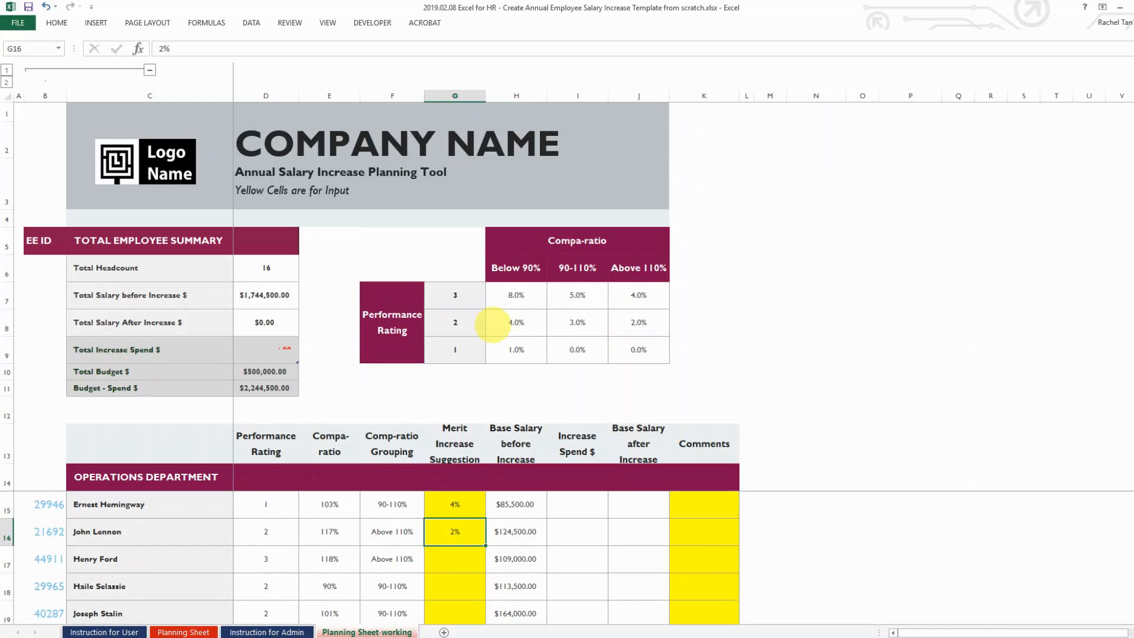
pyautogui.click(495, 323)
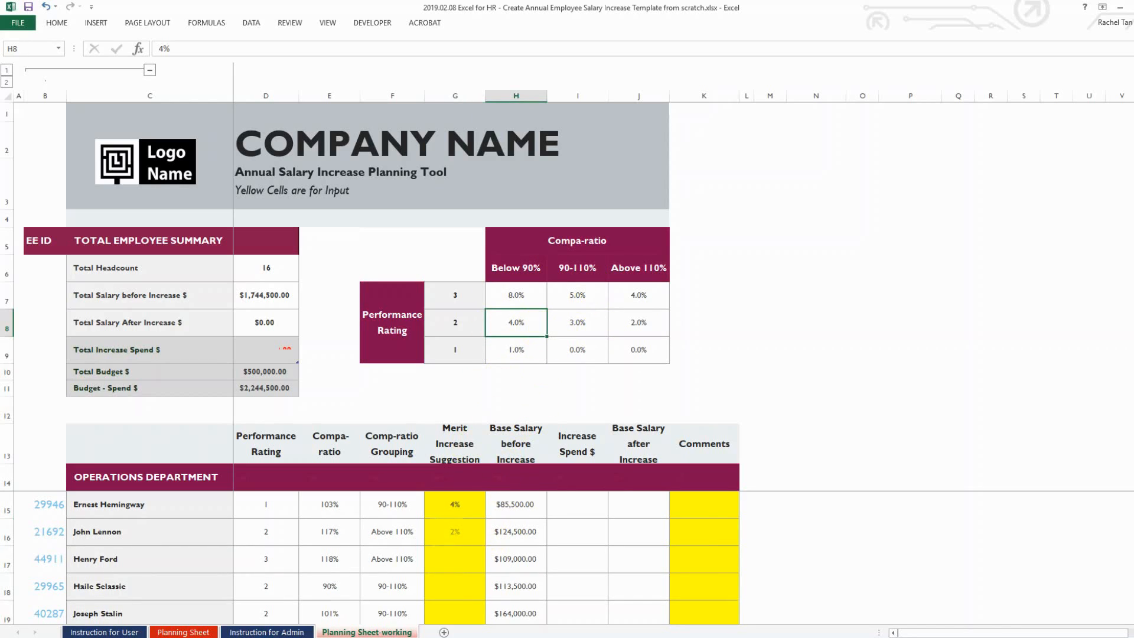
pyautogui.click(454, 505)
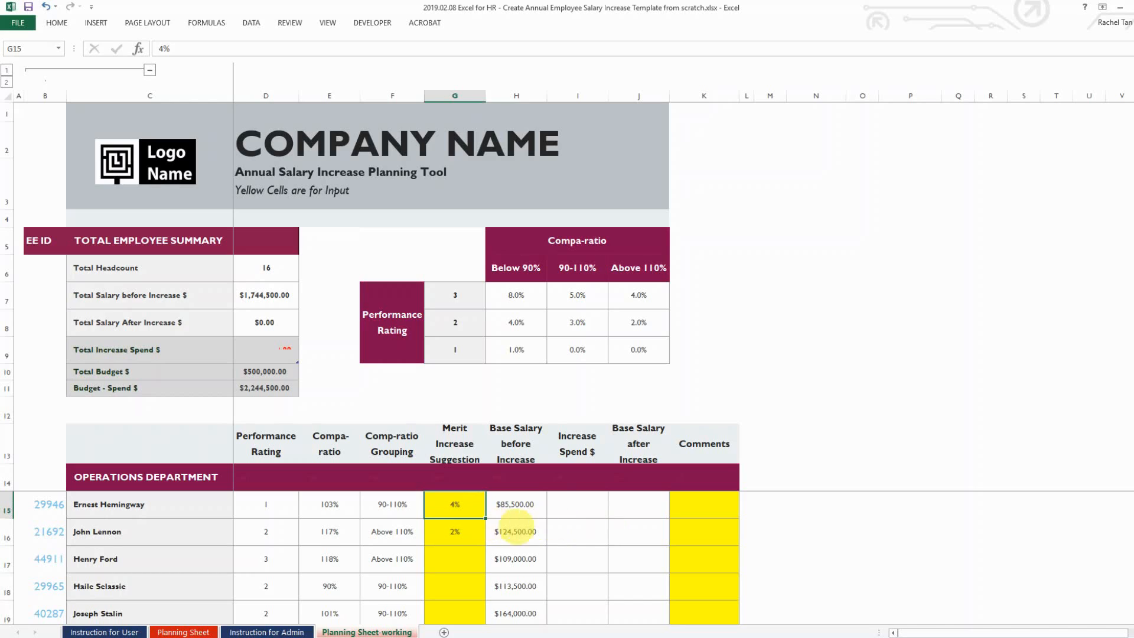
# Set G15 to 3% and fill it down the Operations merit cells G15:G22
pyautogui.press('Right')
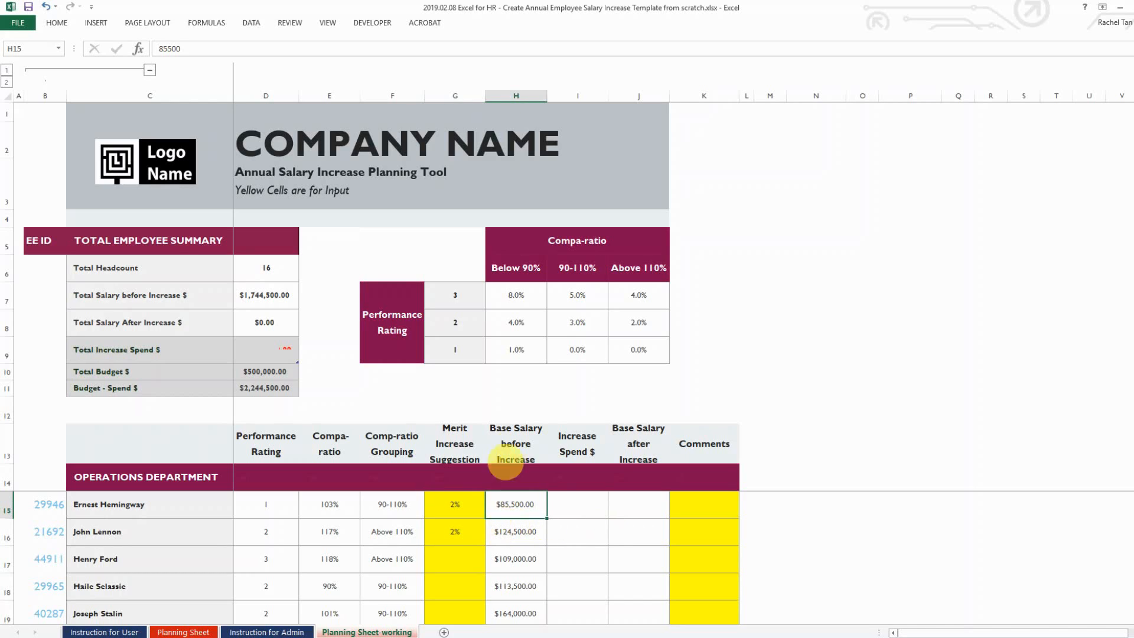
pyautogui.click(463, 499)
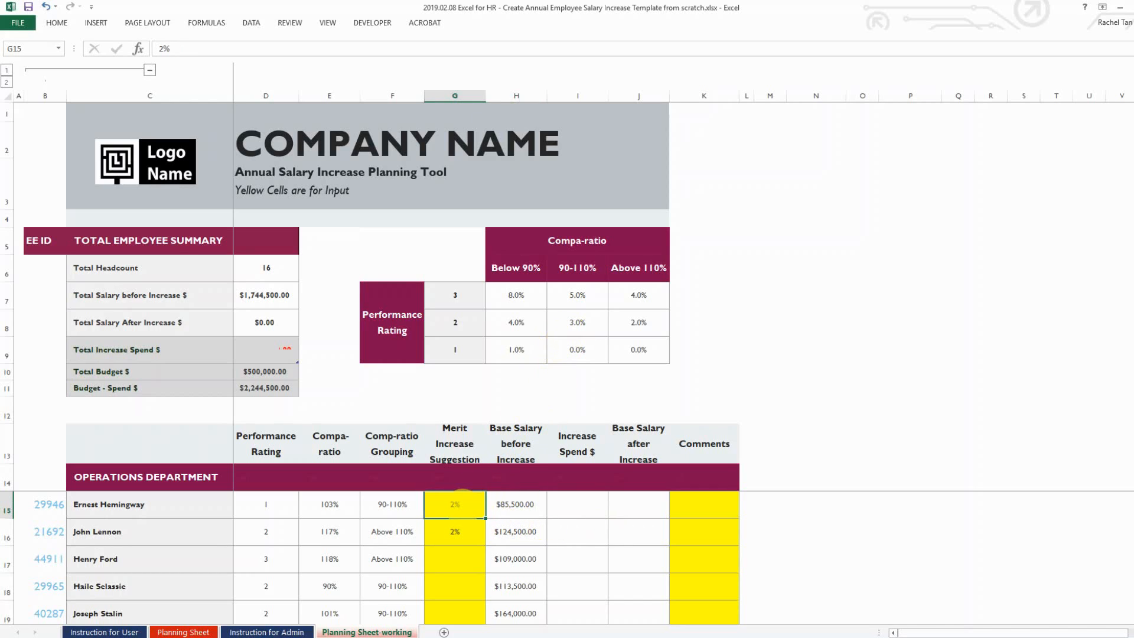
pyautogui.write('3')
pyautogui.press('Tab')
pyautogui.click(468, 501)
pyautogui.moveTo(485, 517); pyautogui.dragTo(477, 569)
# Copy the 3% merit suggestion into the Marketing merit cells G26:G31
pyautogui.click(465, 532)
pyautogui.hotkey('ctrl', 'c')
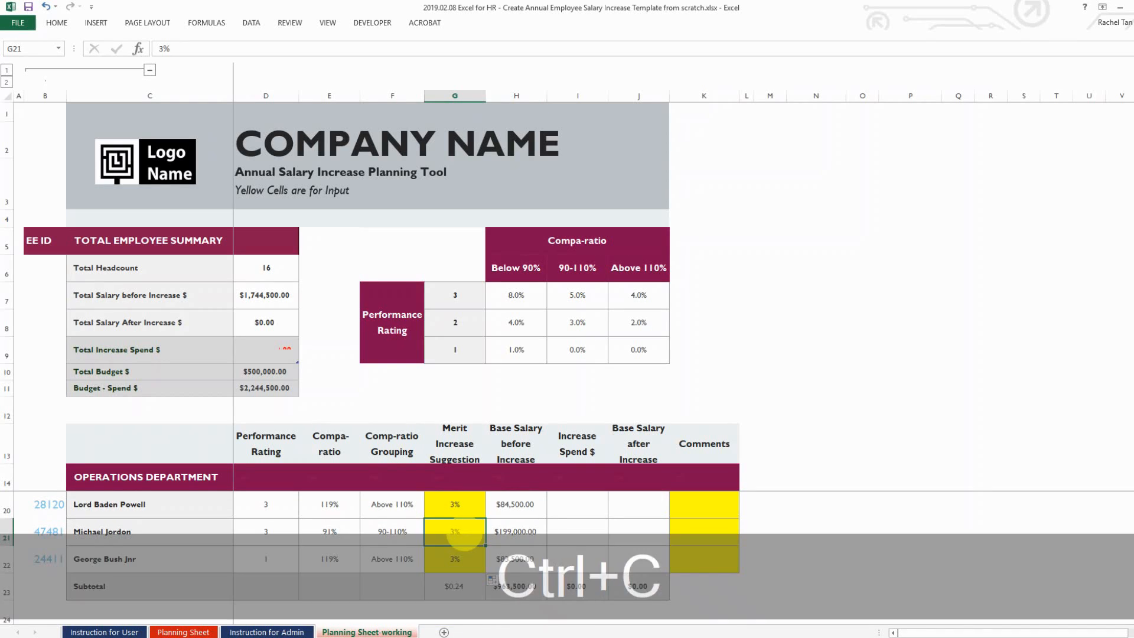
pyautogui.scroll(-1, 464, 533)
pyautogui.scroll(-2, 465, 533)
pyautogui.scroll(1, 464, 533)
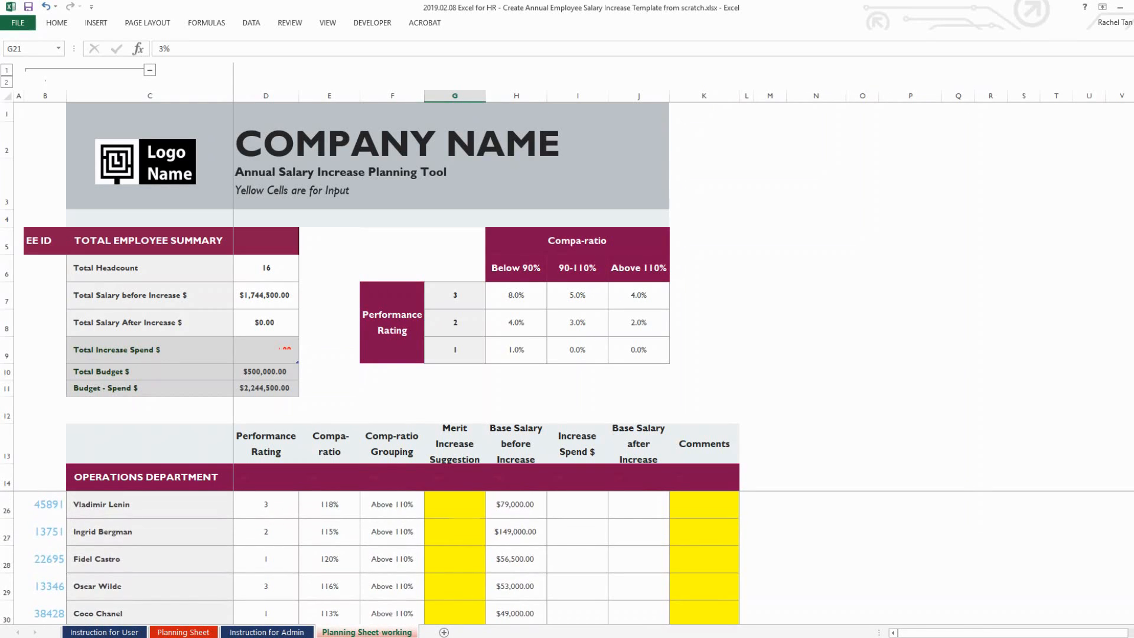
pyautogui.moveTo(465, 505); pyautogui.dragTo(465, 525)
pyautogui.scroll(2, 465, 532)
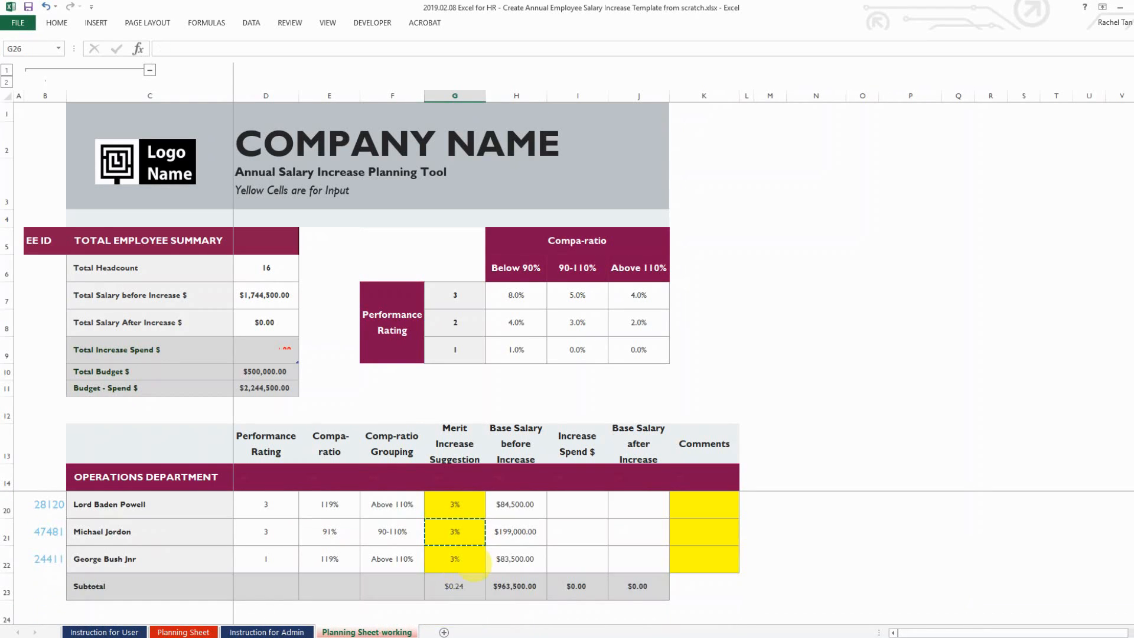
pyautogui.click(472, 580)
pyautogui.press('Down')
pyautogui.press('Down')
pyautogui.press('Down')
pyautogui.press('Down')
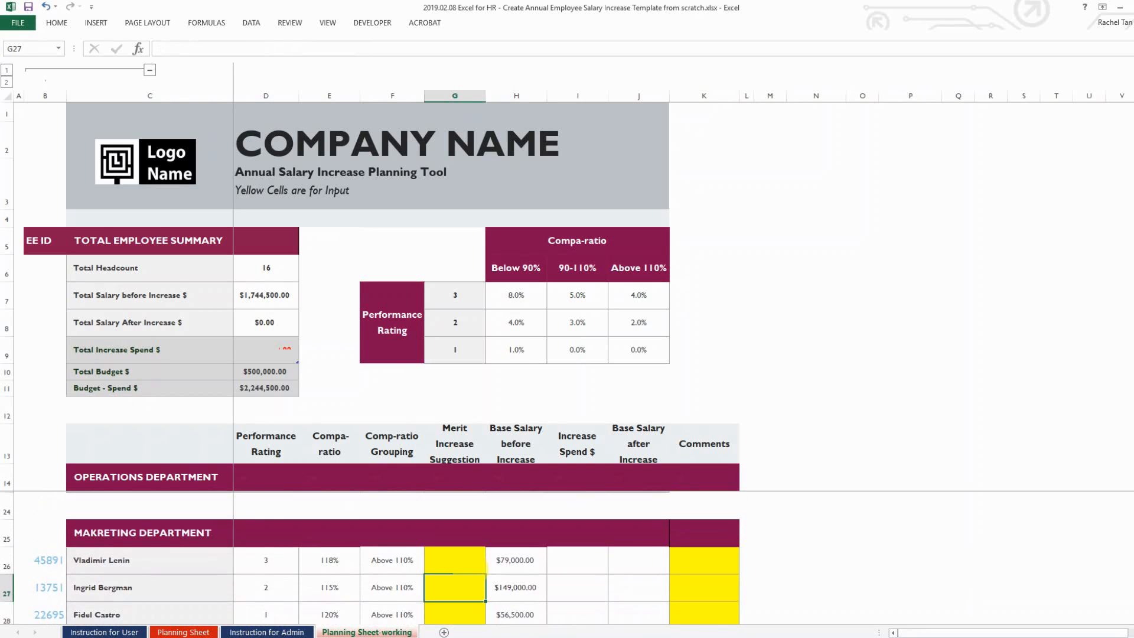
pyautogui.press('Up')
pyautogui.hotkey('ctrl', 'v')
pyautogui.hotkey('ctrl', 'c')
pyautogui.hotkey('shift', 'Down')
pyautogui.hotkey('shift', 'Down')
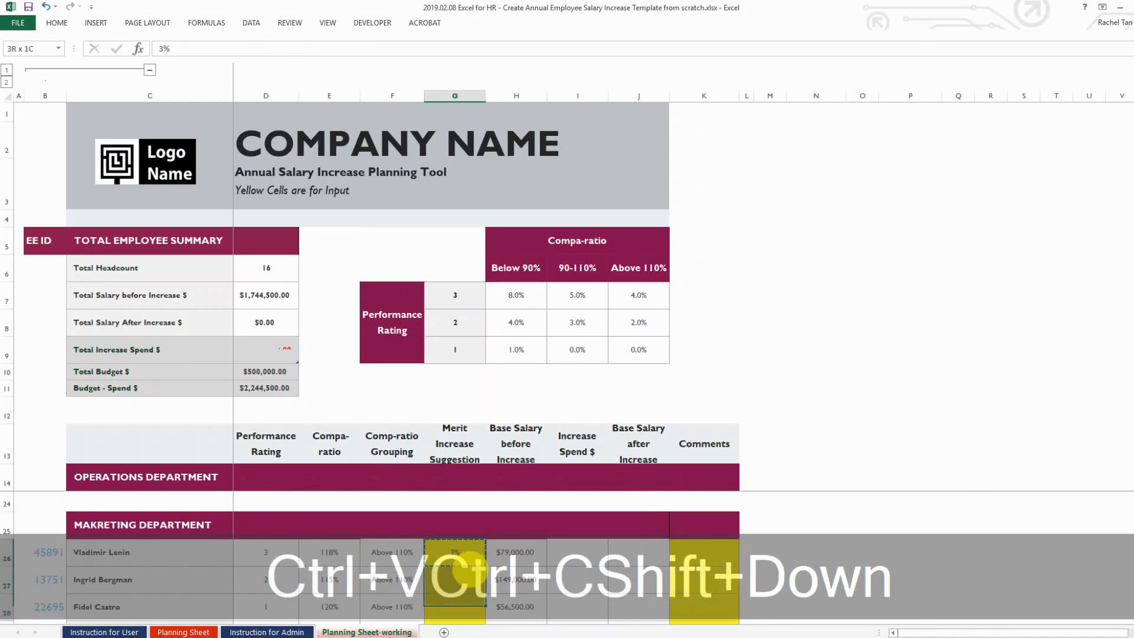
pyautogui.hotkey('shift', 'Down')
pyautogui.hotkey('shift', 'Down')
pyautogui.hotkey('shift', 'Down')
pyautogui.hotkey('ctrl', 'v')
pyautogui.press('Escape')
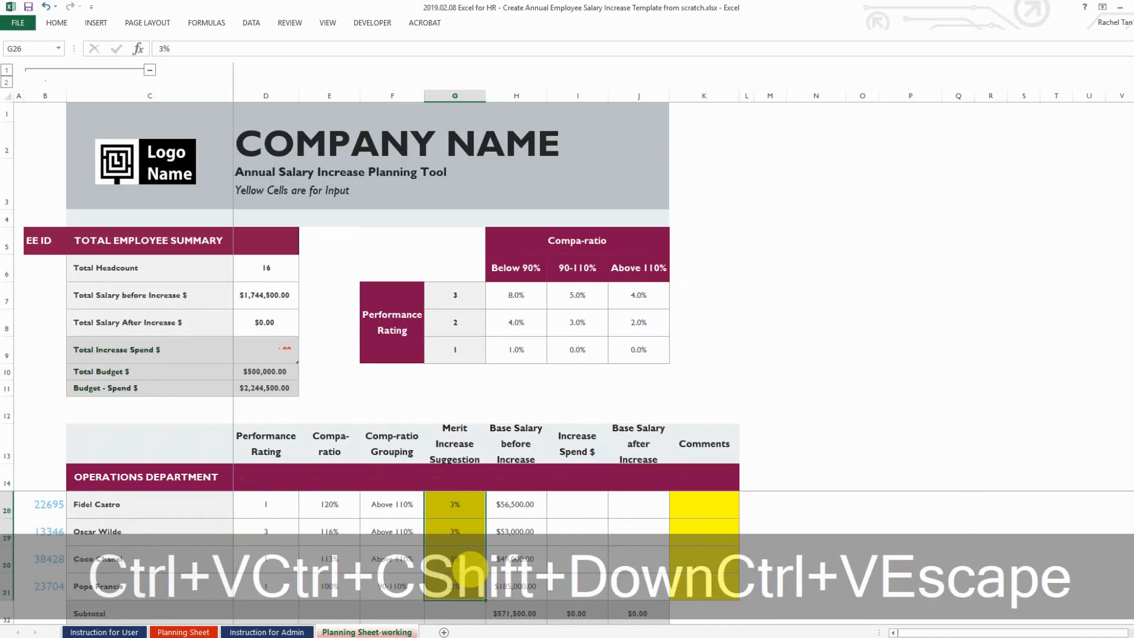
pyautogui.click(472, 571)
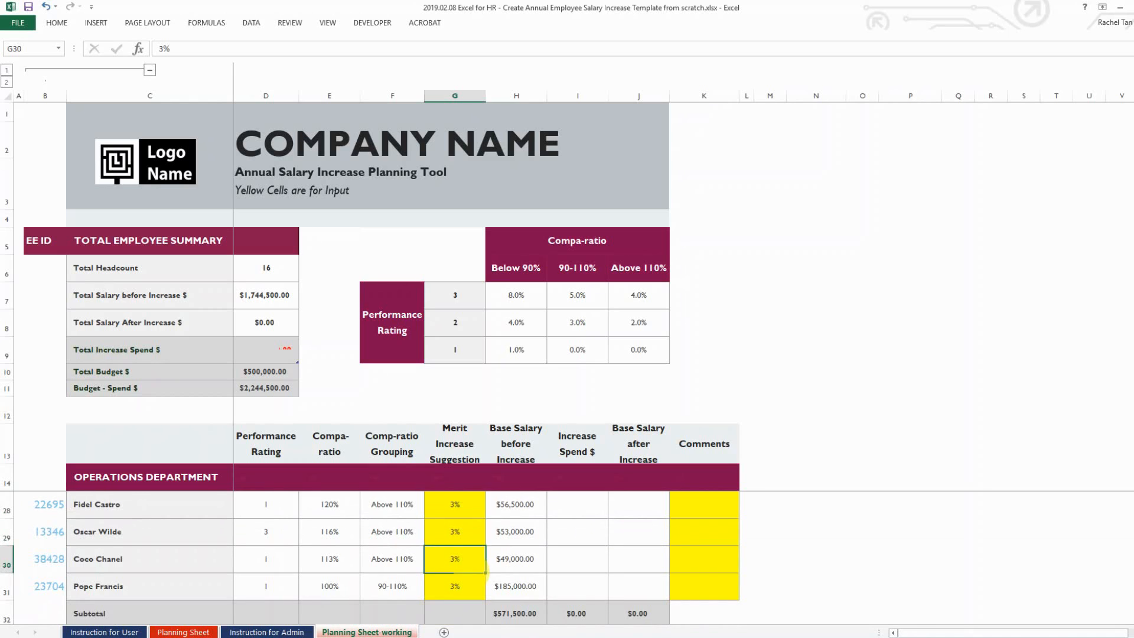
# Enter 3% for both Admin employees in G35 and G36
pyautogui.scroll(-1, 471, 571)
pyautogui.click(450, 615)
pyautogui.write('3')
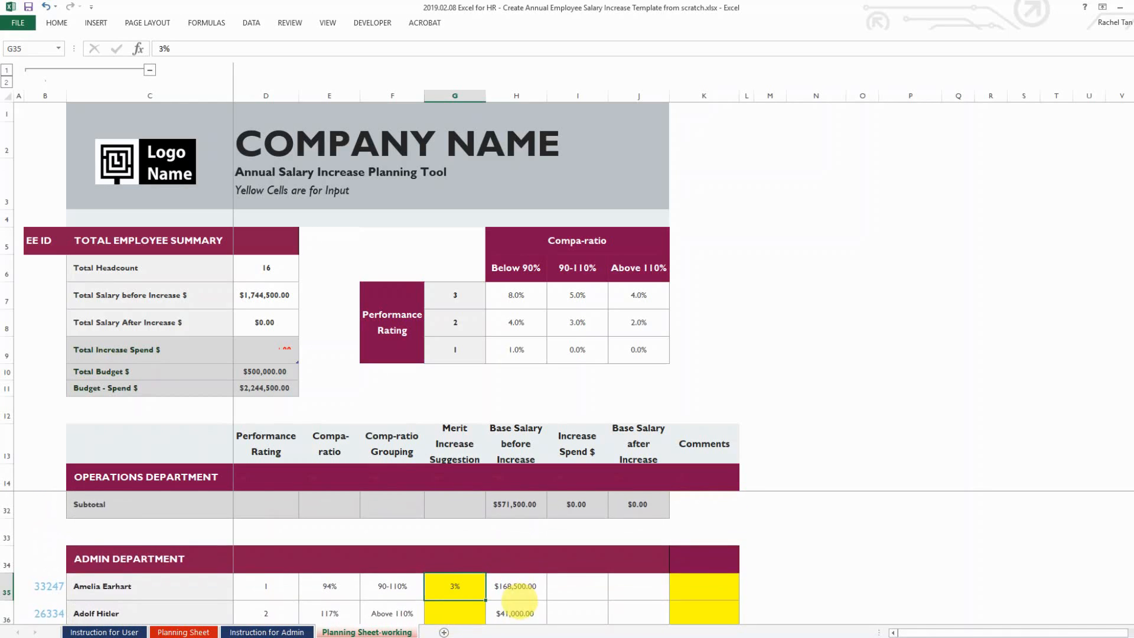
pyautogui.press('Return')
pyautogui.write('3')
pyautogui.press('Up')
pyautogui.press('Up')
pyautogui.press('Up')
pyautogui.press('Up')
pyautogui.press('Up')
pyautogui.press('Up')
pyautogui.press('Up')
pyautogui.press('Up')
pyautogui.press('Up')
pyautogui.press('Up')
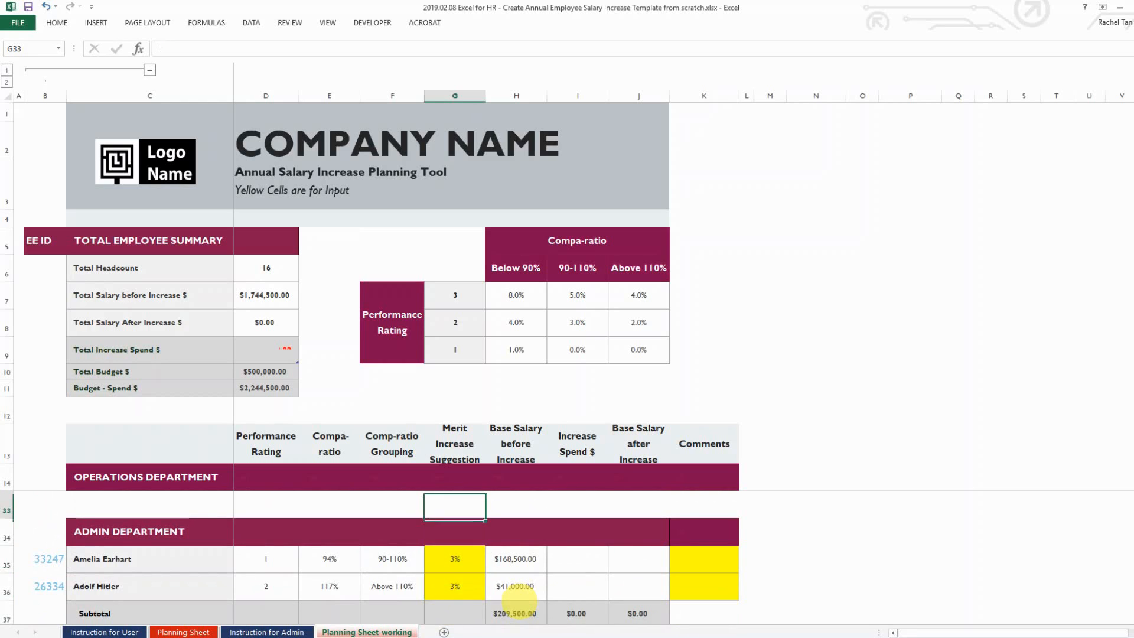
pyautogui.press('Up')
pyautogui.press('Up')
pyautogui.press('Up')
pyautogui.press('Up')
pyautogui.press('Up')
pyautogui.press('Up')
pyautogui.press('Up')
pyautogui.press('Up')
pyautogui.press('Up')
pyautogui.press('Up')
pyautogui.press('Up')
pyautogui.press('Up')
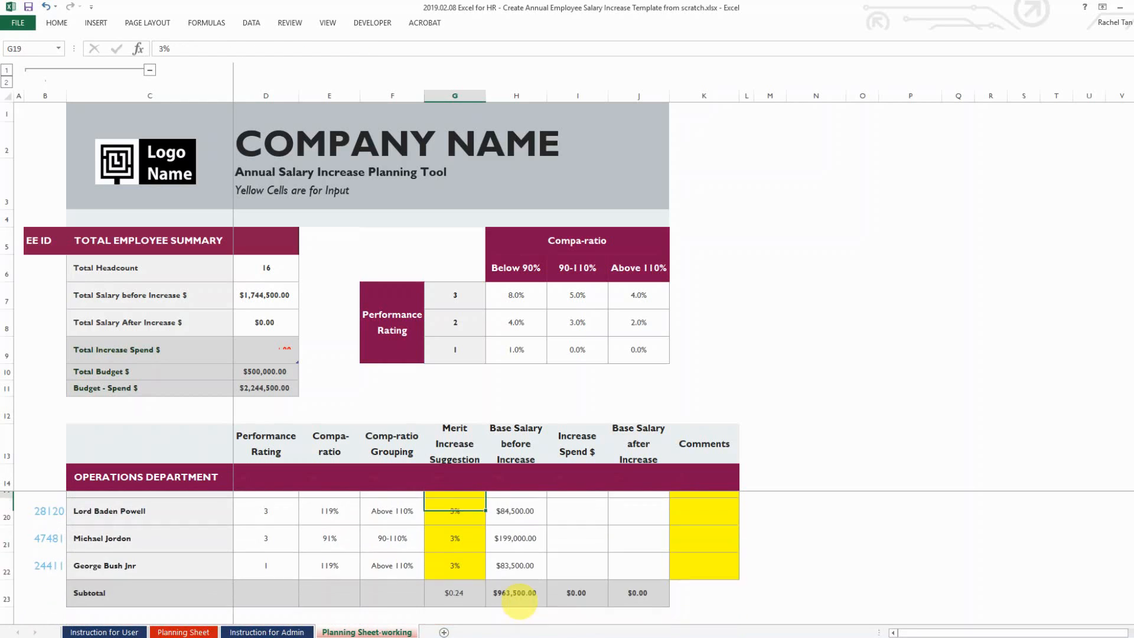
pyautogui.press('Down')
# Enter =H15*G15 in I15, giving an increase spend of $2,565.00
pyautogui.press('Right')
pyautogui.press('Right')
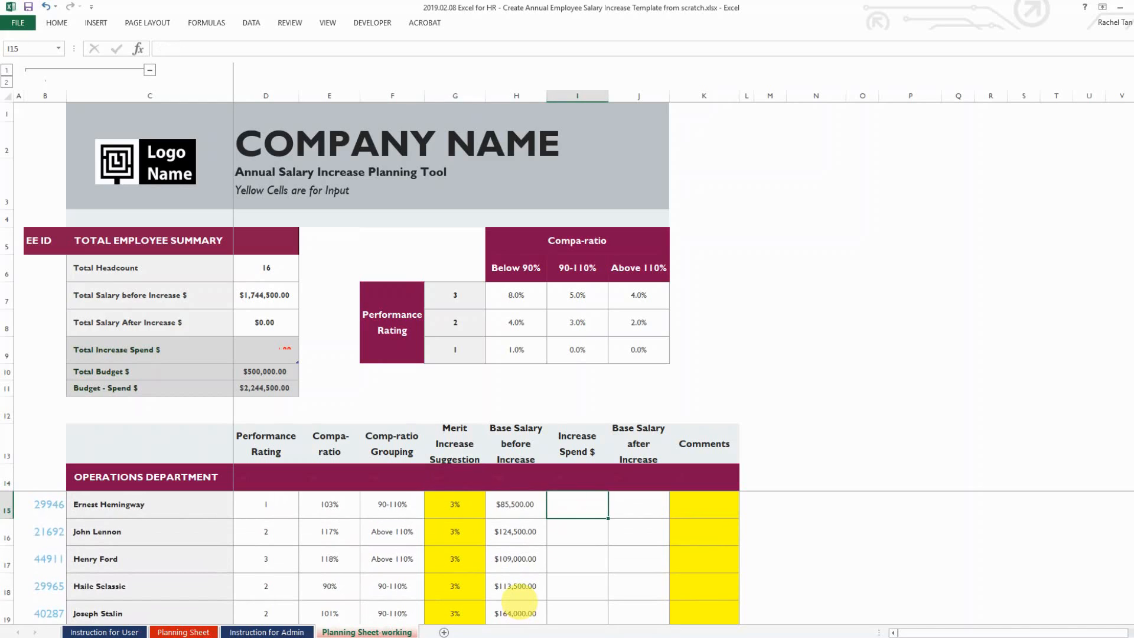
pyautogui.write('=')
pyautogui.press('Left')
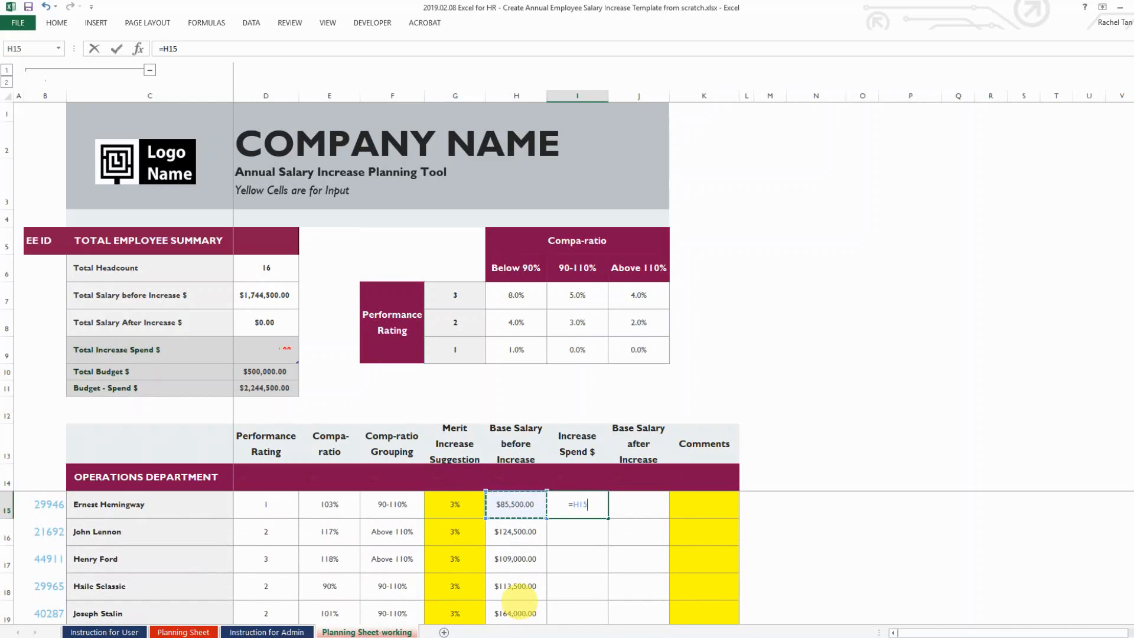
pyautogui.write('*')
pyautogui.press('Left')
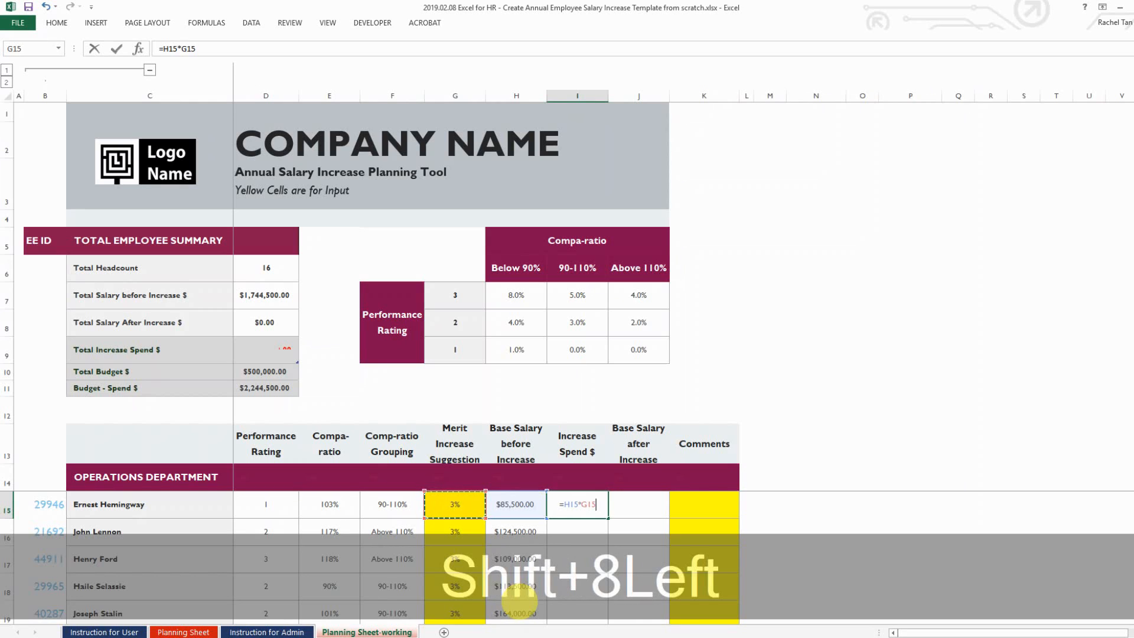
pyautogui.press('Return')
pyautogui.press('Up')
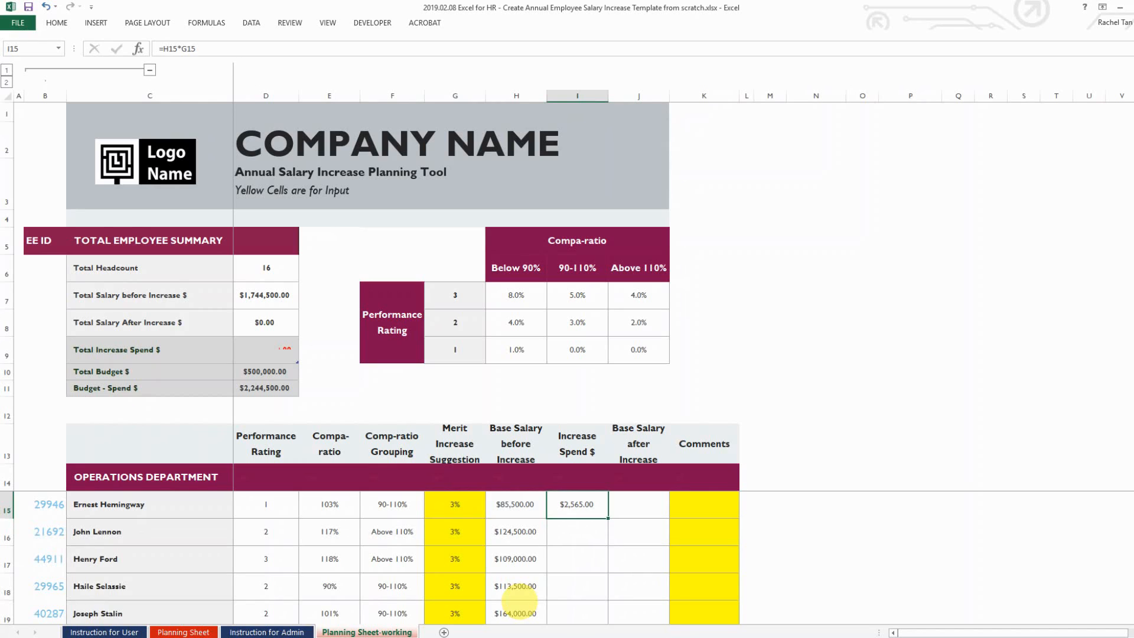
# Enter =H15+I15 in J15, giving a base salary after increase of $88,065.00
pyautogui.press('Right')
pyautogui.write('=')
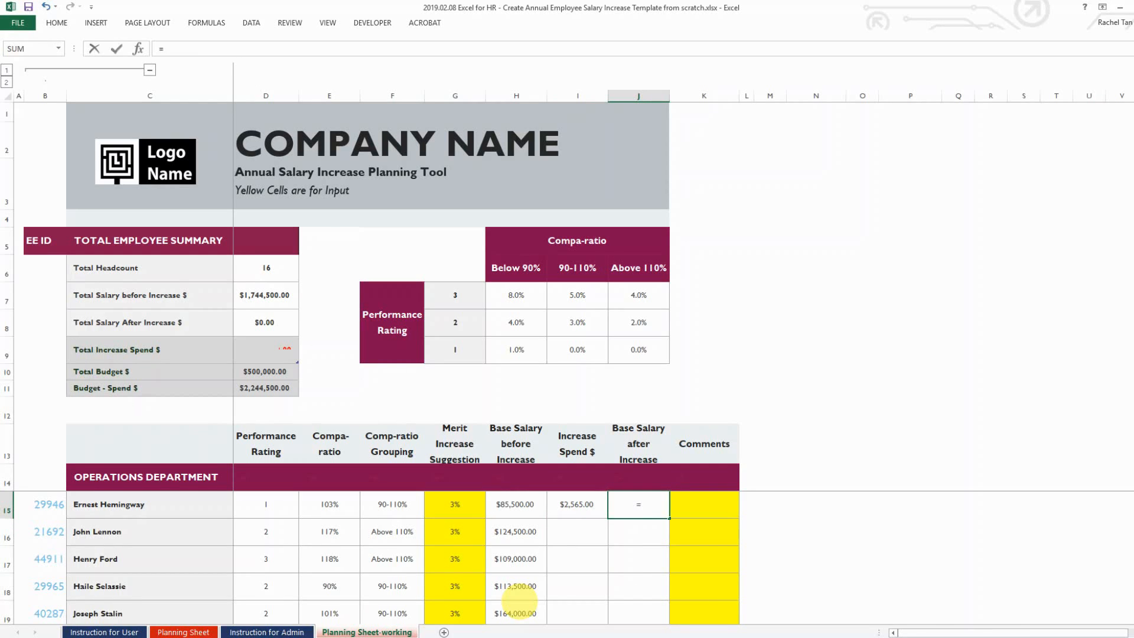
pyautogui.press('Left')
pyautogui.press('Left')
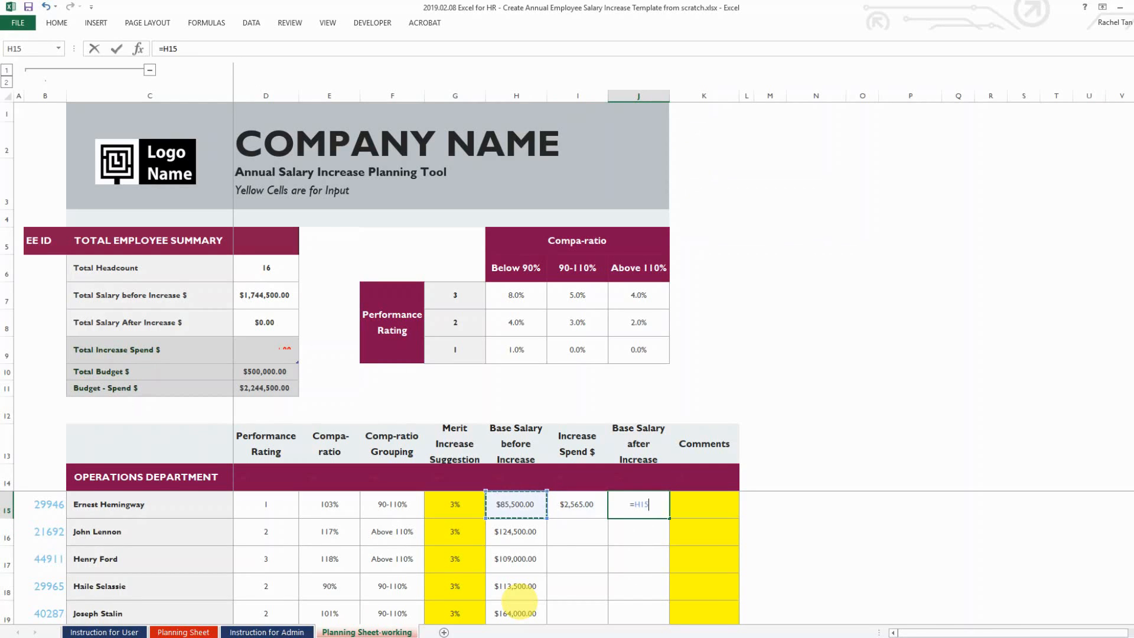
pyautogui.write('+')
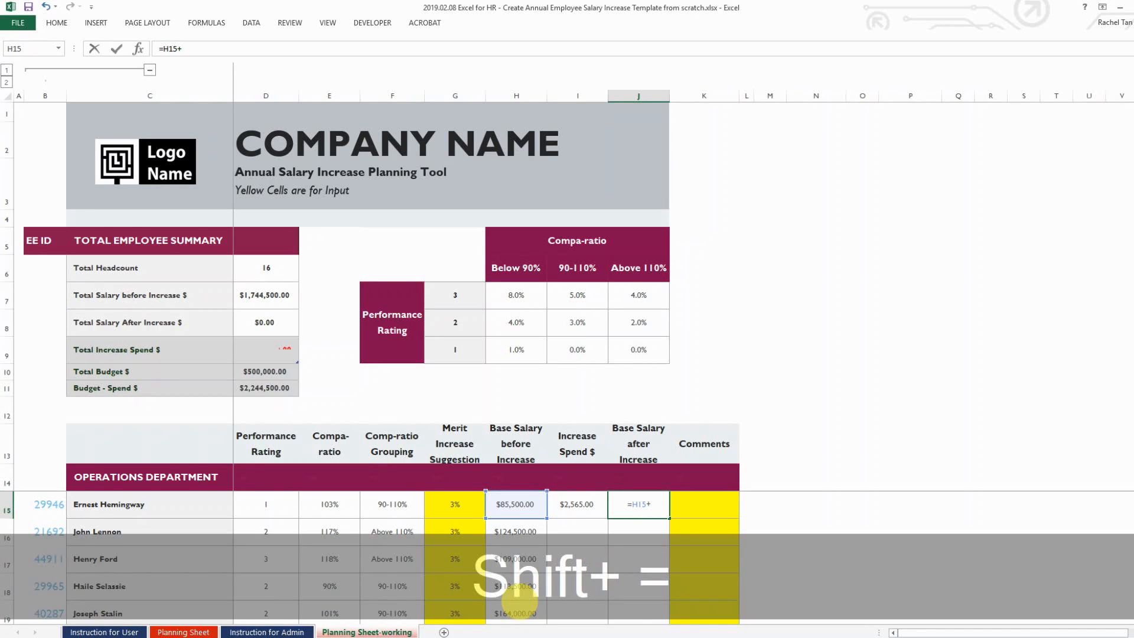
pyautogui.press('Right')
pyautogui.press('Return')
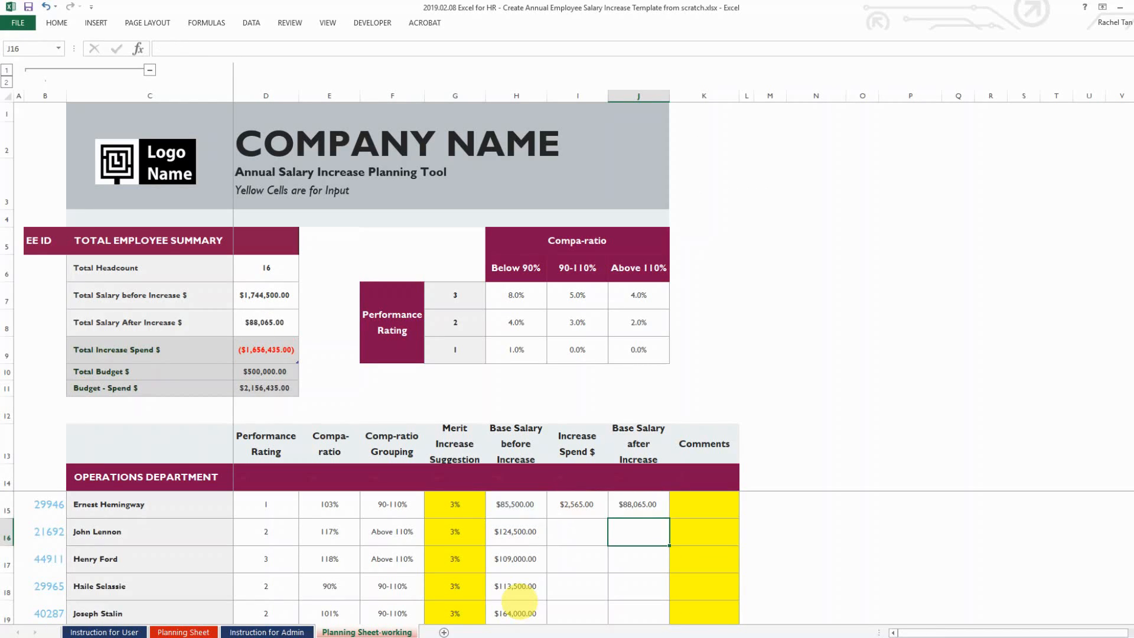
pyautogui.press('Up')
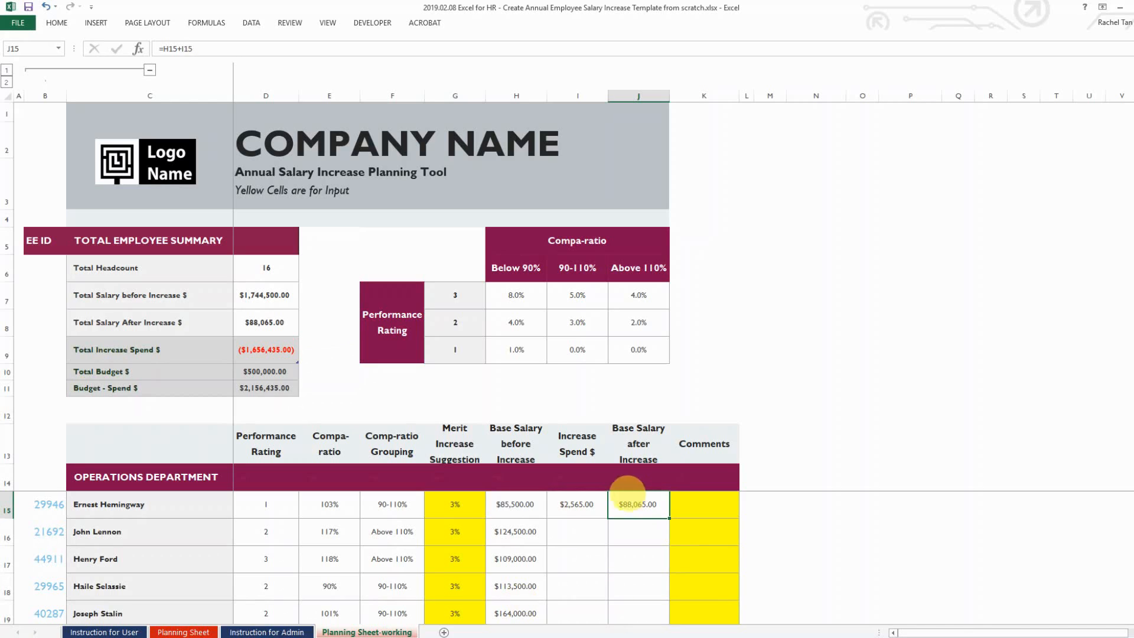
pyautogui.click(576, 503)
pyautogui.click(642, 508)
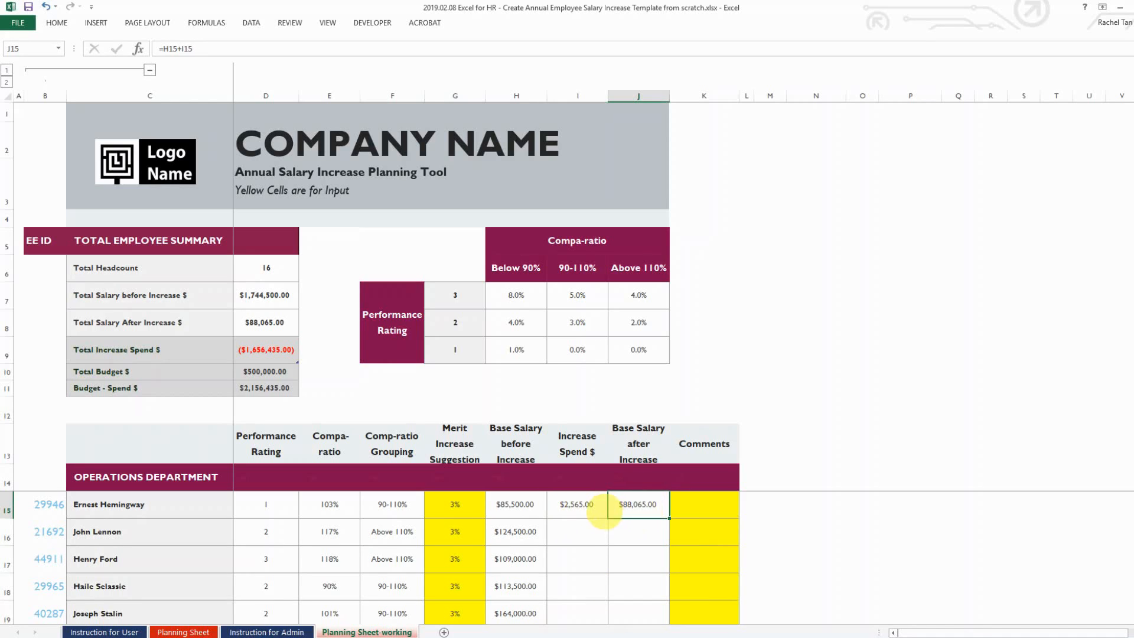
pyautogui.click(708, 502)
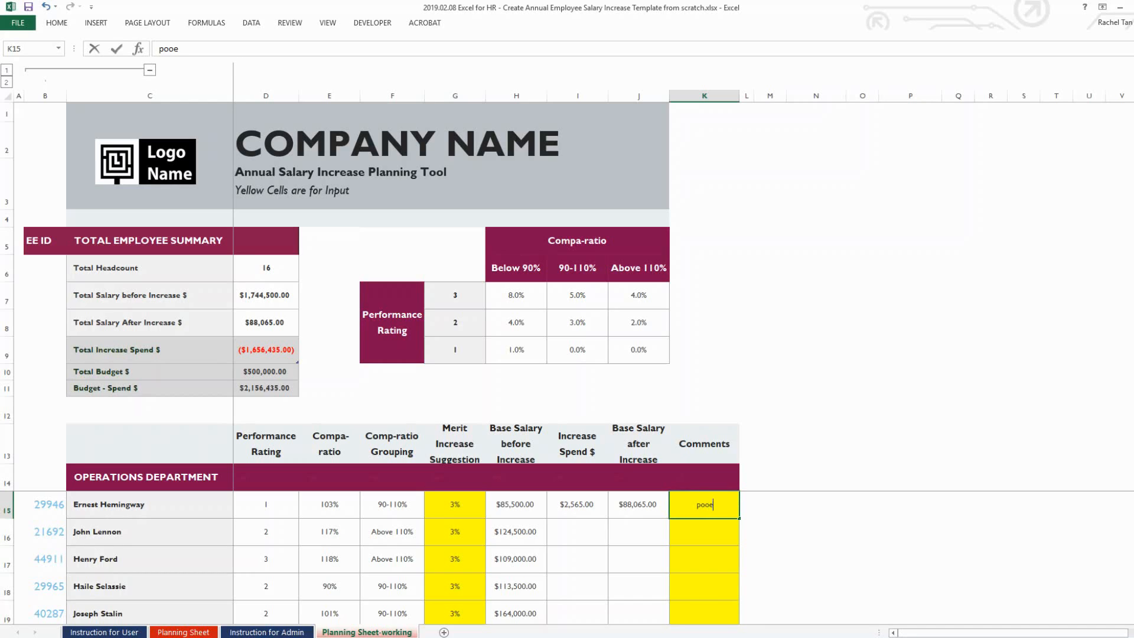
# Enter the comment 'poor performer' in K15 without the trailing period, then select I15:J15
pyautogui.write('poor performaner.')
pyautogui.press('BackSpace')
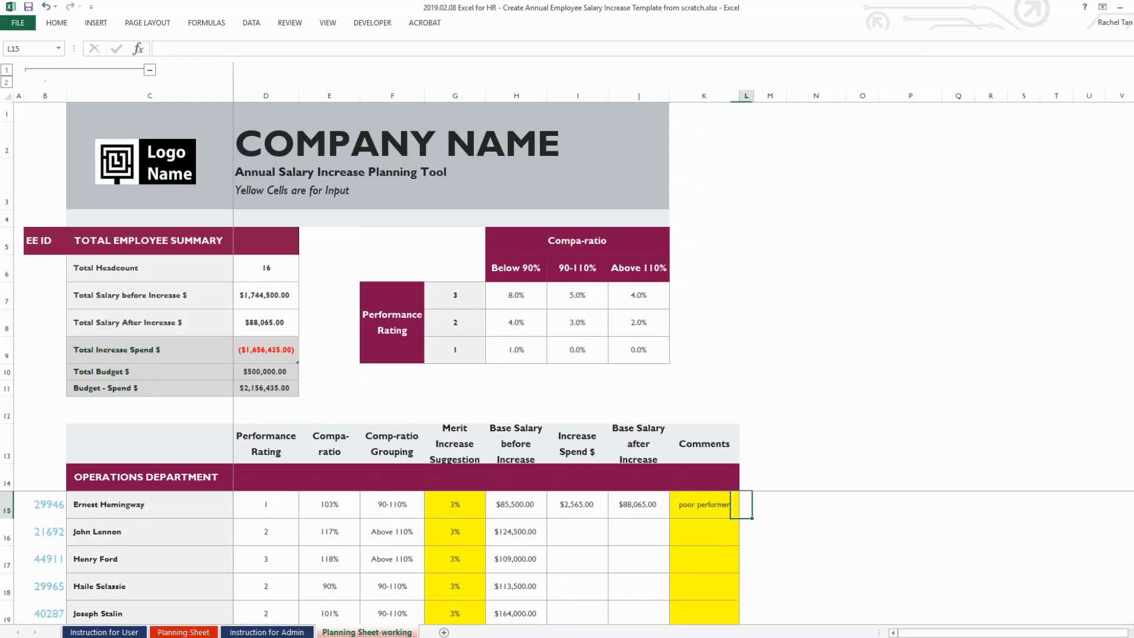
pyautogui.hotkey('ctrl', 'Return')
pyautogui.press('Left')
pyautogui.press('Left')
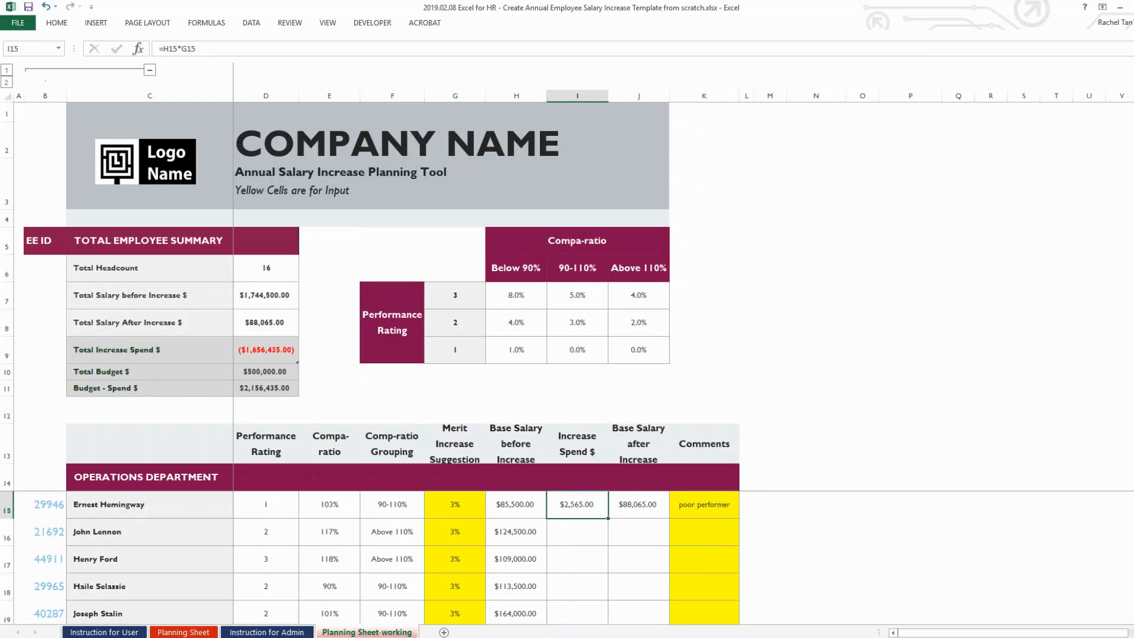
pyautogui.hotkey('shift', 'Right')
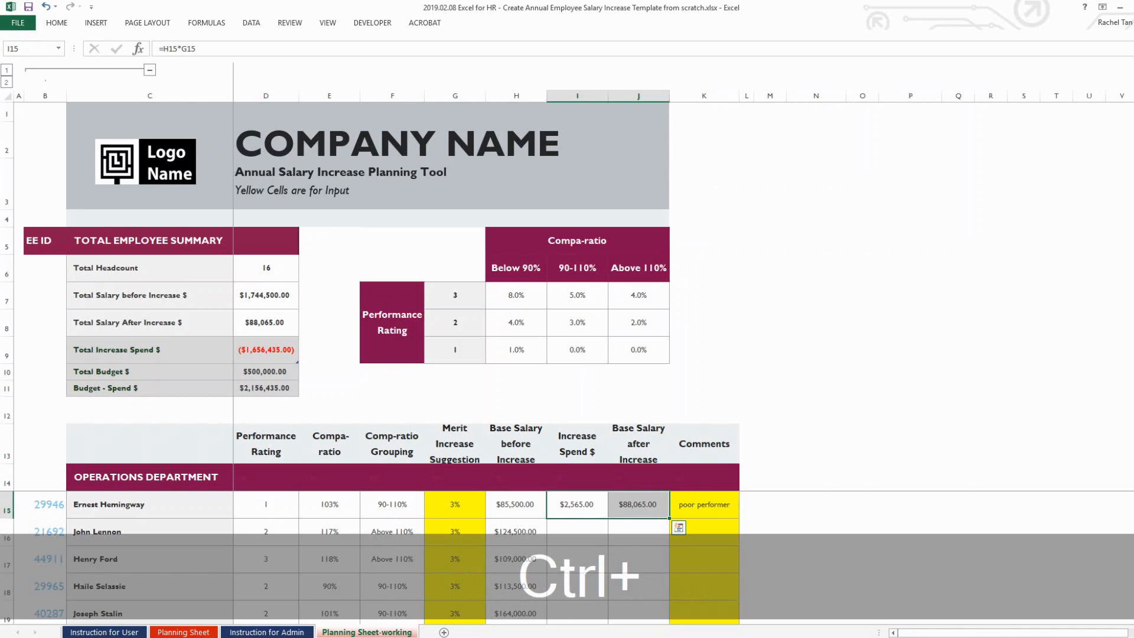
# Fill the row 15 Increase Spend and after-increase formulas down the remaining Operations rows
pyautogui.hotkey('ctrl', 'shift', 'Down')
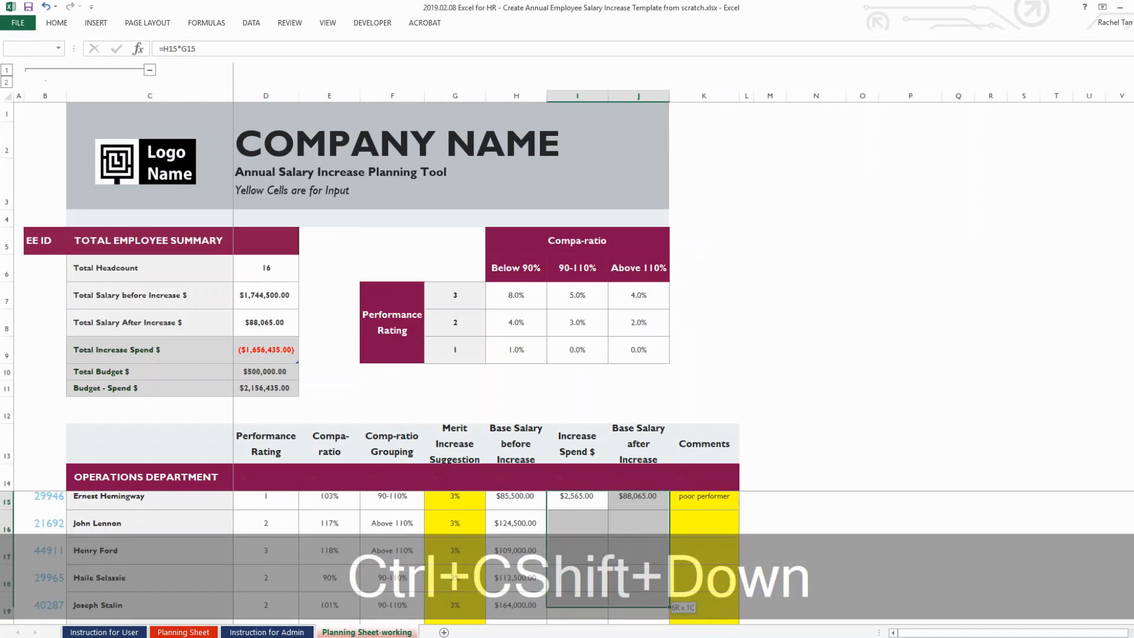
pyautogui.hotkey('ctrl', 'v')
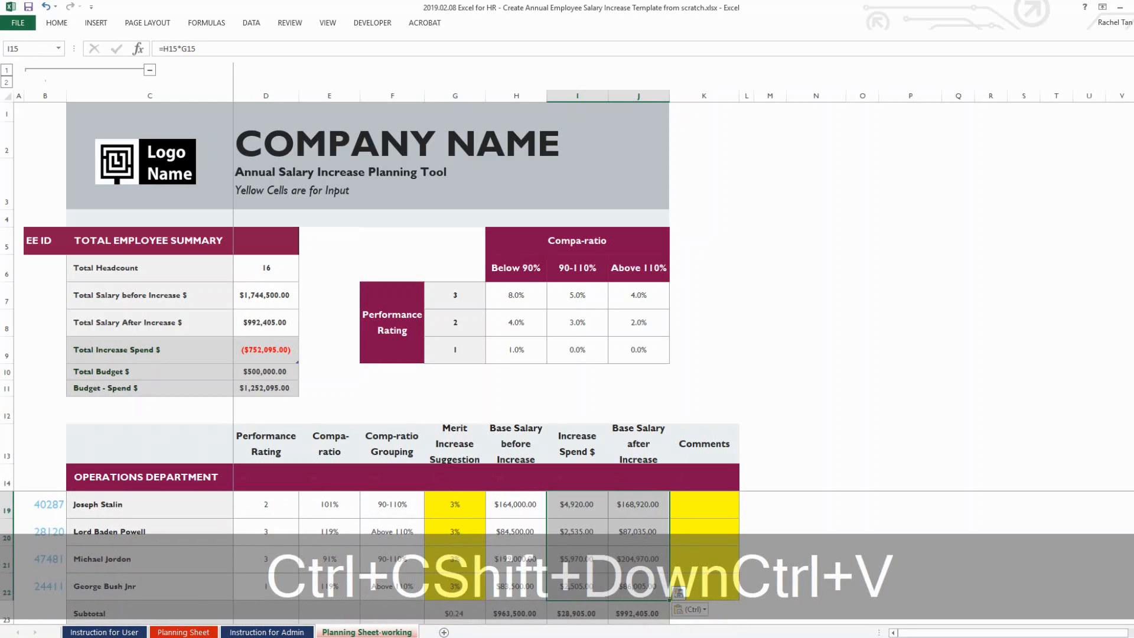
pyautogui.press('Escape')
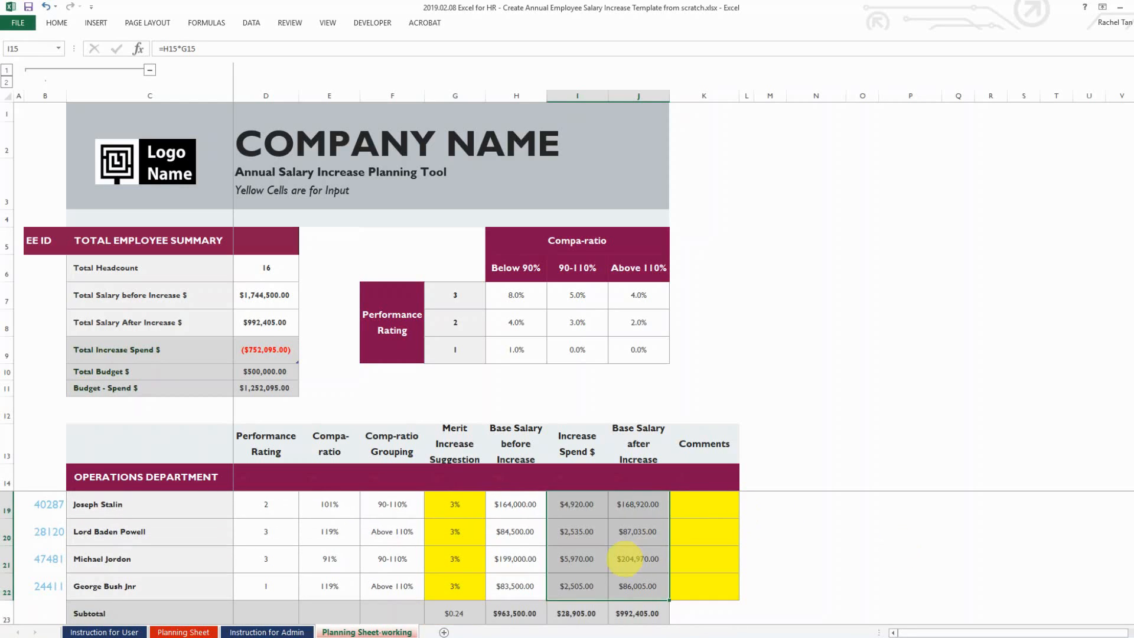
pyautogui.click(625, 558)
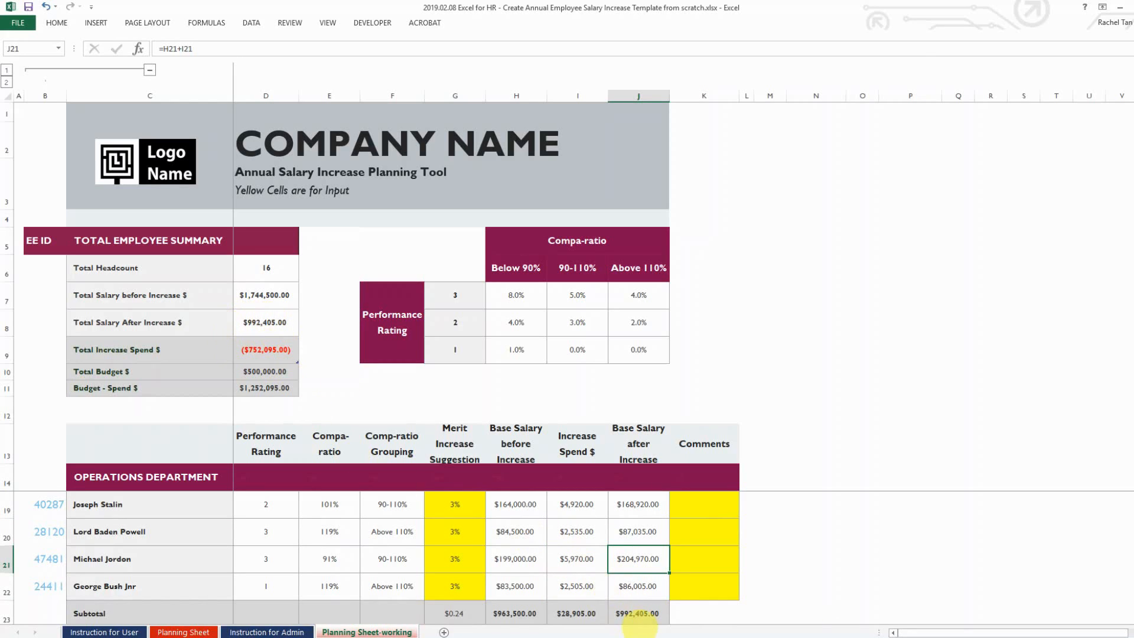
# Copy row 21's increase formulas into all the Marketing employee rows
pyautogui.click(590, 566)
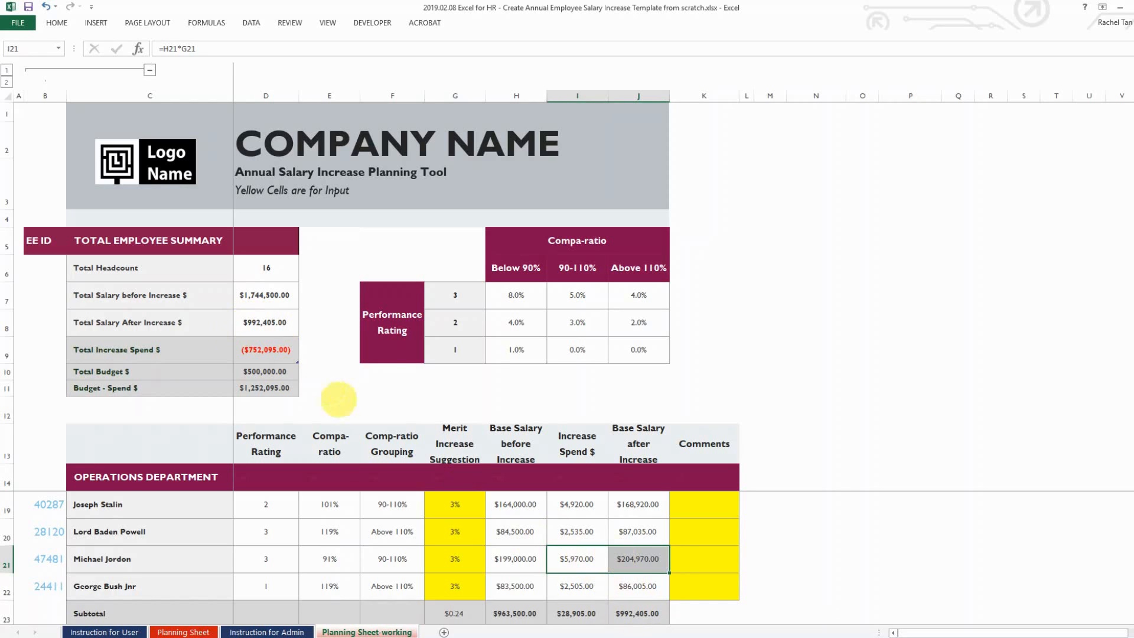
pyautogui.hotkey('ctrl', 'x')
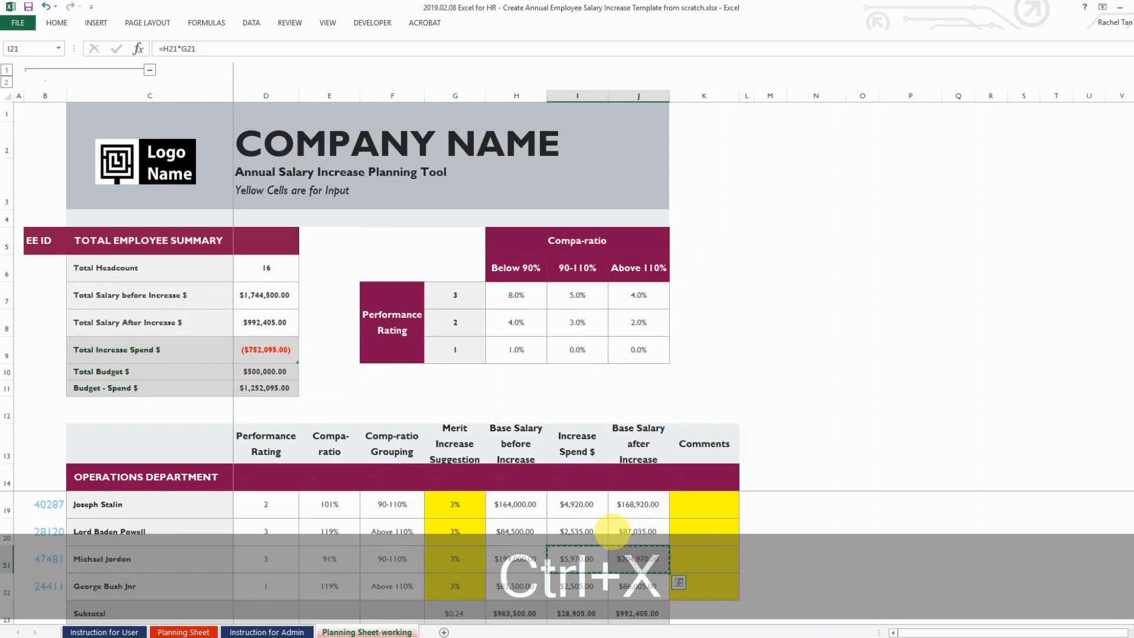
pyautogui.hotkey('ctrl', 'c')
pyautogui.press('Down')
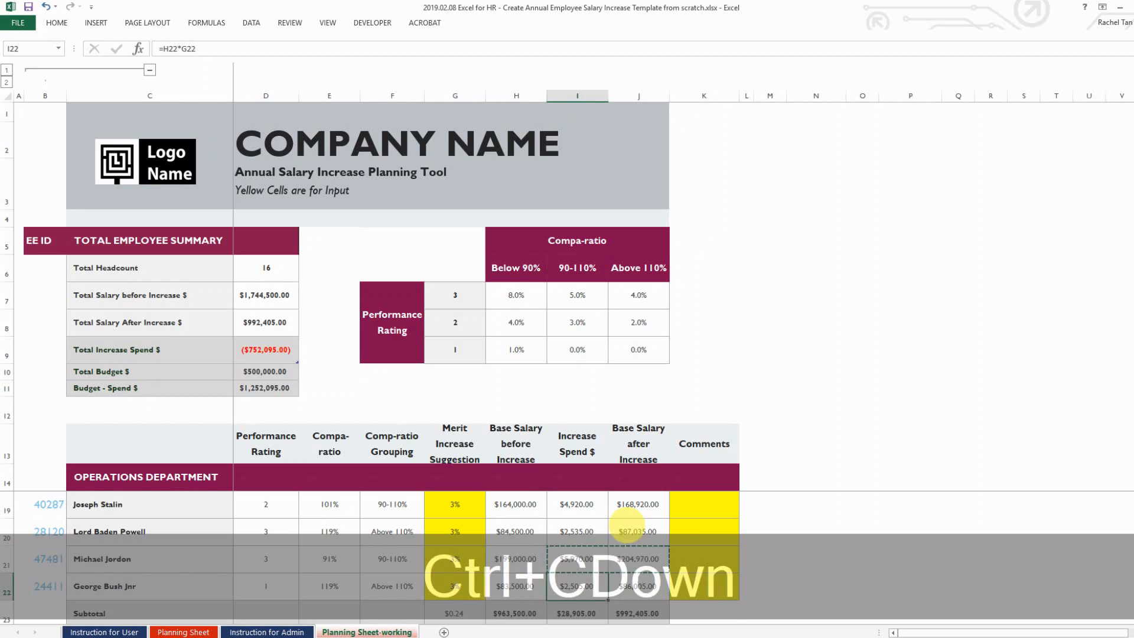
pyautogui.press('Down')
pyautogui.press('Down')
pyautogui.press('Down')
pyautogui.press('Down')
pyautogui.hotkey('ctrl', 'v')
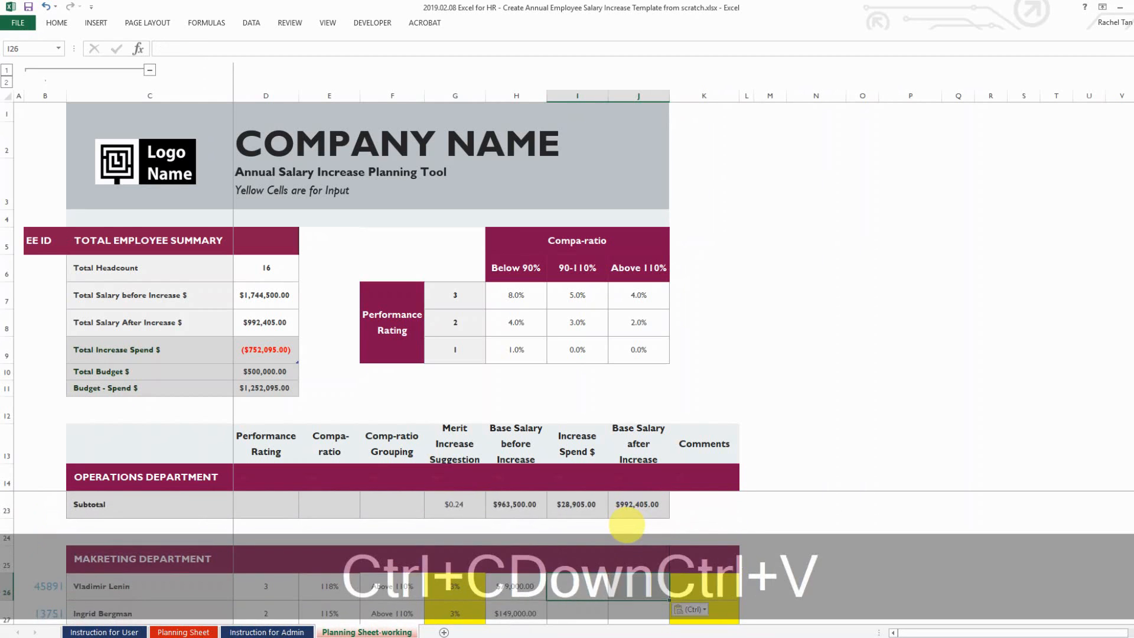
pyautogui.hotkey('ctrl', 'c')
pyautogui.hotkey('shift', 'Down')
pyautogui.hotkey('shift', 'Down')
pyautogui.hotkey('shift', 'Down')
pyautogui.hotkey('shift', 'Down')
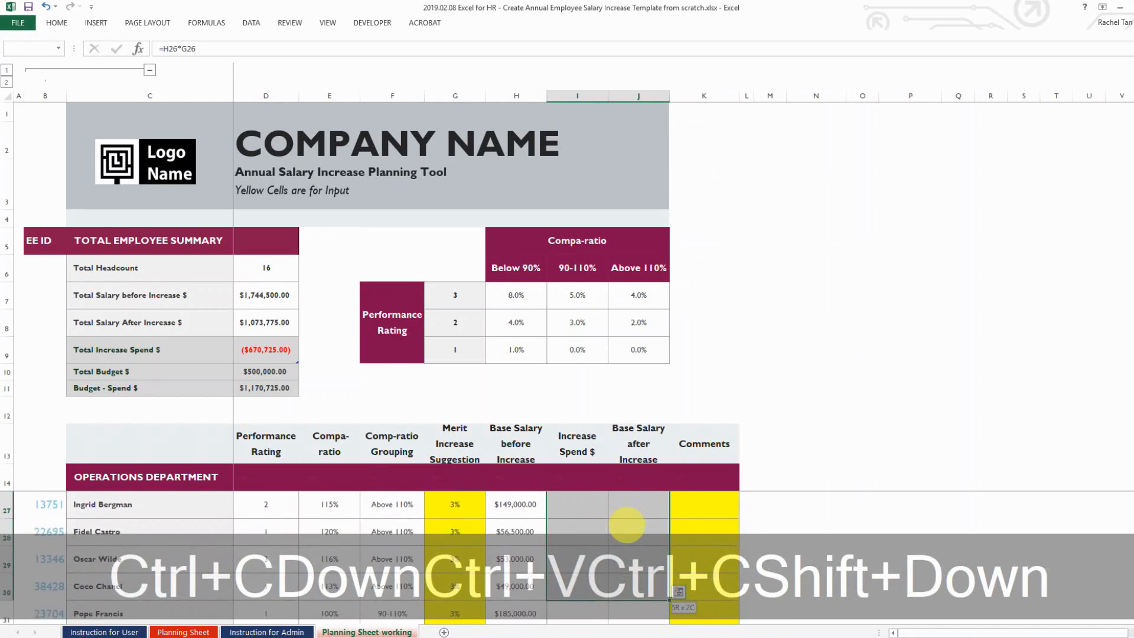
pyautogui.hotkey('ctrl', 'v')
pyautogui.press('Escape')
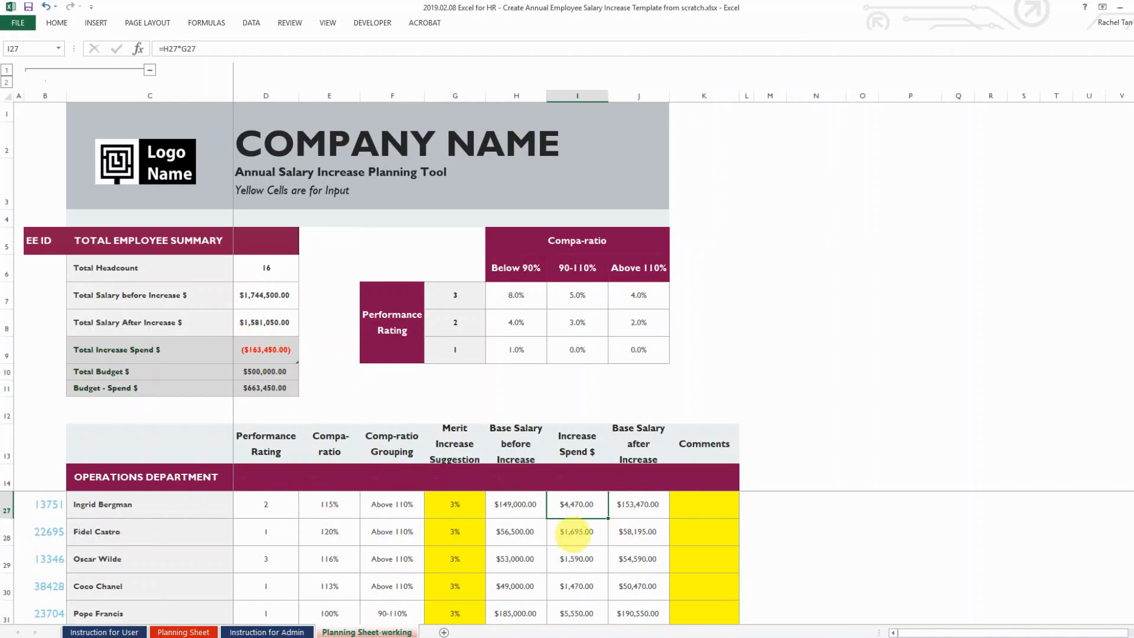
pyautogui.click(617, 567)
# Copy the last Marketing row's formulas into both Admin employee rows and check the Admin subtotal
pyautogui.press('Down')
pyautogui.press('Down')
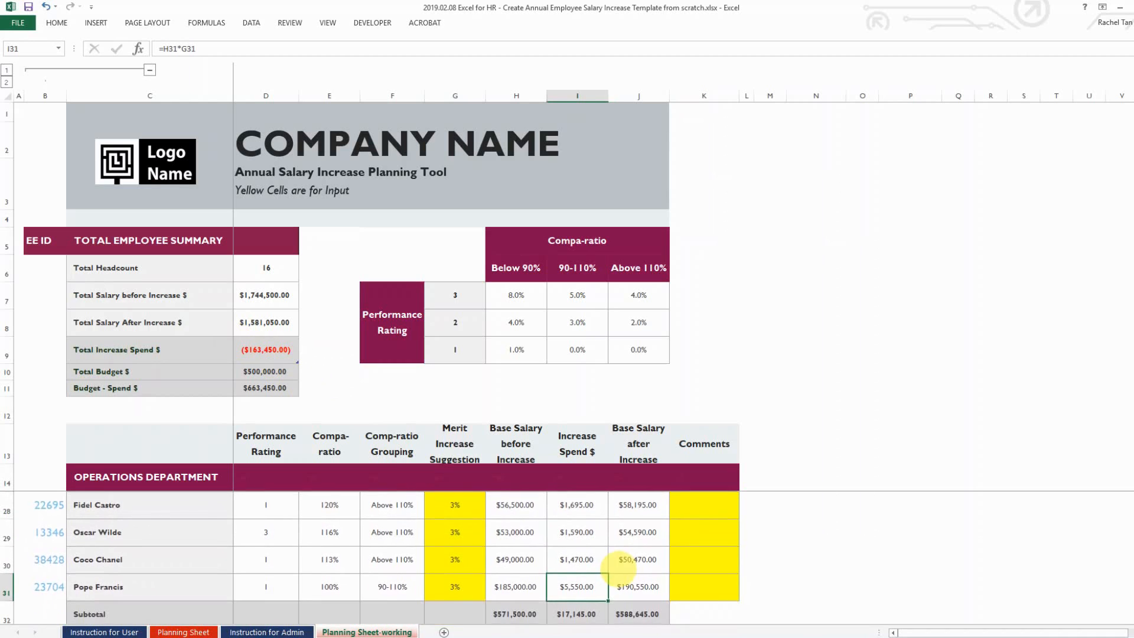
pyautogui.press('Up')
pyautogui.press('Down')
pyautogui.hotkey('shift', 'Right')
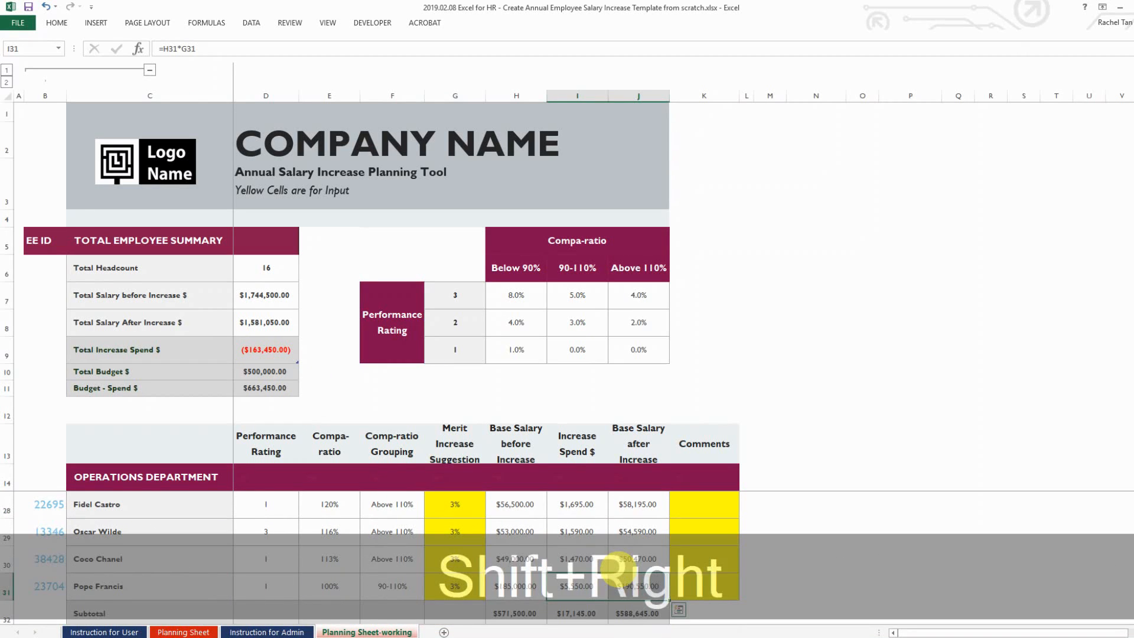
pyautogui.hotkey('ctrl', 'c')
pyautogui.press('Down')
pyautogui.press('Down')
pyautogui.press('Down')
pyautogui.press('Down')
pyautogui.hotkey('ctrl', 'v')
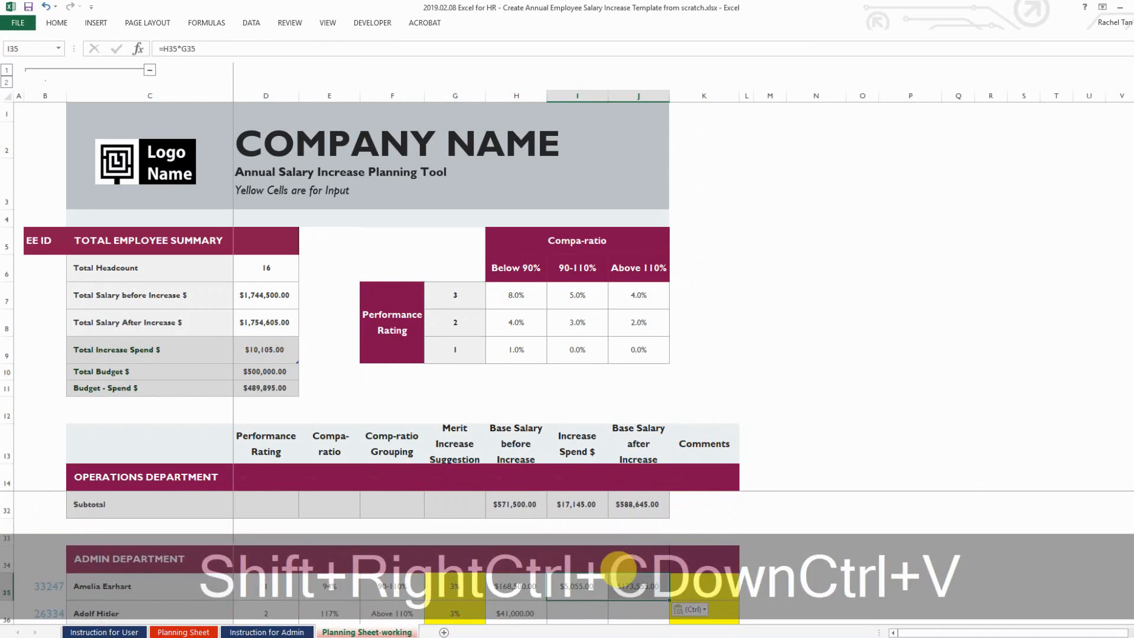
pyautogui.press('Down')
pyautogui.hotkey('ctrl', 'v')
pyautogui.press('Escape')
pyautogui.press('Up')
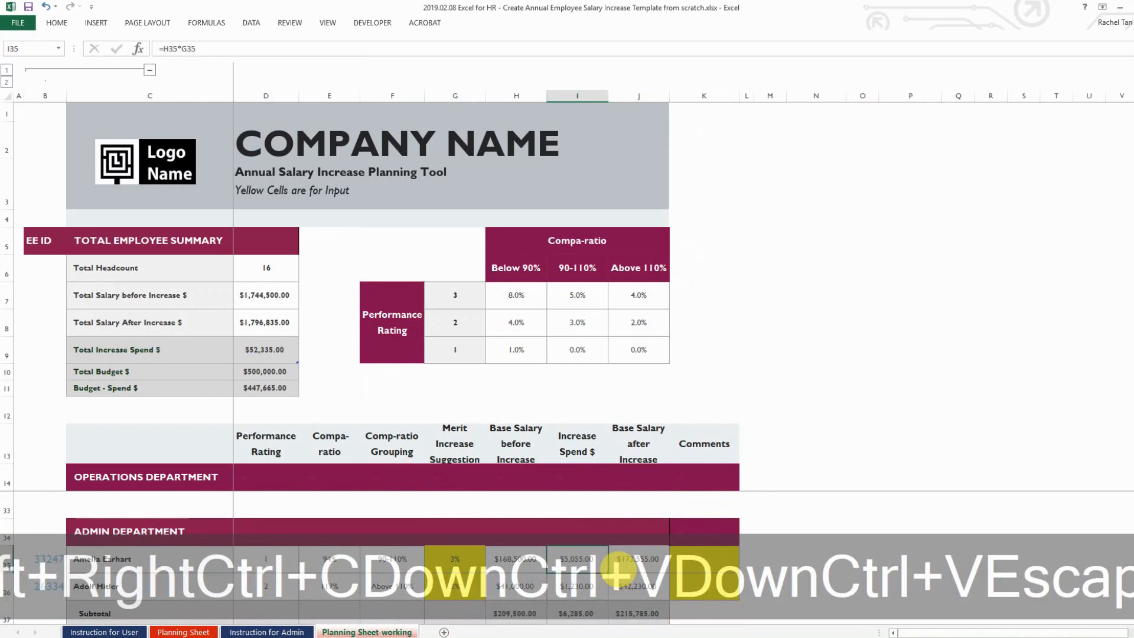
pyautogui.click(626, 584)
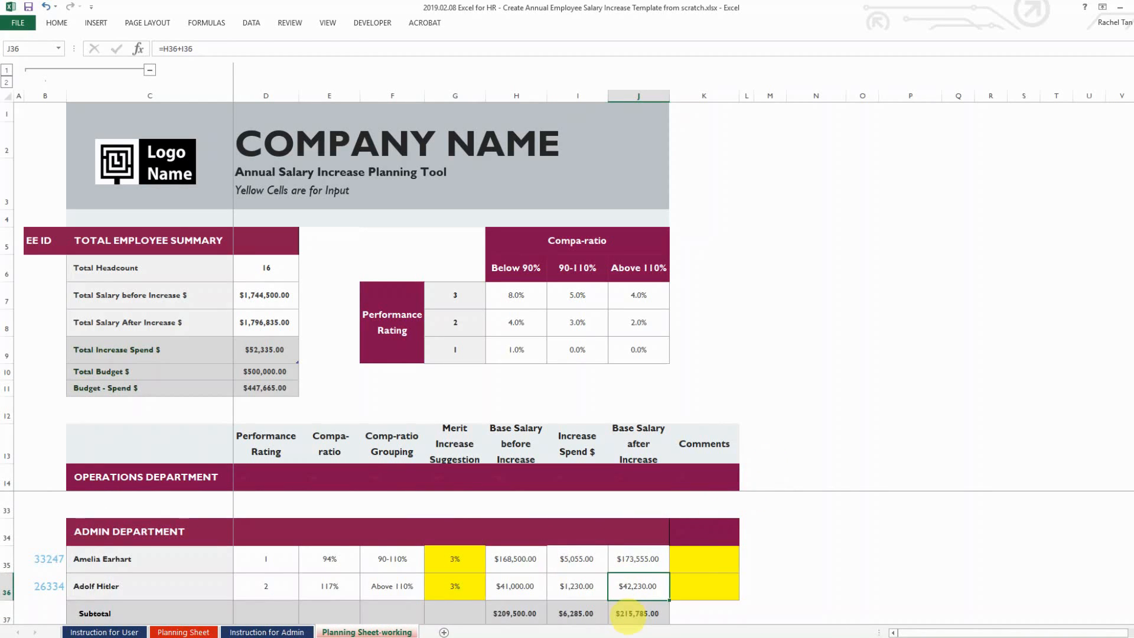
pyautogui.click(626, 612)
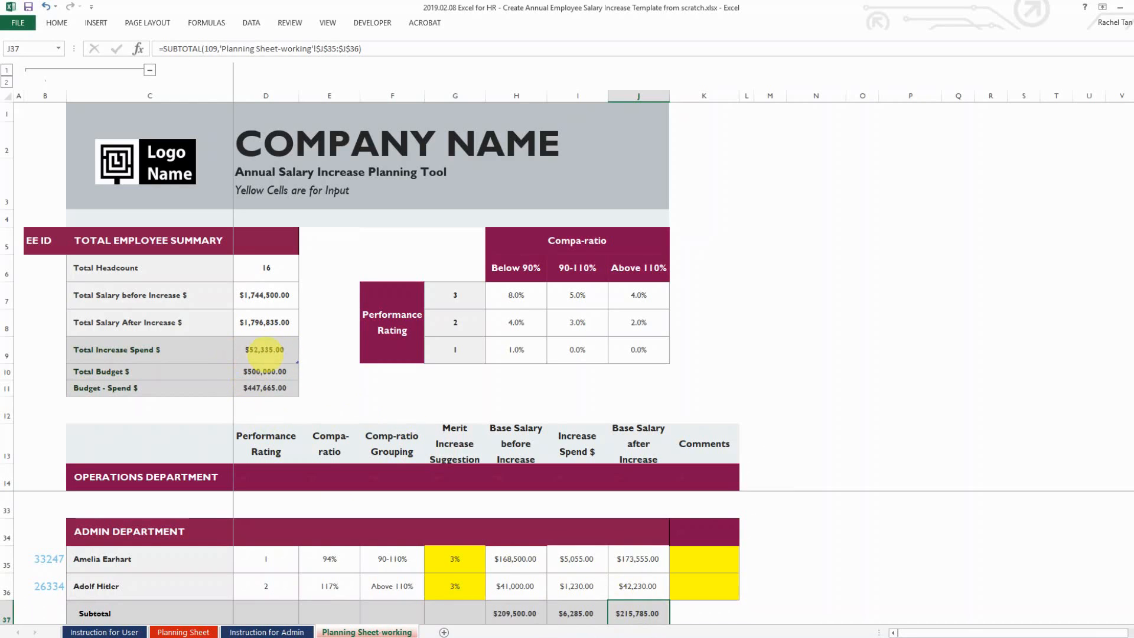
# Change the Total Budget in D10 to 50,000, turning Budget - Spend into a ($2,335.00) overspend
pyautogui.click(264, 350)
pyautogui.click(263, 372)
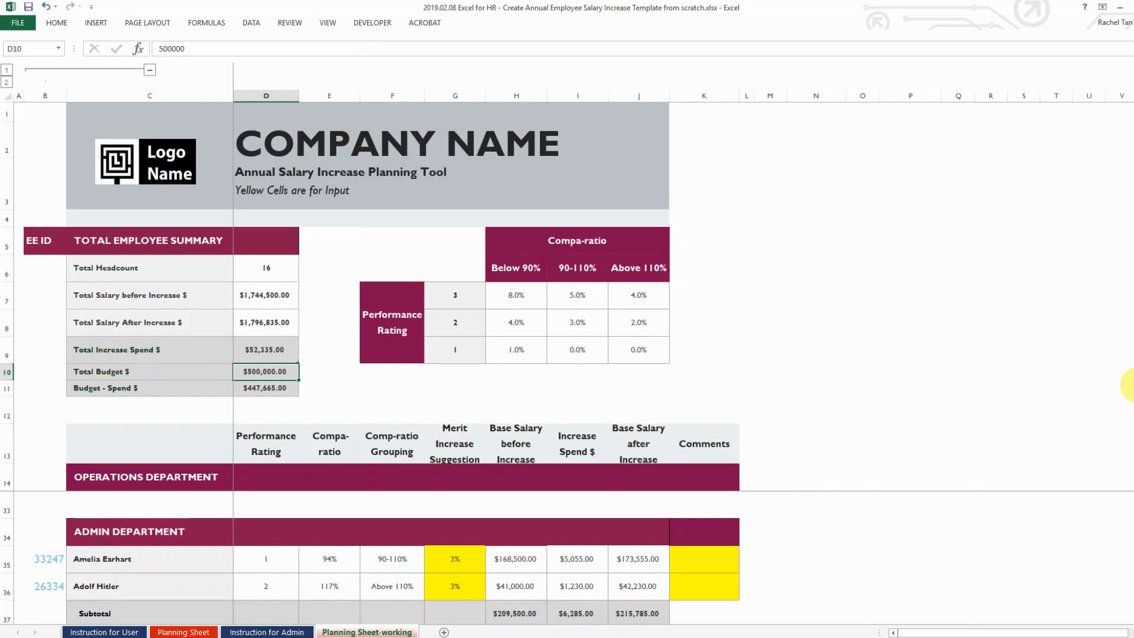
pyautogui.write('50,')
pyautogui.write('0000')
pyautogui.press('Tab')
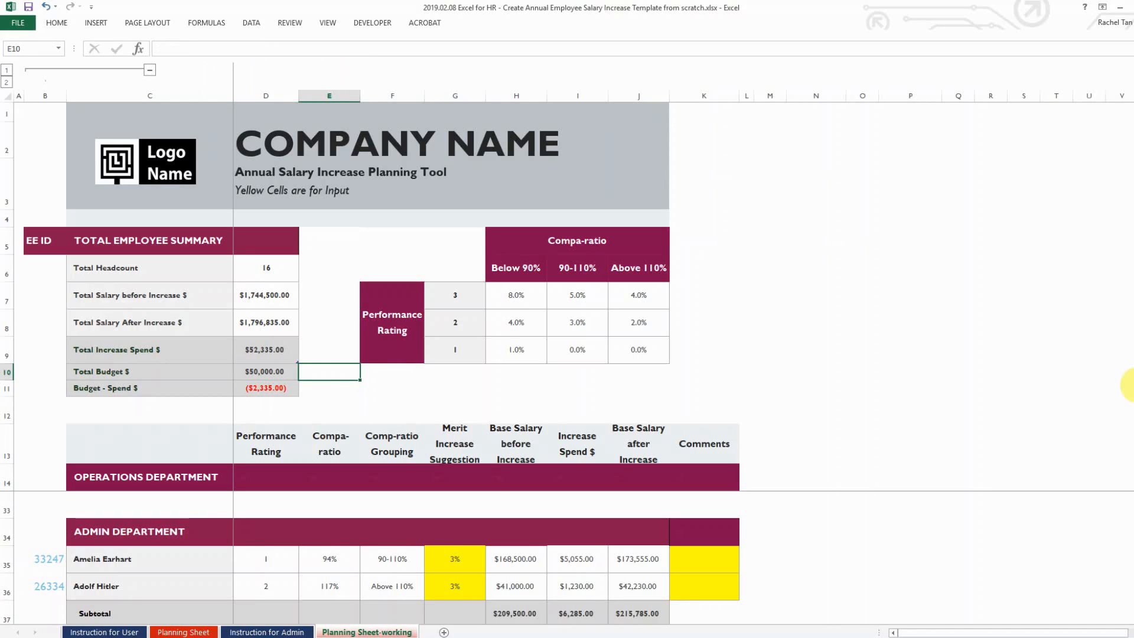
pyautogui.press('Left')
pyautogui.press('Down')
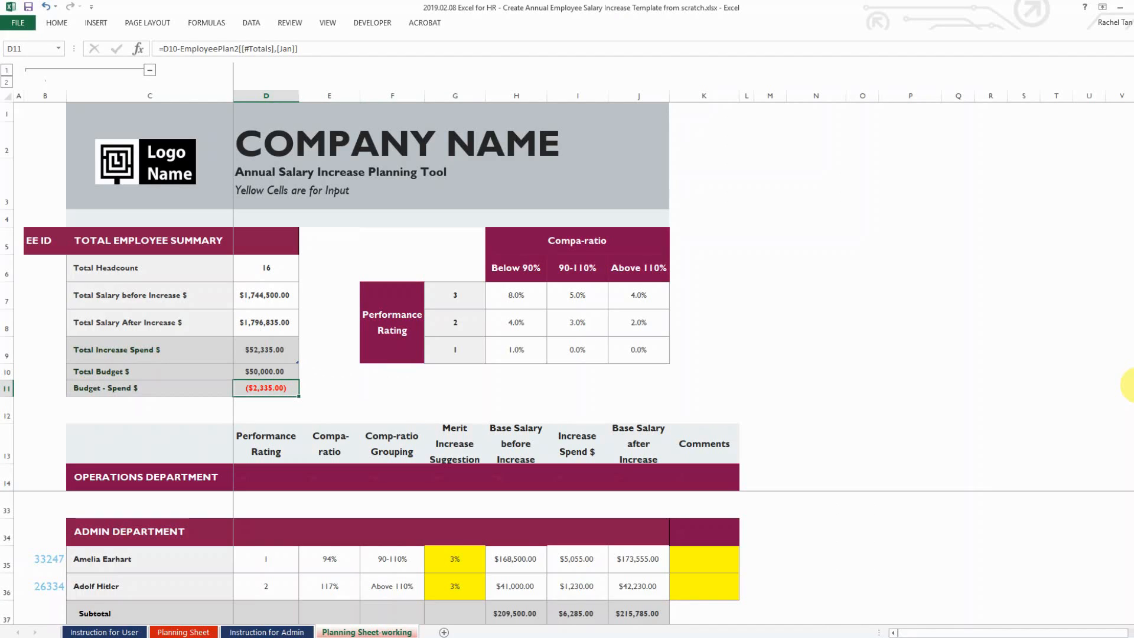
pyautogui.scroll(3, 494, 569)
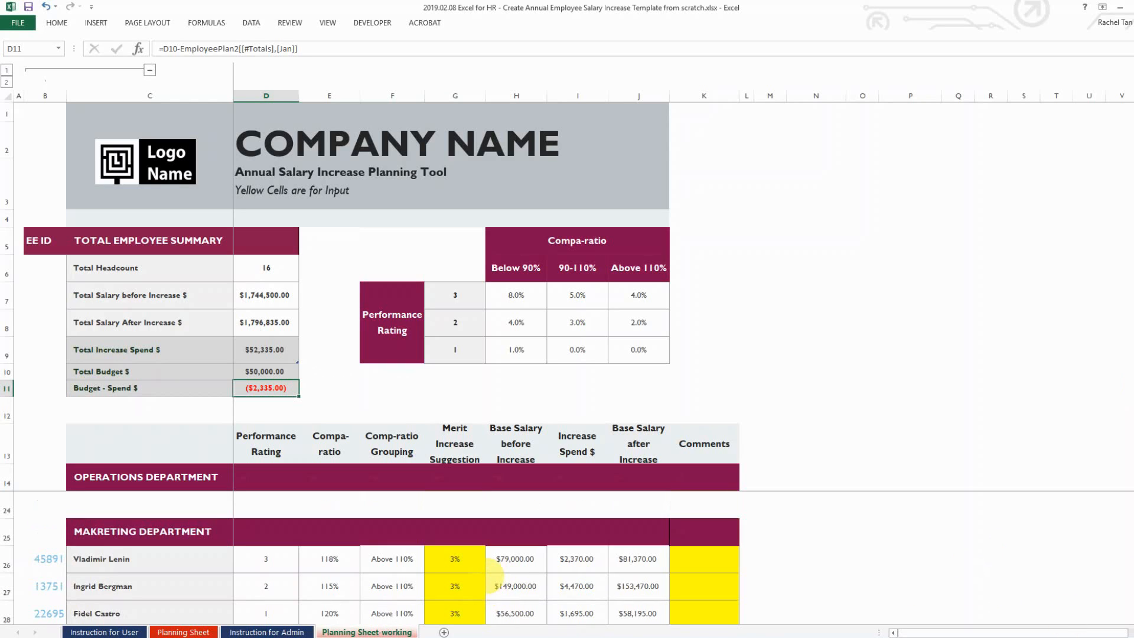
pyautogui.scroll(2, 493, 570)
pyautogui.scroll(1, 493, 569)
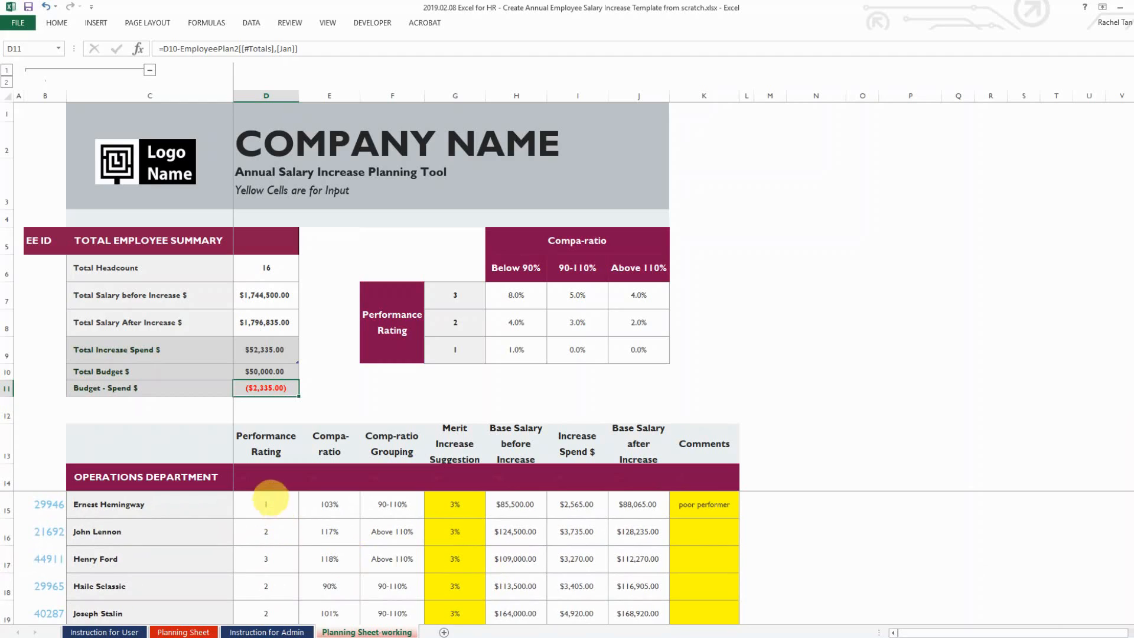
# Cut the merit increase to 1% for the two Operations employees in G15 and G22
pyautogui.click(402, 504)
pyautogui.click(459, 503)
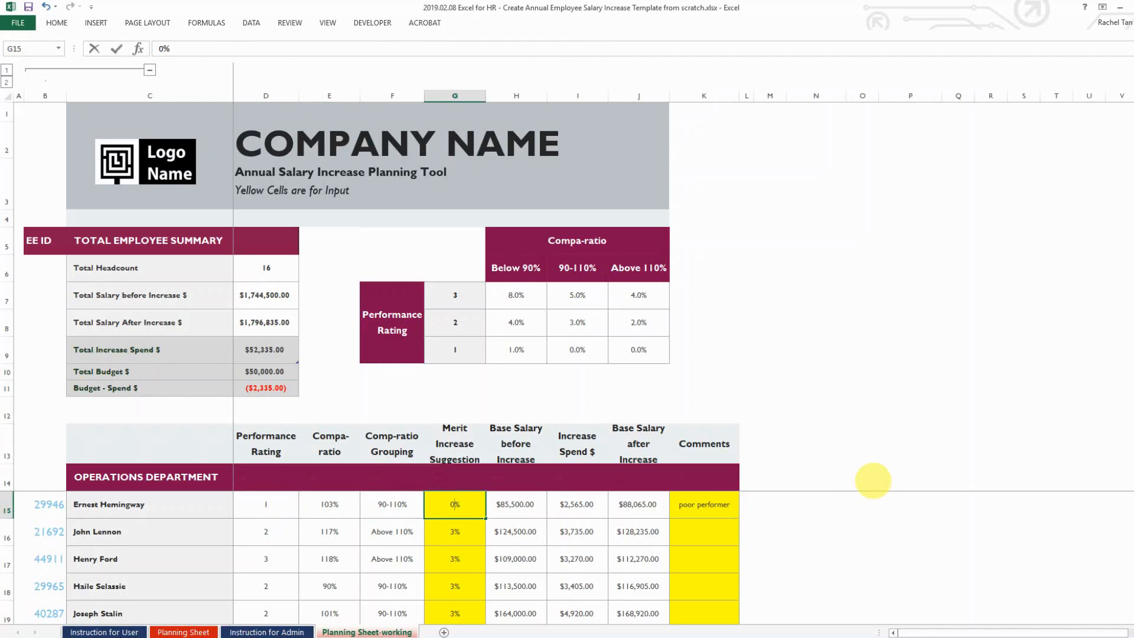
pyautogui.press('Return')
pyautogui.press('Up')
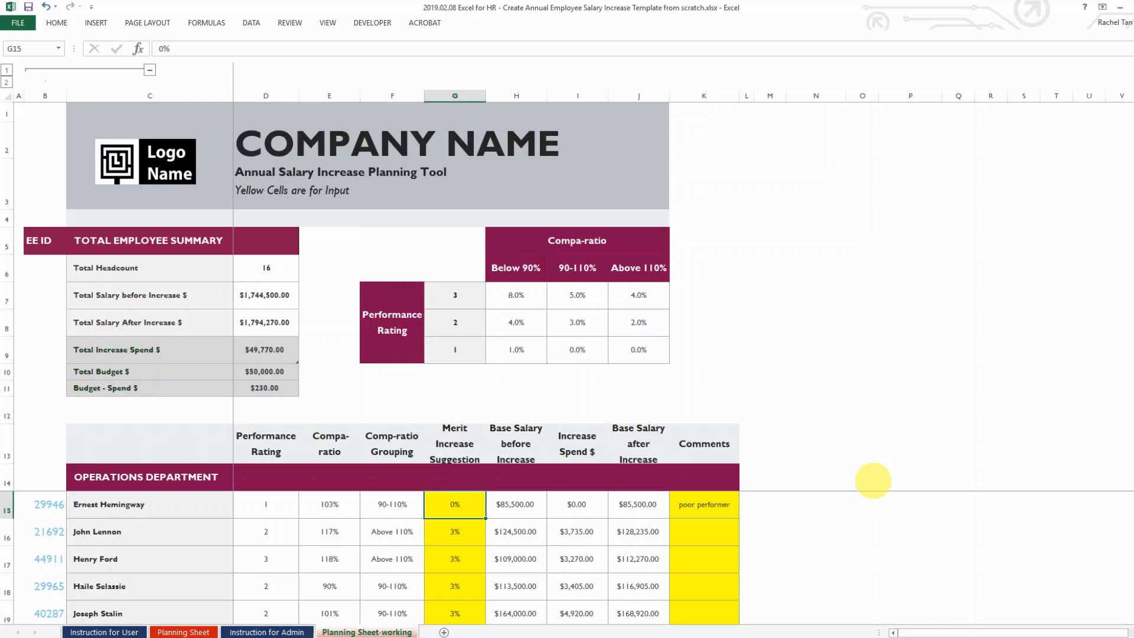
pyautogui.write('1')
pyautogui.press('Return')
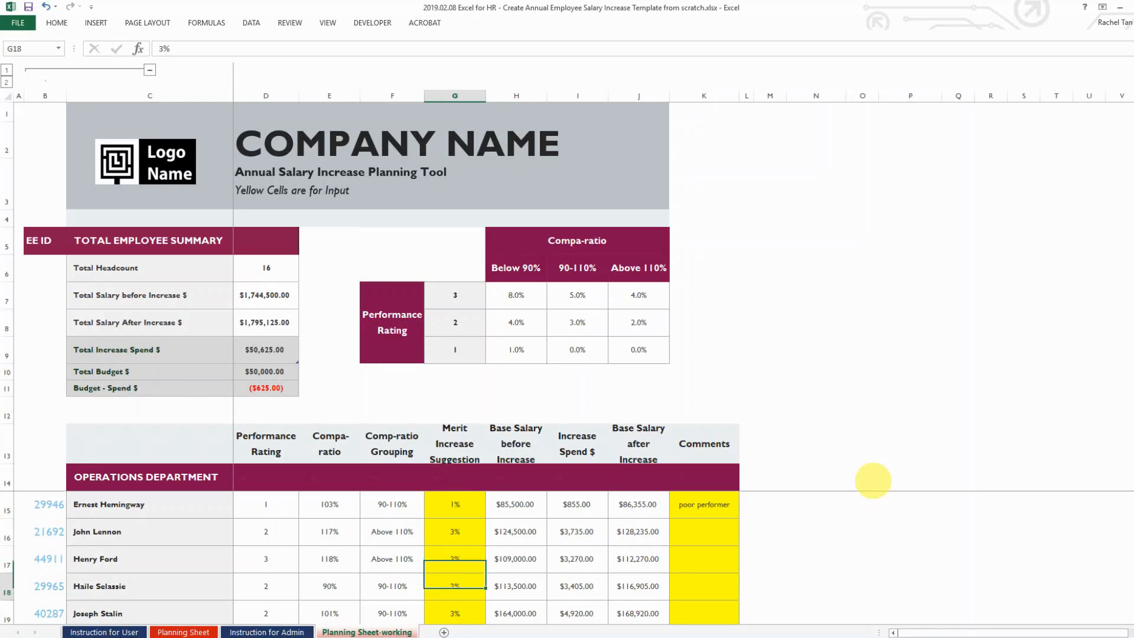
pyautogui.press('Down')
pyautogui.press('Down')
pyautogui.press('Down')
pyautogui.press('Down')
pyautogui.press('Down')
pyautogui.press('Down')
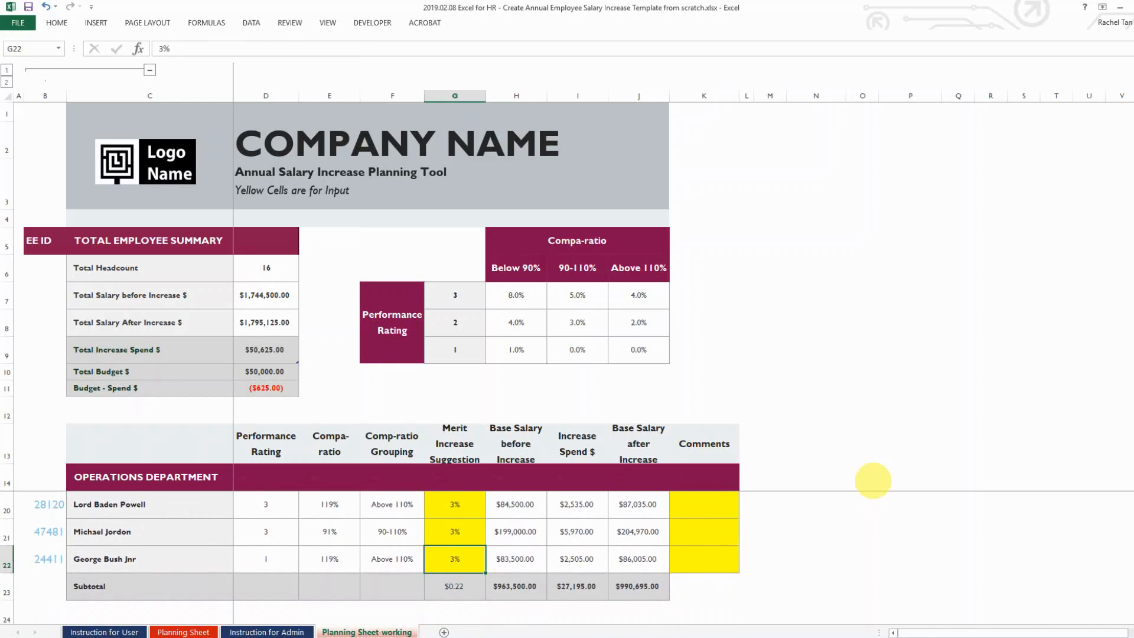
pyautogui.write('1')
pyautogui.press('Left')
pyautogui.press('Up')
pyautogui.press('Right')
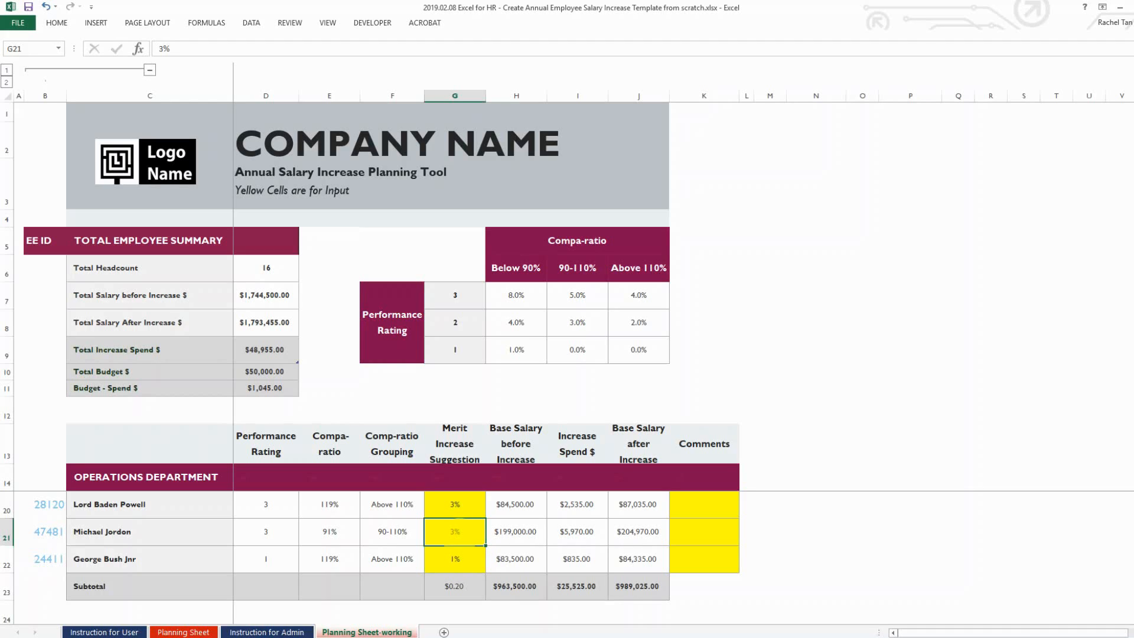
pyautogui.scroll(2, 401, 561)
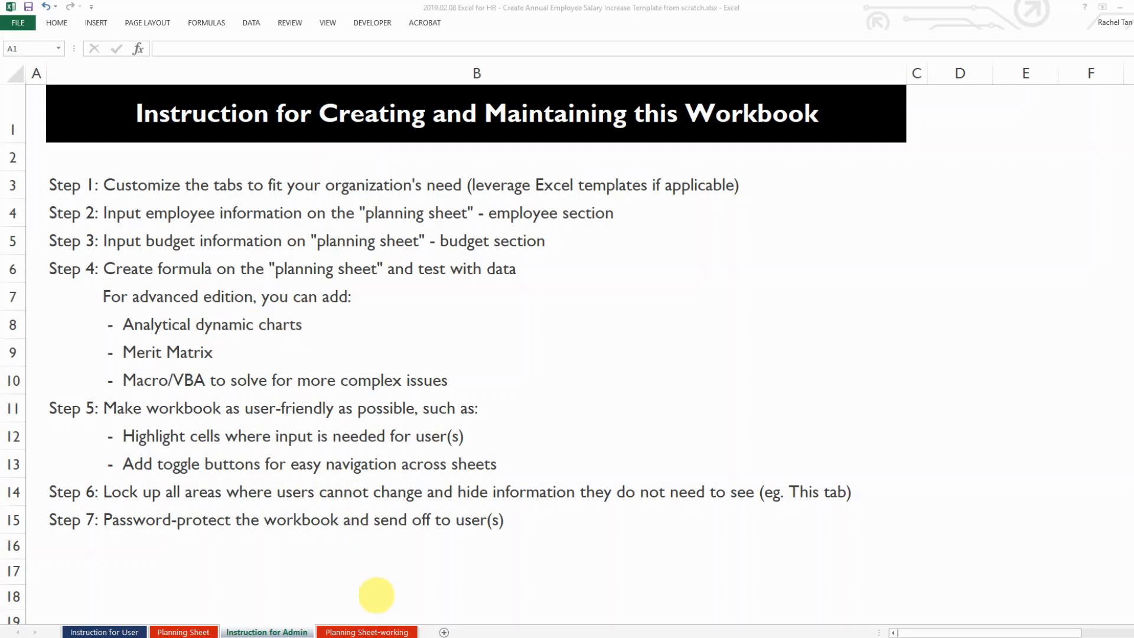
# Return to the Planning Sheet-working tab holding the salary planning table
pyautogui.click(368, 631)
pyautogui.click(367, 631)
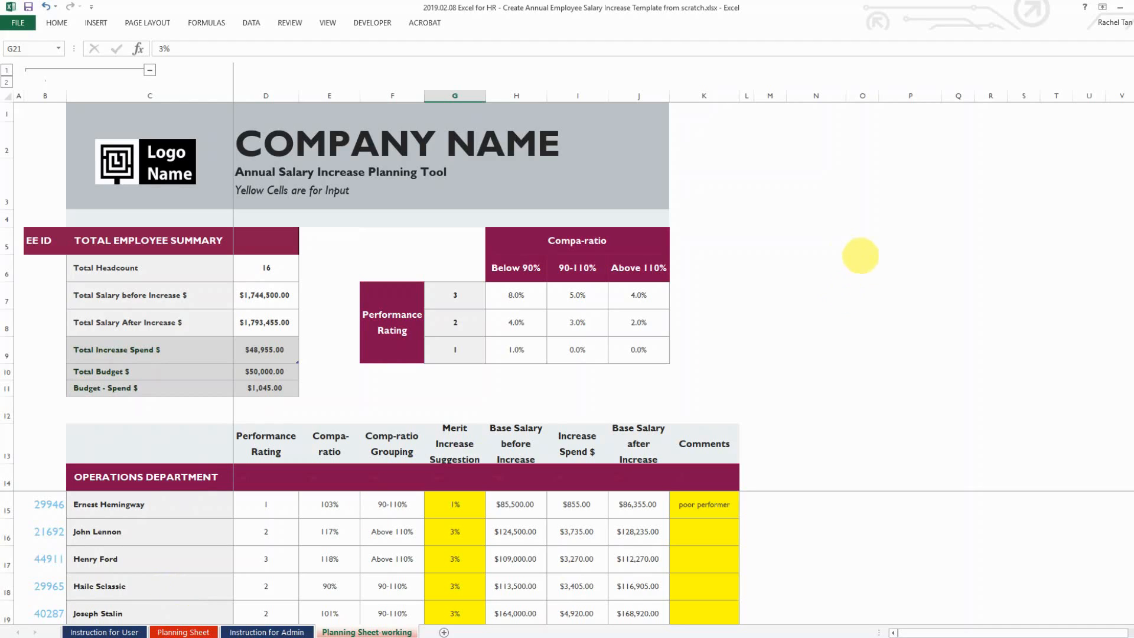
# Enter the department names Operations, Marketing and Admin in O6:O8 of the summary table
pyautogui.click(848, 237)
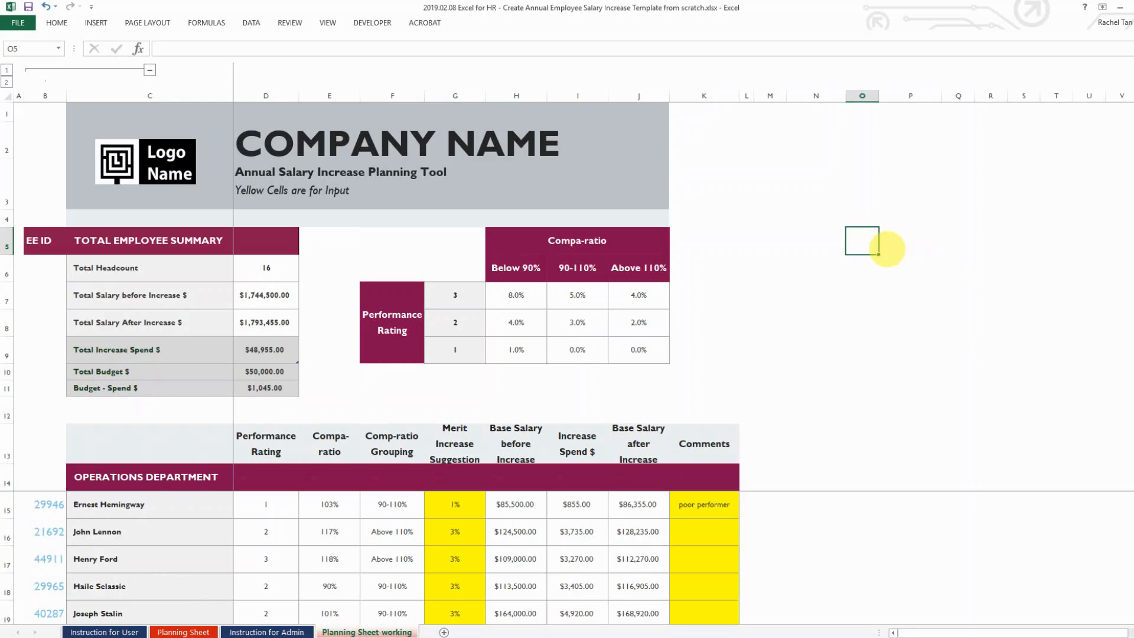
pyautogui.click(887, 254)
pyautogui.write('Op')
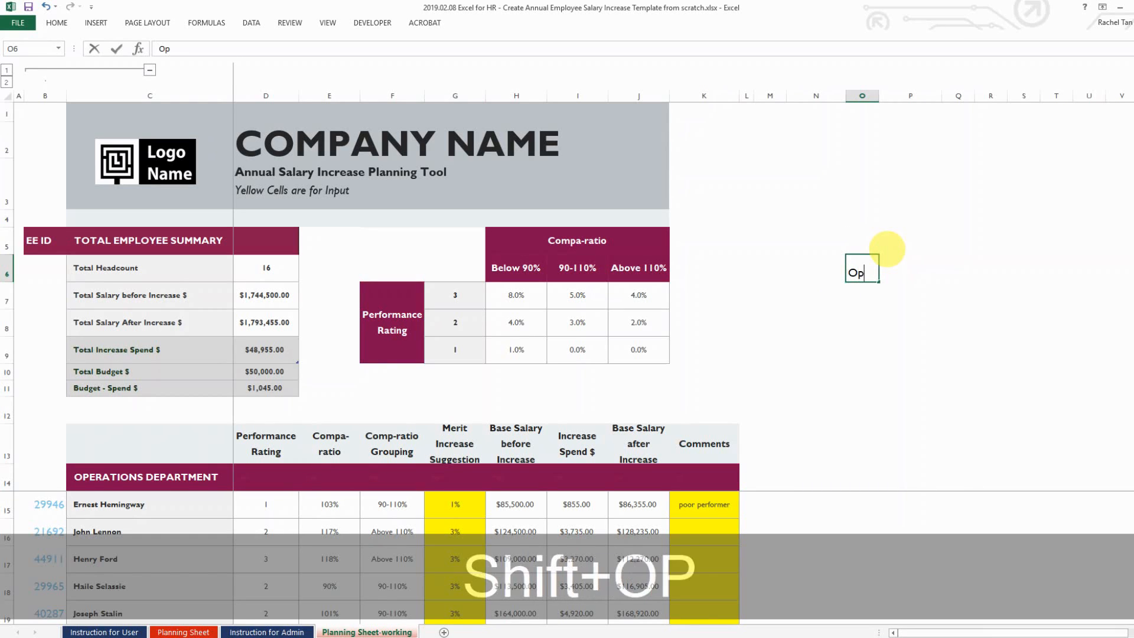
pyautogui.write('erations')
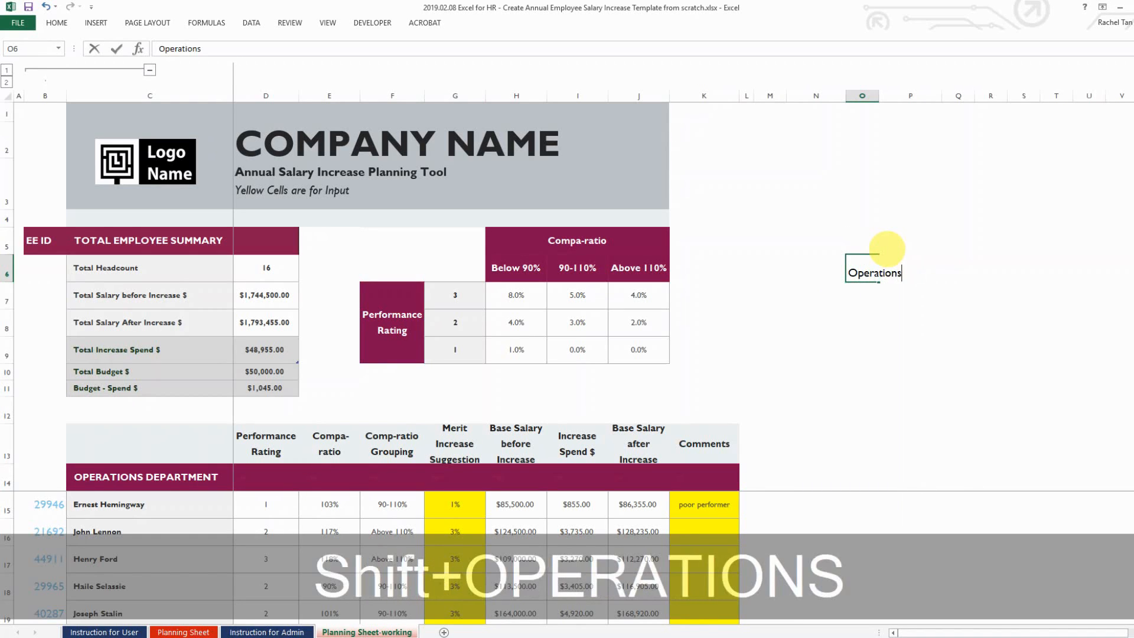
pyautogui.press('Down')
pyautogui.write('Marketing')
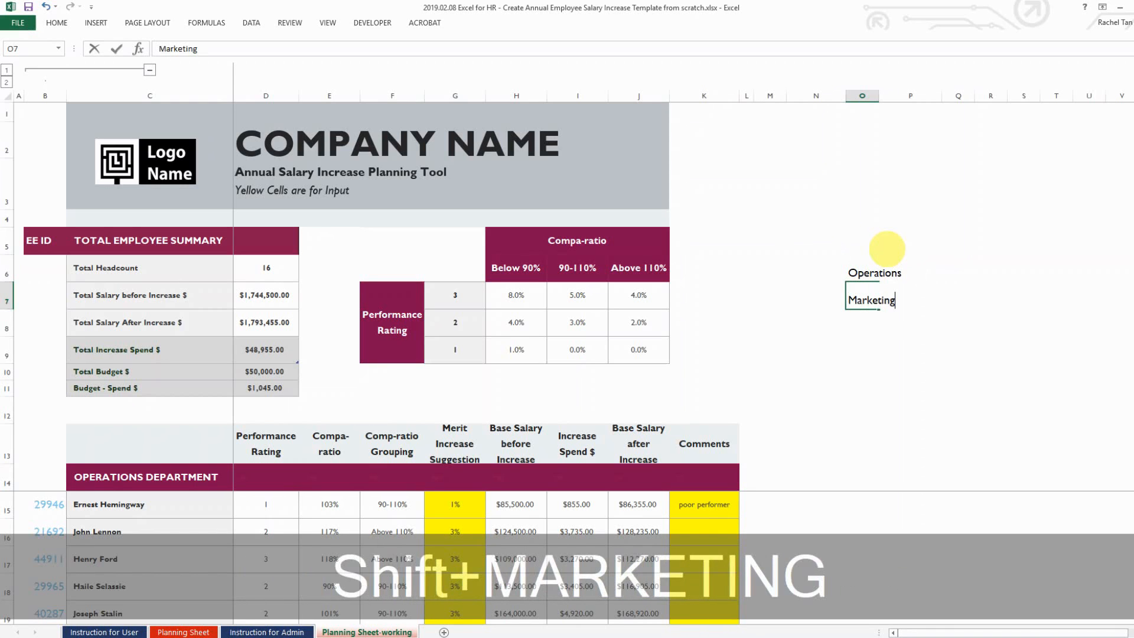
pyautogui.press('Down')
pyautogui.write('Admin')
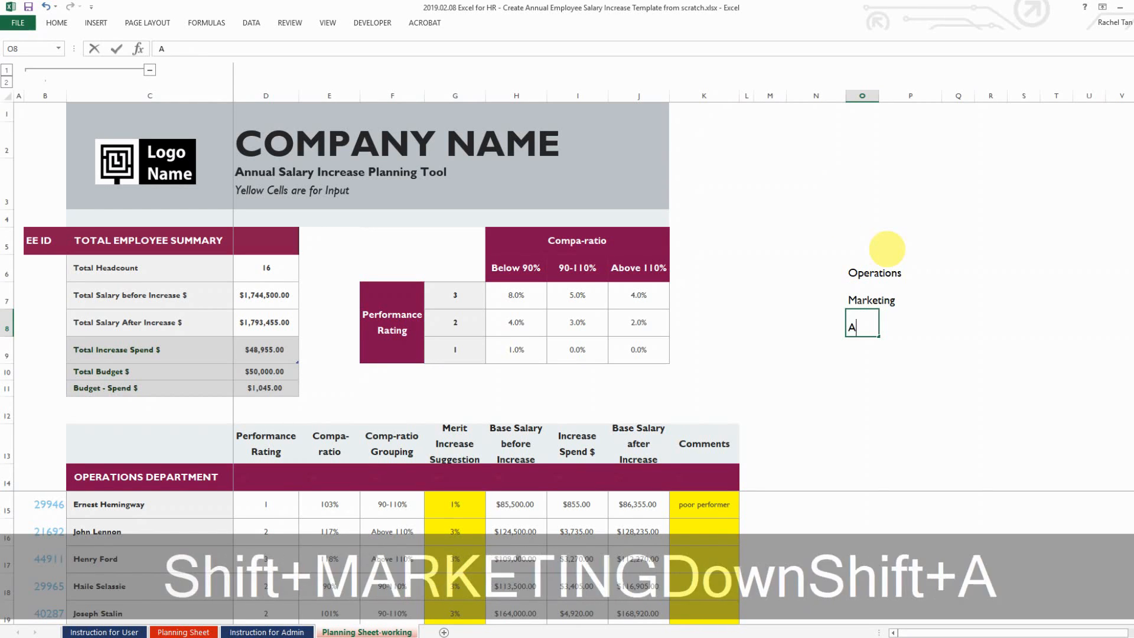
pyautogui.press('Tab')
# Add the summary headings 'Headcount' and 'Increase Spend $' above the department rows
pyautogui.press('Up')
pyautogui.press('Up')
pyautogui.press('Up')
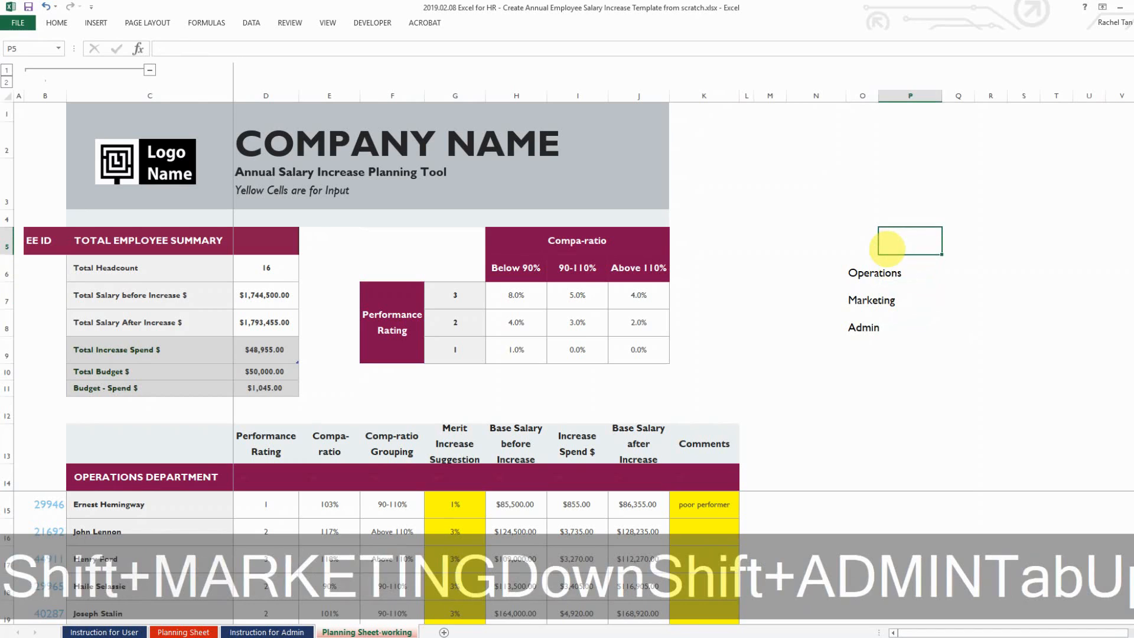
pyautogui.write('Head')
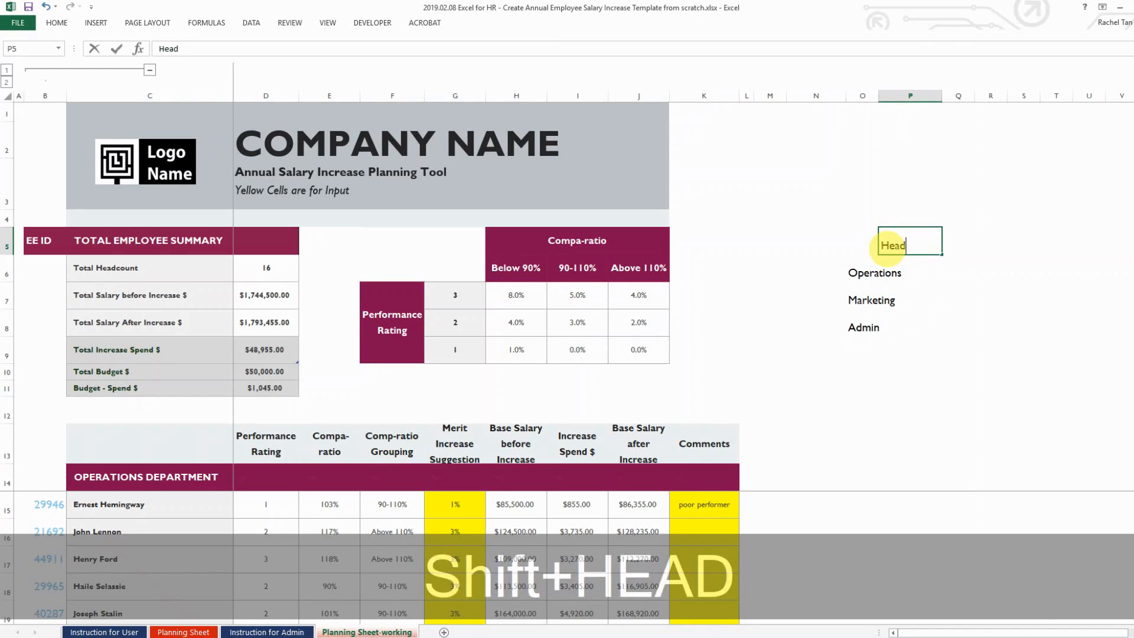
pyautogui.write('count')
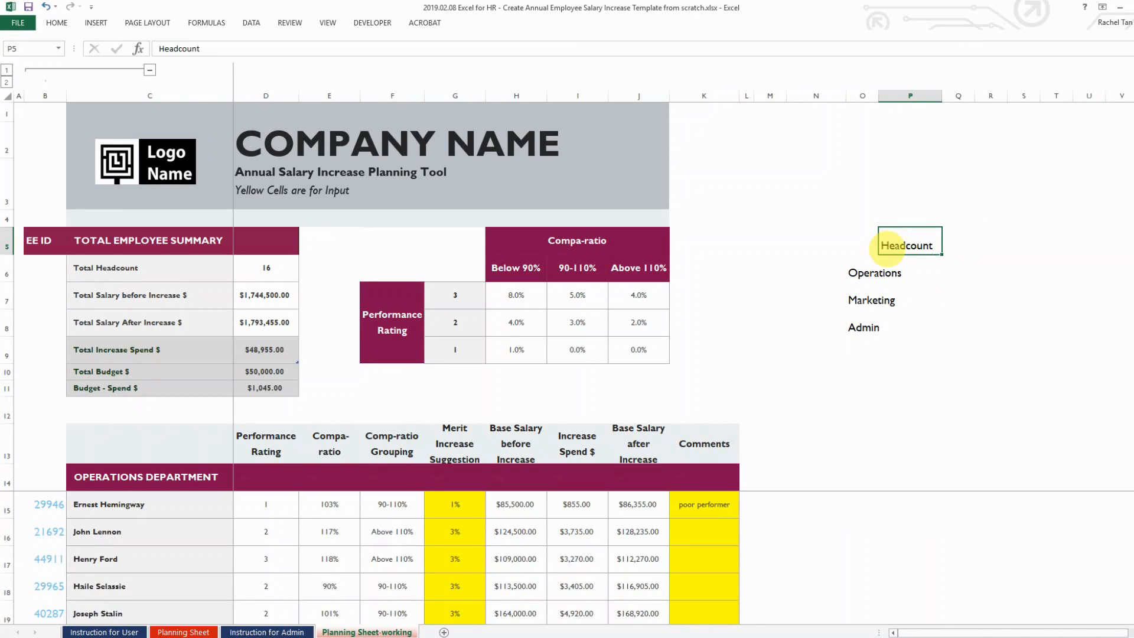
pyautogui.press('Tab')
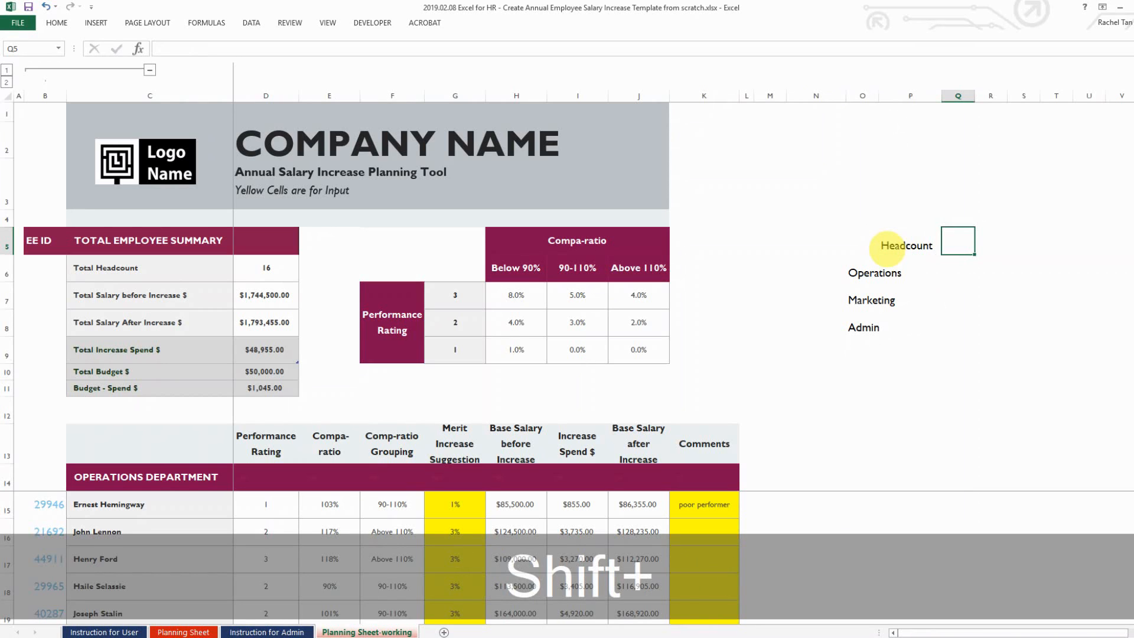
pyautogui.write('Increase Spe')
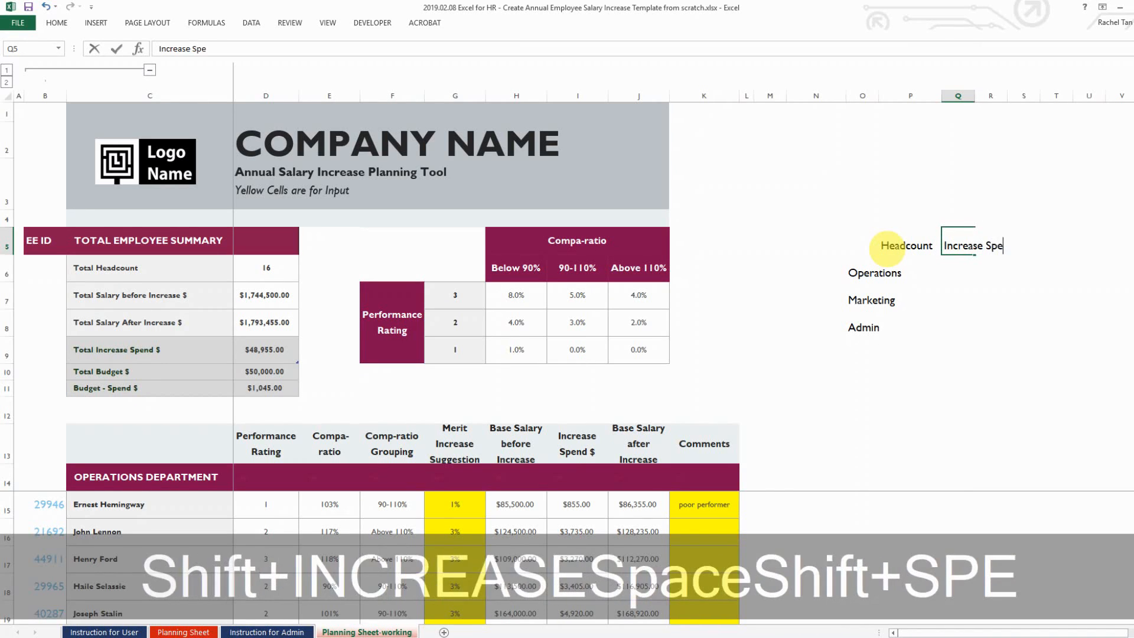
pyautogui.write('ndi')
pyautogui.press('BackSpace')
pyautogui.write('$')
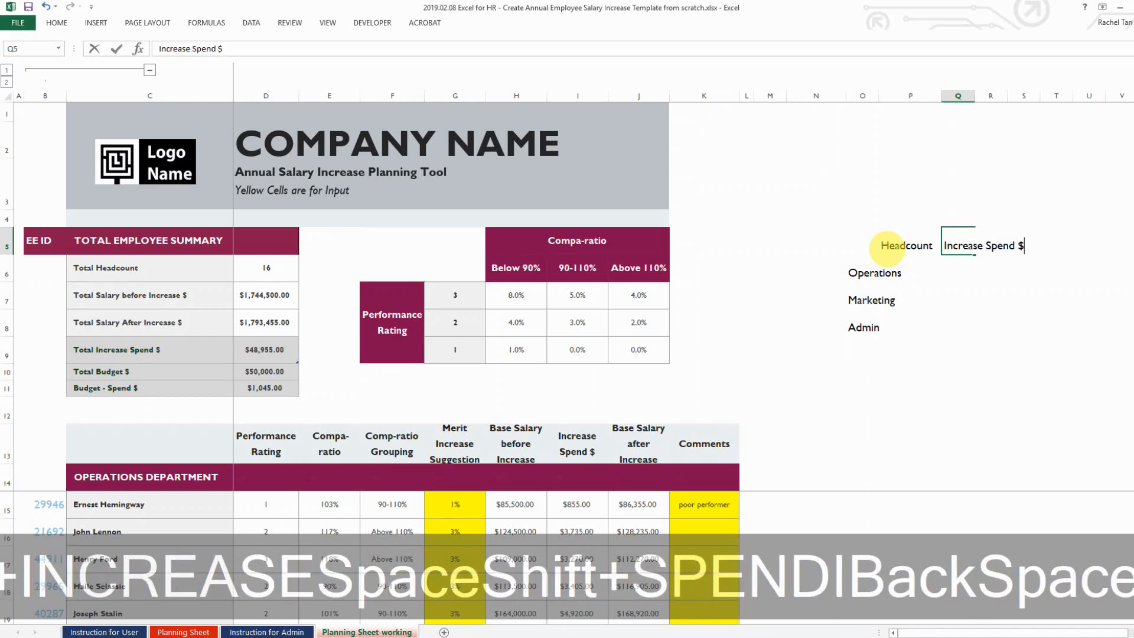
pyautogui.press('Return')
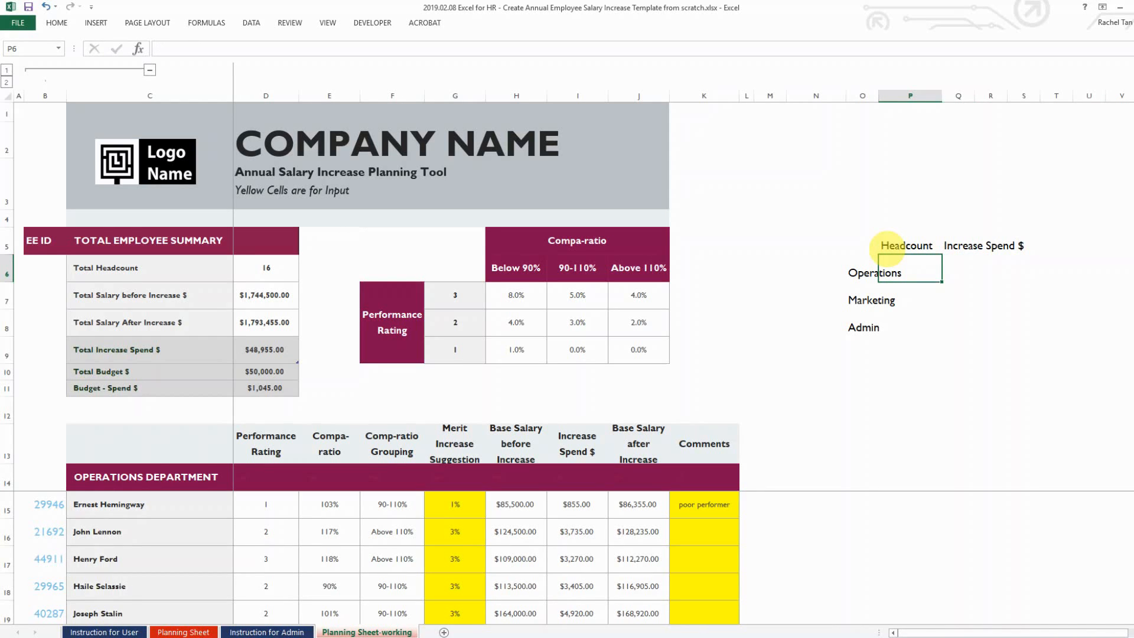
# Enter a COUNTIF ">0" formula on the Operations employee IDs in P6, giving a headcount of 8
pyautogui.write('=')
pyautogui.press('Escape')
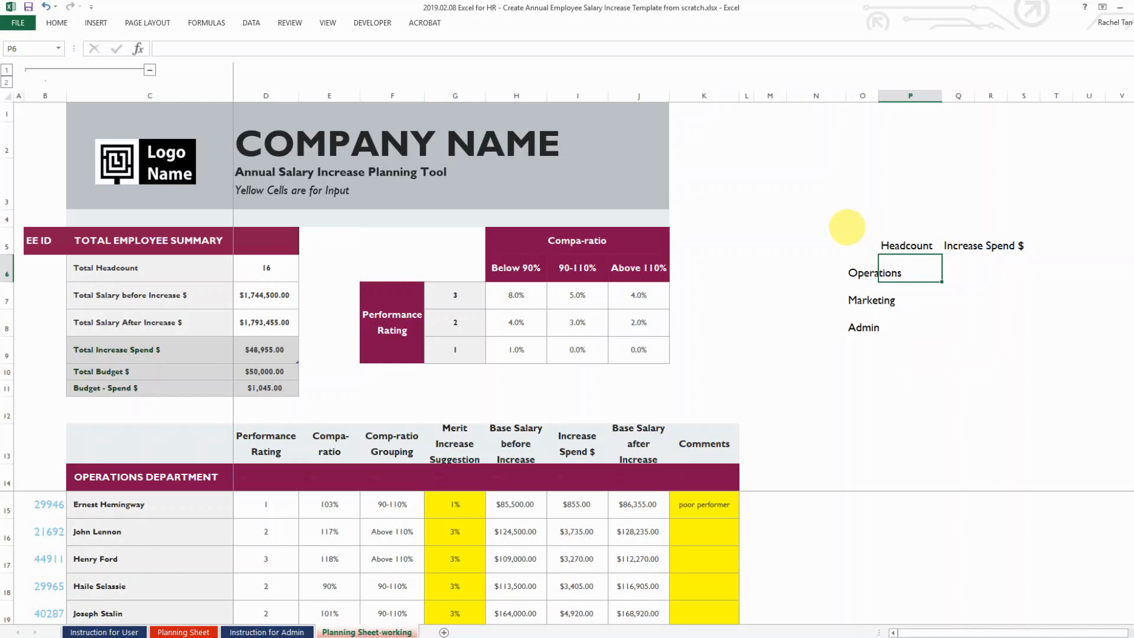
pyautogui.write('=cou')
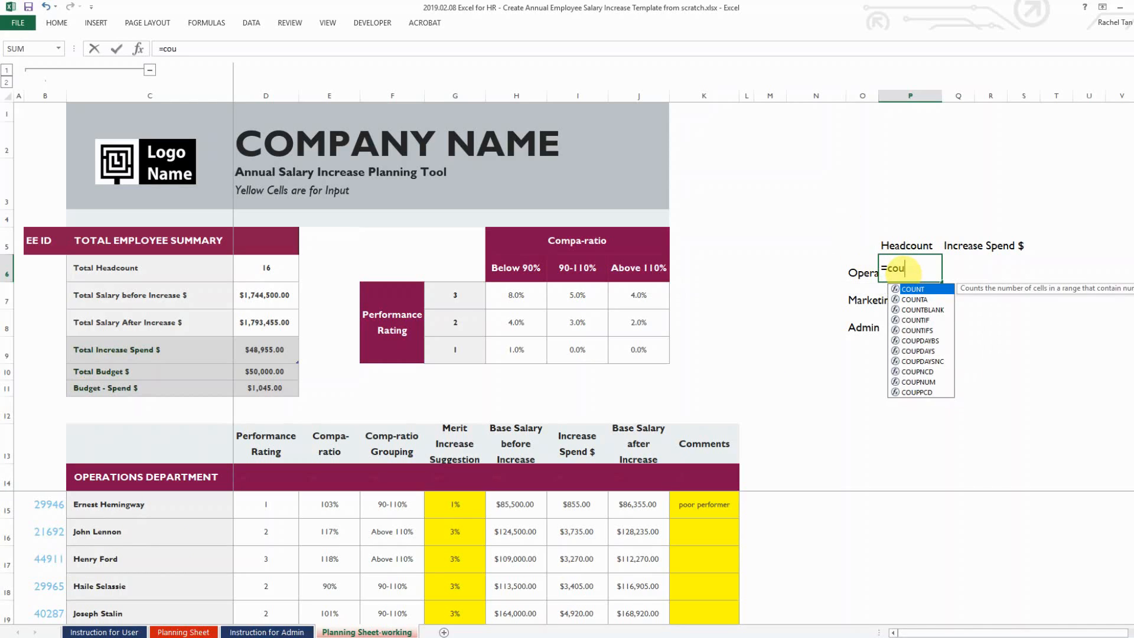
pyautogui.write('ntif')
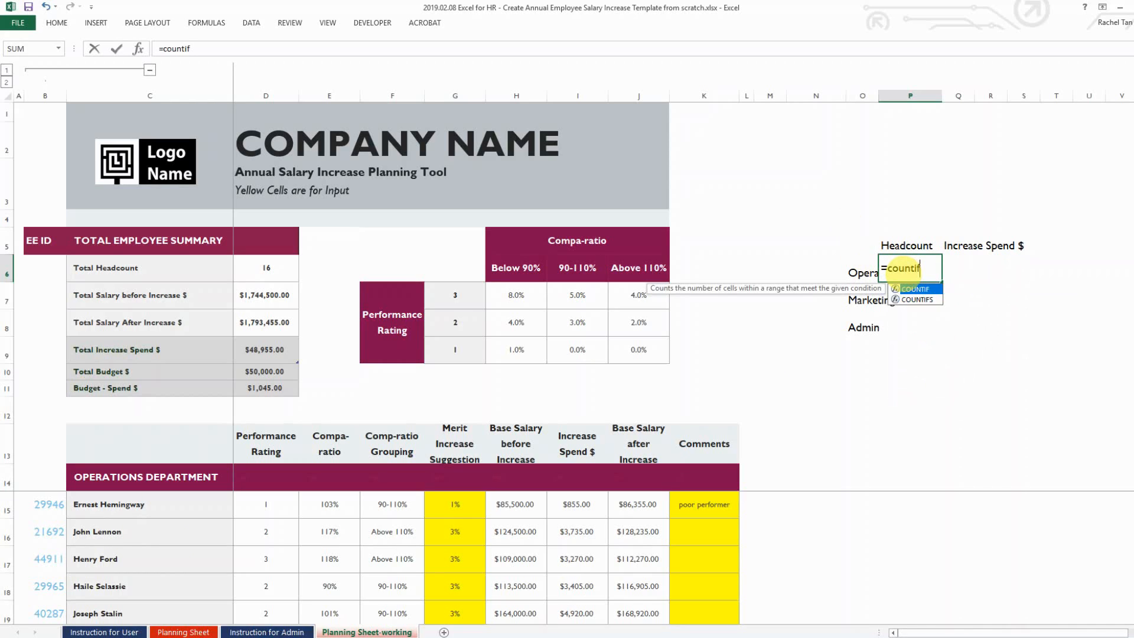
pyautogui.press('Tab')
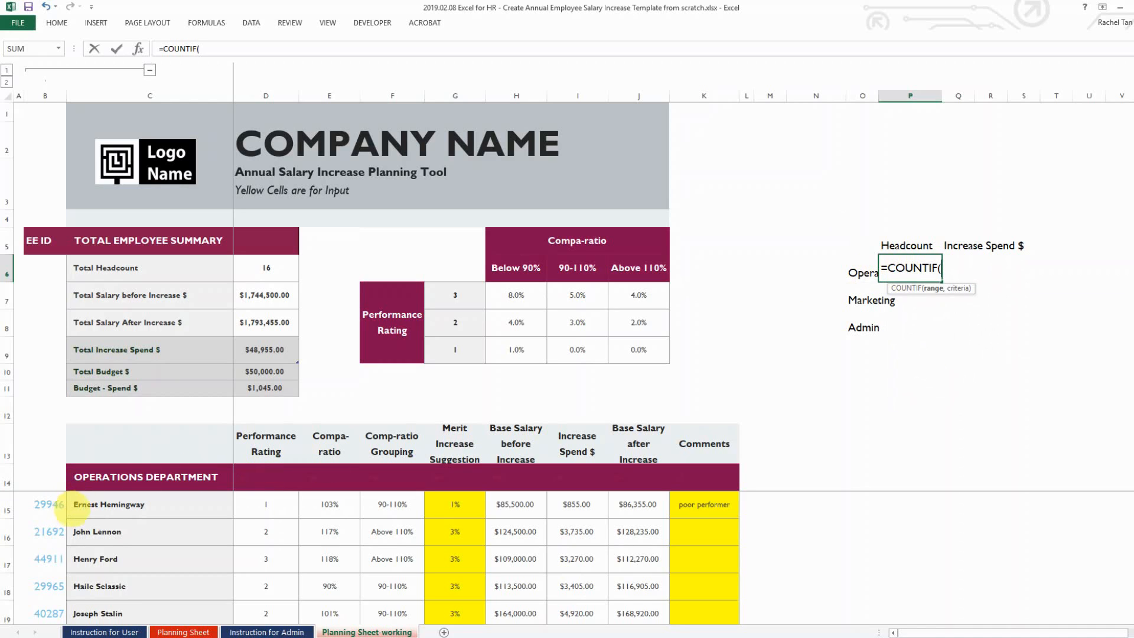
pyautogui.click(79, 505)
pyautogui.press('Up')
pyautogui.hotkey('shift', 'Down')
pyautogui.hotkey('shift', 'Down')
pyautogui.hotkey('shift', 'Down')
pyautogui.hotkey('shift', 'Down')
pyautogui.hotkey('shift', 'Down')
pyautogui.hotkey('shift', 'Down')
pyautogui.hotkey('shift', 'Down')
pyautogui.hotkey('shift', 'Down')
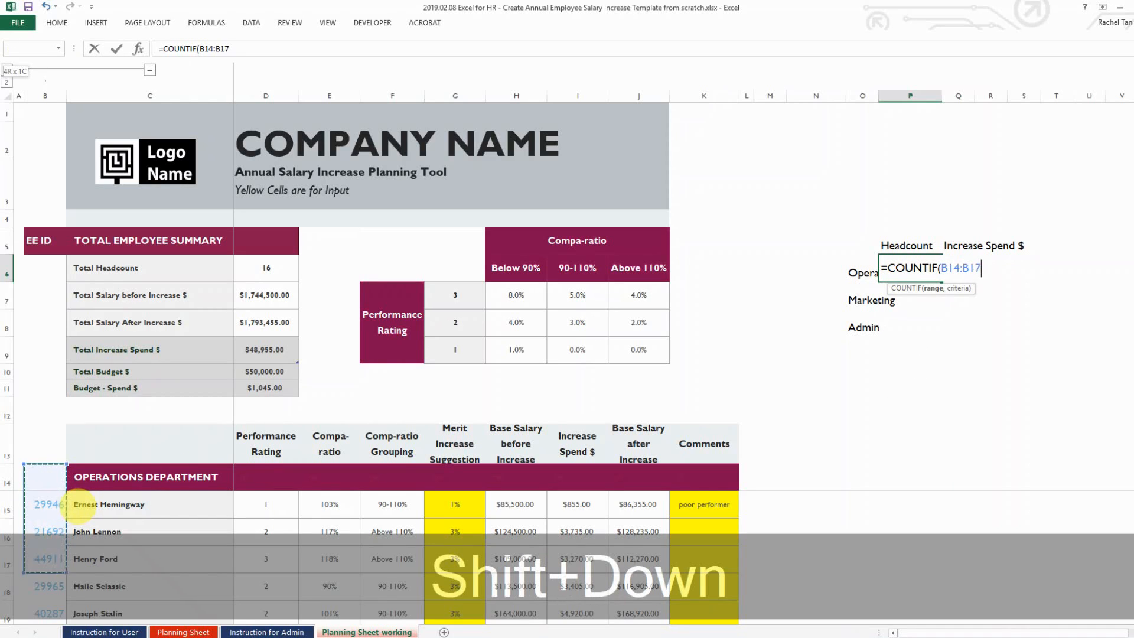
pyautogui.hotkey('shift', 'Down')
pyautogui.hotkey('shift', 'Down')
pyautogui.hotkey('shift', 'Up')
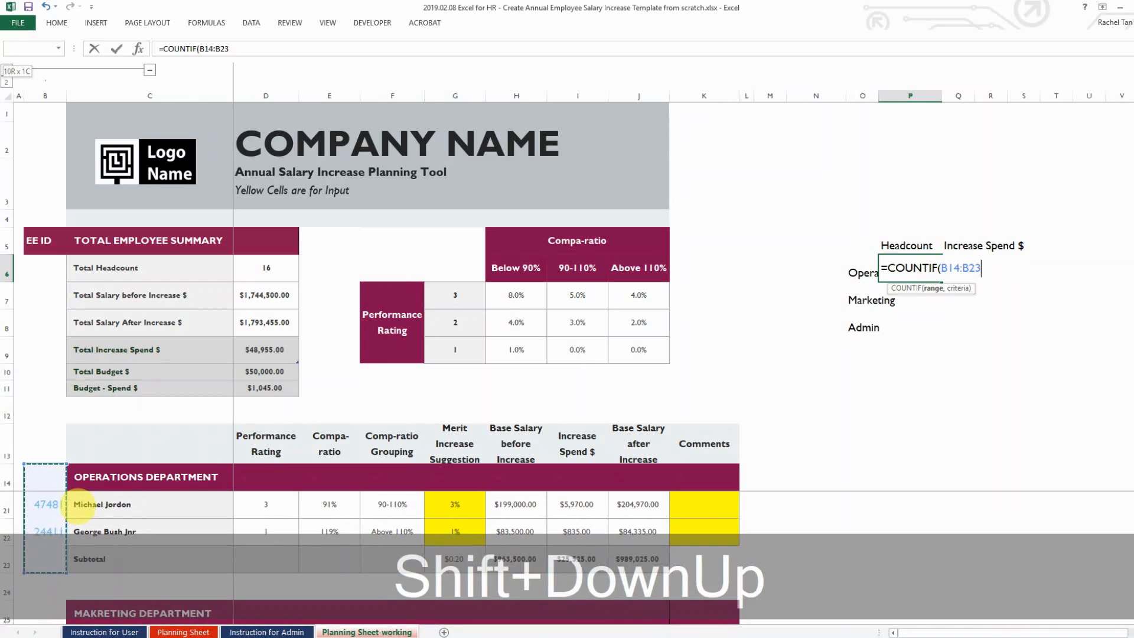
pyautogui.press('F4')
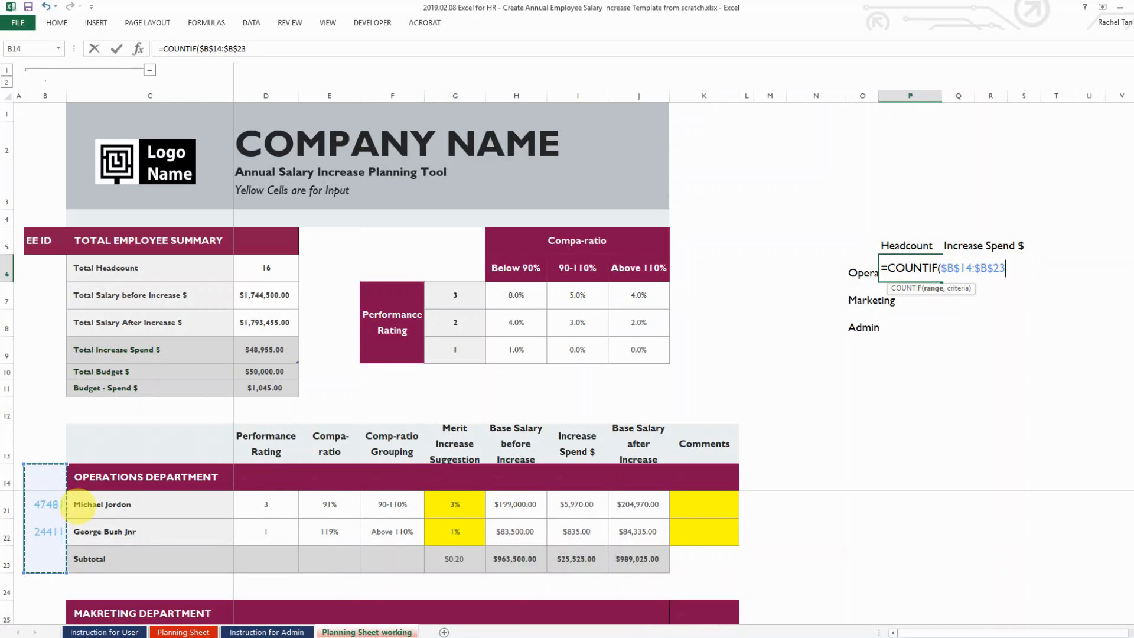
pyautogui.write(',')
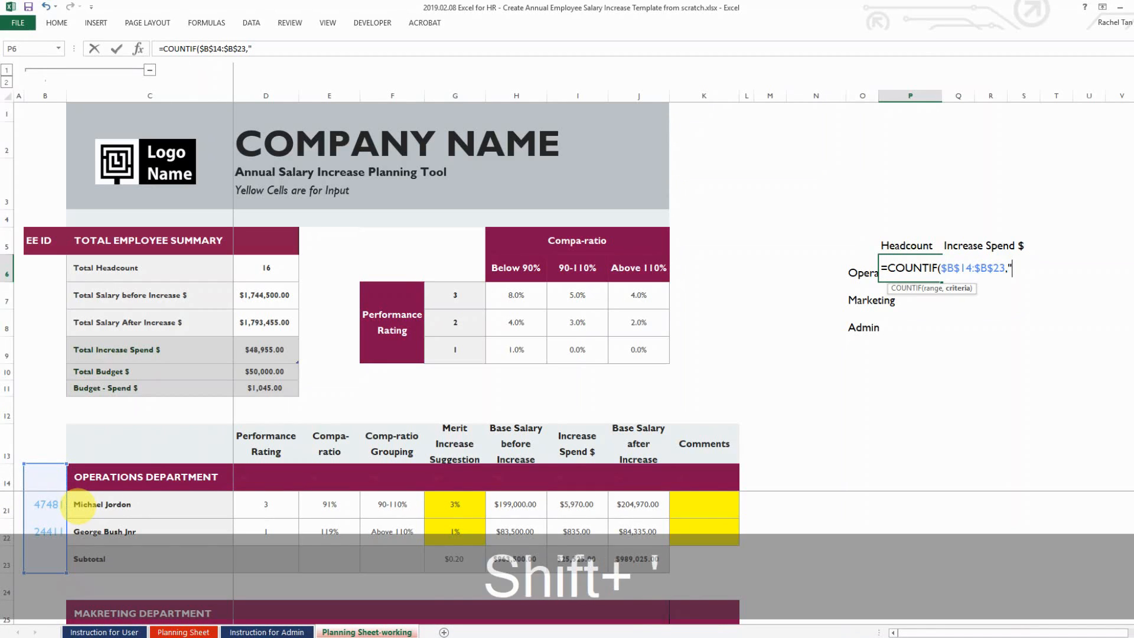
pyautogui.write('">"')
pyautogui.press('BackSpace')
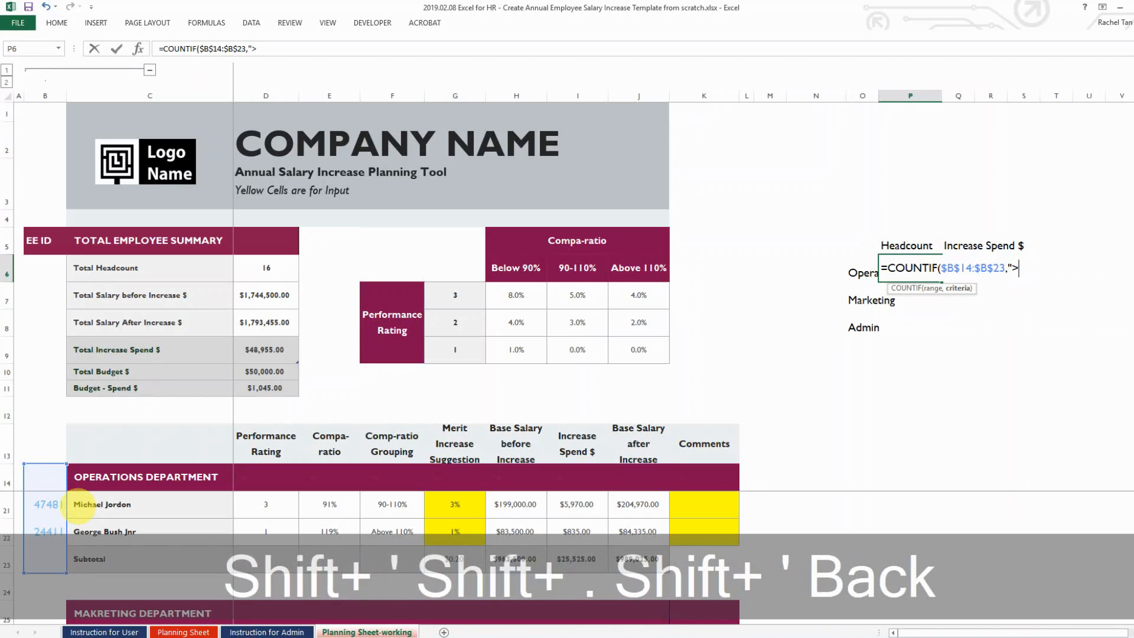
pyautogui.write('0")')
pyautogui.press('Return')
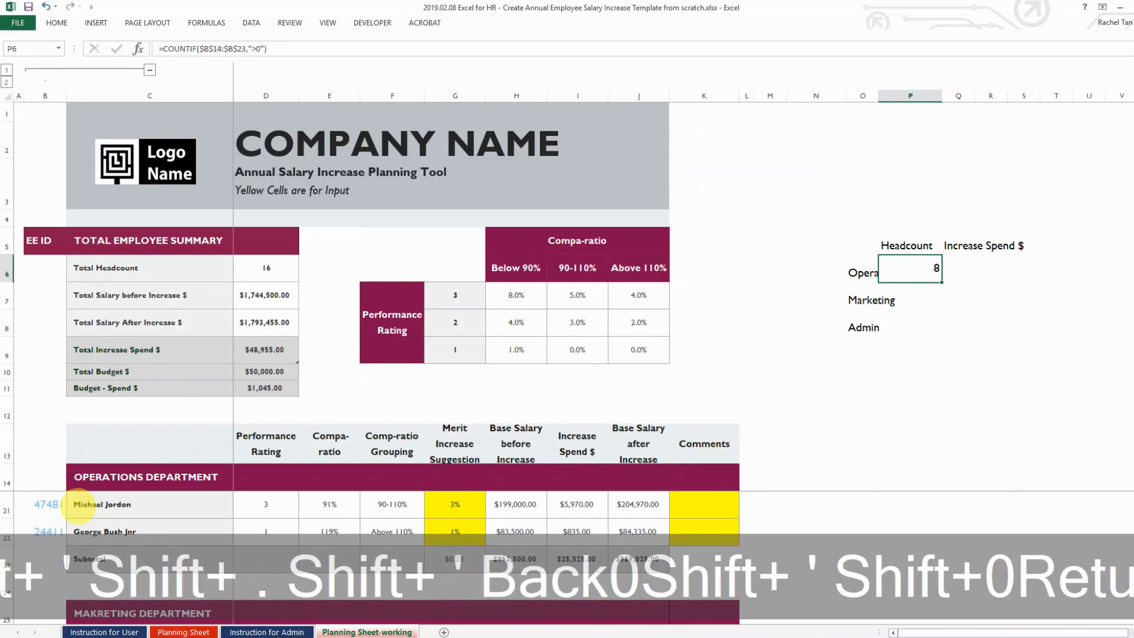
# Enter =COUNTIF($B$25:$B$32,">0") in P7 for the Marketing headcount
pyautogui.write('=COUNTIF(=COUNT(')
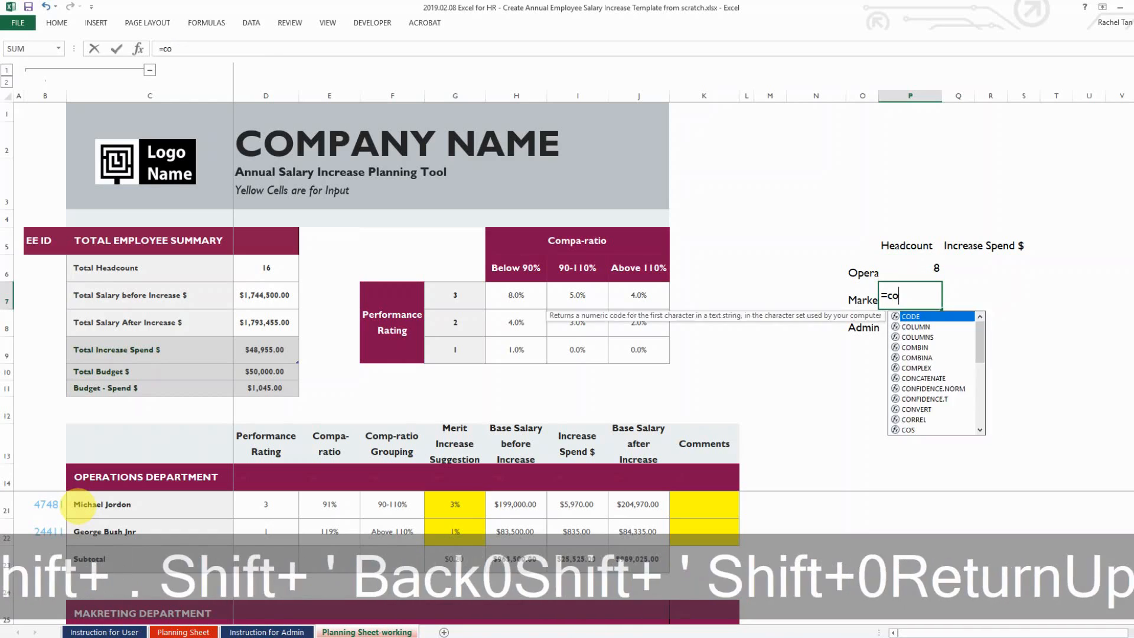
pyautogui.press('BackSpace')
pyautogui.write('if')
pyautogui.press('Tab')
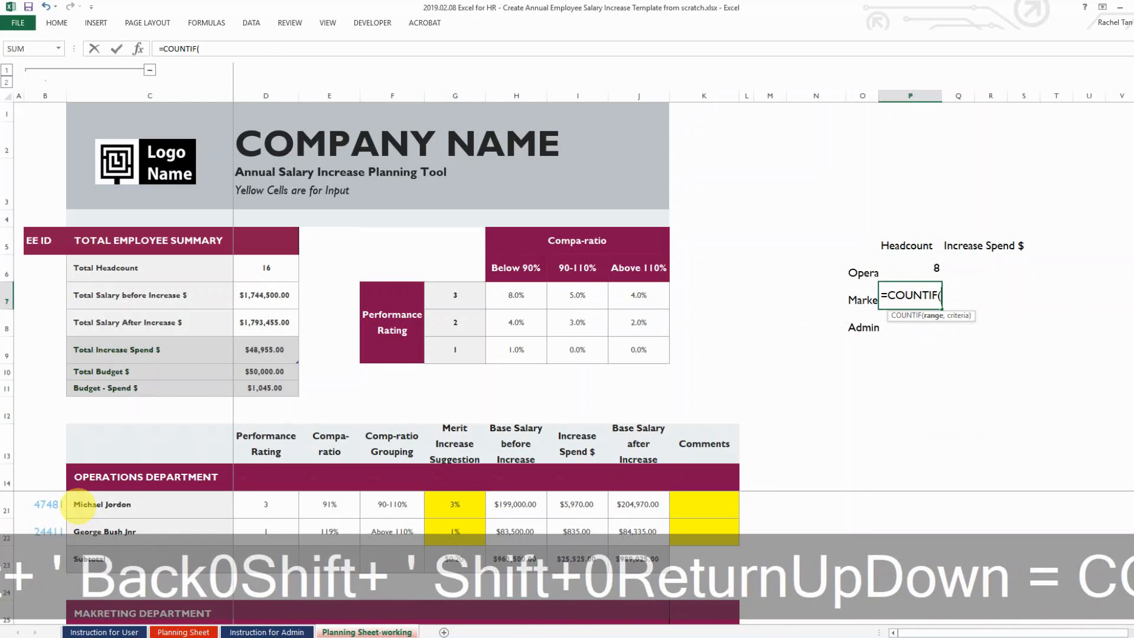
pyautogui.click(48, 608)
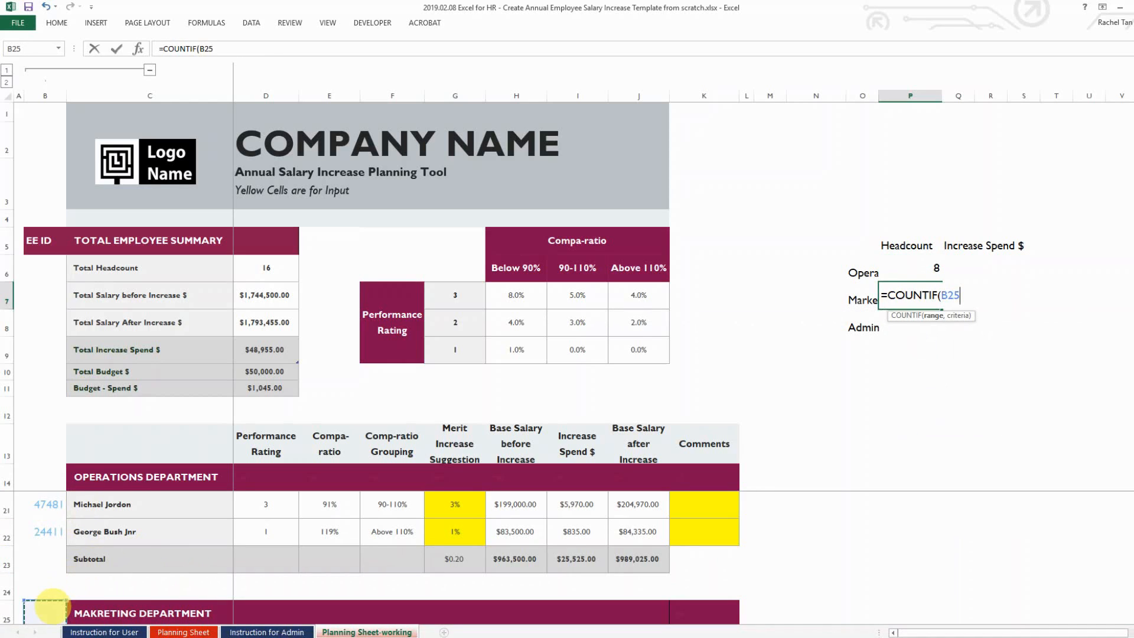
pyautogui.hotkey('shift', 'Down')
pyautogui.hotkey('shift', 'Down')
pyautogui.hotkey('shift', 'Down')
pyautogui.hotkey('shift', 'Down')
pyautogui.hotkey('shift', 'Down')
pyautogui.hotkey('shift', 'Down')
pyautogui.hotkey('shift', 'Down')
pyautogui.hotkey('shift', 'Down')
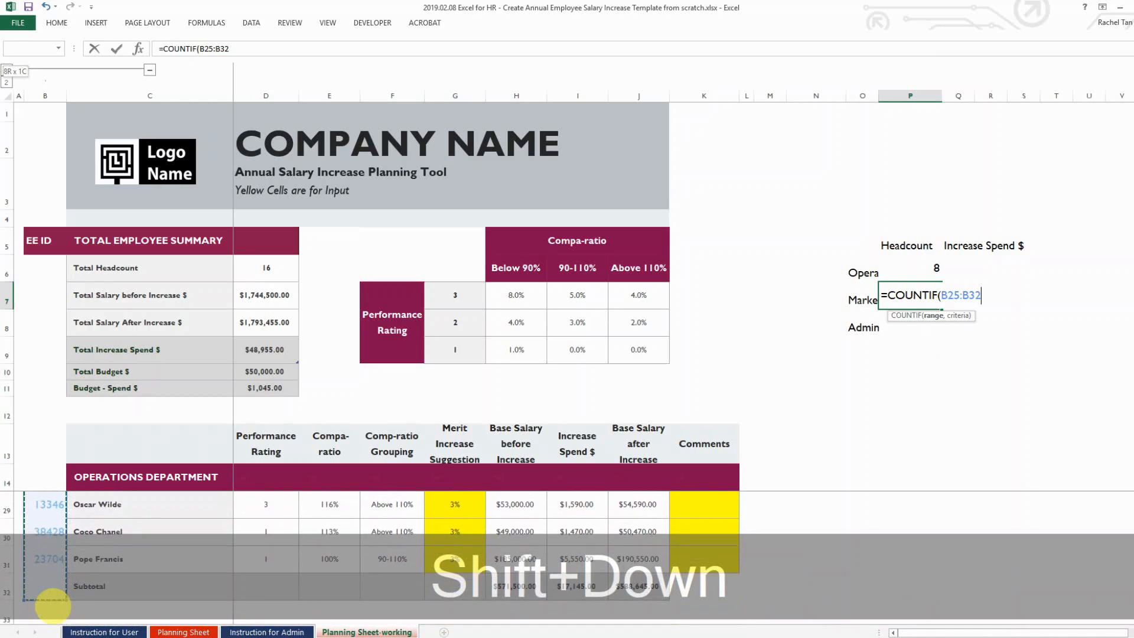
pyautogui.hotkey('shift', 'Up')
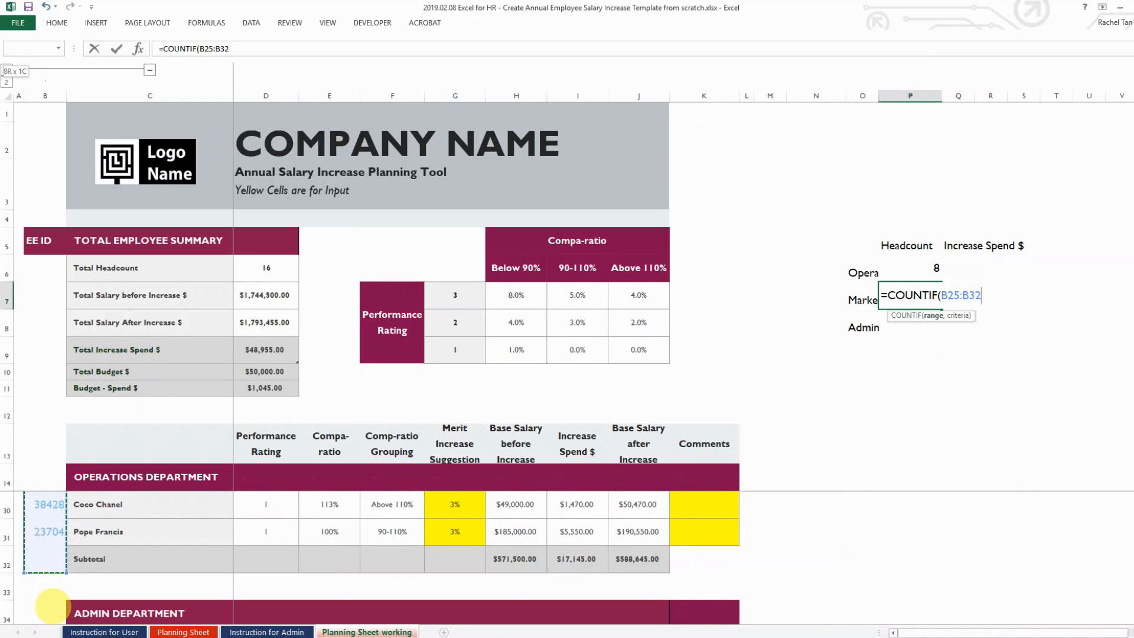
pyautogui.press('F4')
pyautogui.write(',">')
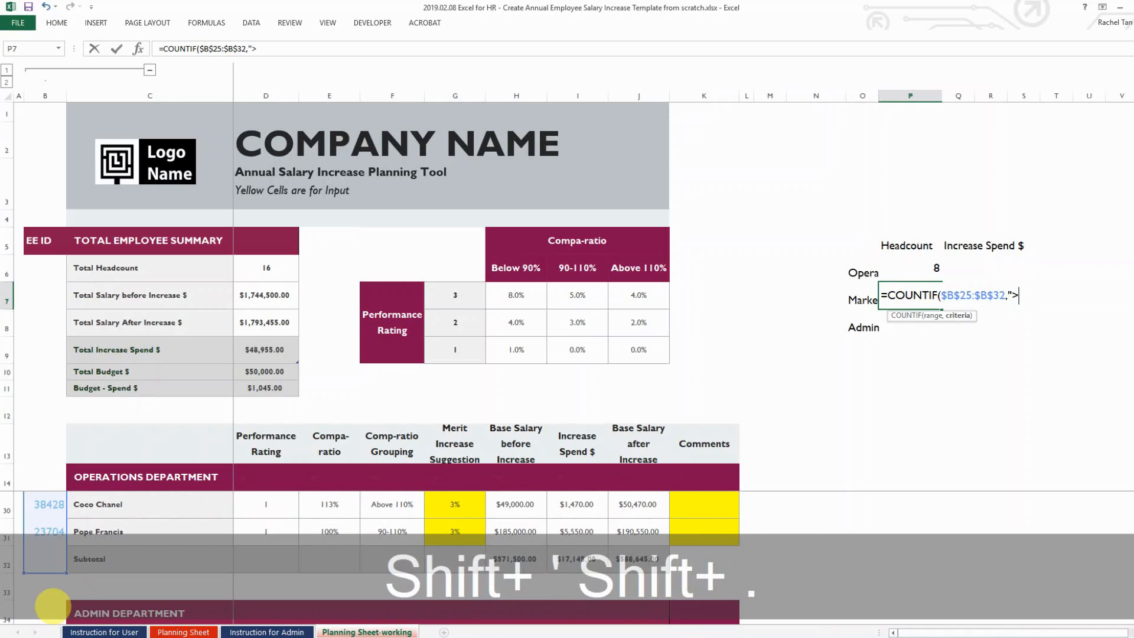
pyautogui.write('0")')
pyautogui.press('Return')
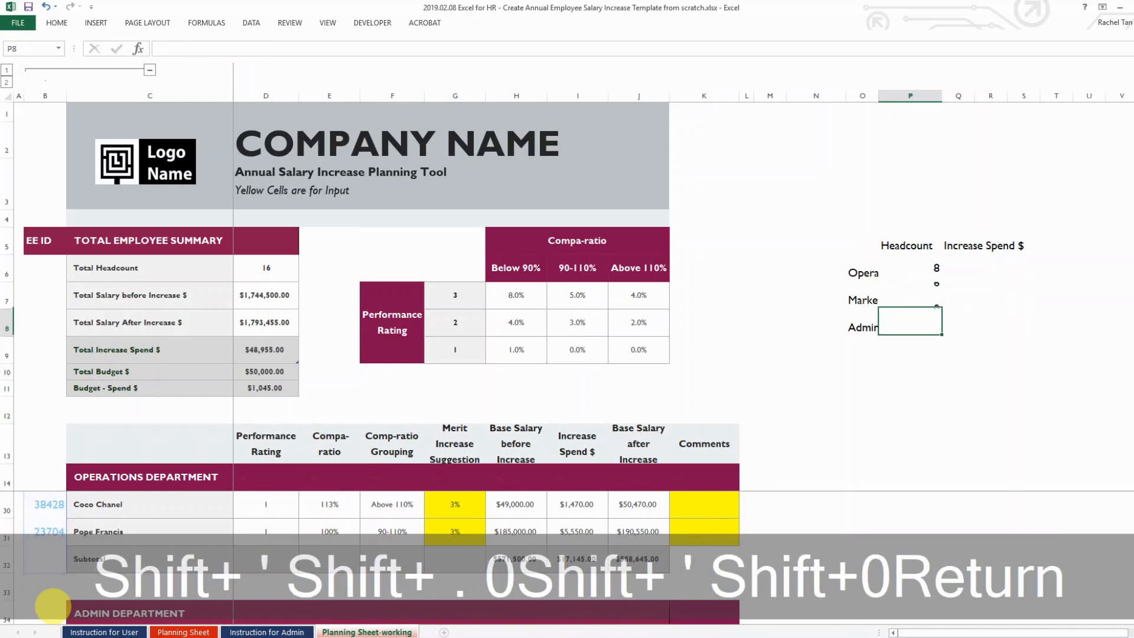
# Enter =COUNTIF($B$34:$B$37,">0") in P8, counting 2 Admin employees
pyautogui.write('=')
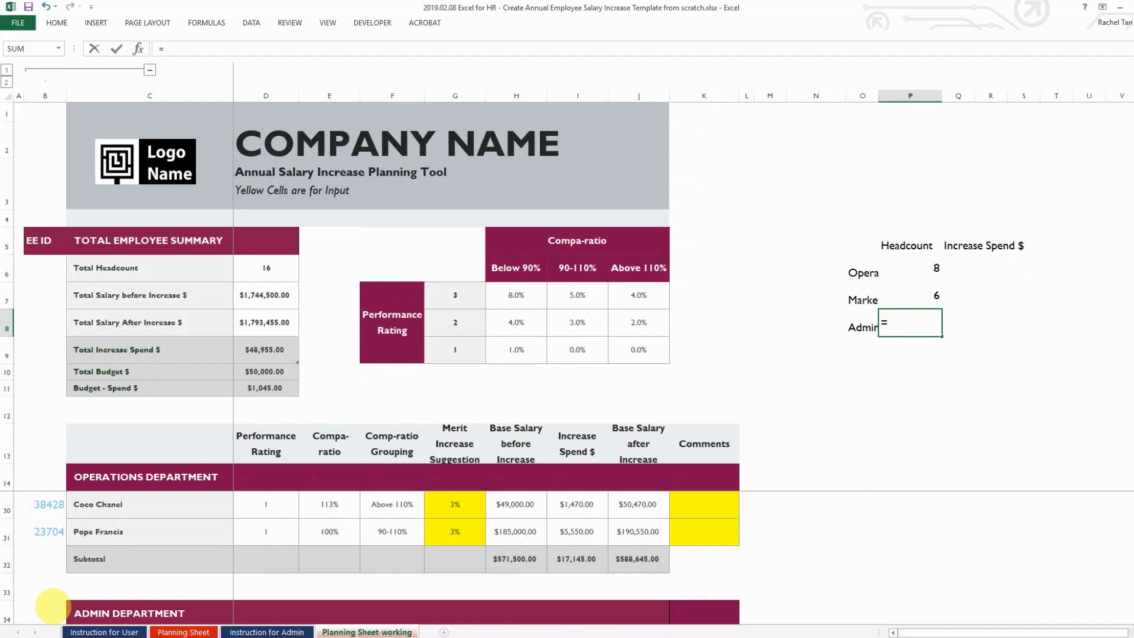
pyautogui.write('countig')
pyautogui.press('Tab')
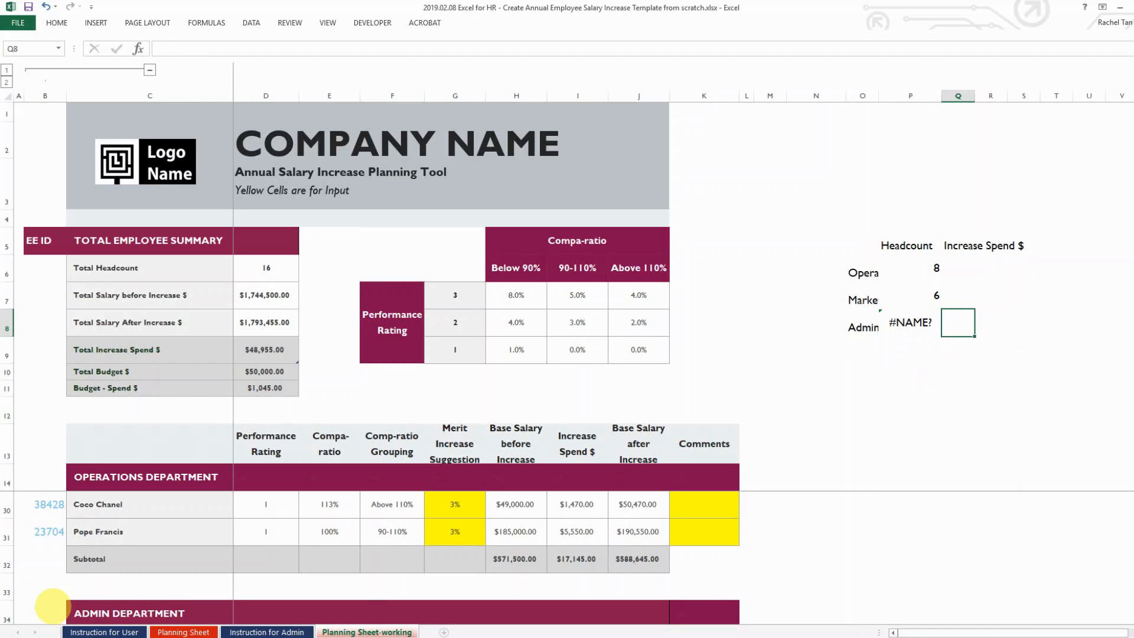
pyautogui.press('Left')
pyautogui.write('=count')
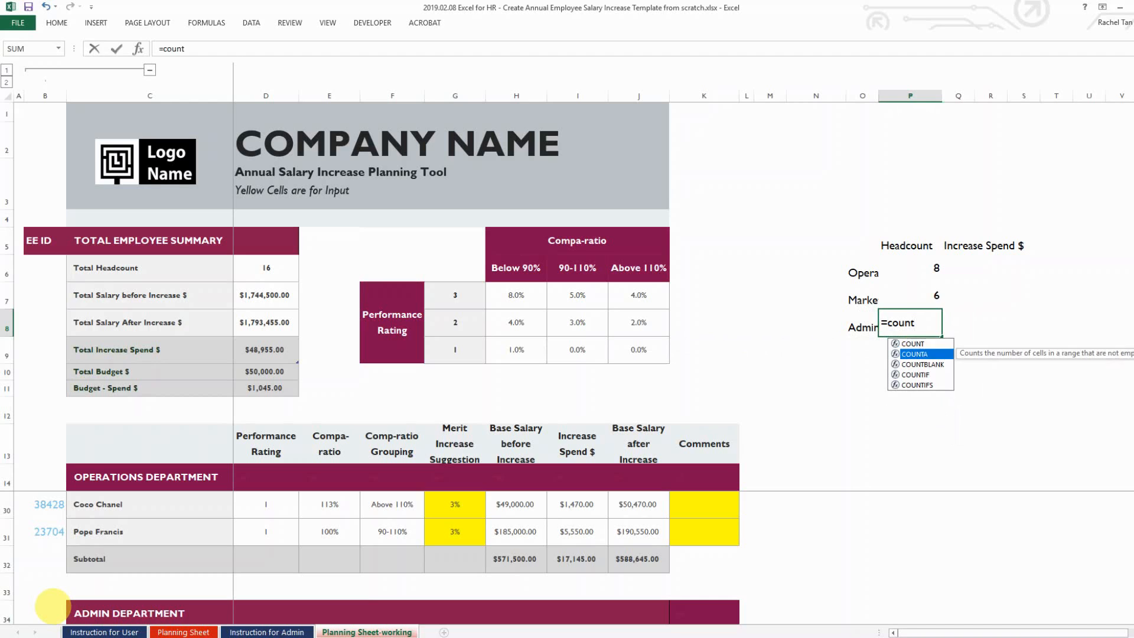
pyautogui.press('Down')
pyautogui.press('Down')
pyautogui.press('Tab')
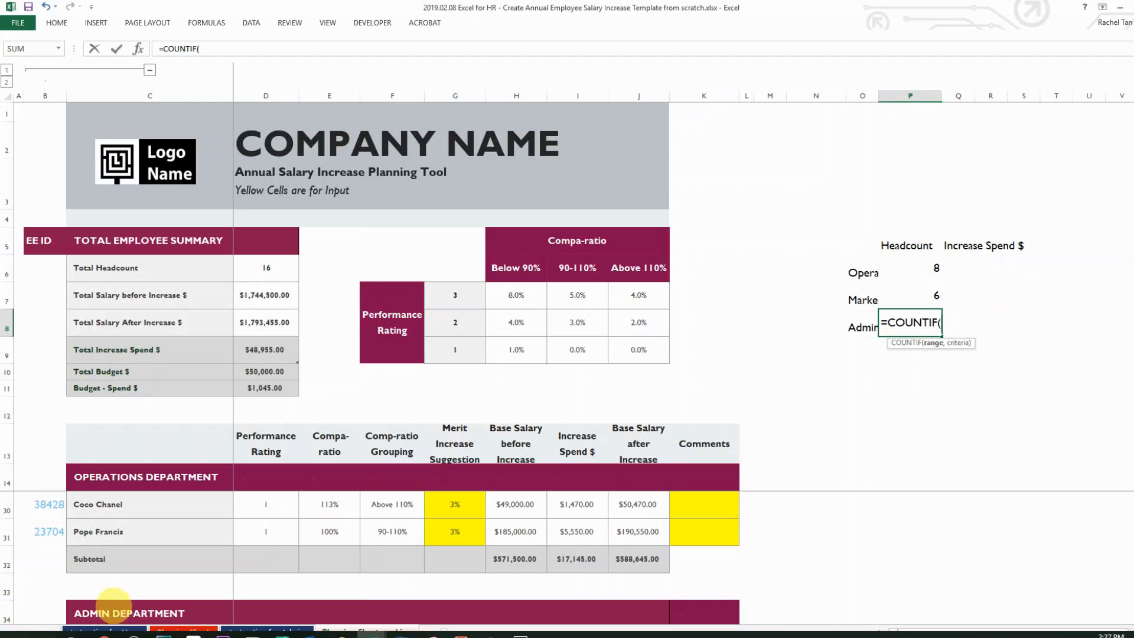
pyautogui.click(52, 606)
pyautogui.hotkey('shift', 'Down')
pyautogui.hotkey('shift', 'Down')
pyautogui.hotkey('shift', 'Down')
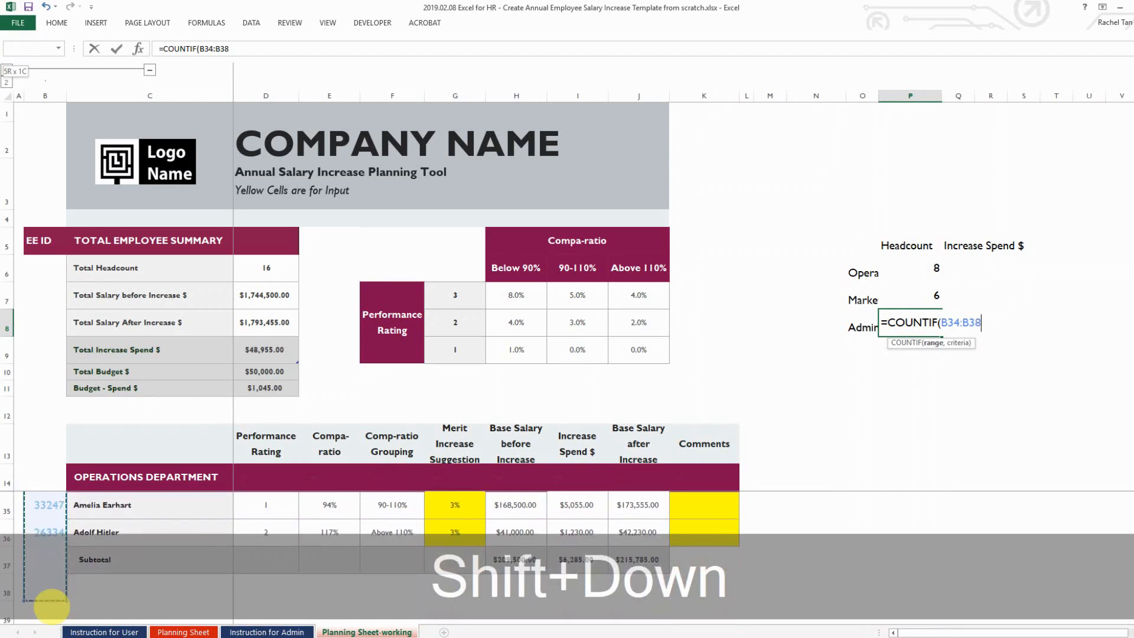
pyautogui.press('F4')
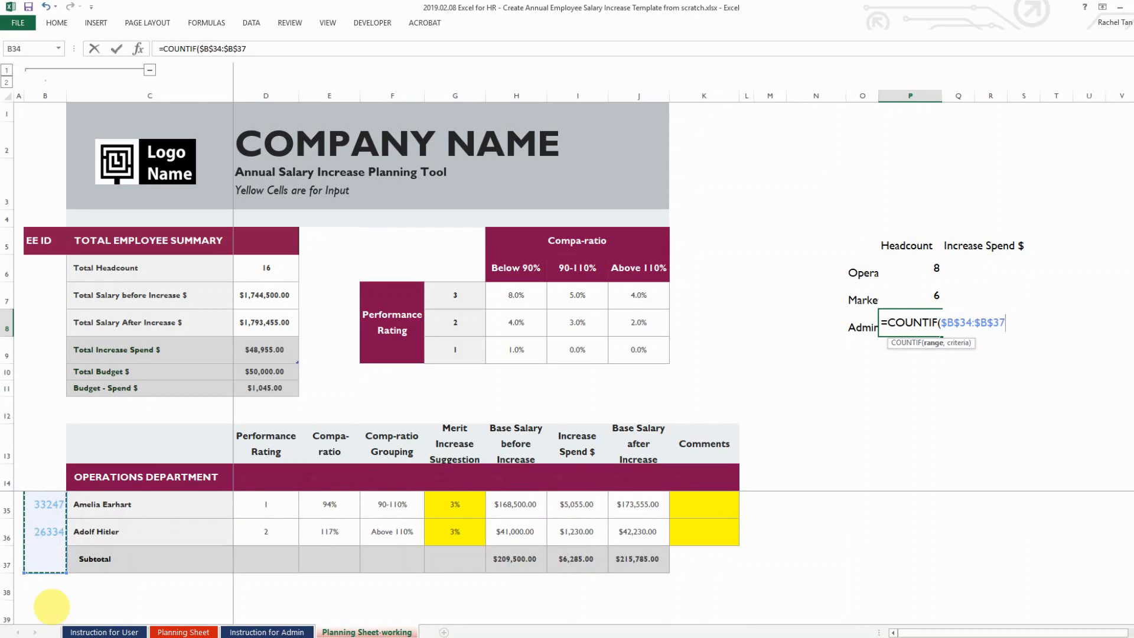
pyautogui.write(',">')
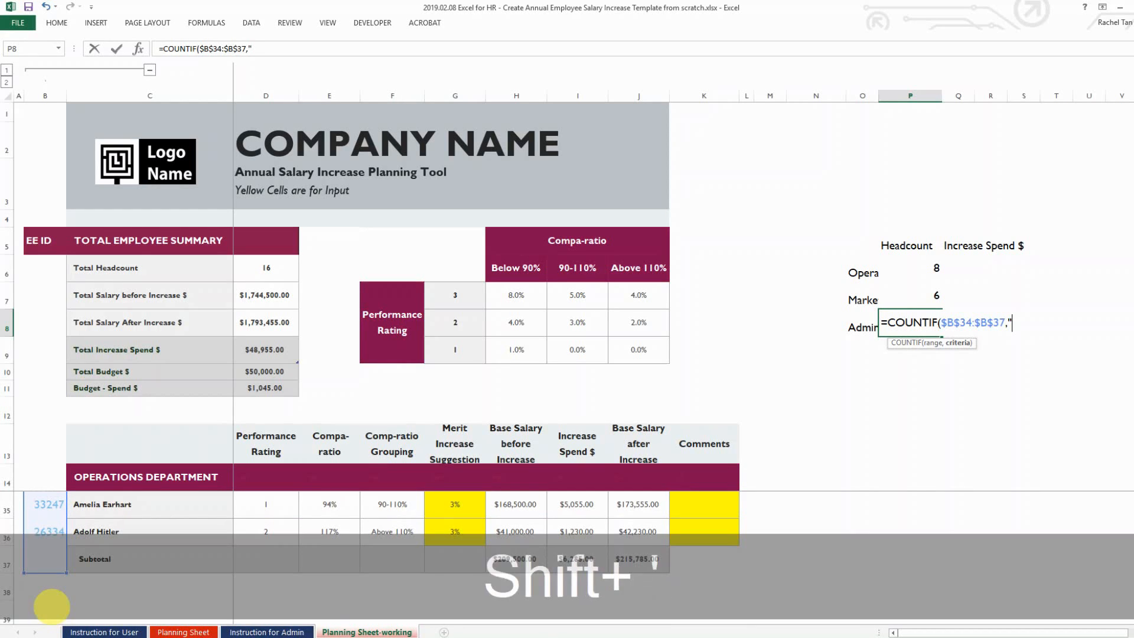
pyautogui.write('0")')
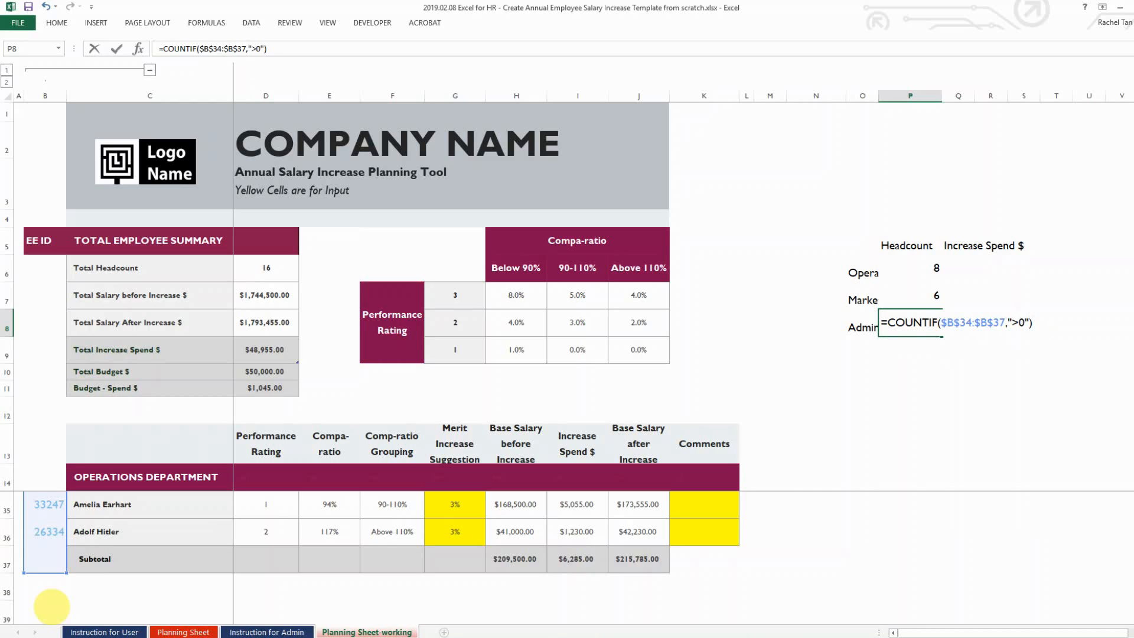
pyautogui.press('Return')
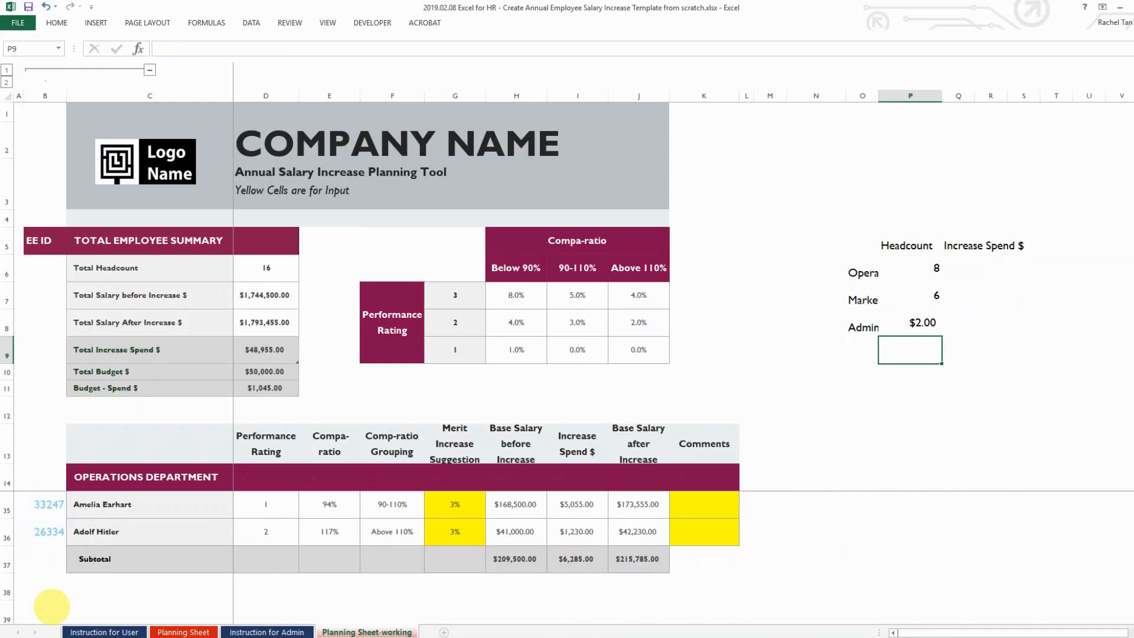
pyautogui.press('Up')
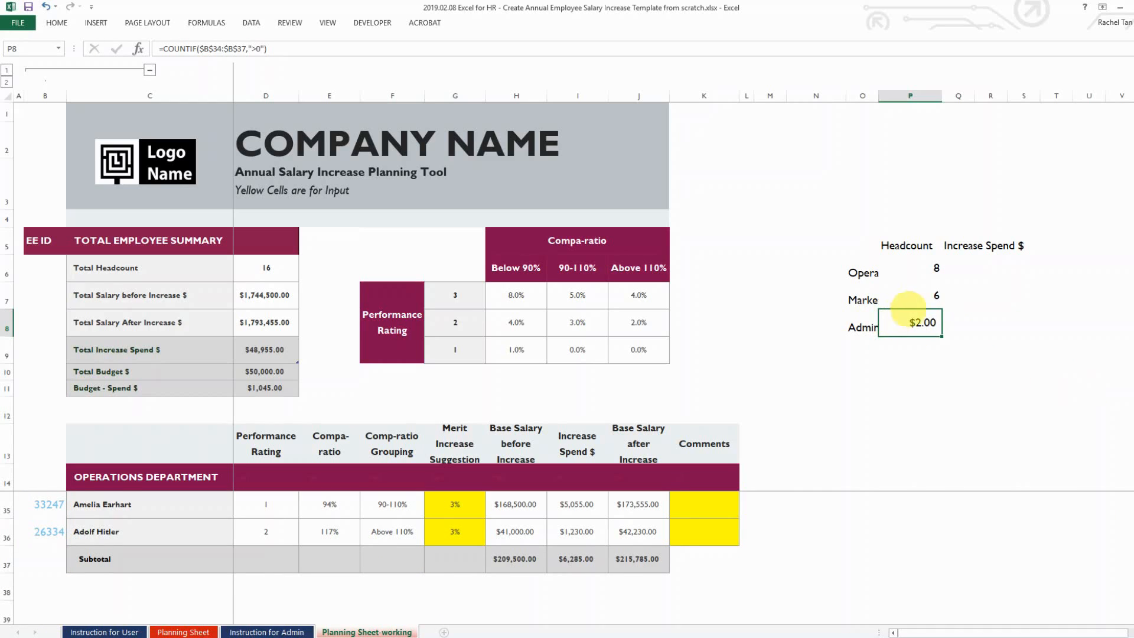
# Format P8 as Number with no decimals so the Admin headcount shows 2
pyautogui.click(56, 22)
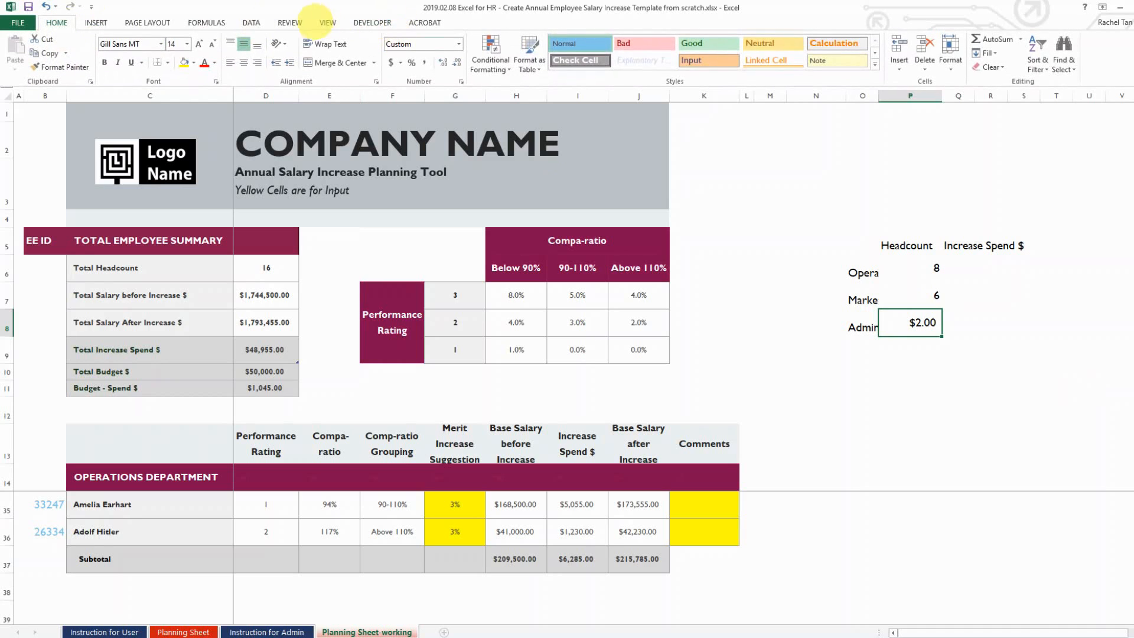
pyautogui.click(251, 22)
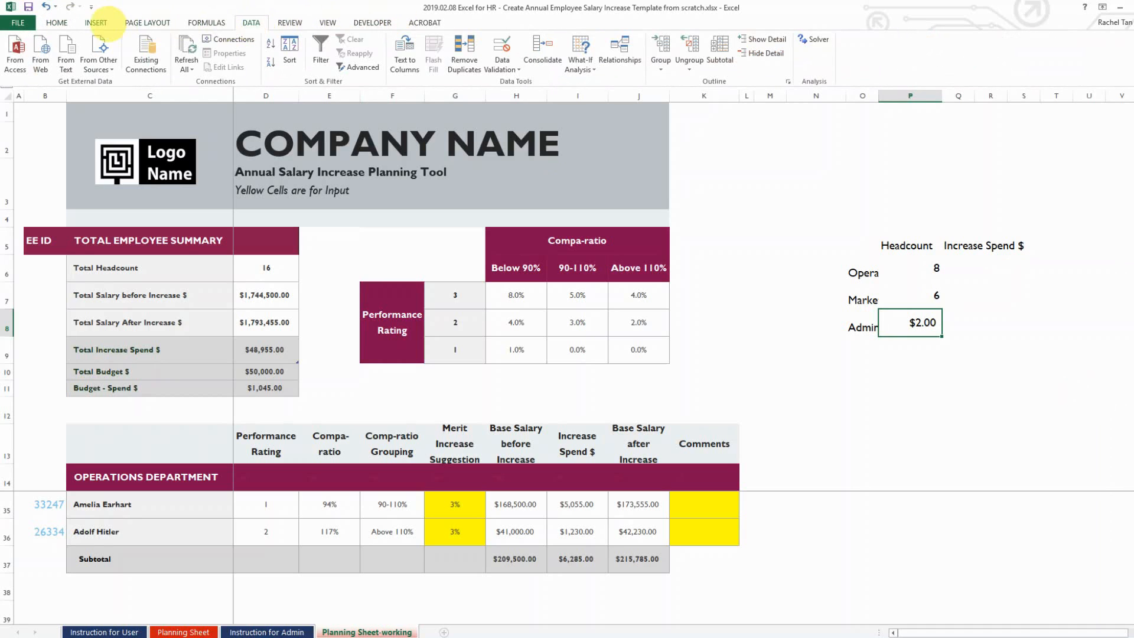
pyautogui.click(100, 22)
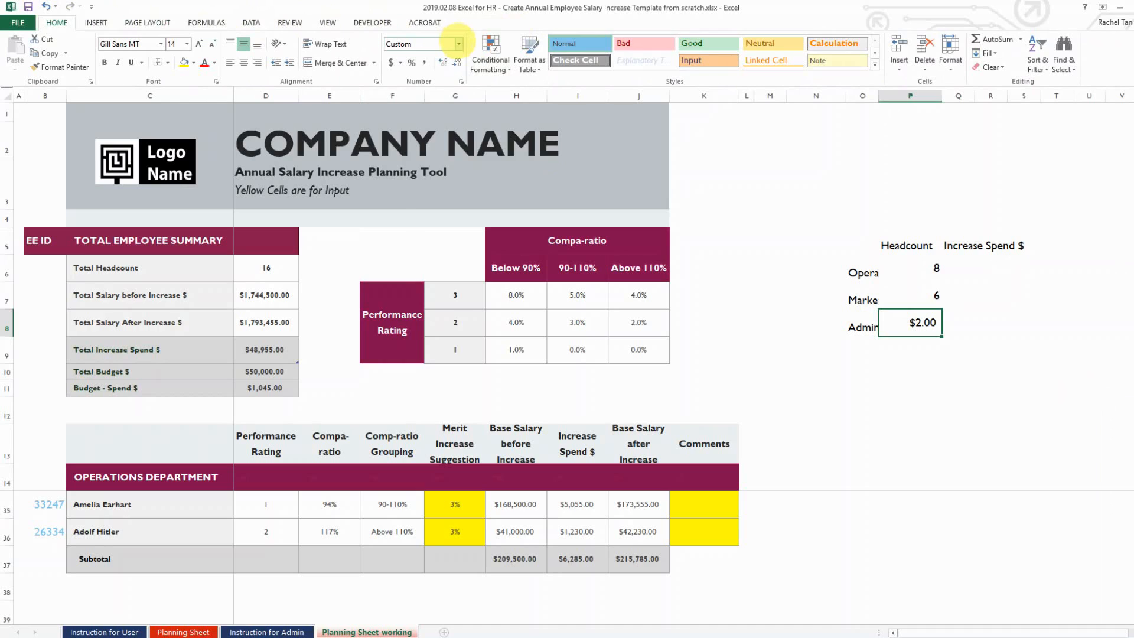
pyautogui.click(458, 44)
pyautogui.click(425, 89)
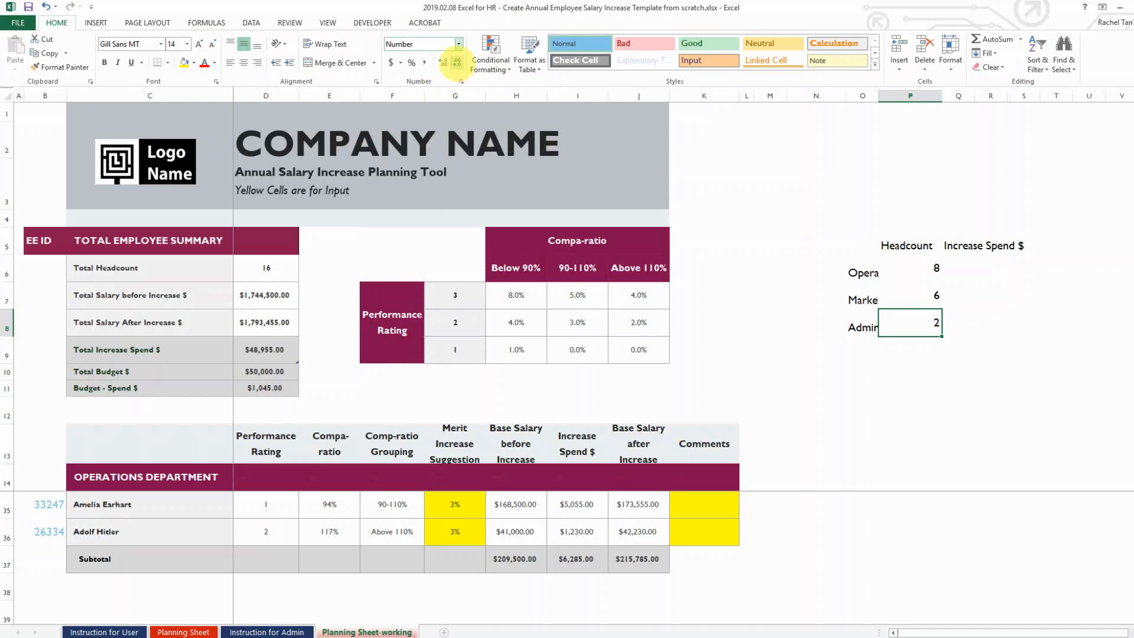
pyautogui.click(458, 43)
pyautogui.click(965, 270)
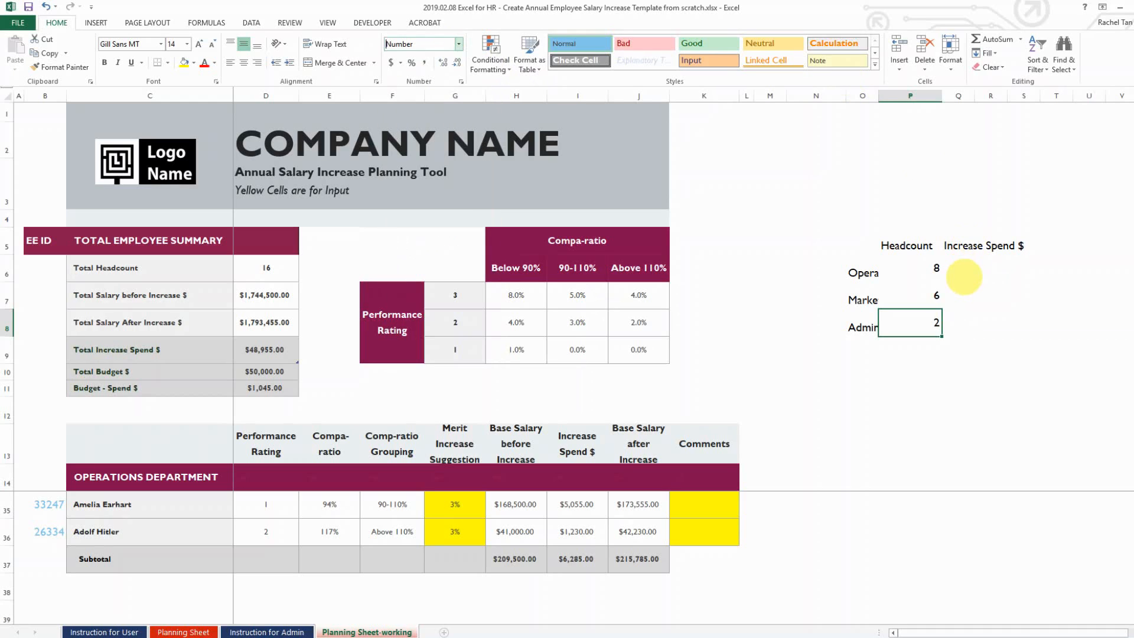
pyautogui.click(1003, 265)
pyautogui.click(948, 269)
pyautogui.click(987, 266)
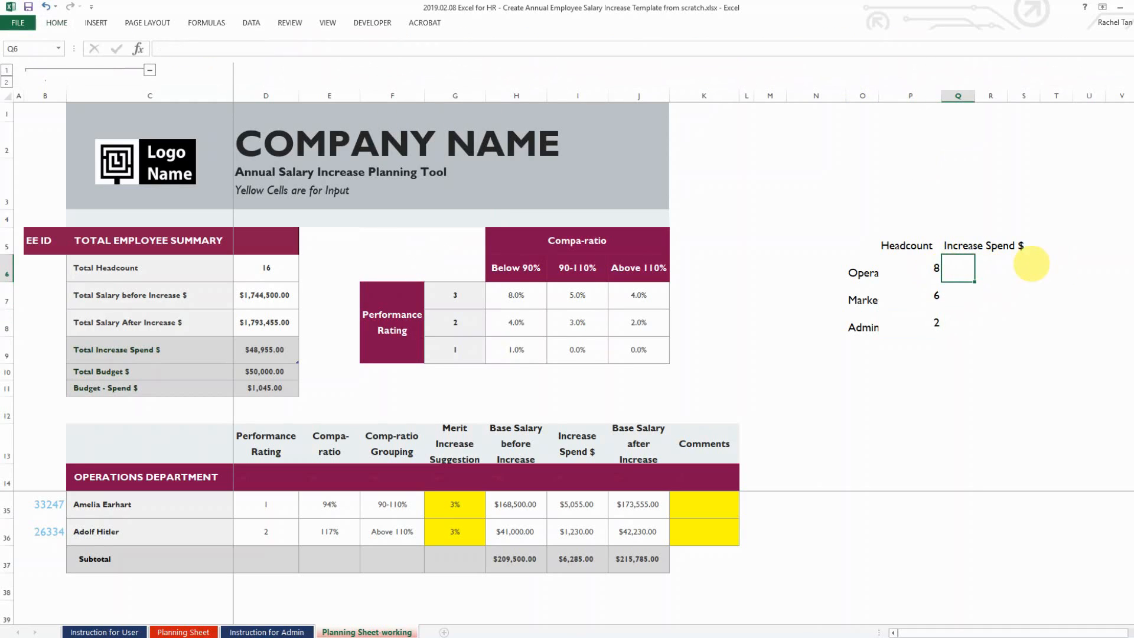
# Link Q6, Q7 and Q8 to subtotals I23, I32 and I37 ($25,525.00, $17,145.00, $6,285.00)
pyautogui.press('Left')
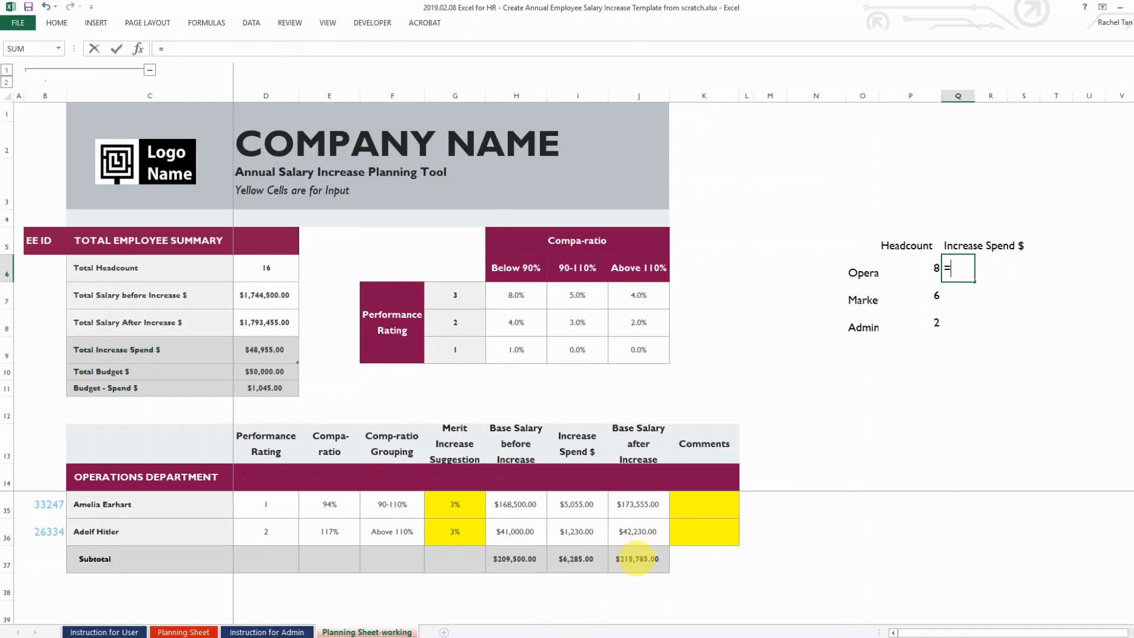
pyautogui.scroll(7, 637, 558)
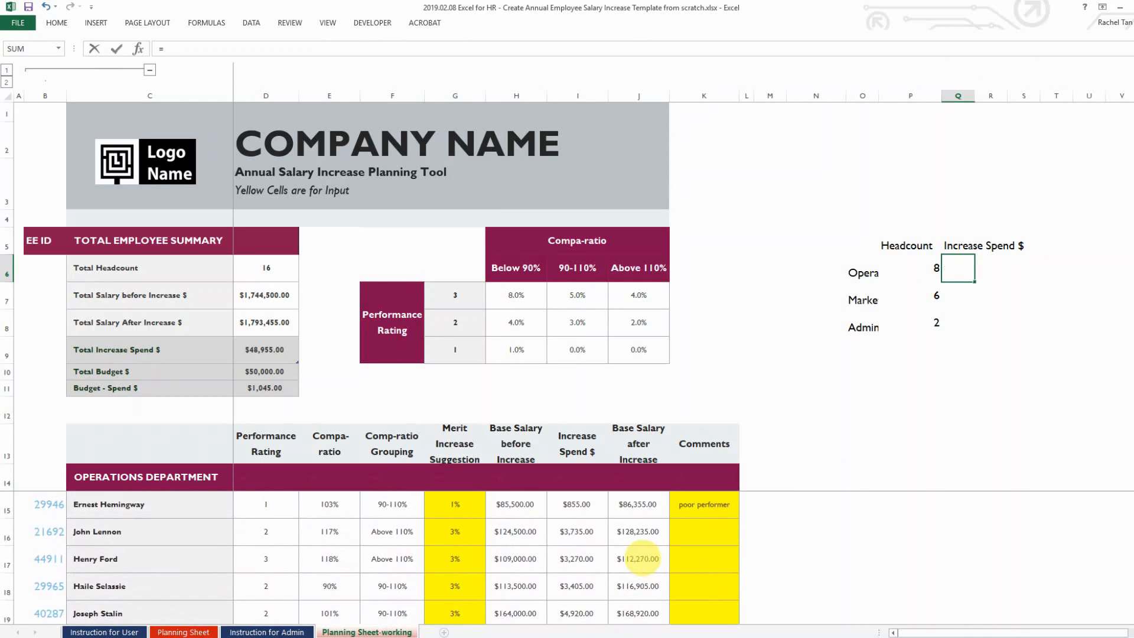
pyautogui.scroll(-2, 641, 558)
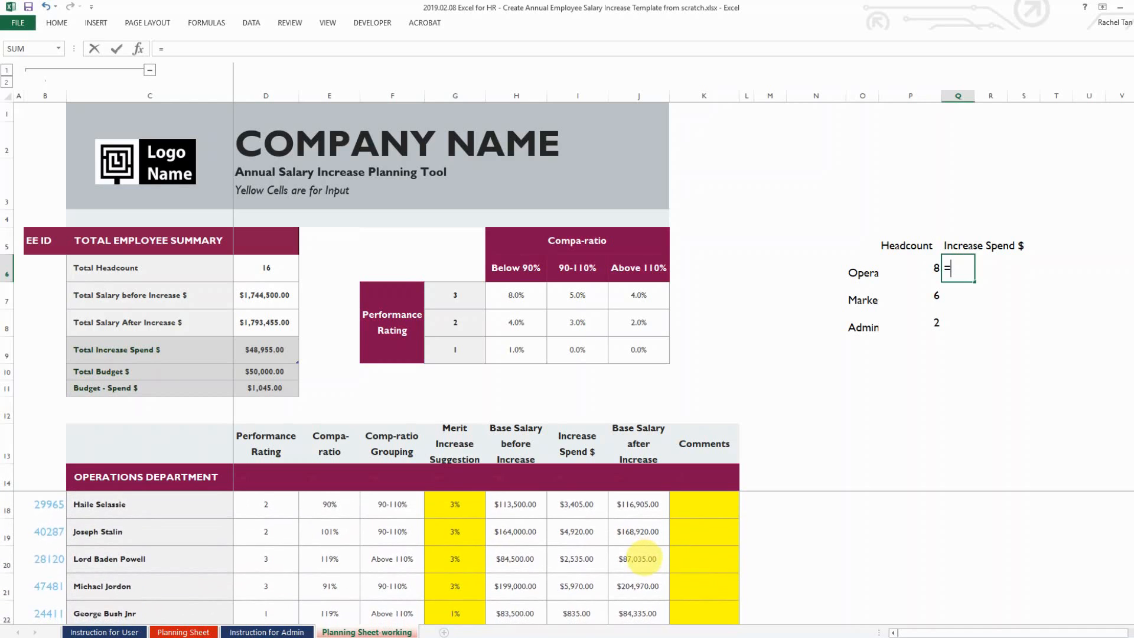
pyautogui.click(576, 559)
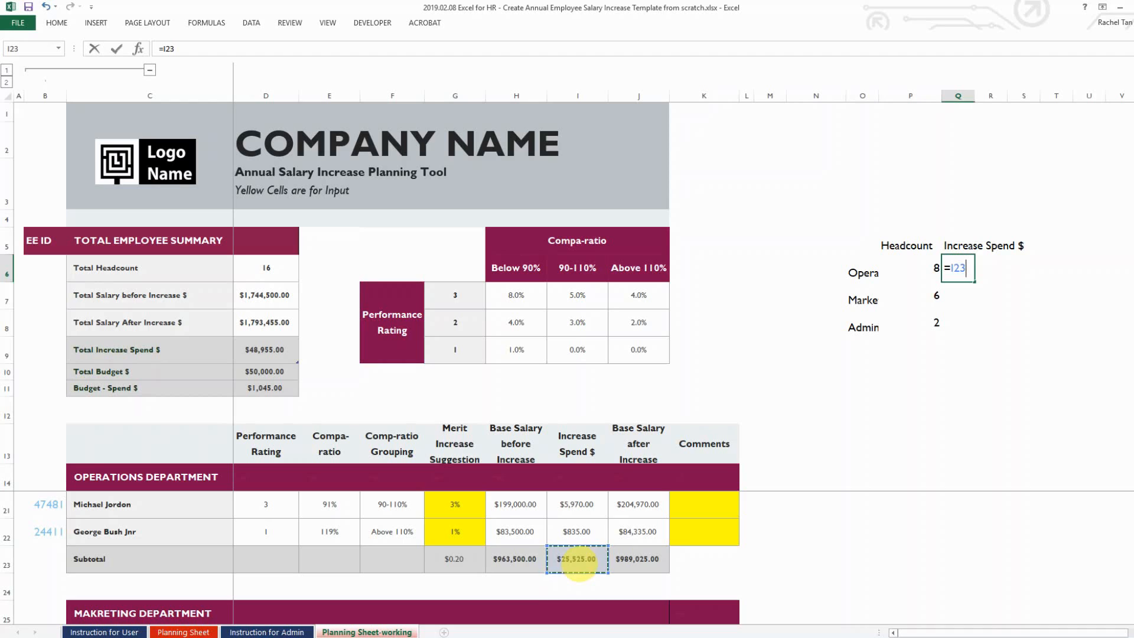
pyautogui.press('Return')
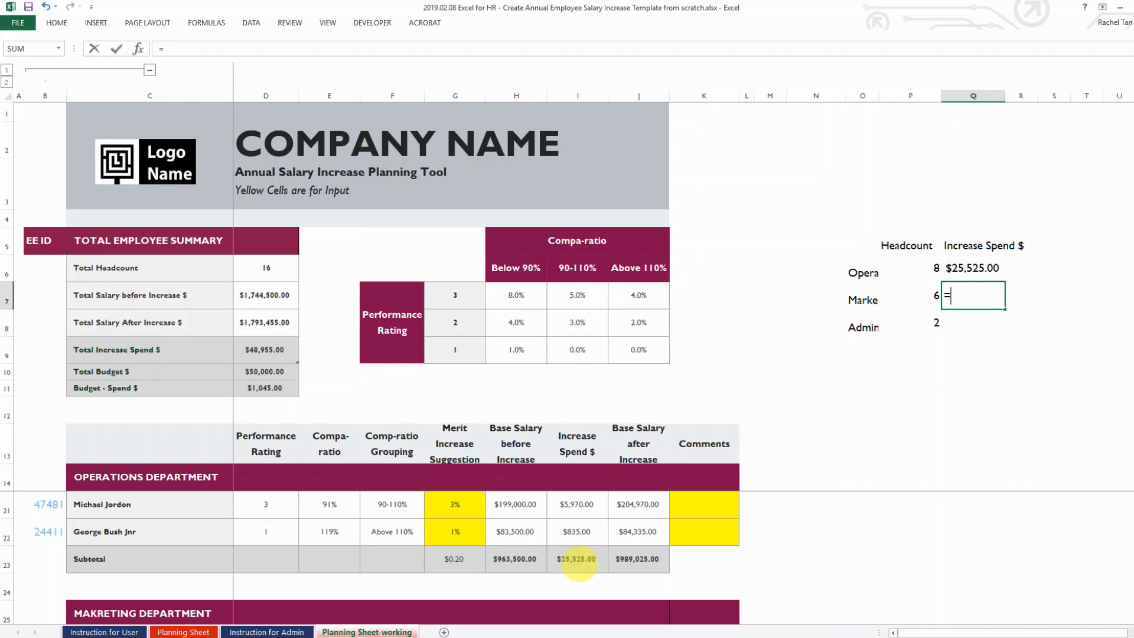
pyautogui.scroll(-3, 558, 573)
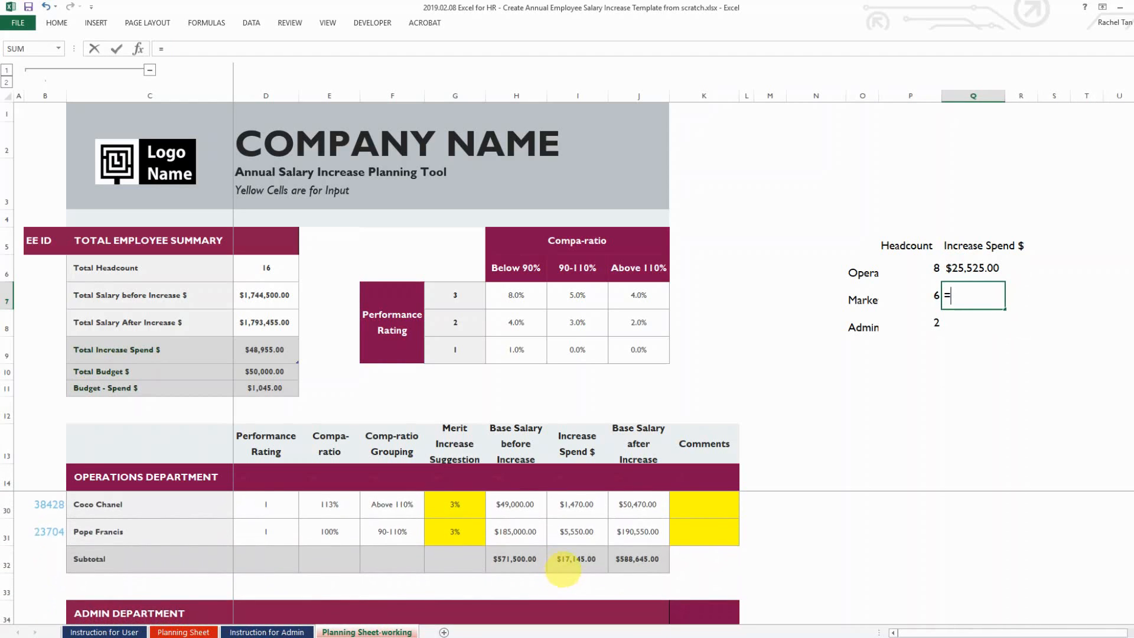
pyautogui.click(569, 557)
pyautogui.press('Return')
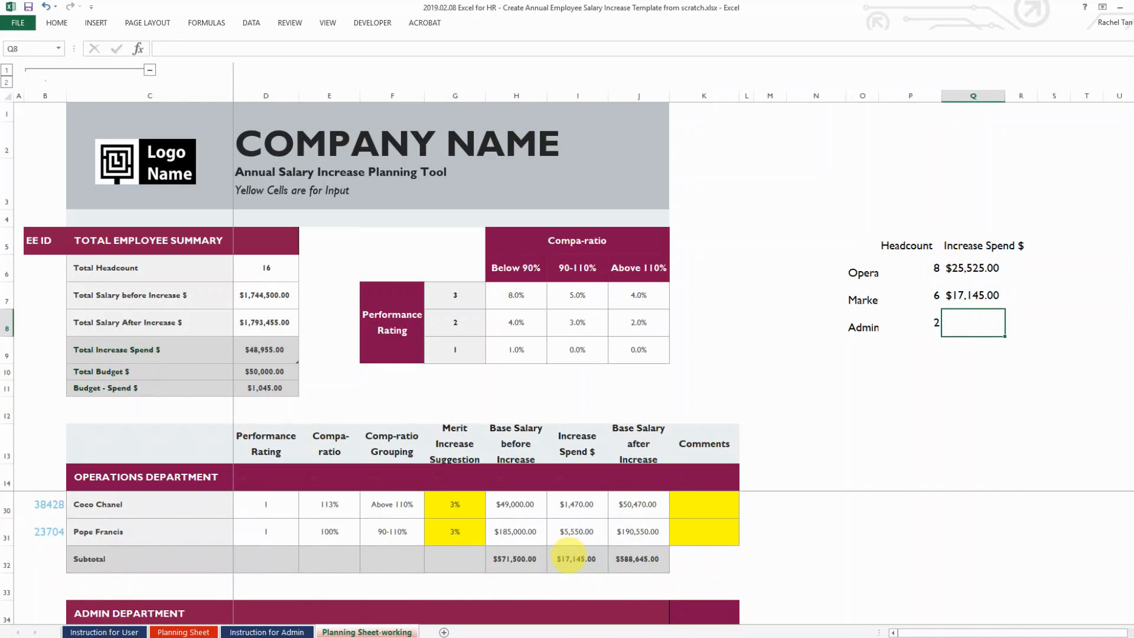
pyautogui.write('=')
pyautogui.scroll(-2, 569, 557)
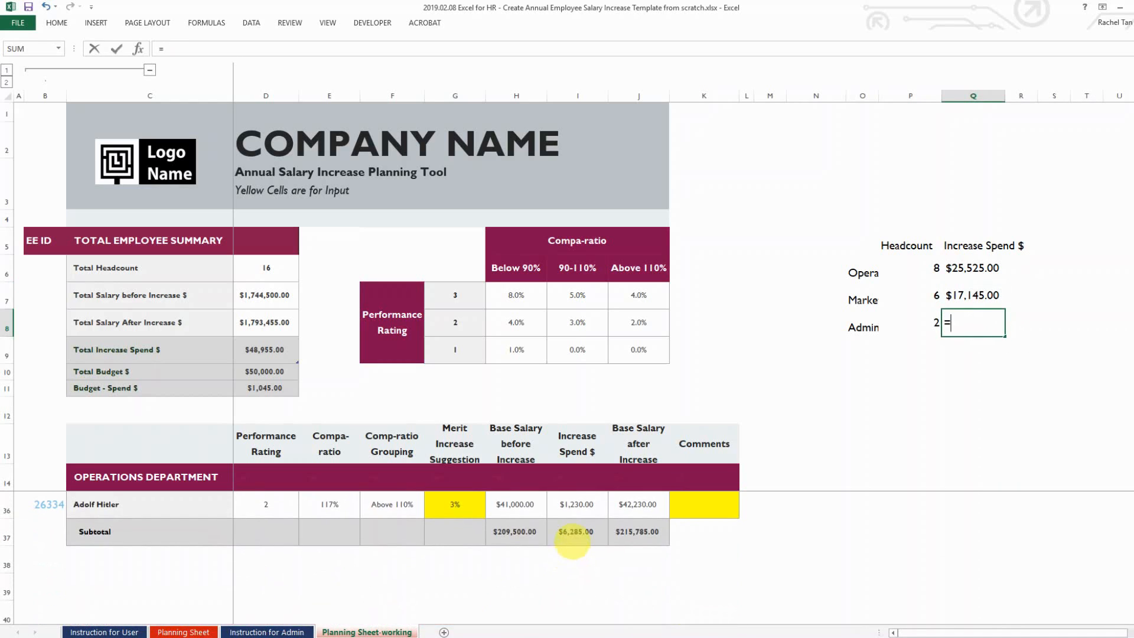
pyautogui.click(574, 537)
pyautogui.press('Return')
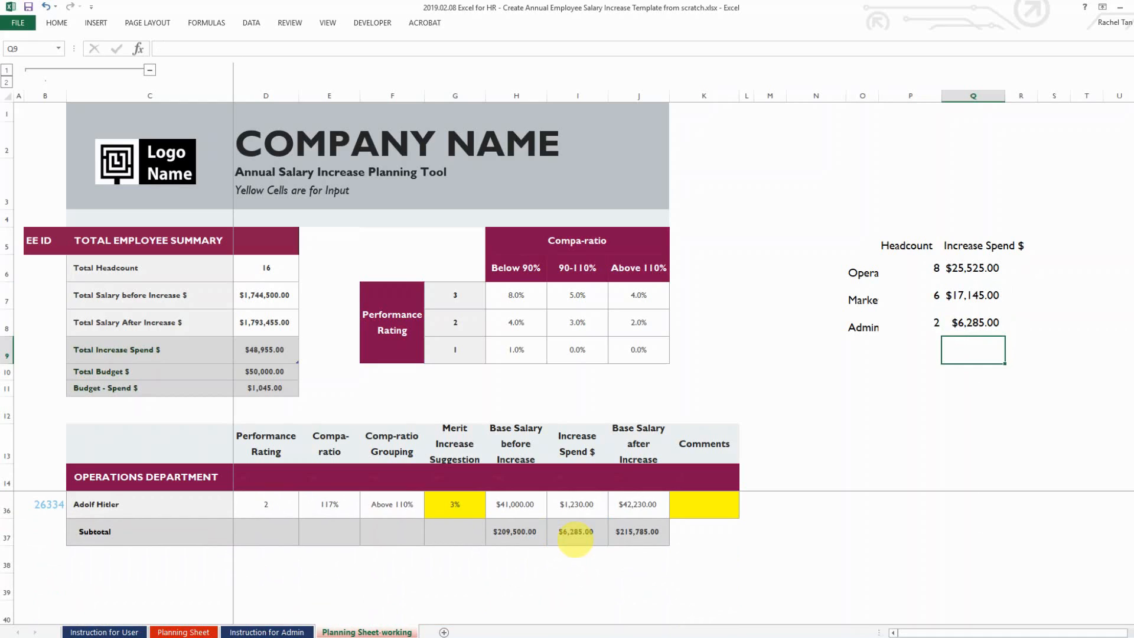
pyautogui.click(584, 538)
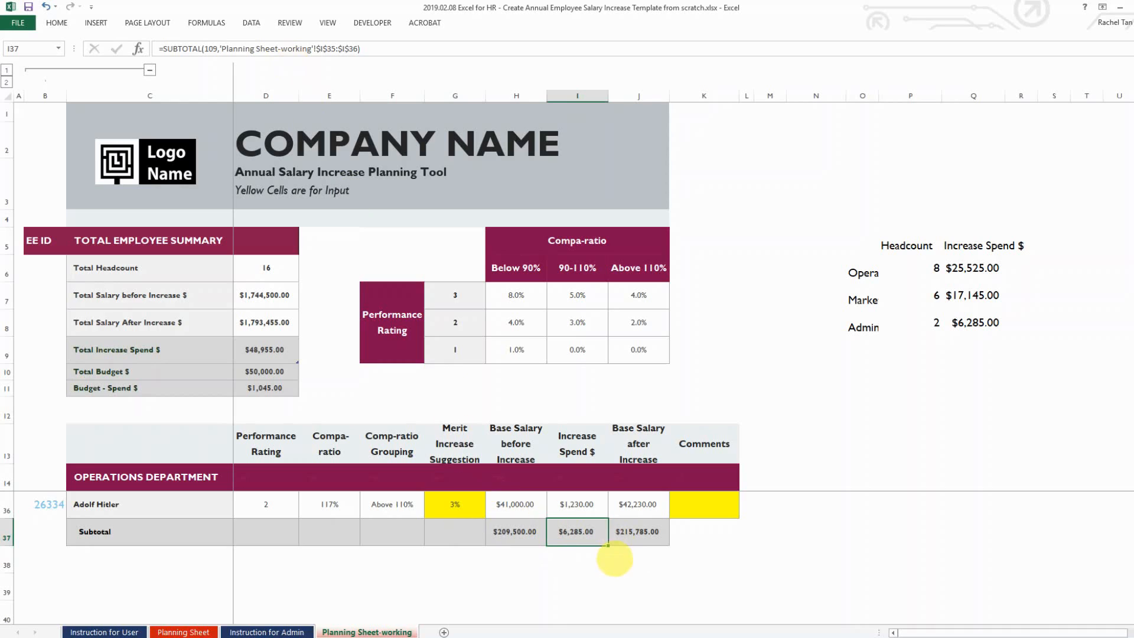
# Enter =SUBTOTAL(109,I35:I36) in I38, which returns 6,285
pyautogui.click(588, 566)
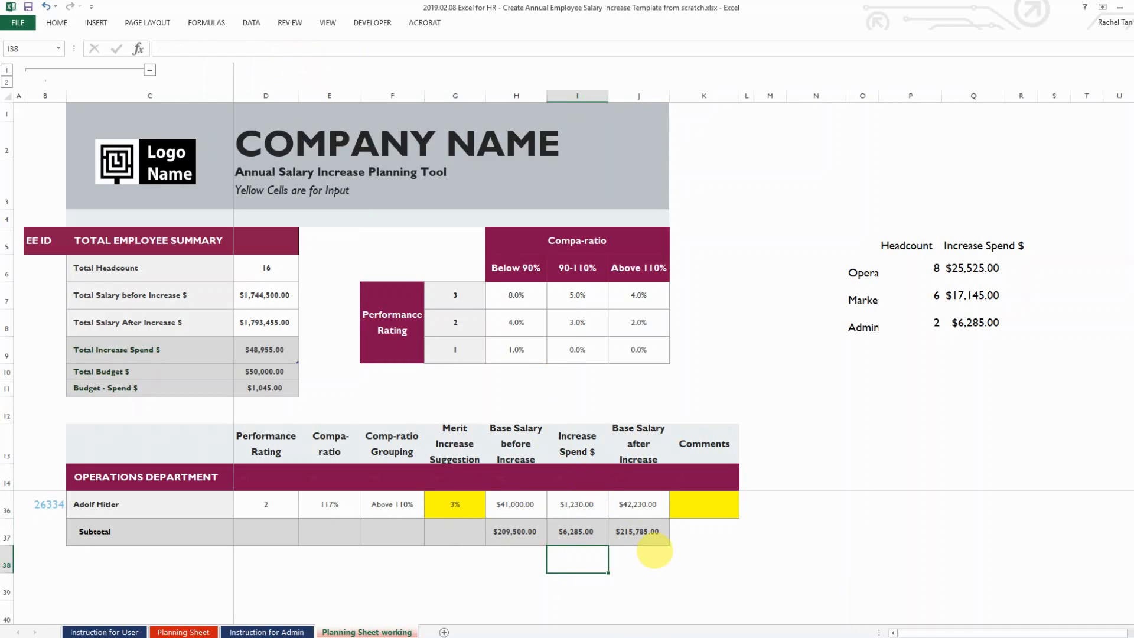
pyautogui.write('=sub')
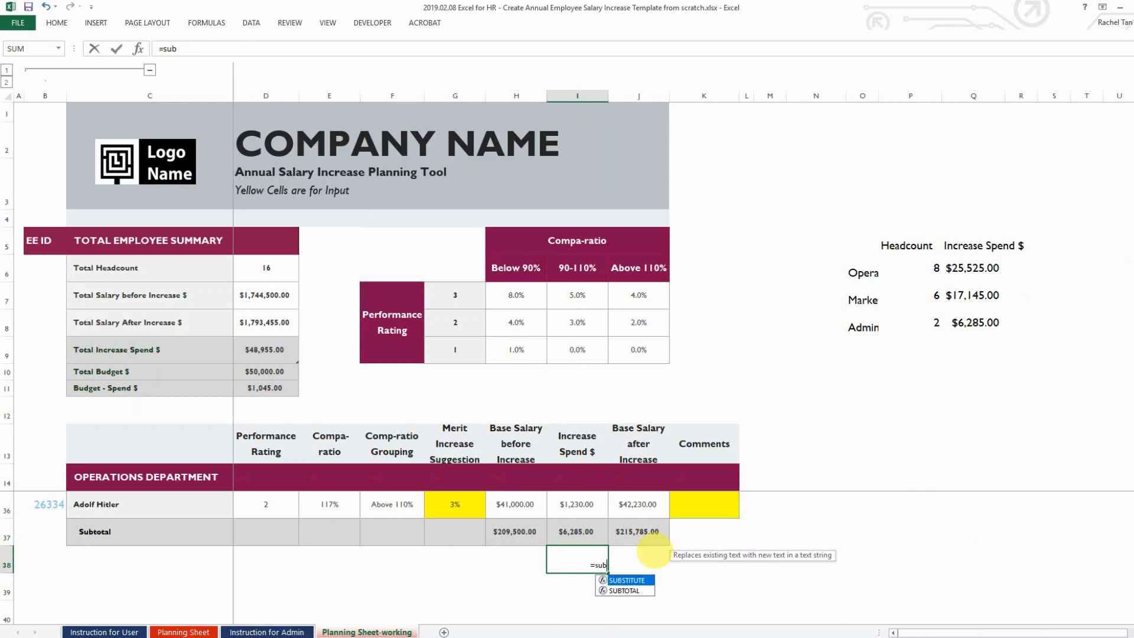
pyautogui.press('Down')
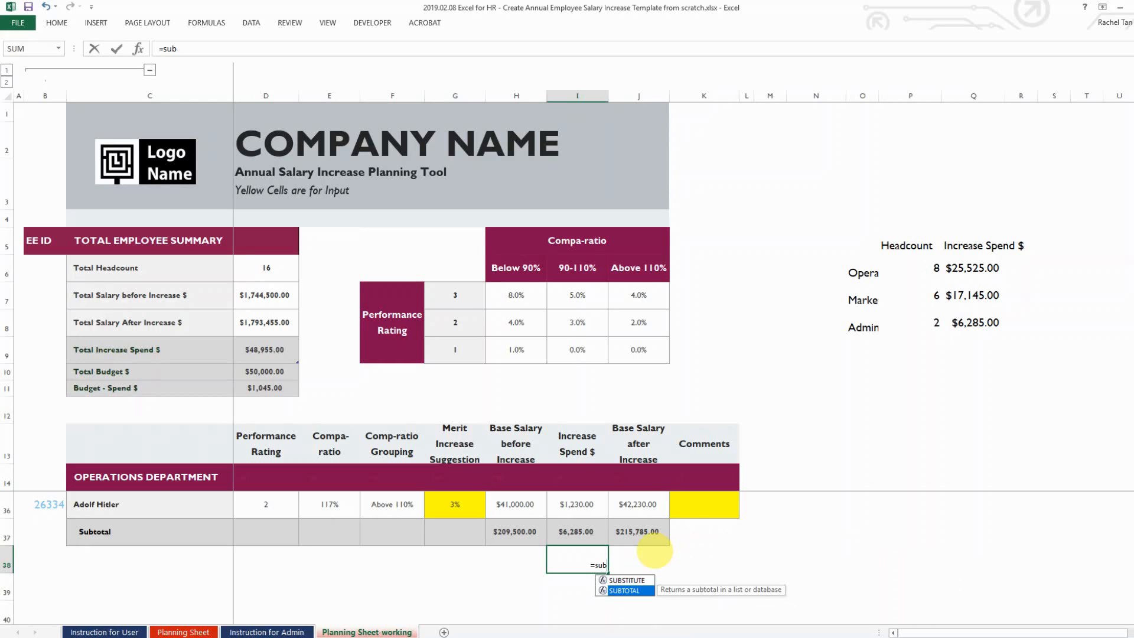
pyautogui.press('Tab')
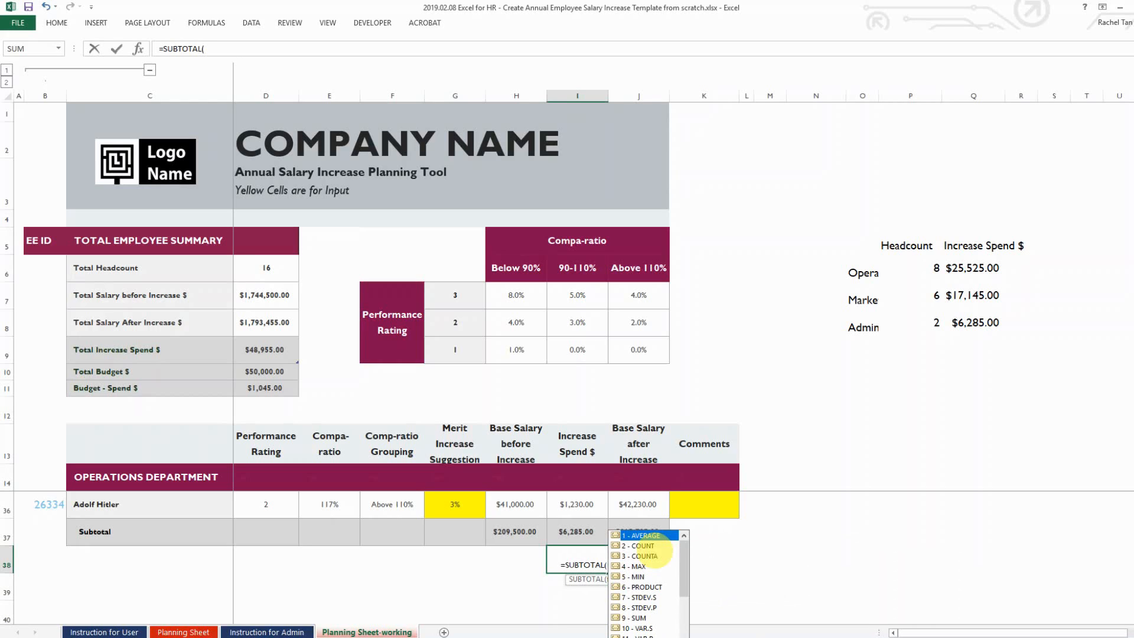
pyautogui.moveTo(685, 560); pyautogui.dragTo(684, 613)
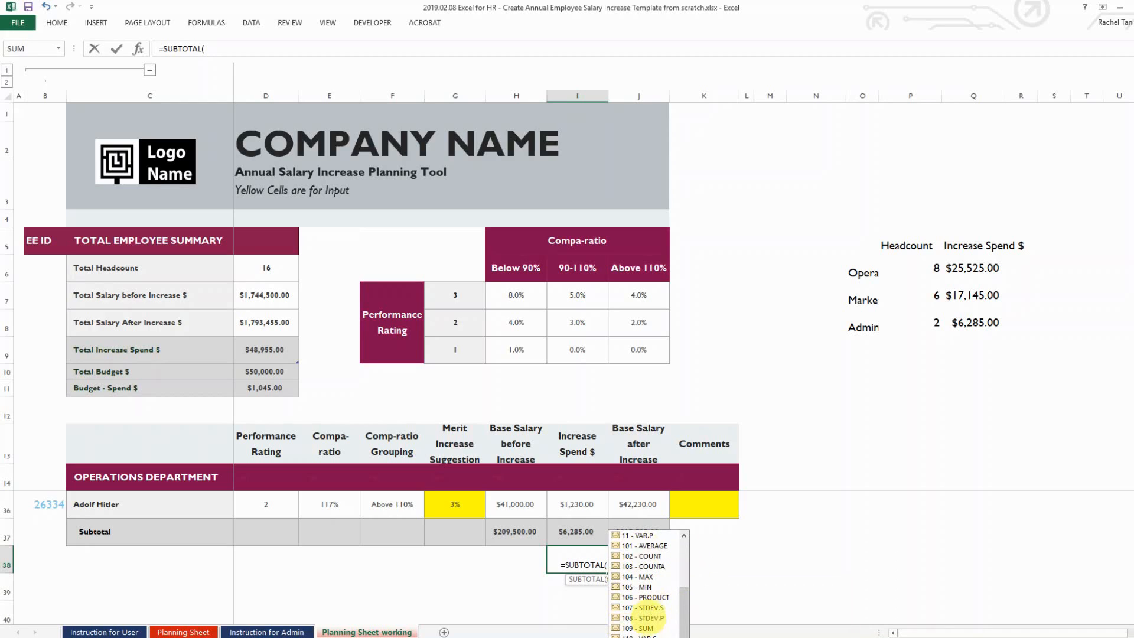
pyautogui.click(647, 627)
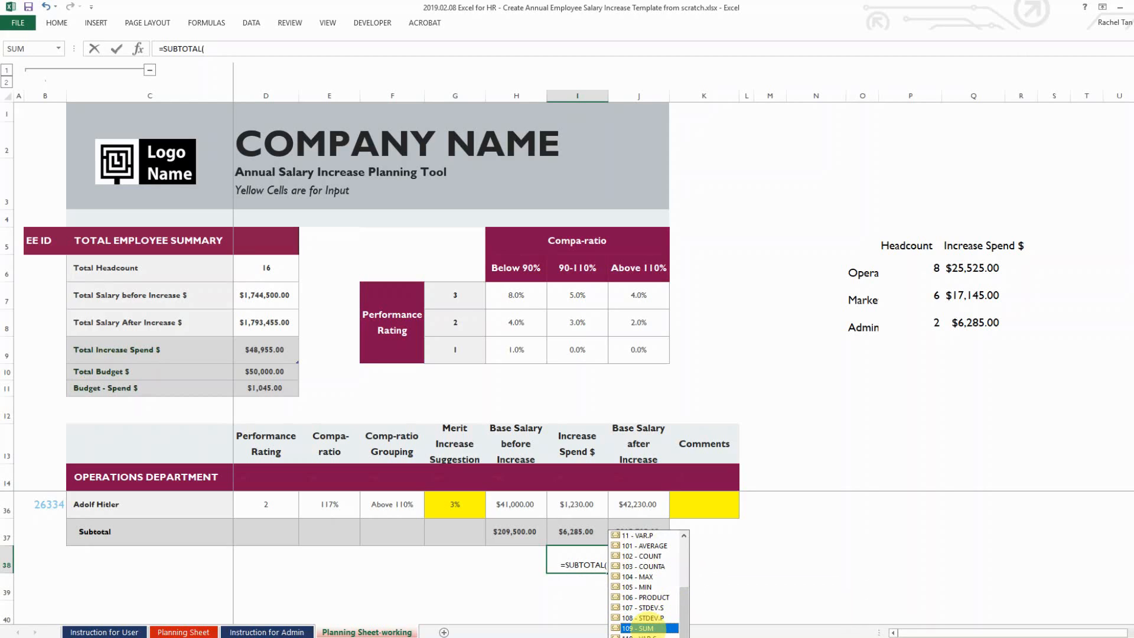
pyautogui.doubleClick(646, 627)
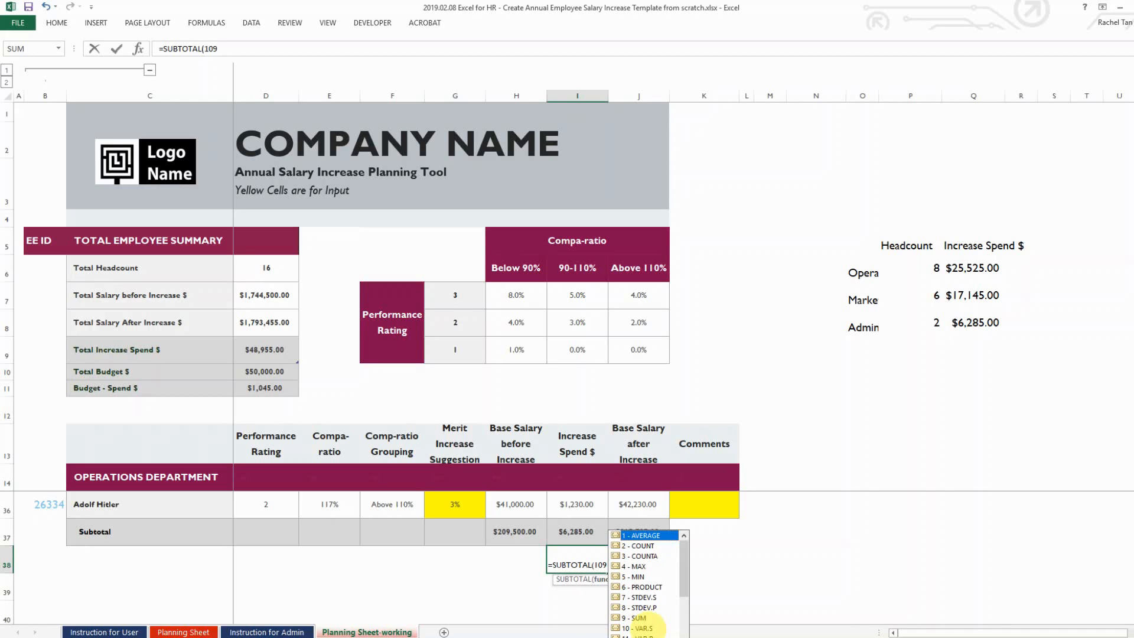
pyautogui.write(',')
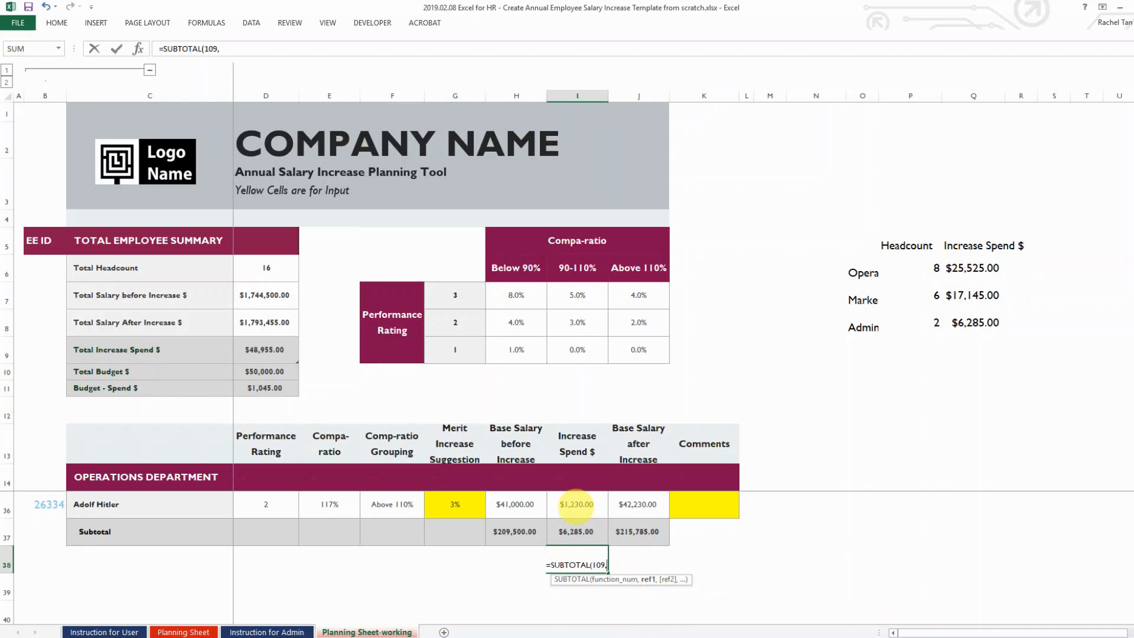
pyautogui.click(577, 504)
pyautogui.hotkey('shift', 'Up')
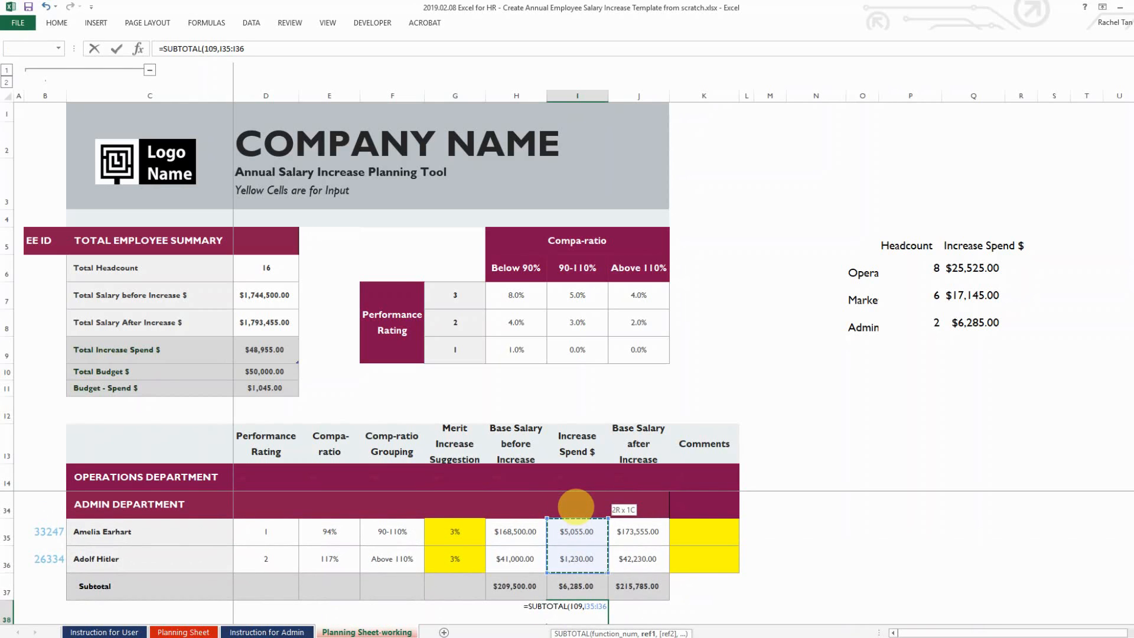
pyautogui.write(')')
pyautogui.press('Return')
# Review the formulas in I38, the H37, I37 and J37 subtotals, and the Marketing headcount
pyautogui.press('Up')
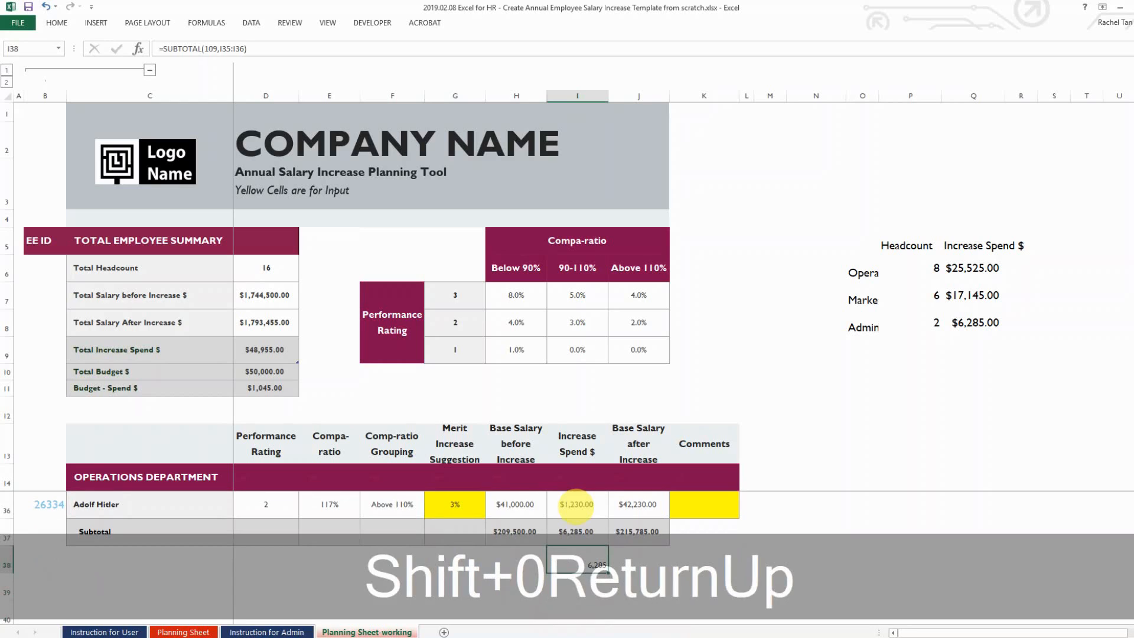
pyautogui.click(735, 522)
pyautogui.click(582, 560)
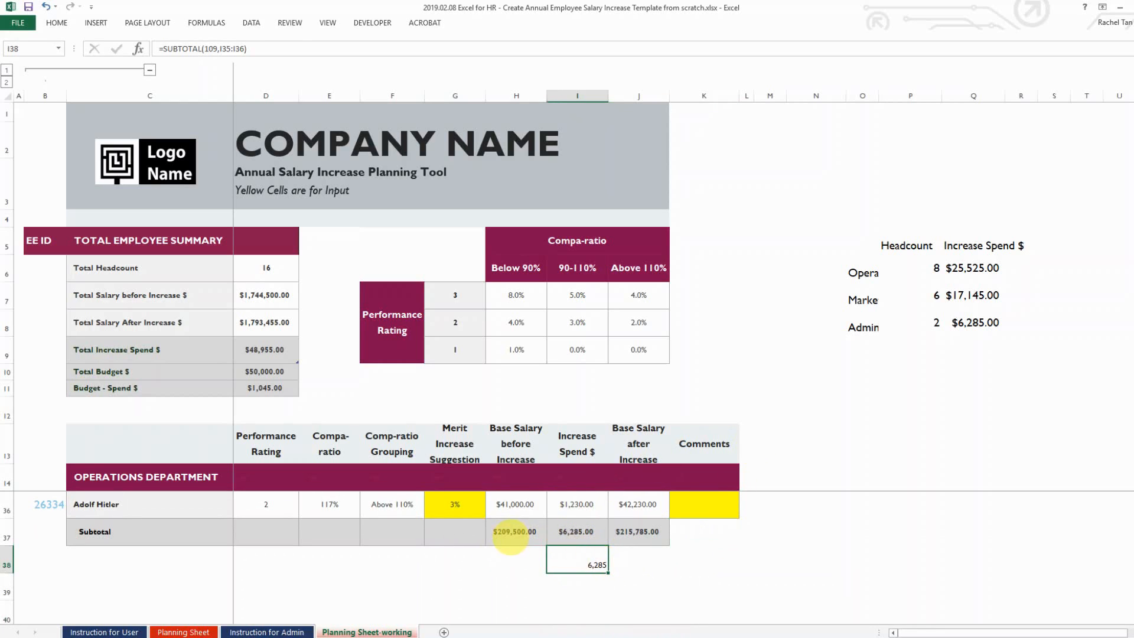
pyautogui.click(514, 534)
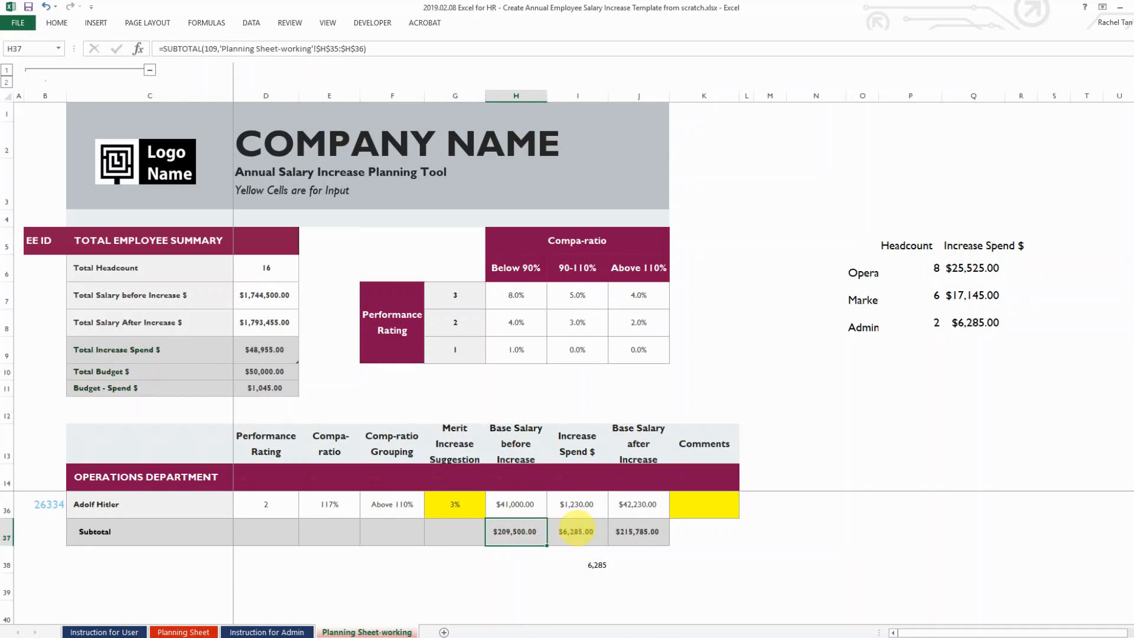
pyautogui.click(587, 531)
pyautogui.click(648, 537)
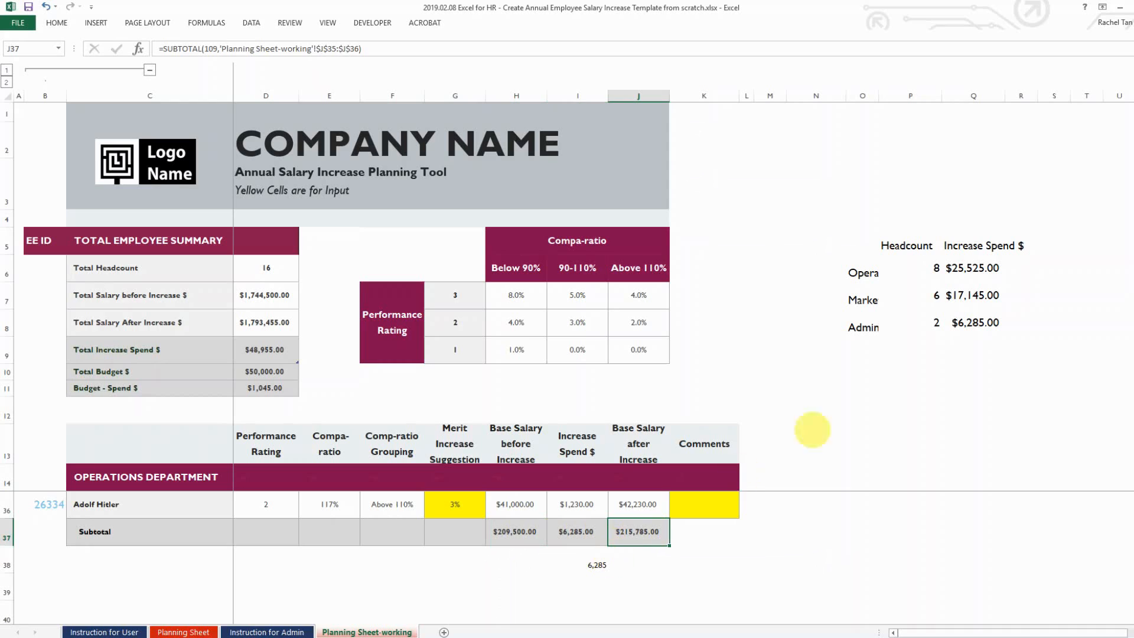
pyautogui.click(932, 304)
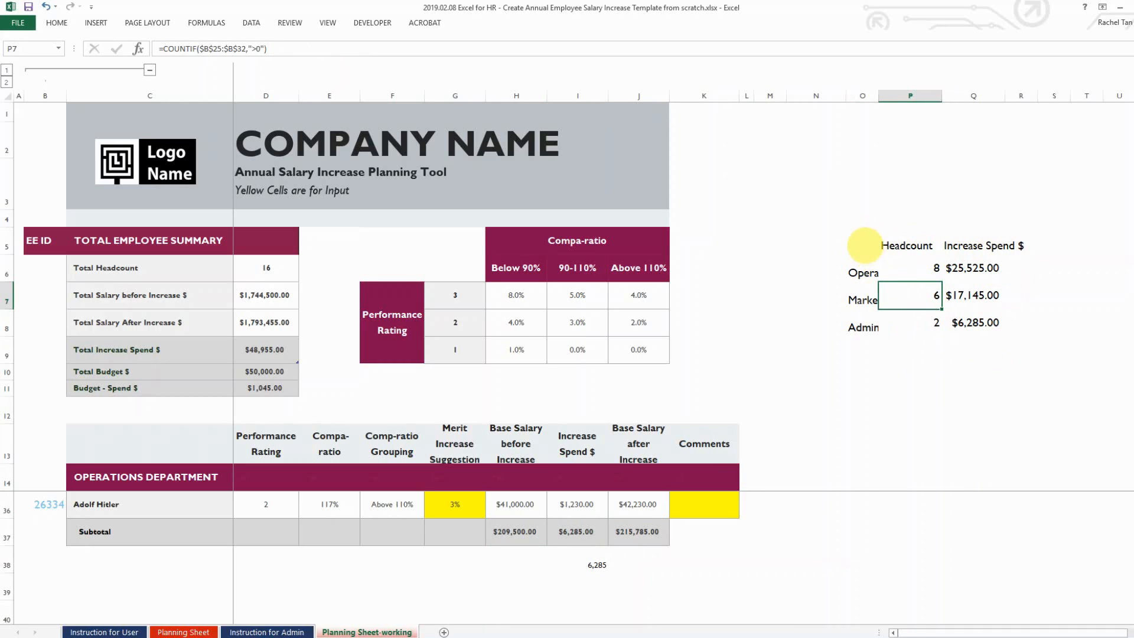
# Build a recommended Pie chart from the department Headcount table O5:P8
pyautogui.moveTo(864, 244); pyautogui.dragTo(923, 325)
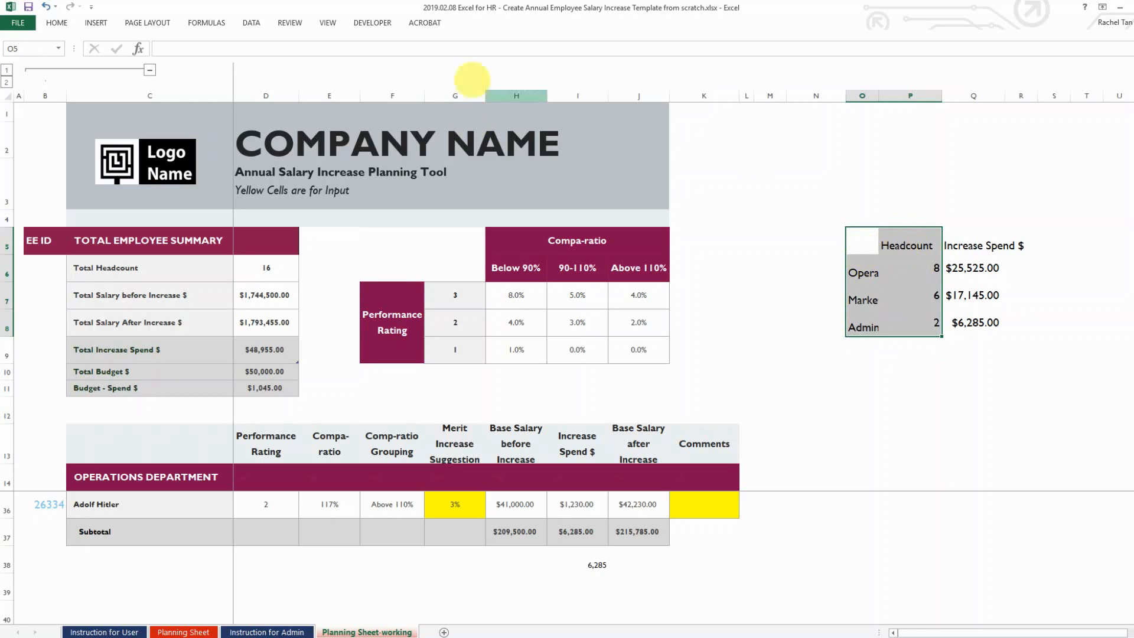
pyautogui.click(95, 22)
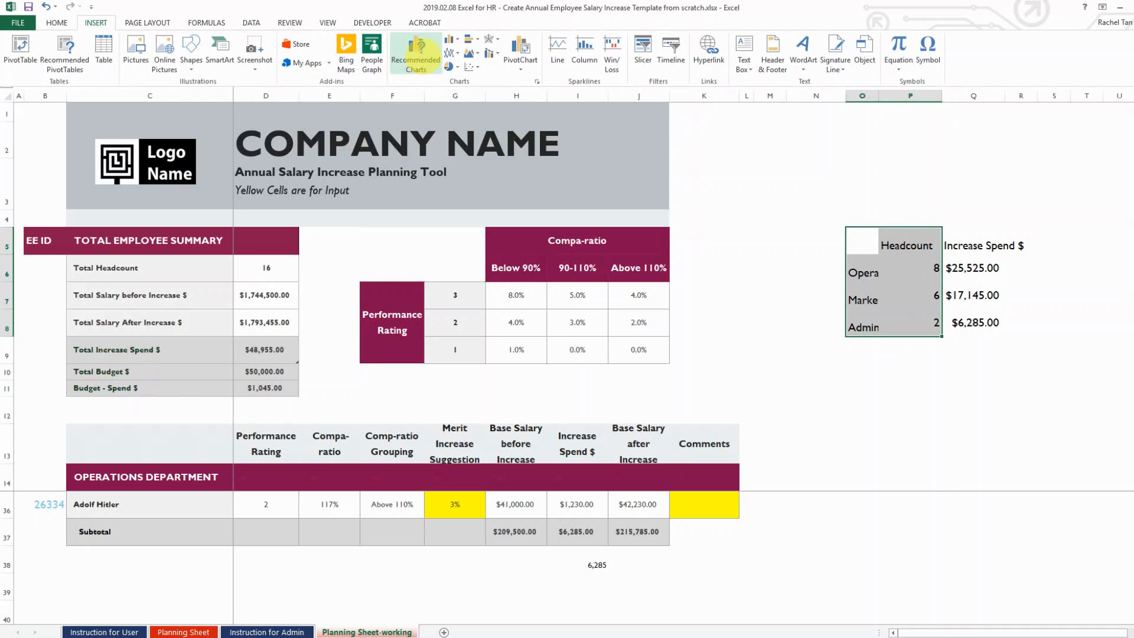
pyautogui.click(415, 54)
pyautogui.click(495, 380)
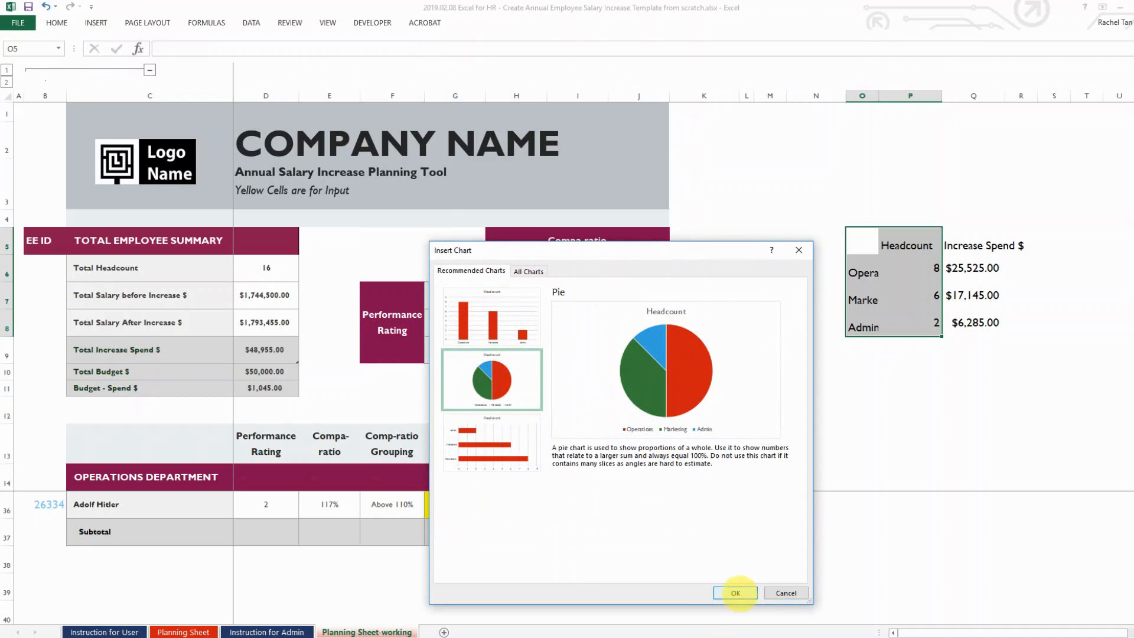
pyautogui.click(735, 593)
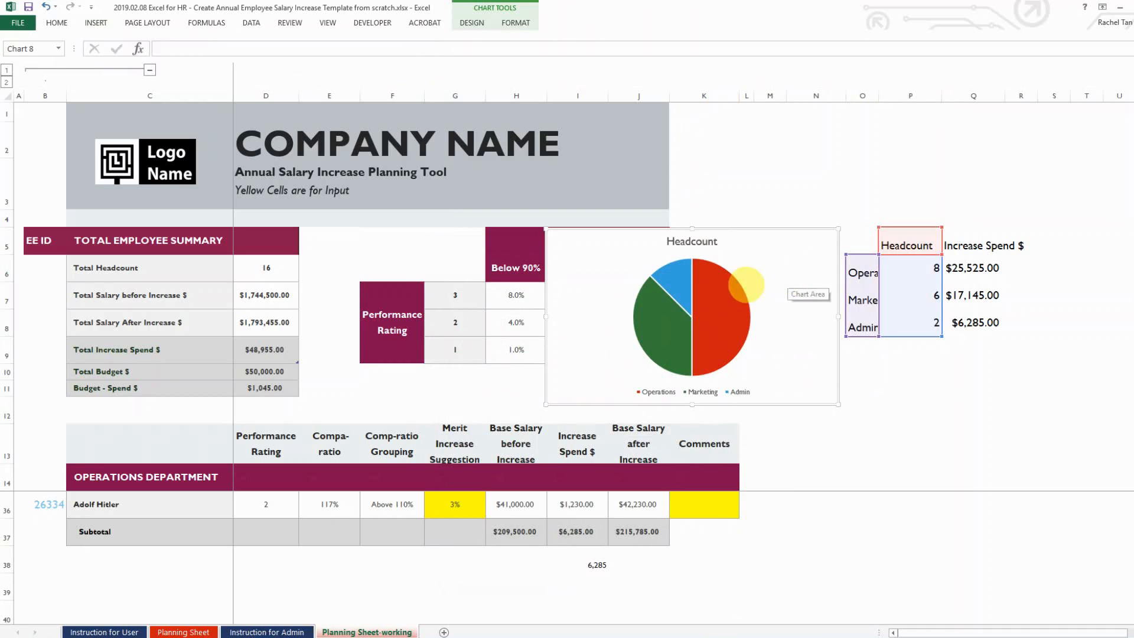
# Apply Chart Style 3 and magenta monochrome colours to the Headcount pie, then move it up
pyautogui.click(466, 23)
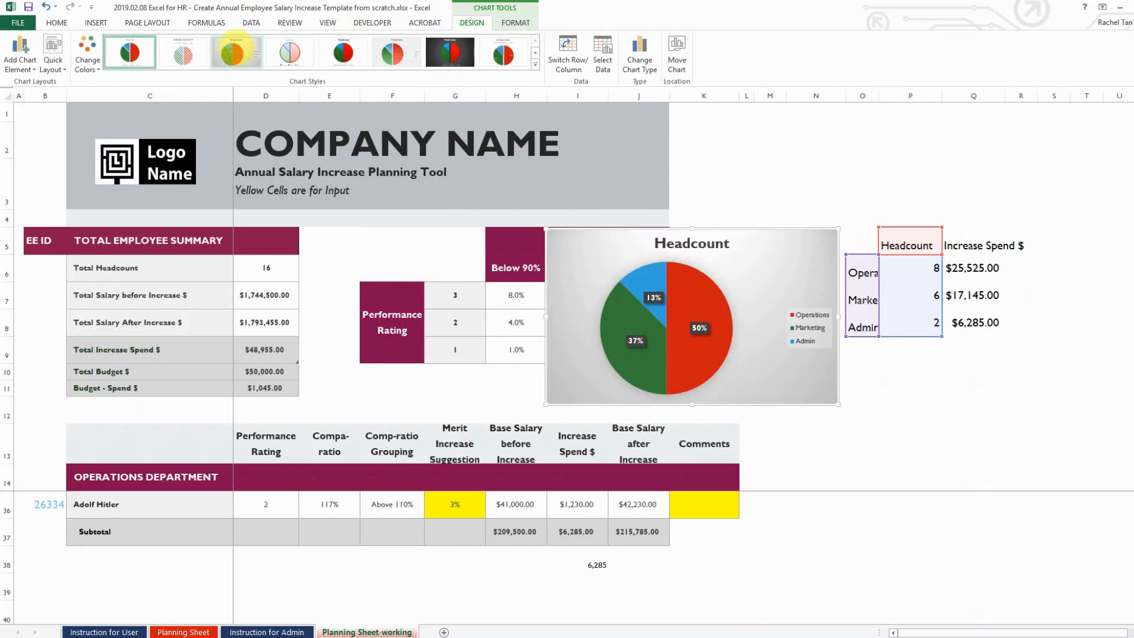
pyautogui.click(237, 50)
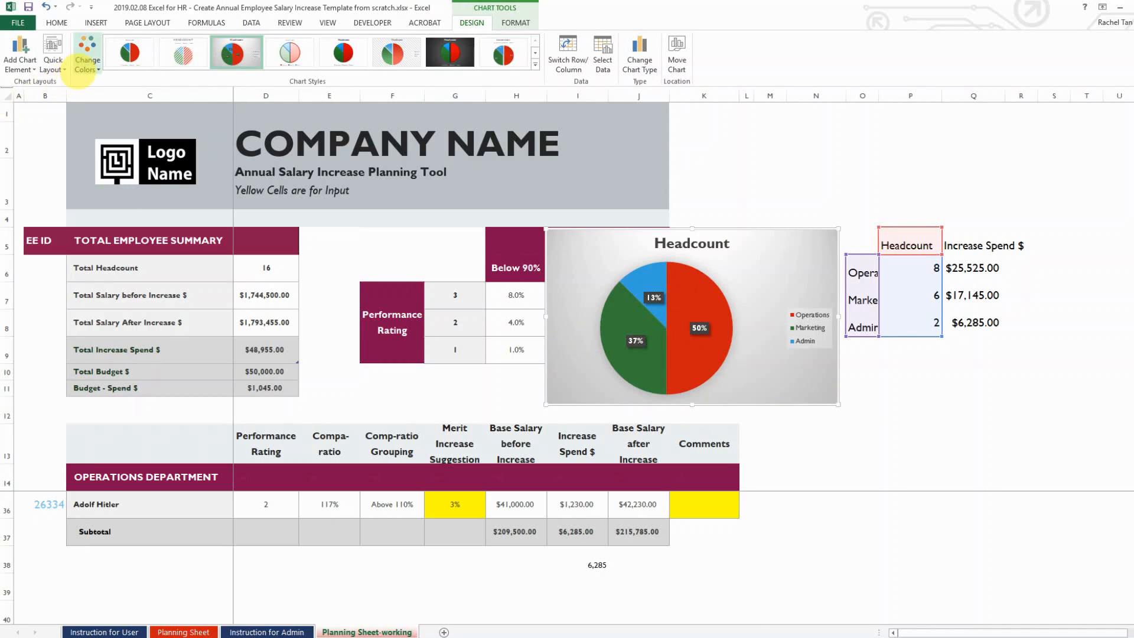
pyautogui.click(79, 65)
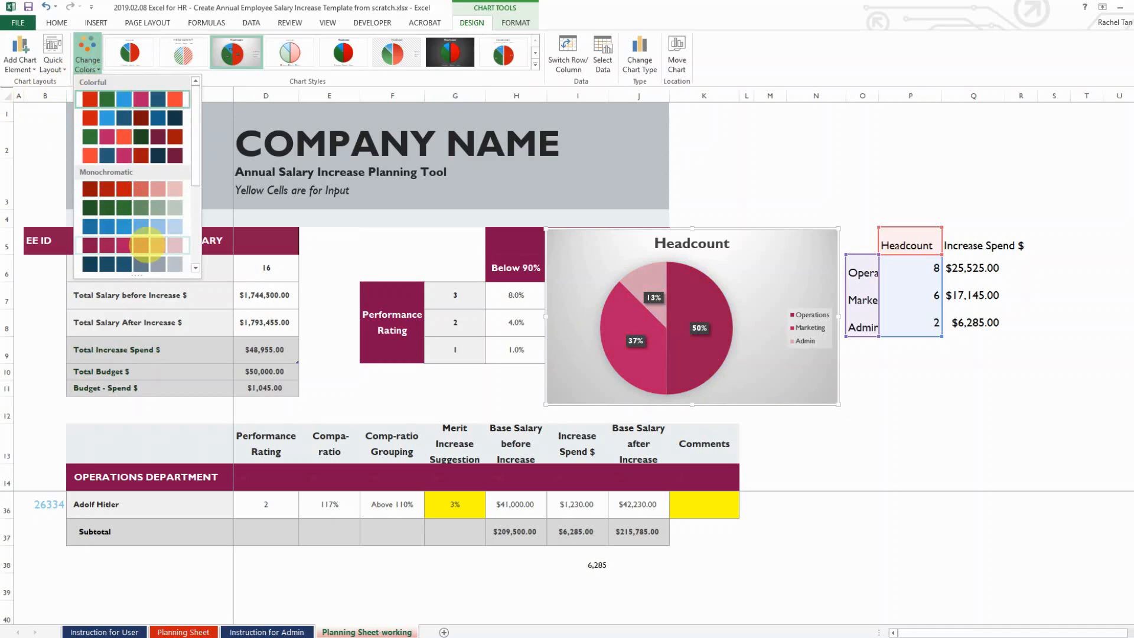
pyautogui.click(148, 244)
pyautogui.hotkey('ctrl', 'F1')
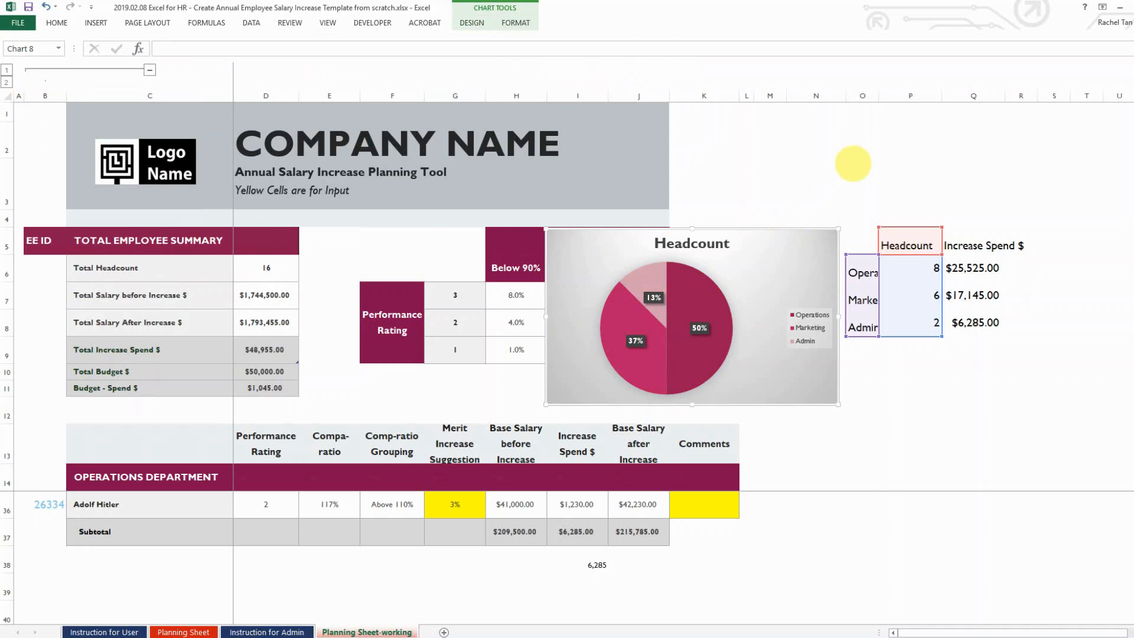
pyautogui.moveTo(760, 233); pyautogui.dragTo(705, 172)
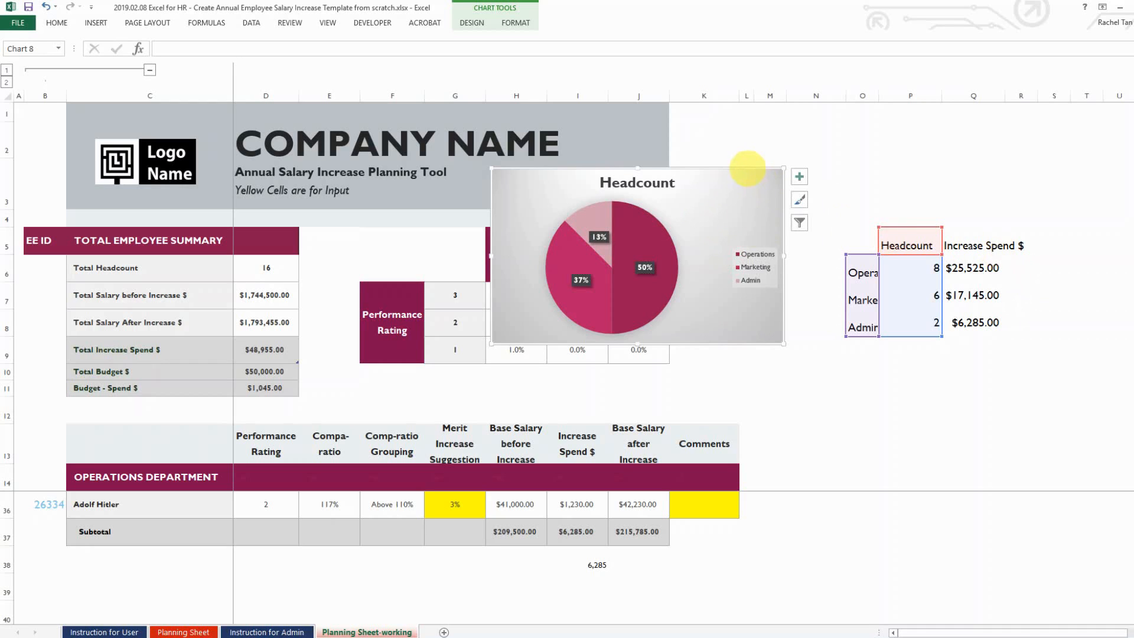
# Duplicate the Headcount pie and point the copy at the Increase Spend $ column
pyautogui.hotkey('ctrl', 'c')
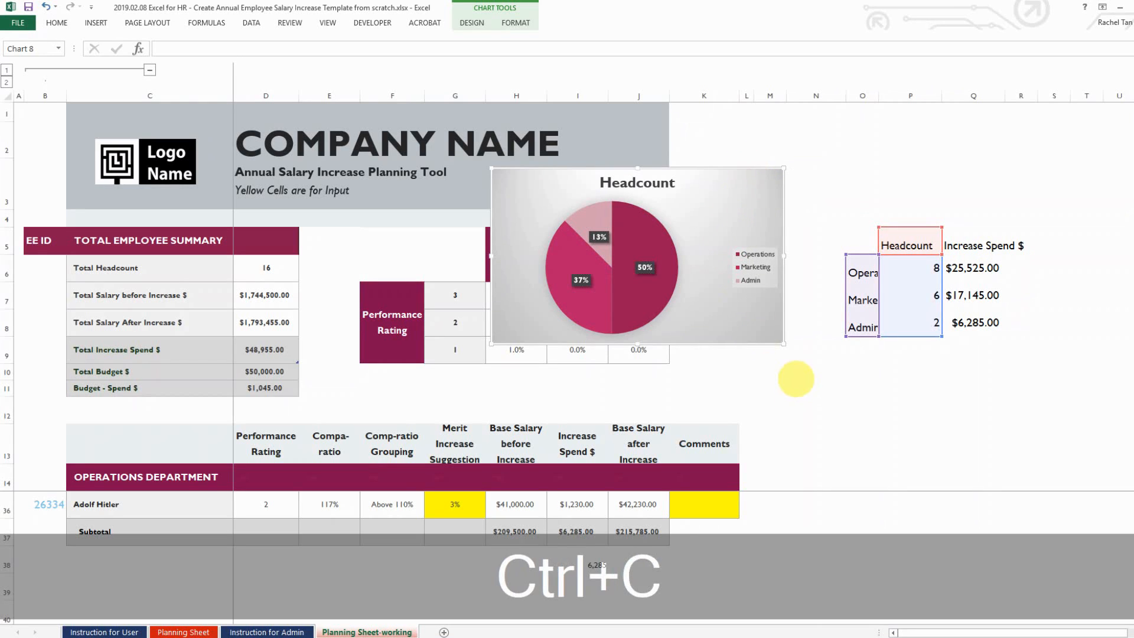
pyautogui.click(796, 377)
pyautogui.hotkey('ctrl', 'v')
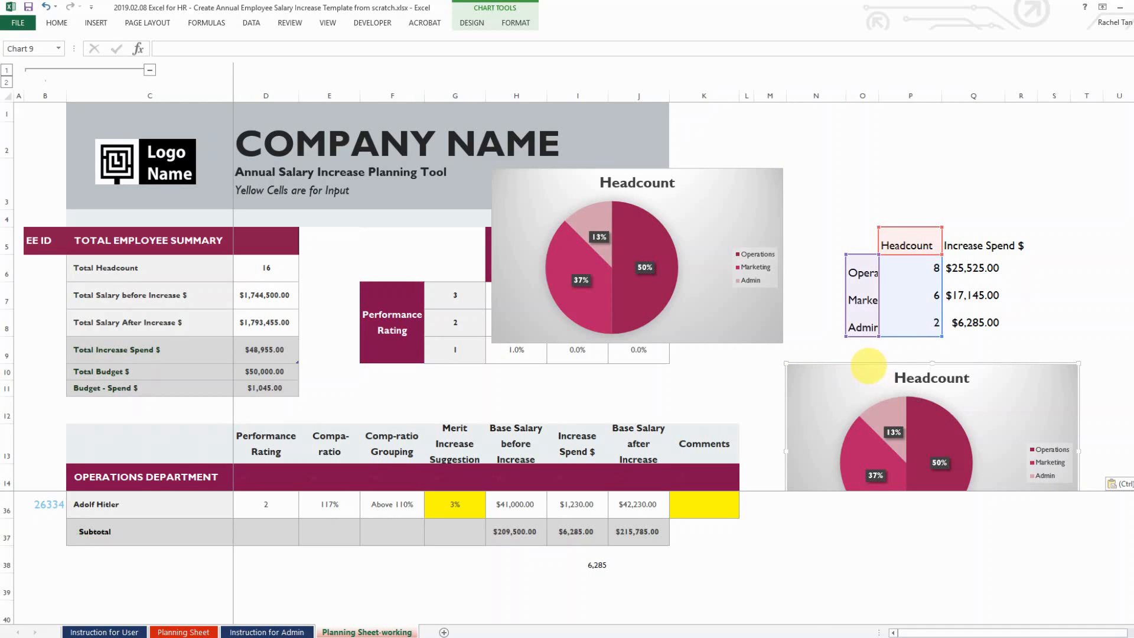
pyautogui.moveTo(874, 367); pyautogui.dragTo(602, 291)
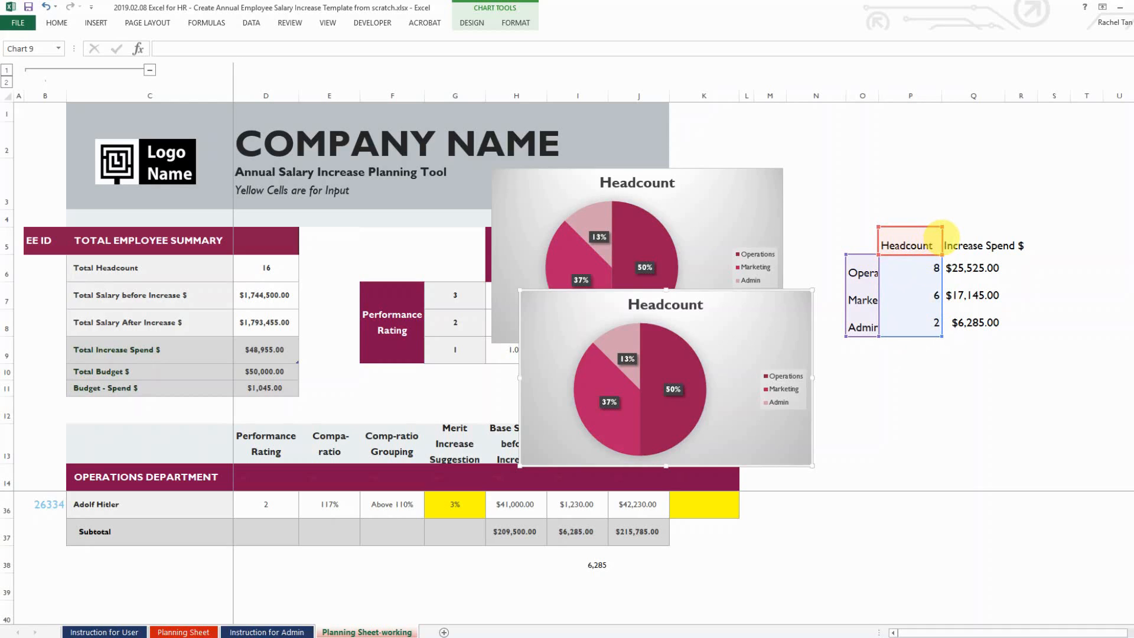
pyautogui.moveTo(942, 230); pyautogui.dragTo(970, 232)
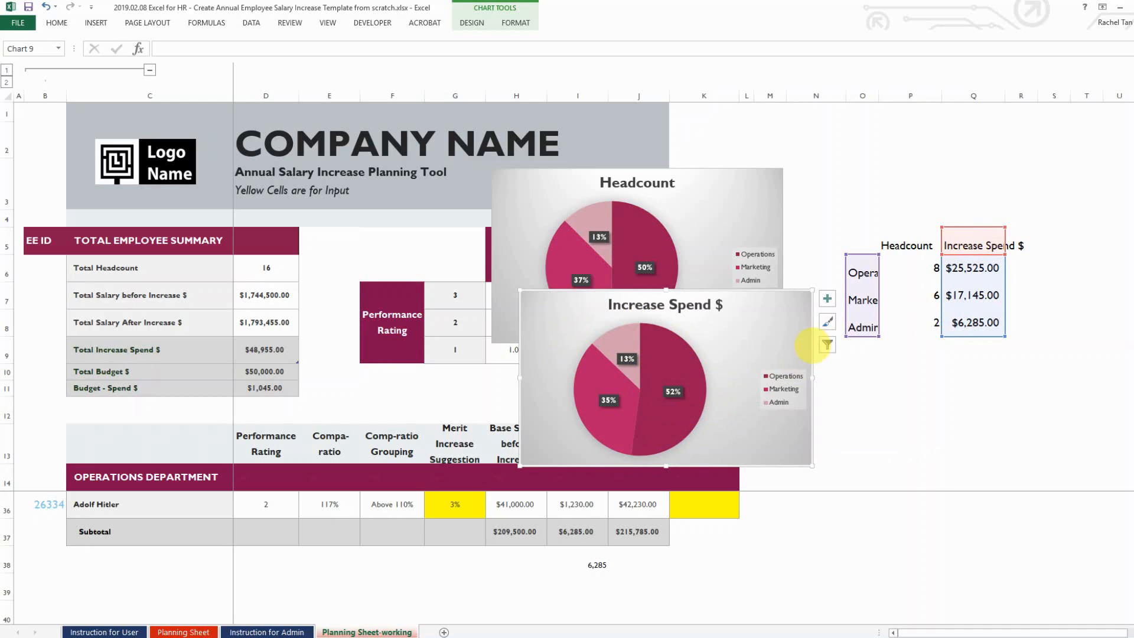
# Stack the Headcount chart above the Increase Spend $ chart beside the tables
pyautogui.moveTo(811, 346); pyautogui.dragTo(1048, 357)
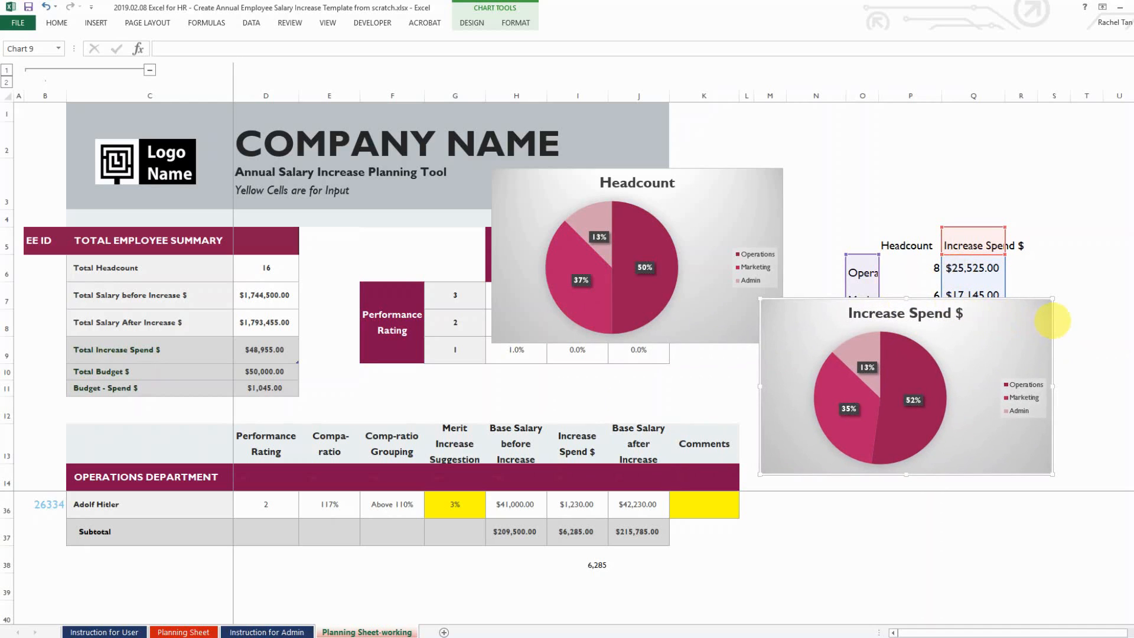
pyautogui.moveTo(1052, 320); pyautogui.dragTo(775, 329)
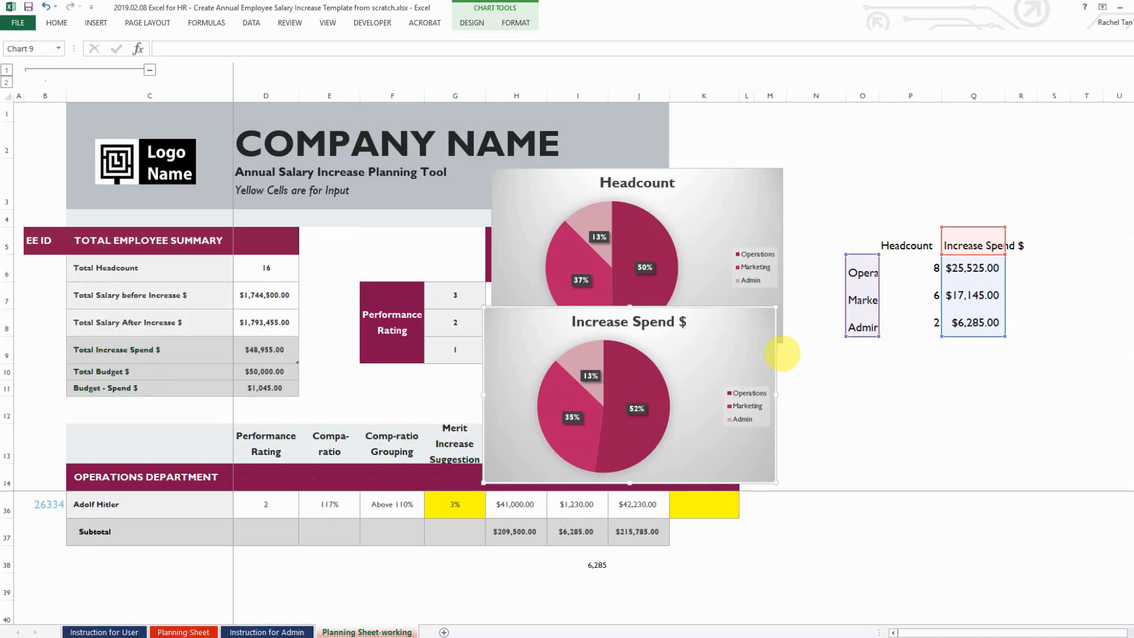
pyautogui.moveTo(775, 356); pyautogui.dragTo(1047, 346)
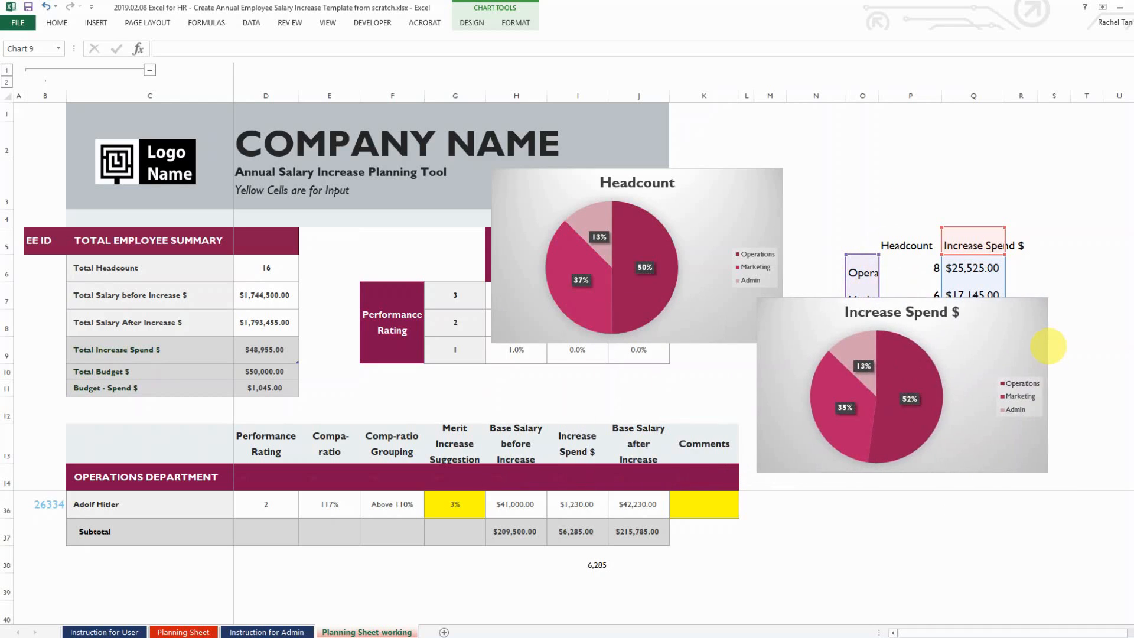
pyautogui.click(778, 224)
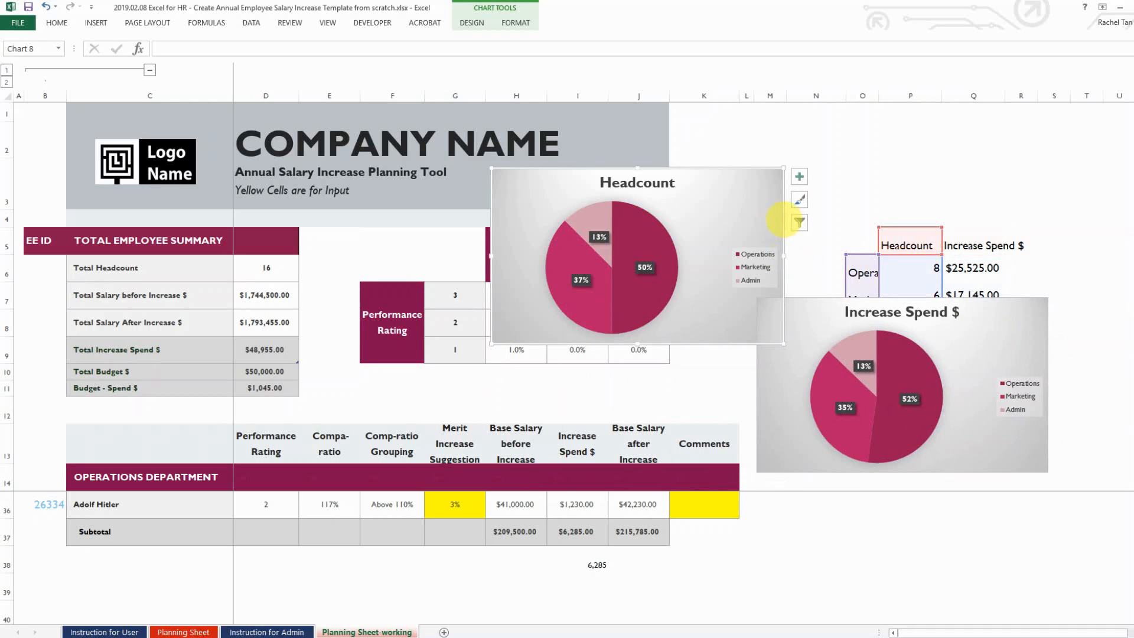
pyautogui.moveTo(777, 224); pyautogui.dragTo(1049, 173)
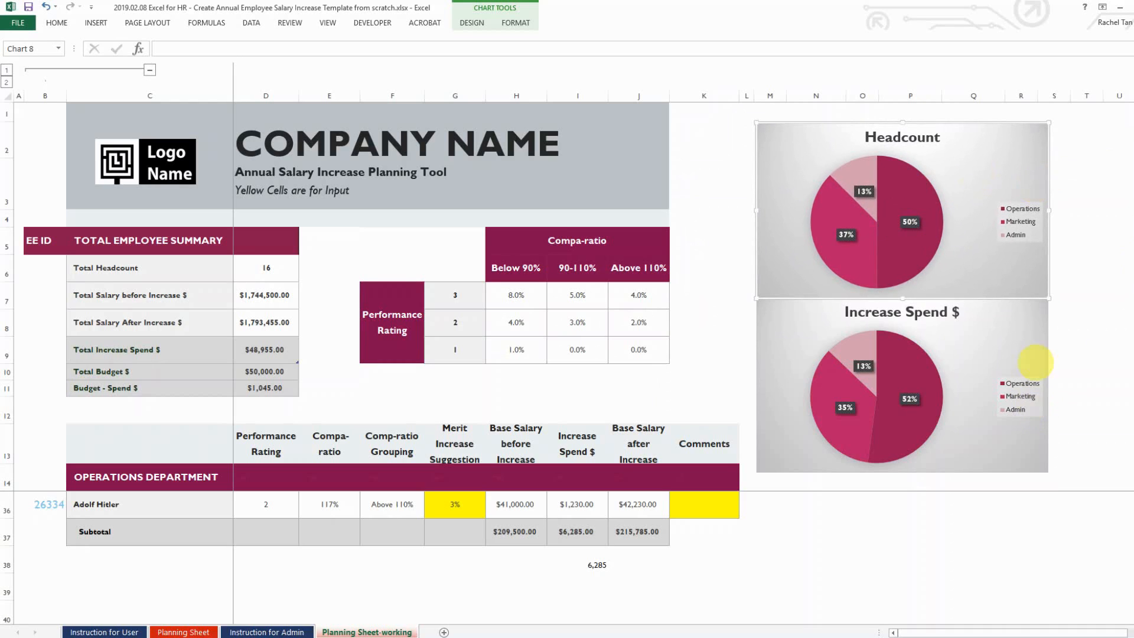
pyautogui.click(1089, 305)
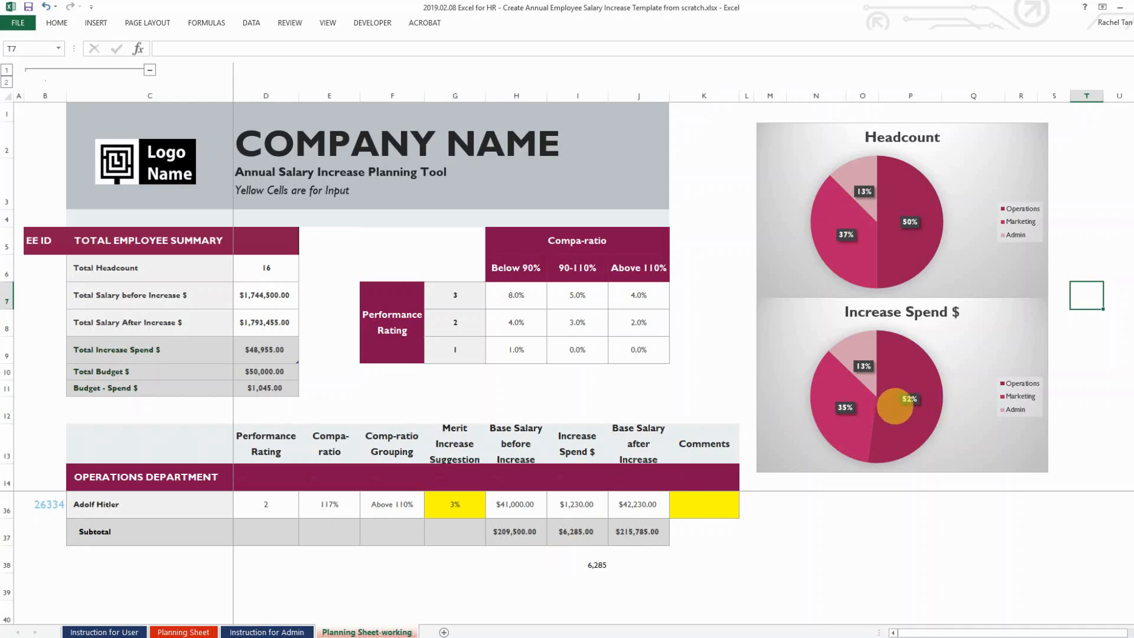
# Set Admin merit increases to 4% in G35 and 10% in G36, then open Instruction for Admin
pyautogui.scroll(1, 430, 519)
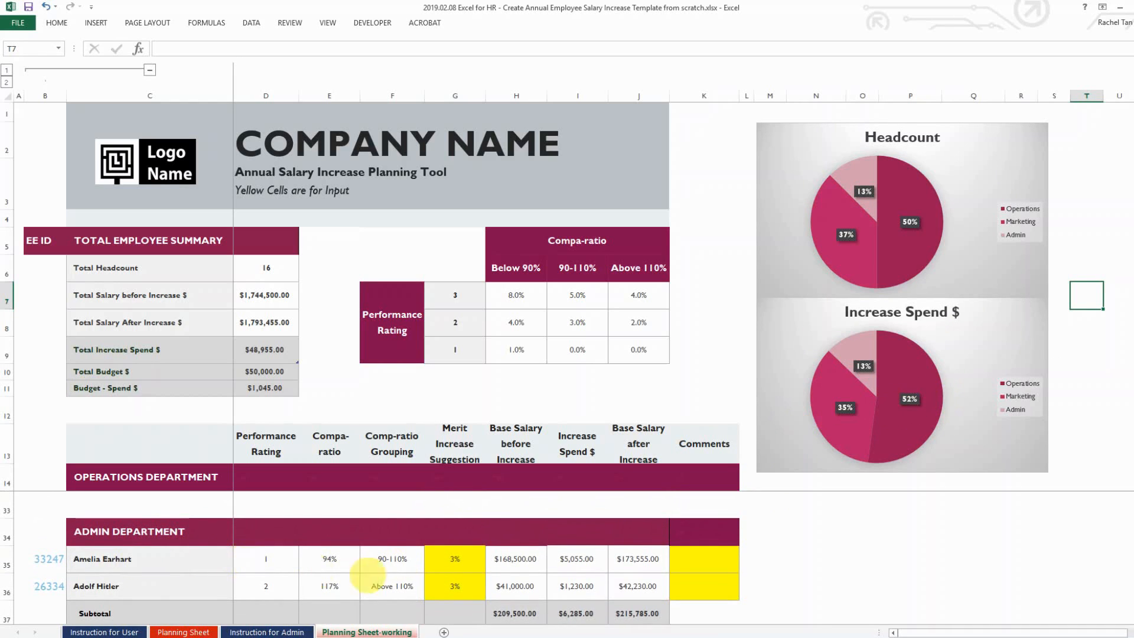
pyautogui.click(456, 558)
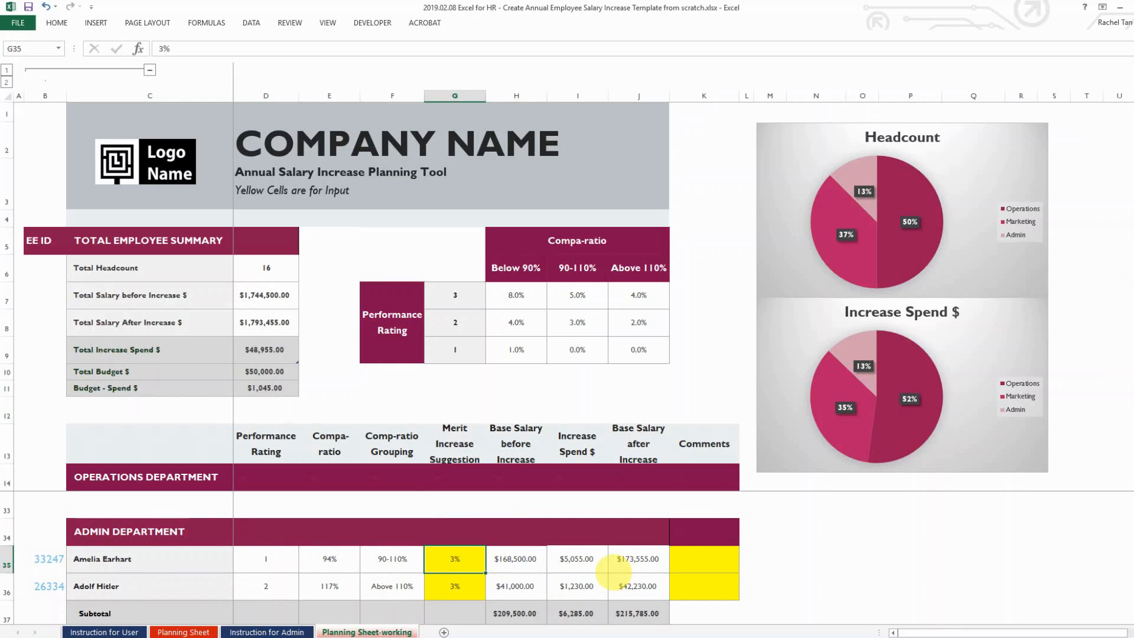
pyautogui.press('Return')
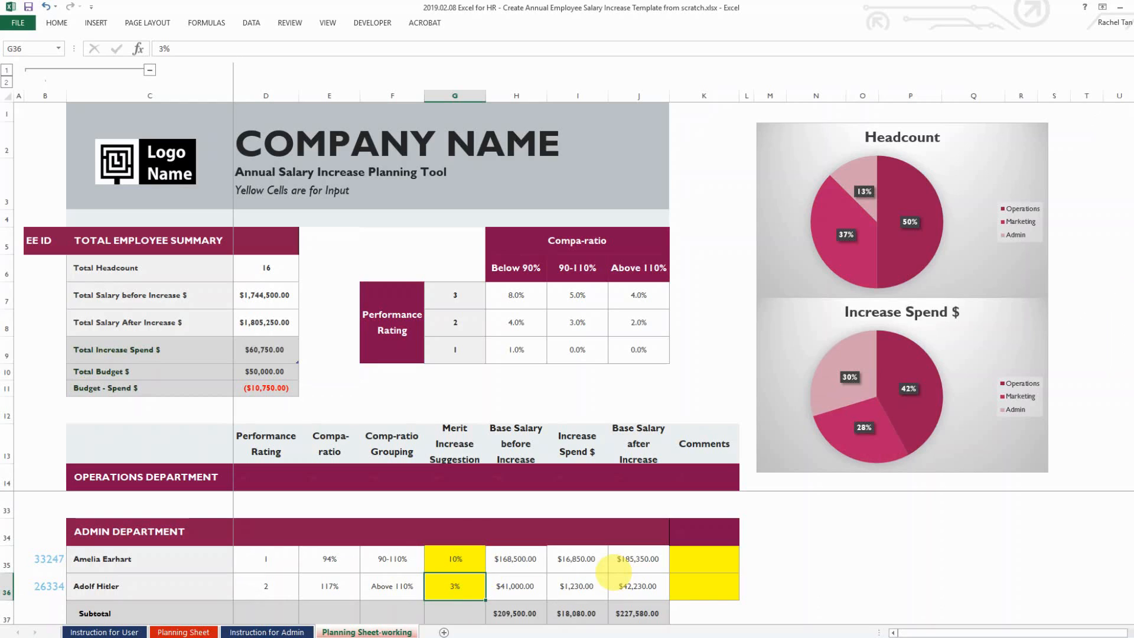
pyautogui.press('Tab')
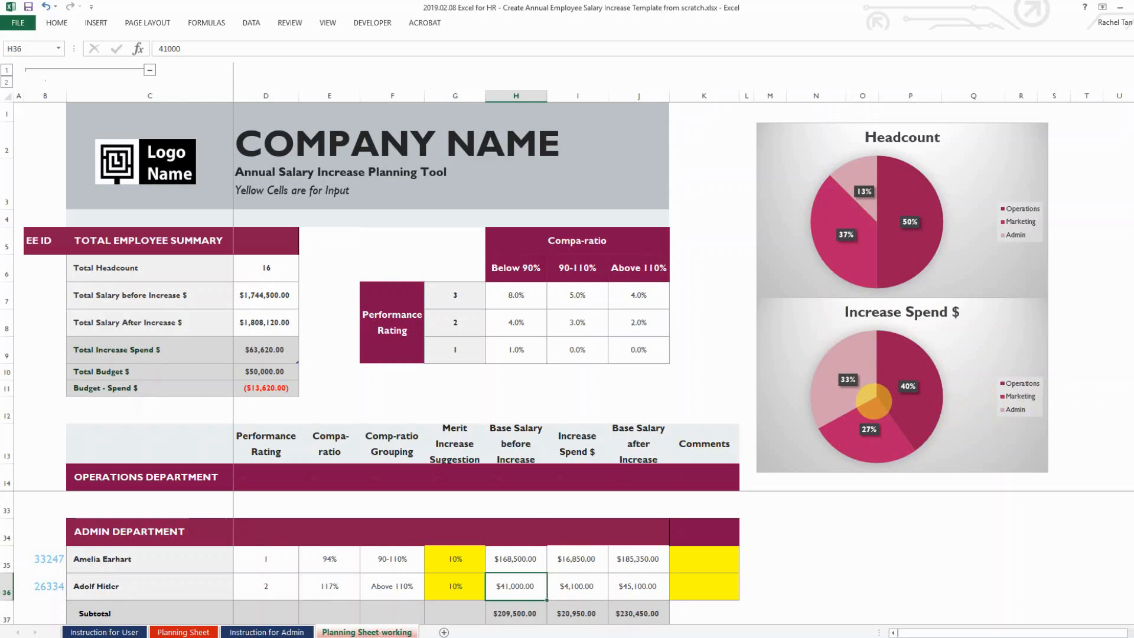
pyautogui.click(459, 560)
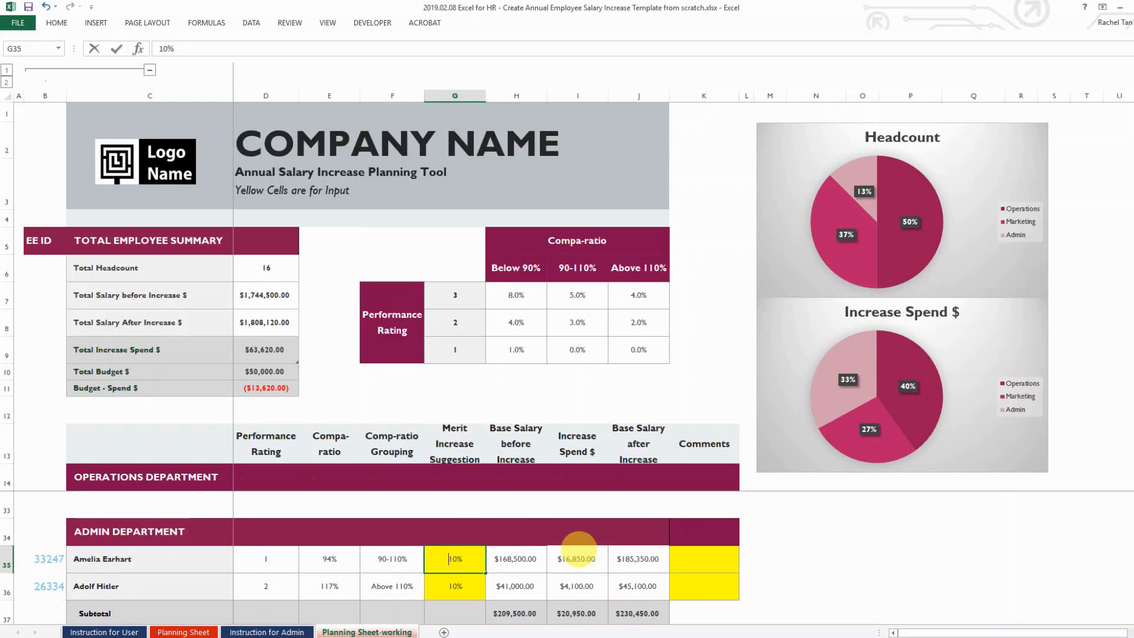
pyautogui.write('4')
pyautogui.press('Return')
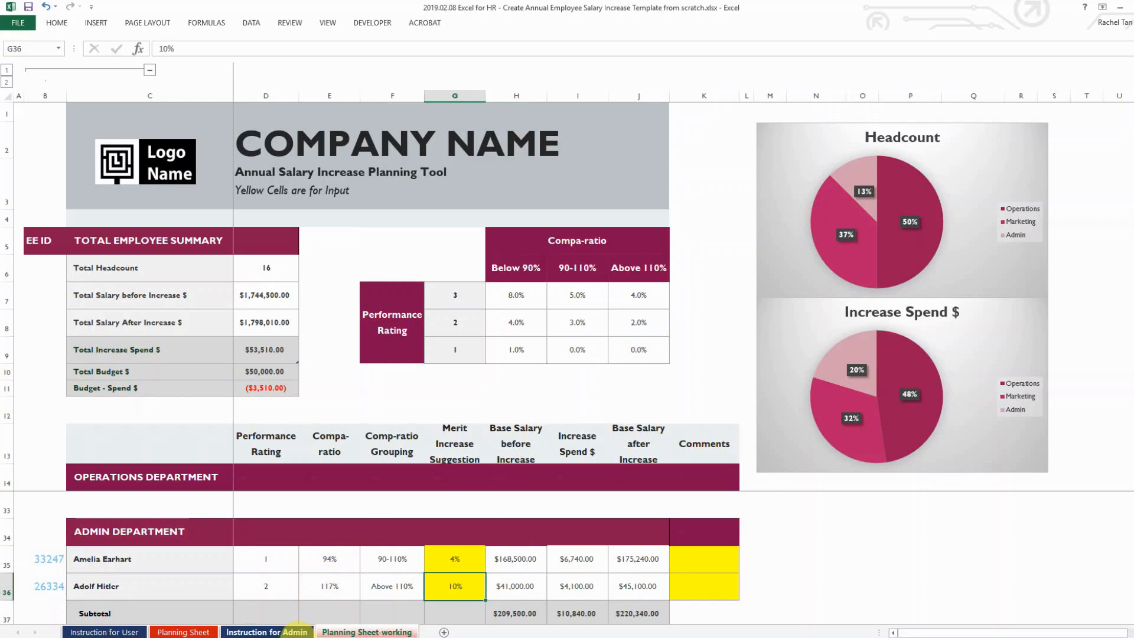
pyautogui.click(295, 631)
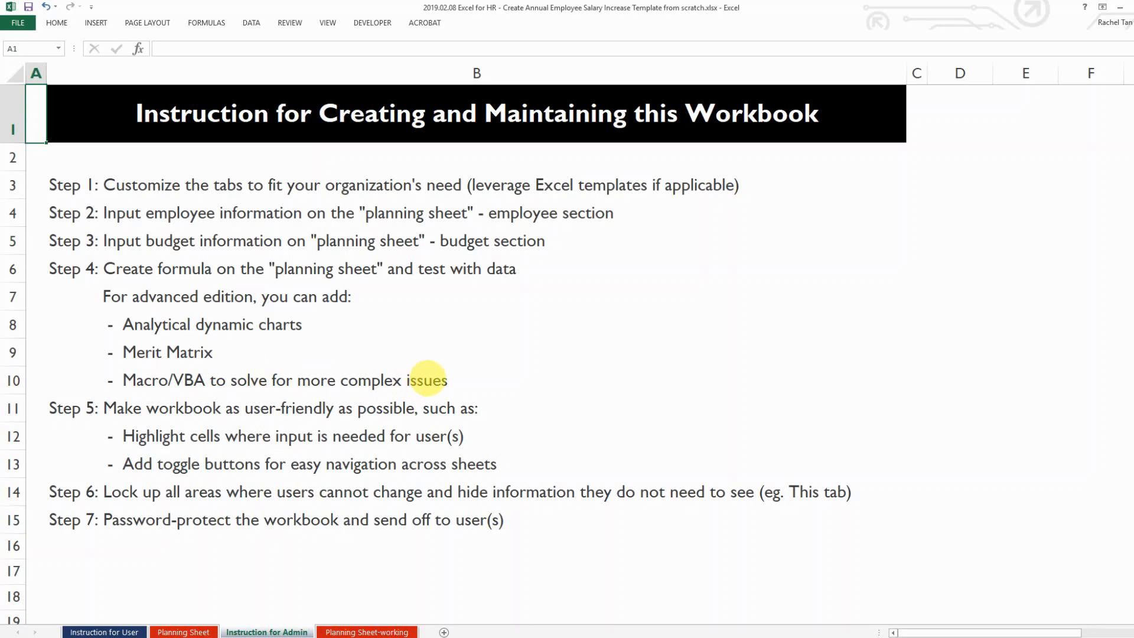
pyautogui.click(349, 631)
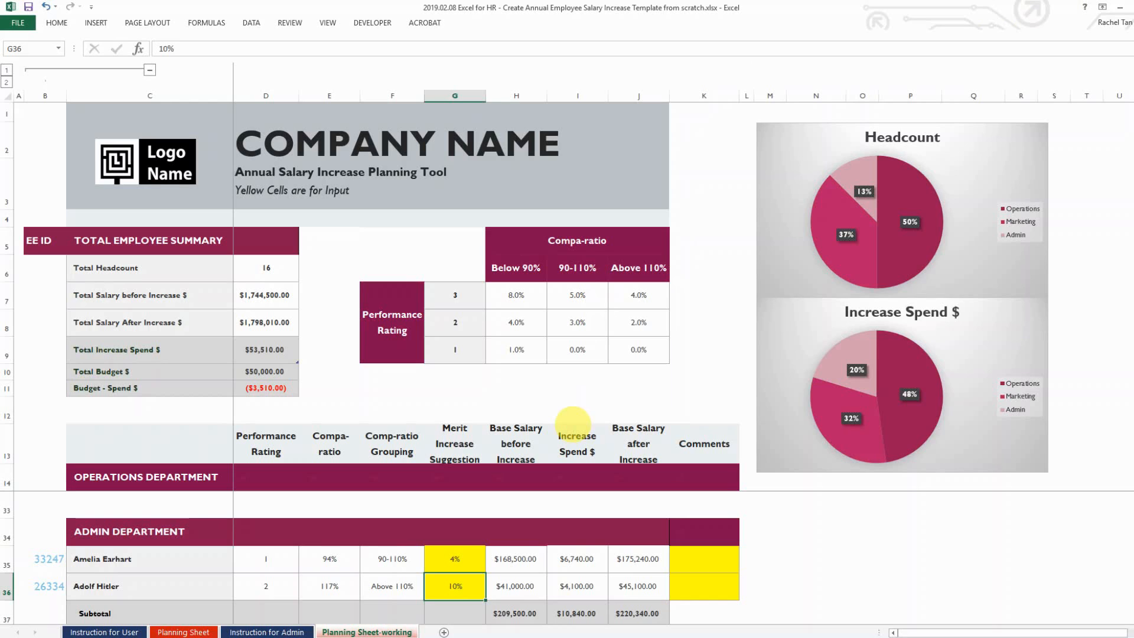
pyautogui.click(278, 630)
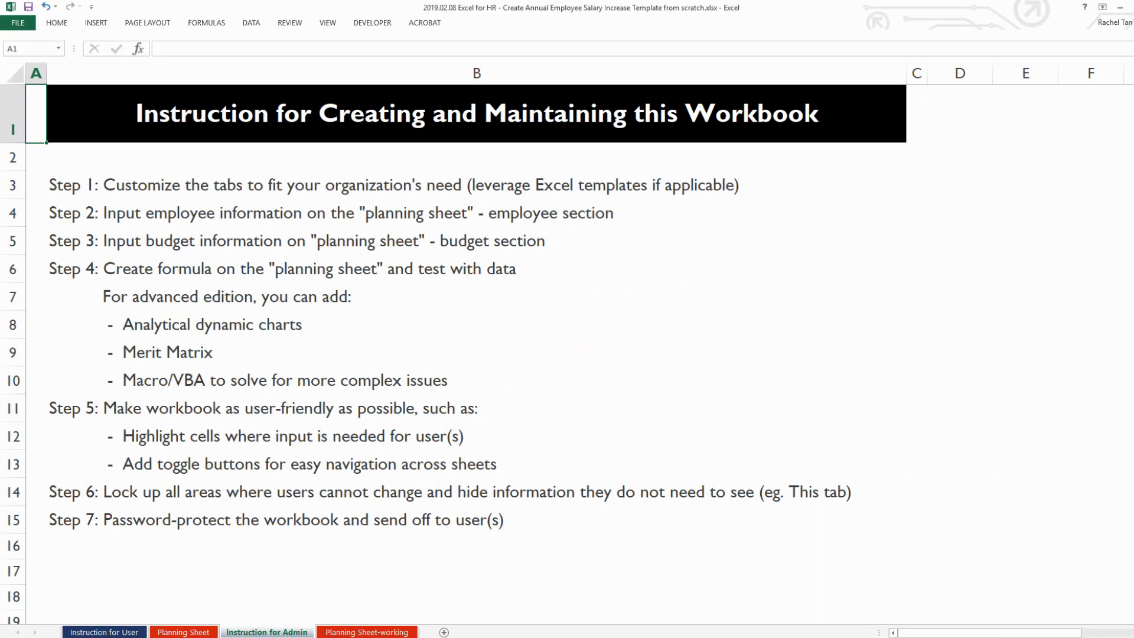
pyautogui.hotkey('ctrl', 'pagedown')
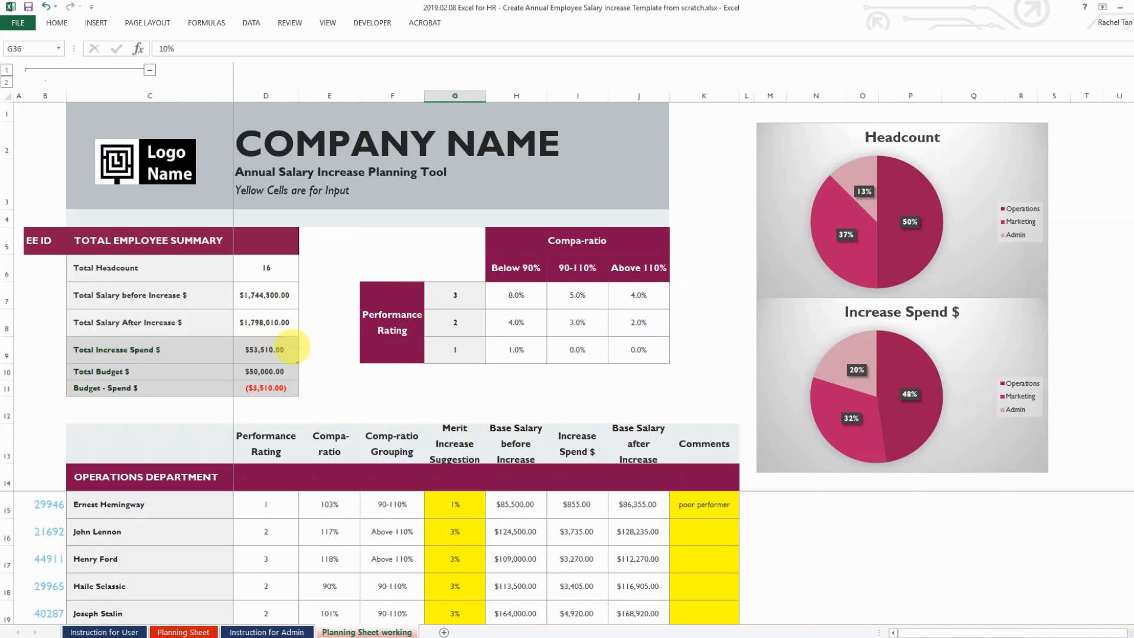
pyautogui.scroll(-3, 384, 398)
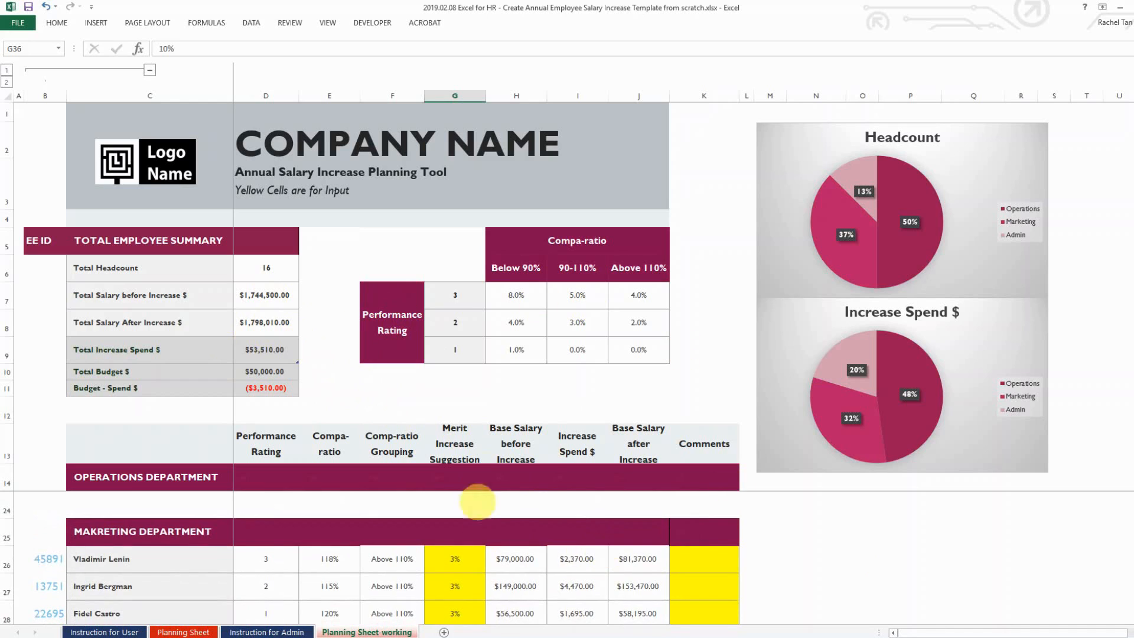
pyautogui.click(266, 631)
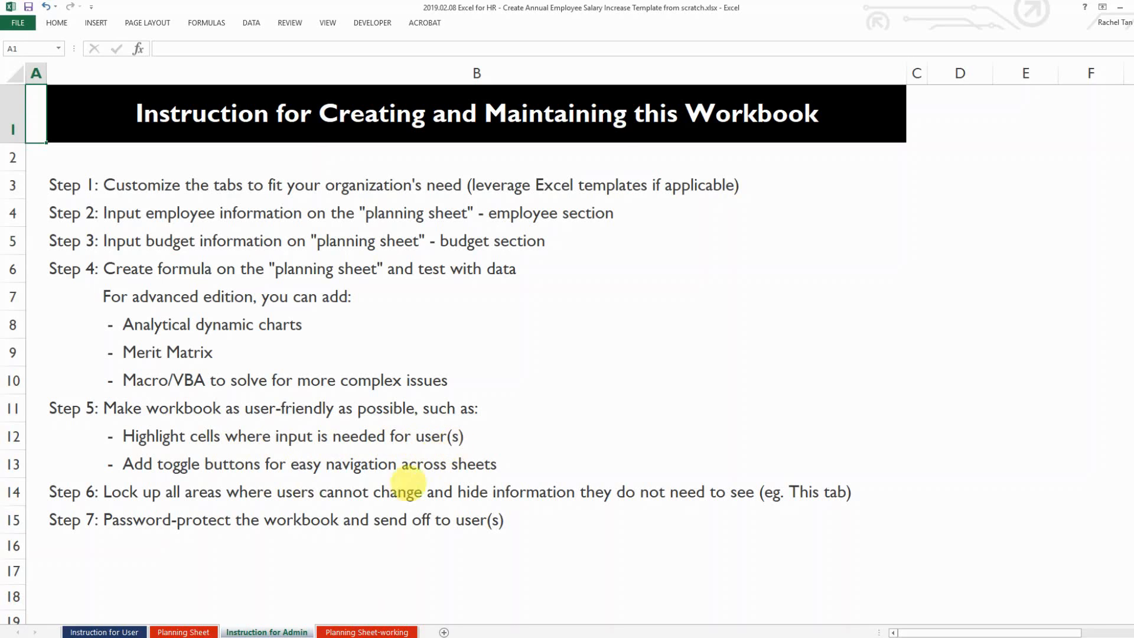
pyautogui.click(372, 630)
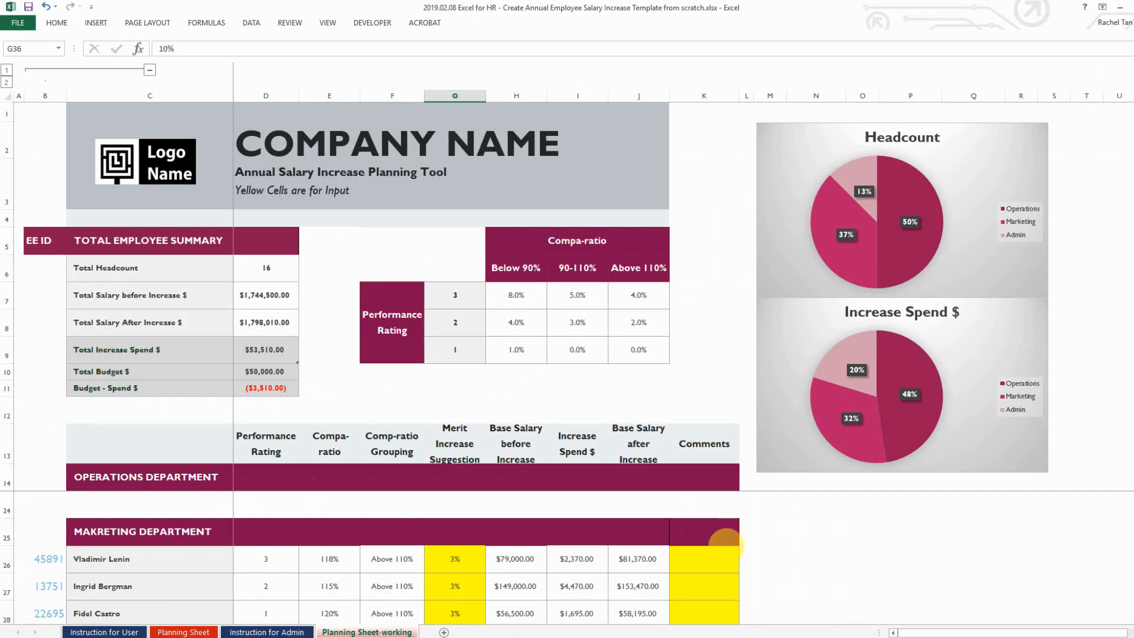
pyautogui.scroll(-1, 792, 541)
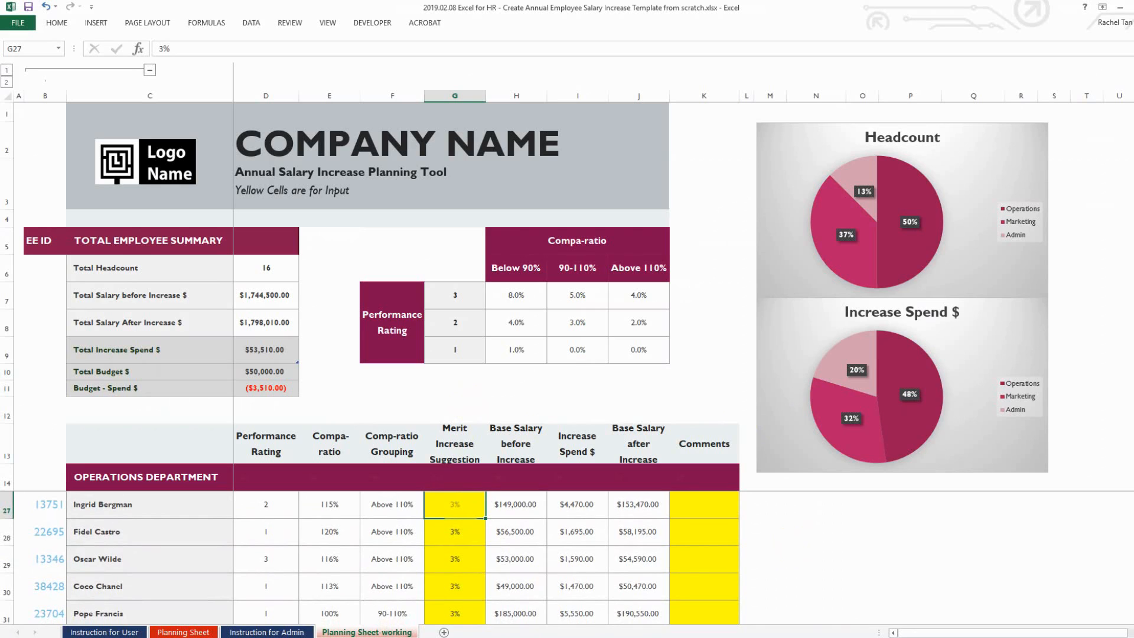
pyautogui.click(455, 559)
pyautogui.scroll(-1, 458, 557)
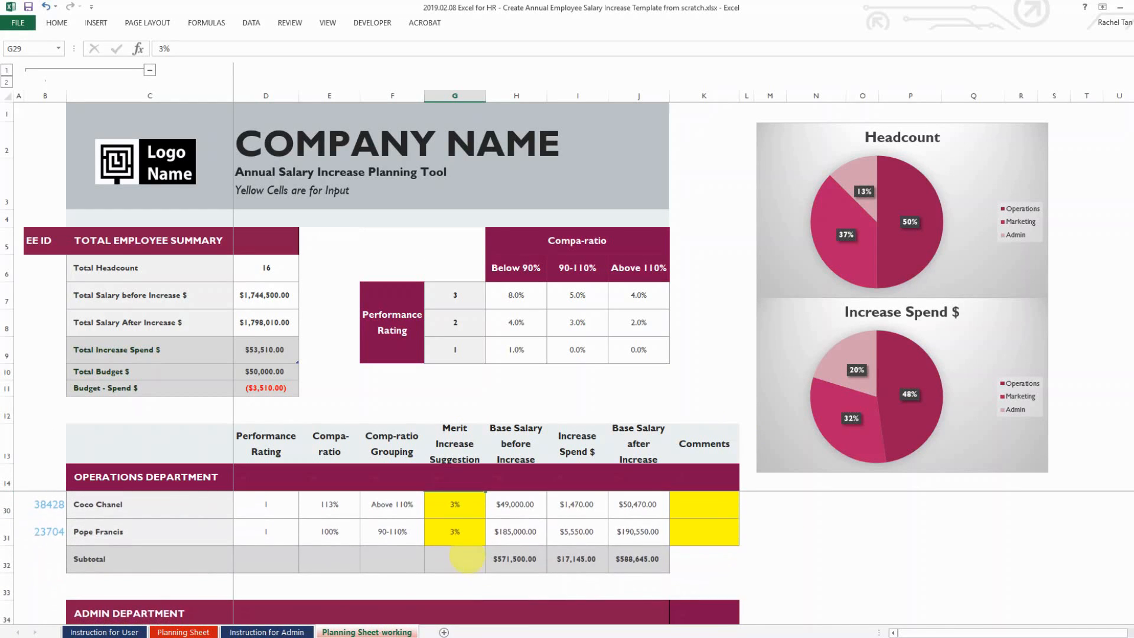
pyautogui.click(458, 532)
pyautogui.click(704, 531)
pyautogui.scroll(2, 699, 539)
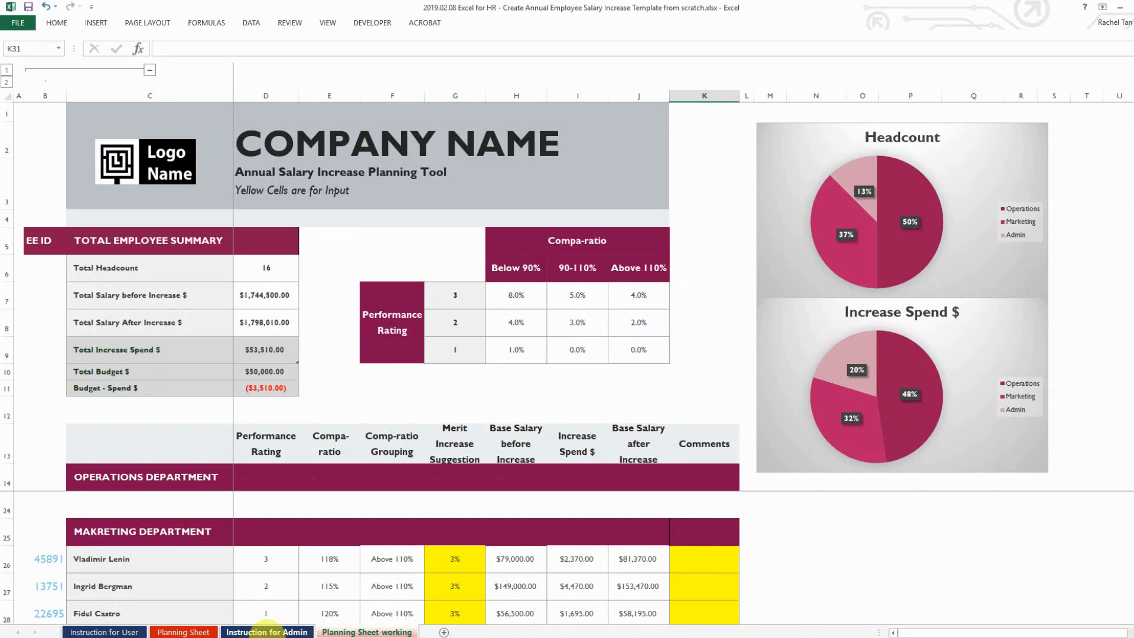
pyautogui.click(266, 632)
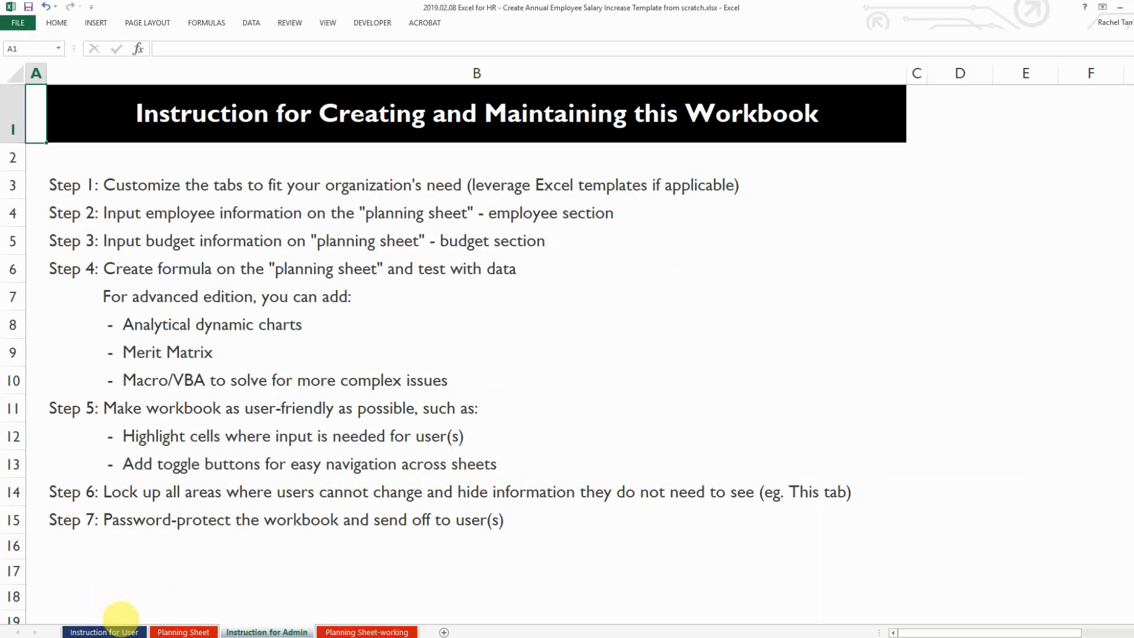
# Test the Go to planning sheet and Back to Instruction links, ending on Planning Sheet-working
pyautogui.click(118, 630)
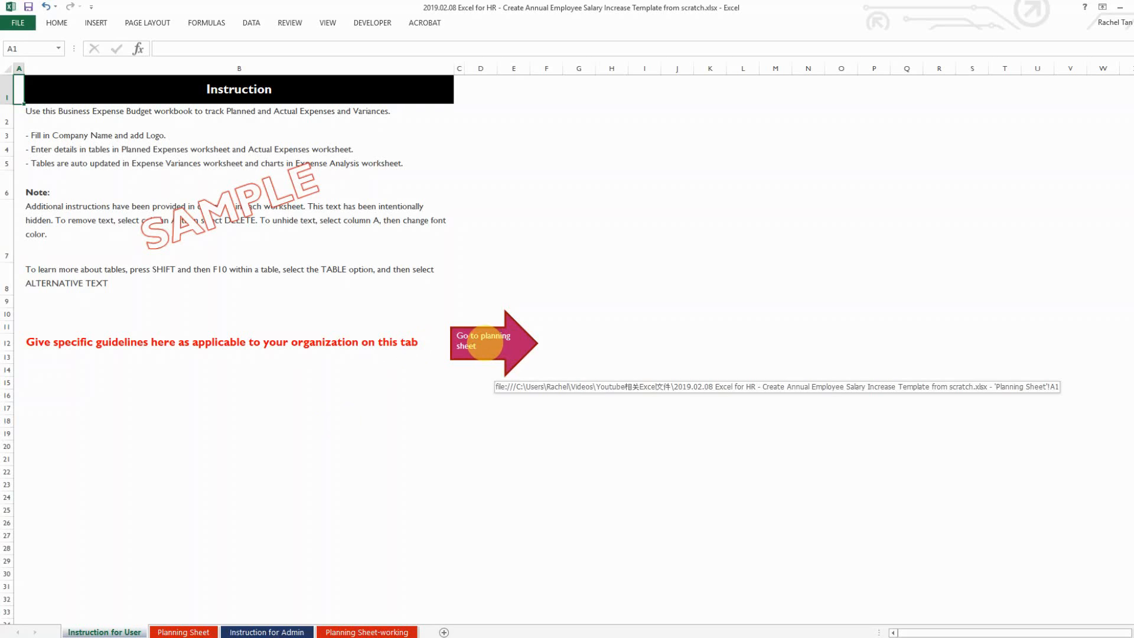
pyautogui.click(484, 342)
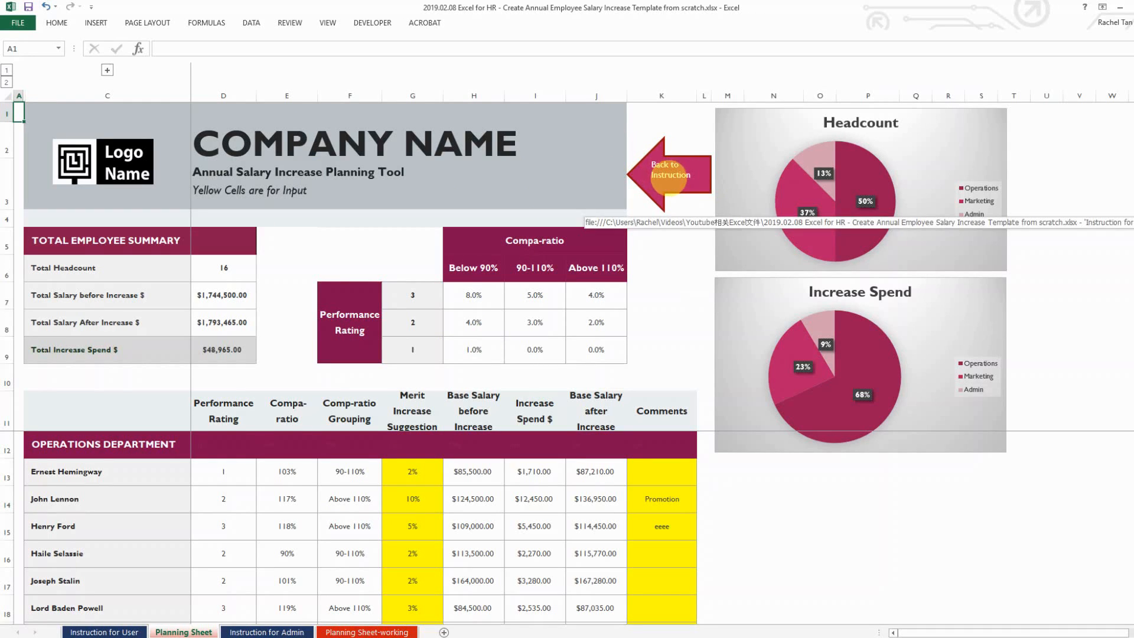
pyautogui.click(669, 176)
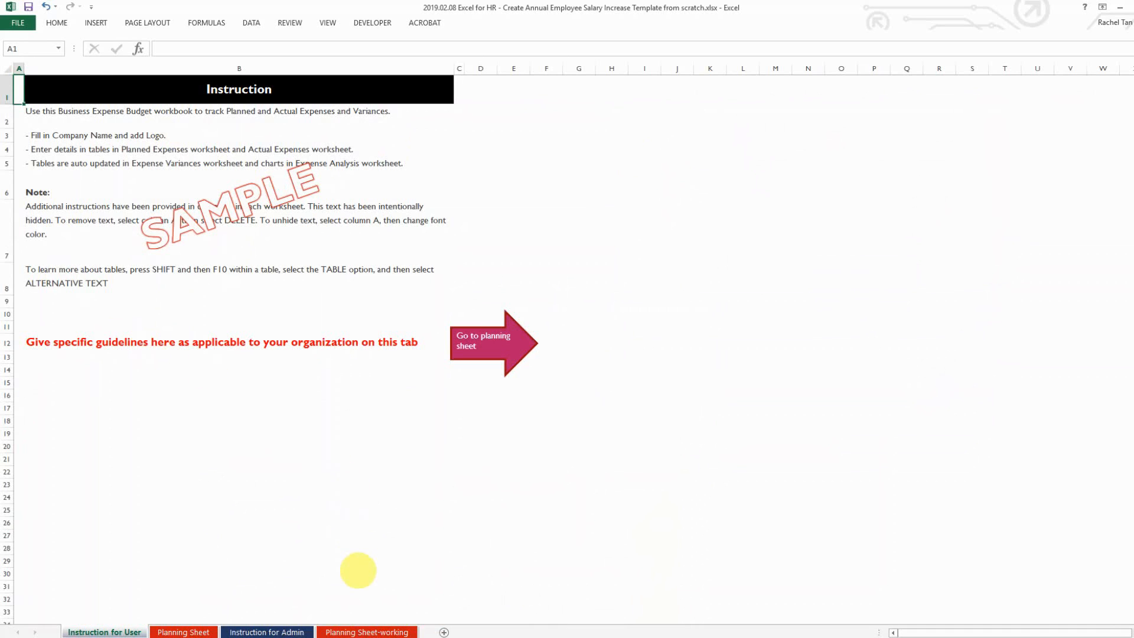
pyautogui.click(359, 631)
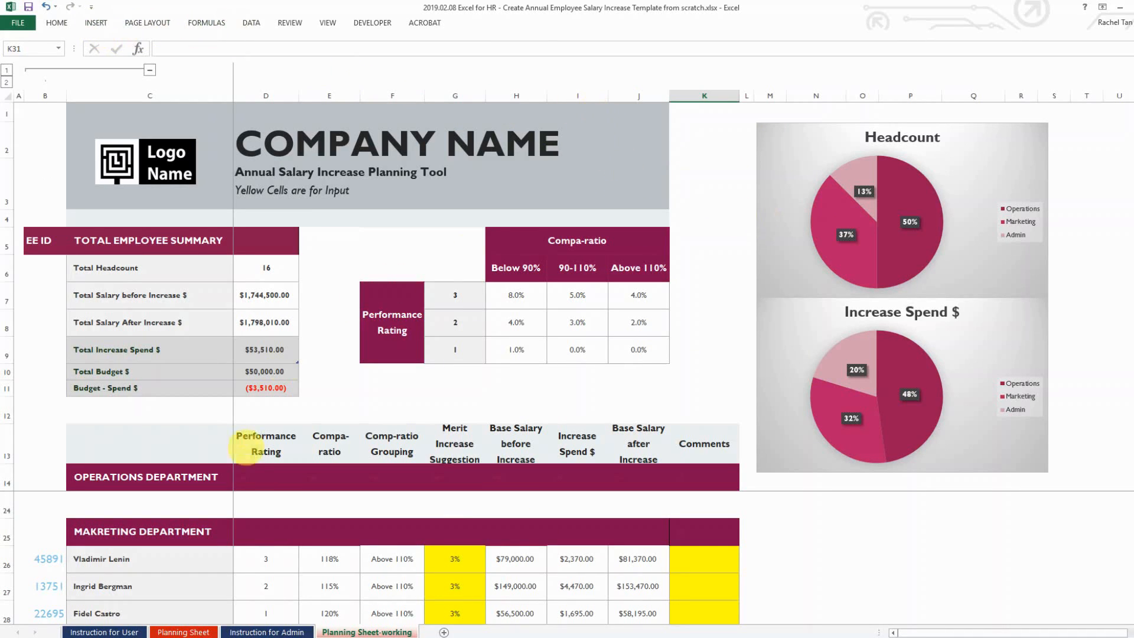
# Draw a left-pointing block arrow shape beside the Headcount chart
pyautogui.click(97, 23)
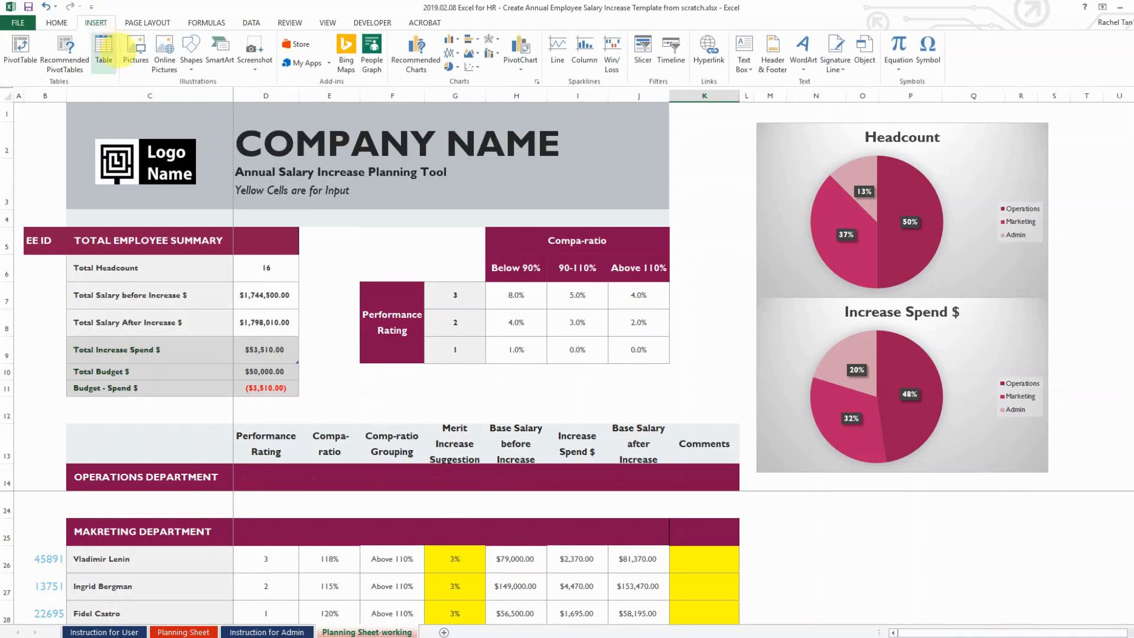
pyautogui.click(191, 56)
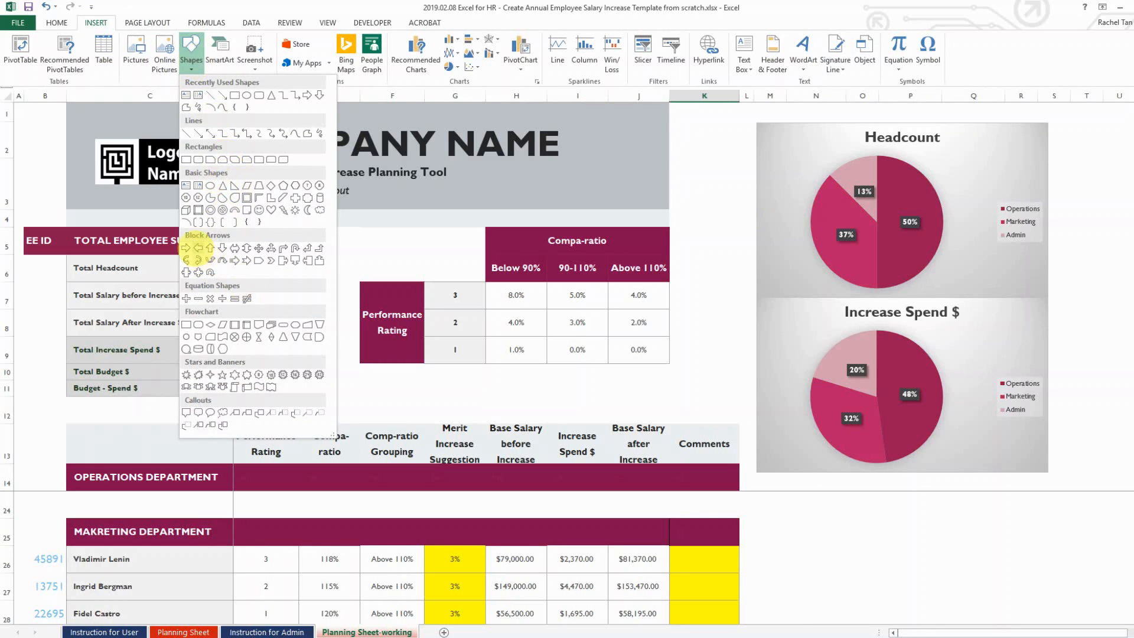
pyautogui.click(195, 249)
pyautogui.moveTo(692, 158)
pyautogui.mouseDown()
pyautogui.moveTo(734, 222)
pyautogui.moveTo(772, 225)
pyautogui.moveTo(717, 179)
pyautogui.moveTo(755, 179)
pyautogui.mouseUp()
# Label the arrow 'Back to Instruction Tab'
pyautogui.rightClick(696, 180)
pyautogui.click(822, 229)
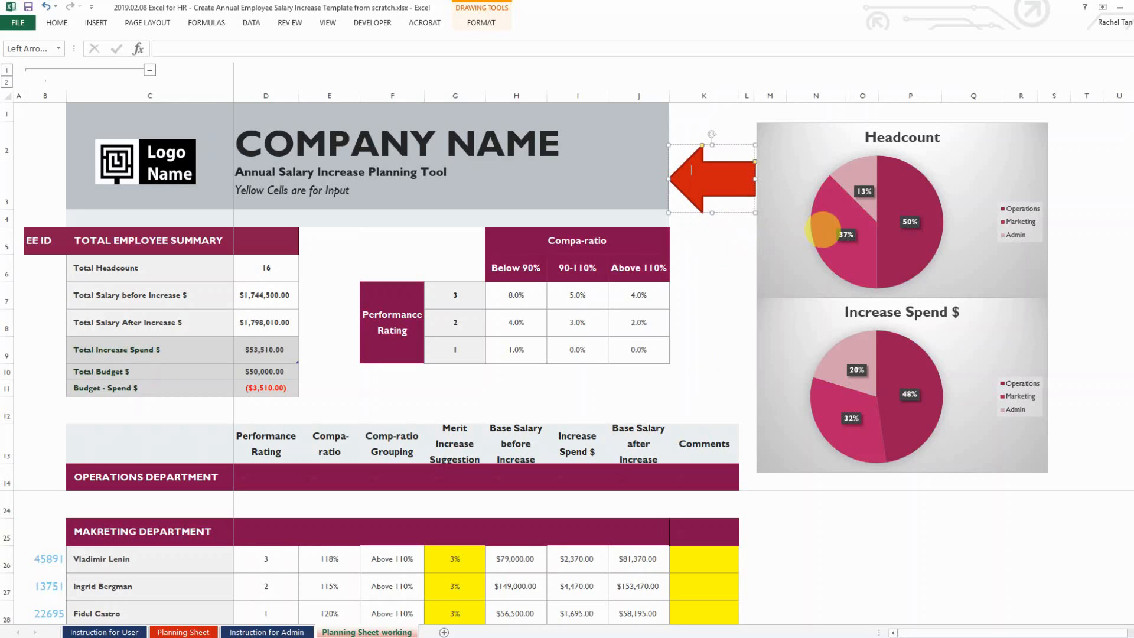
pyautogui.write('Back to ')
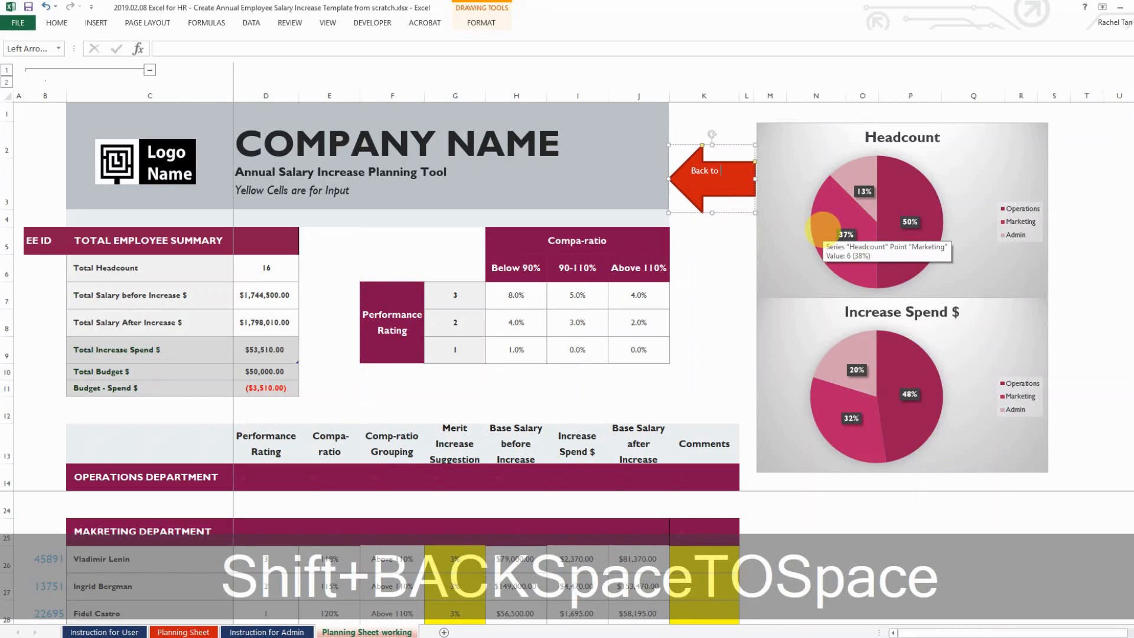
pyautogui.write('Insur')
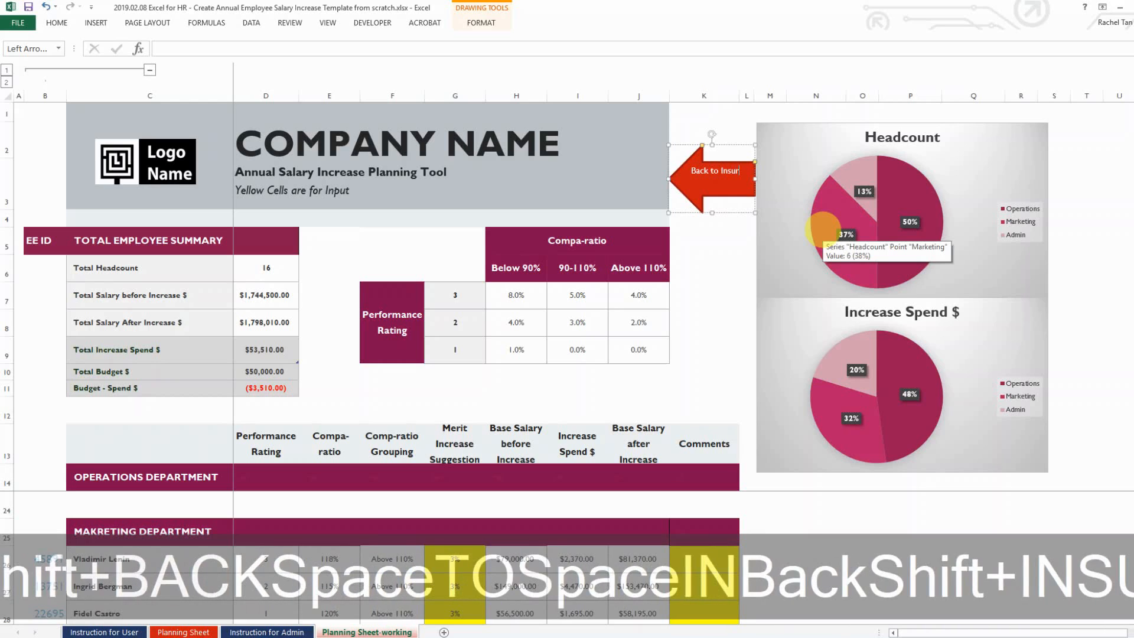
pyautogui.press('BackSpace')
pyautogui.press('BackSpace')
pyautogui.write('truction T')
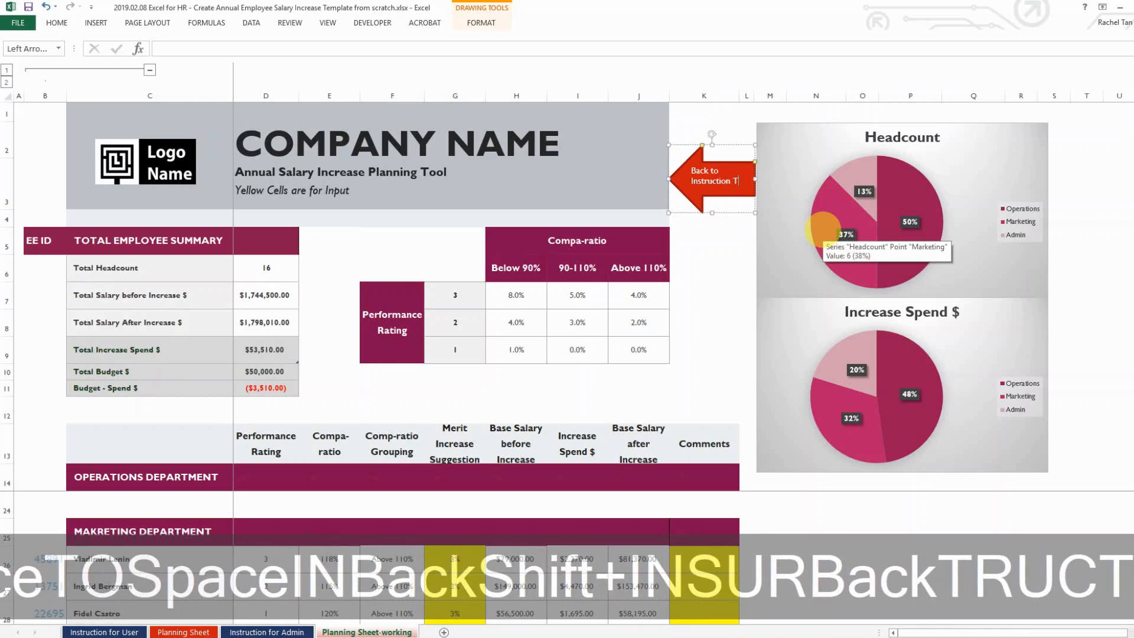
pyautogui.write('ab')
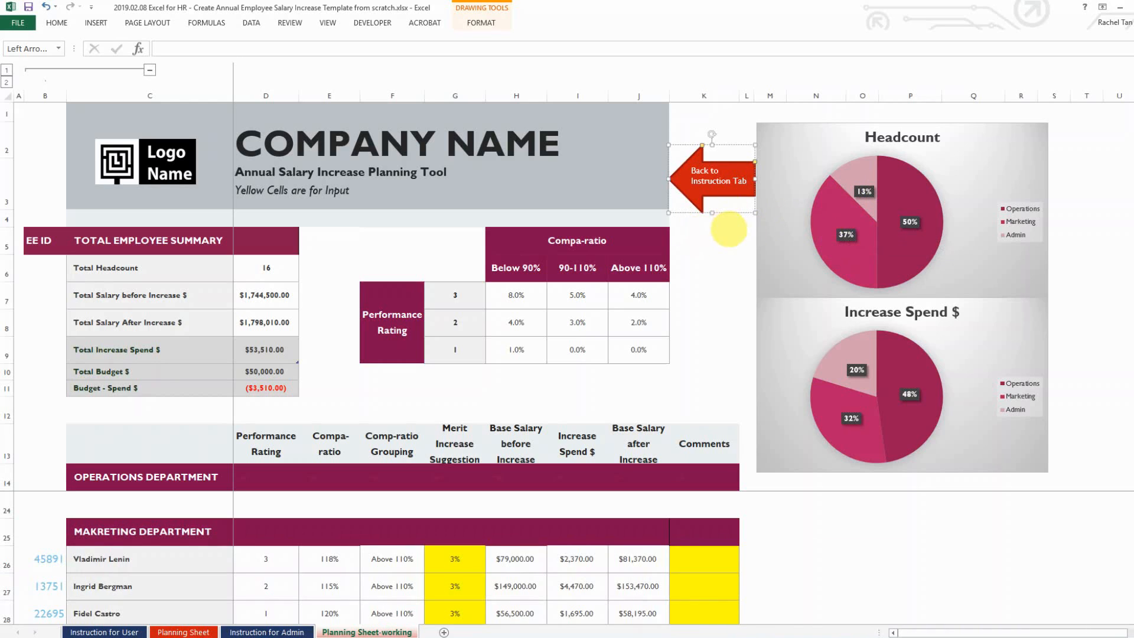
pyautogui.click(729, 230)
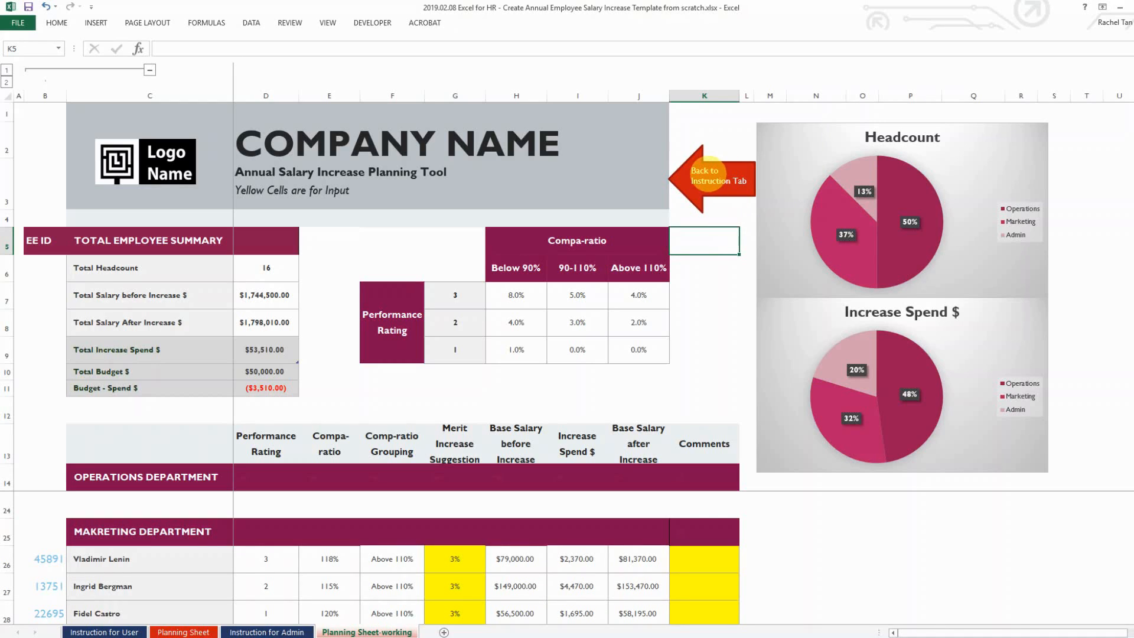
# Hyperlink the arrow to the 'Instruction for User' sheet and click it to test
pyautogui.rightClick(706, 172)
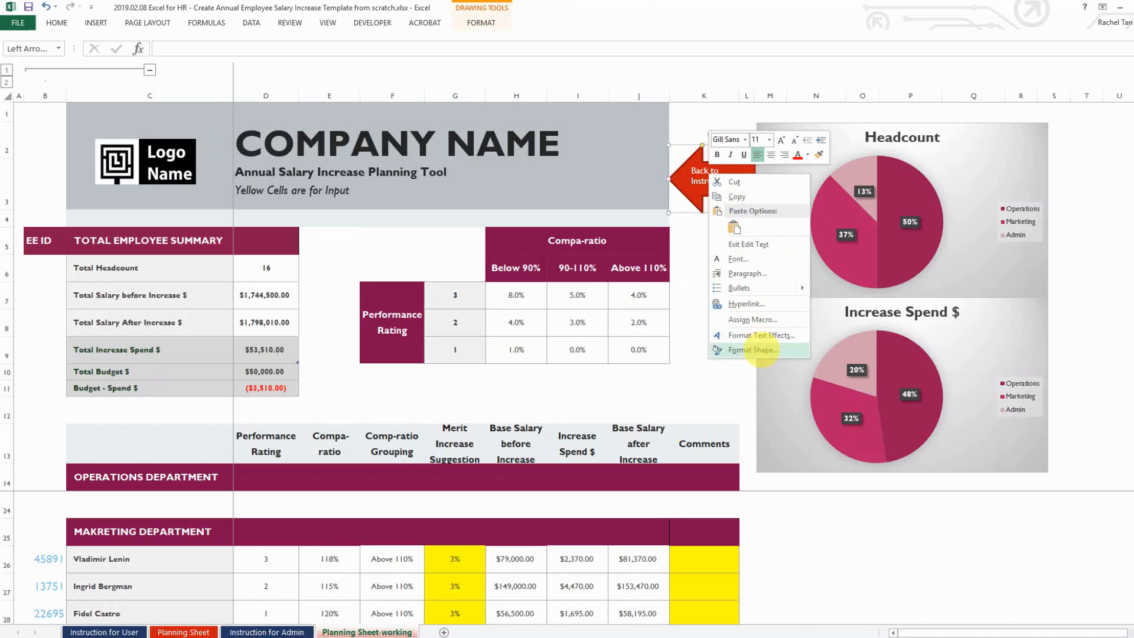
pyautogui.click(747, 302)
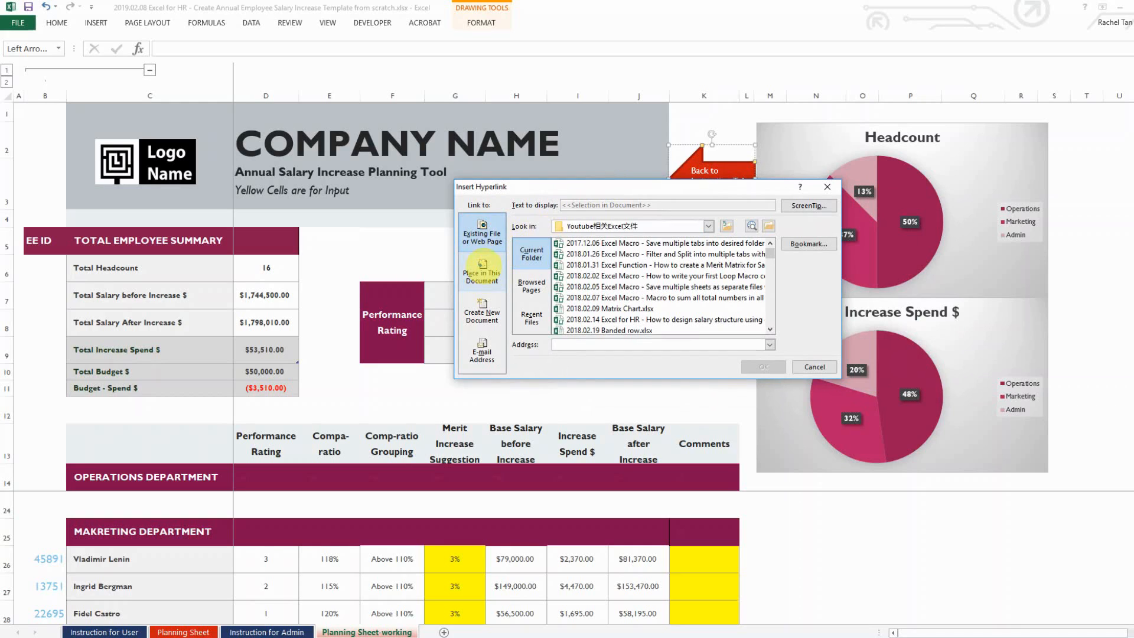
pyautogui.click(482, 270)
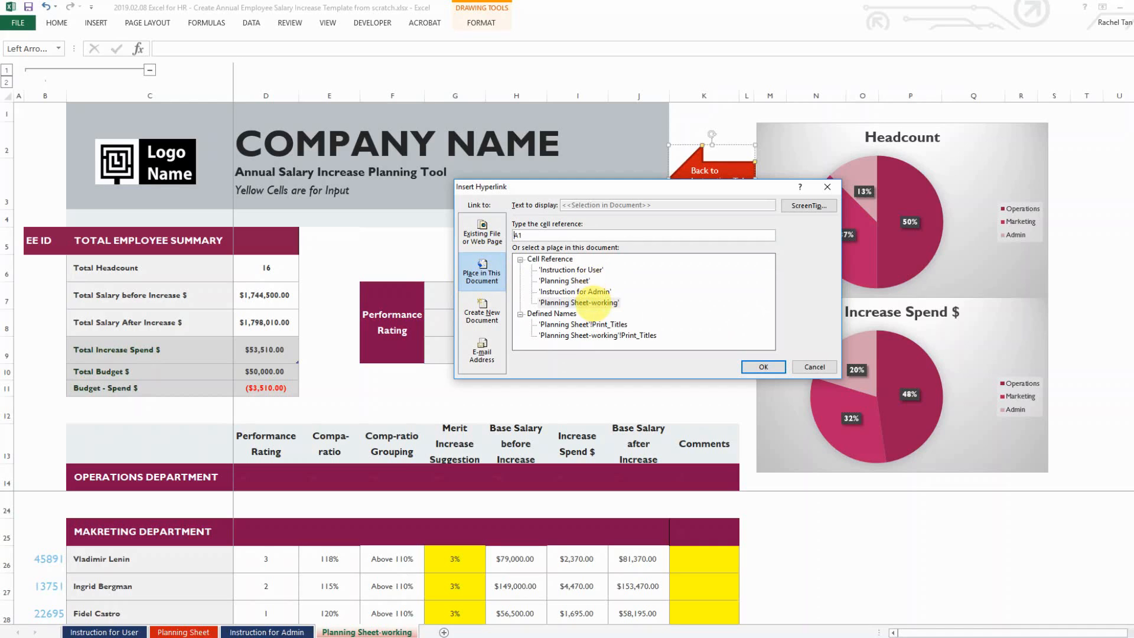
pyautogui.click(573, 271)
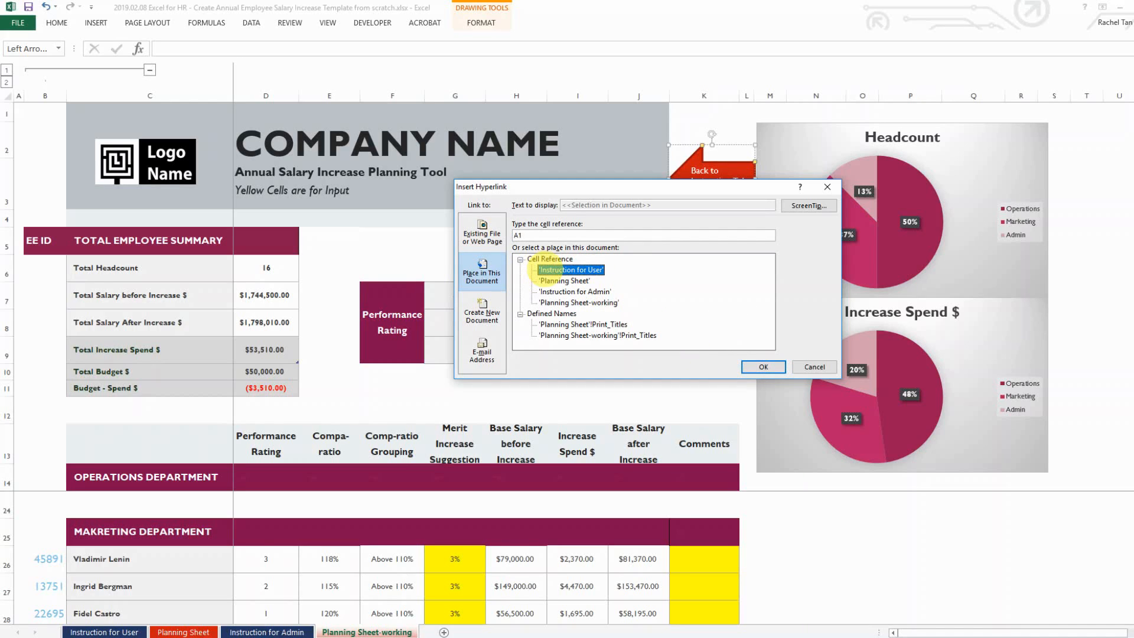
pyautogui.click(761, 366)
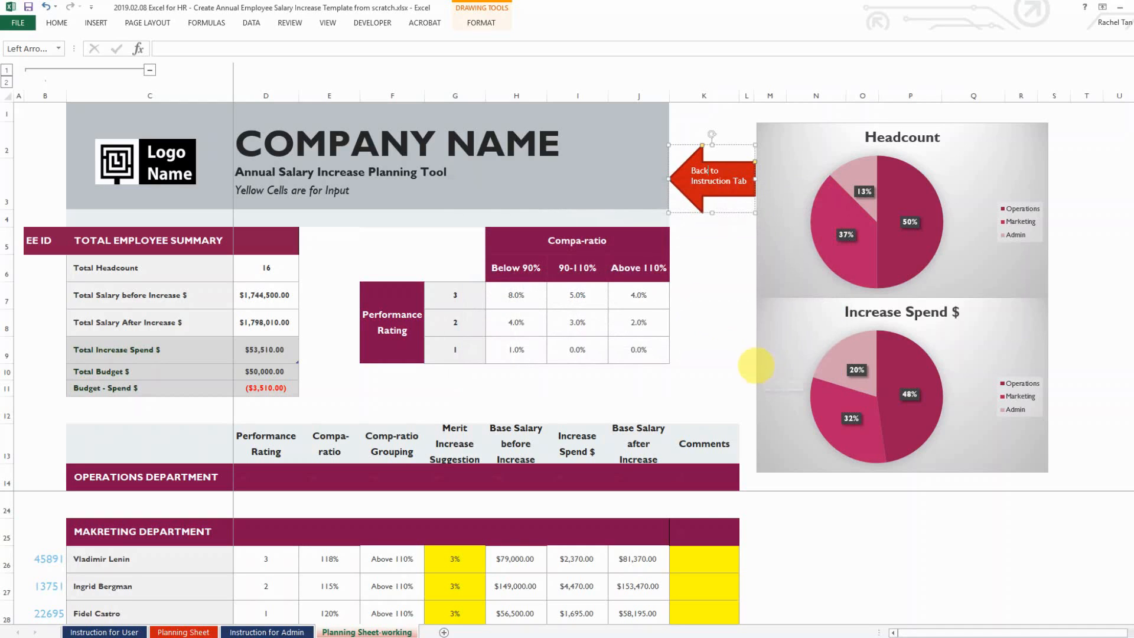
pyautogui.click(710, 236)
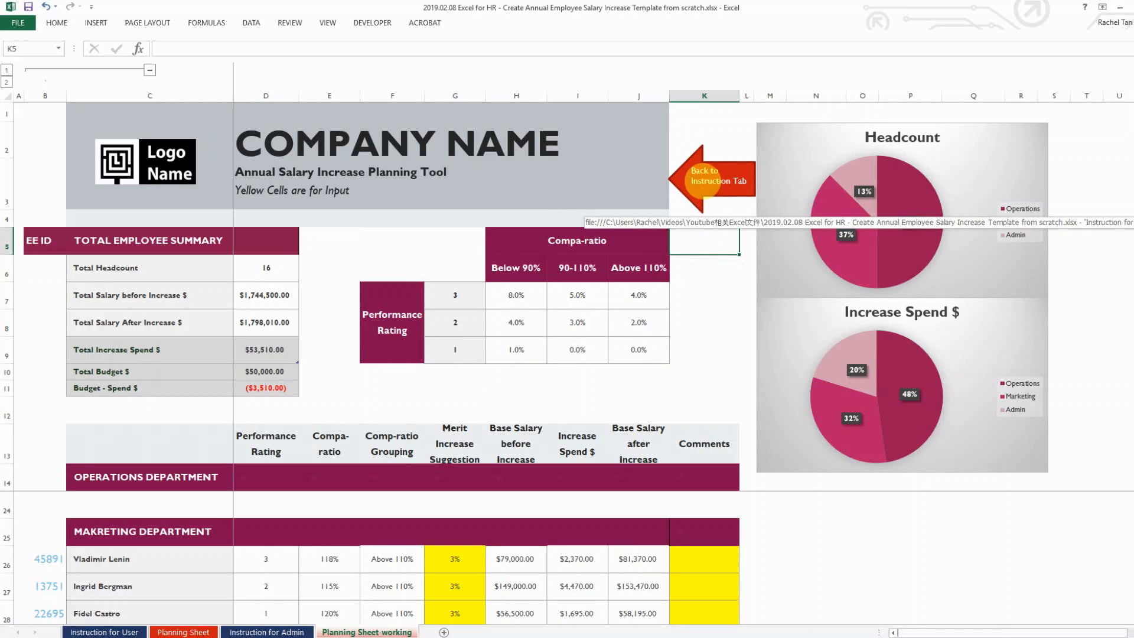
pyautogui.click(704, 175)
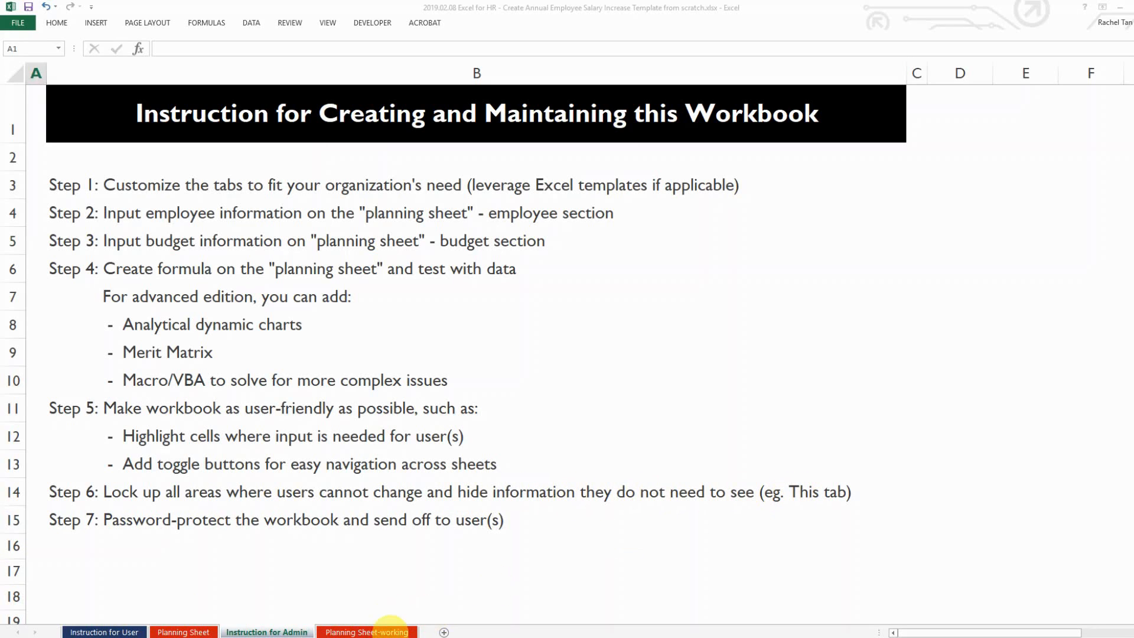
# Return to Planning Sheet-working, check the salary formulas such as I28, and select the whole sheet
pyautogui.click(390, 627)
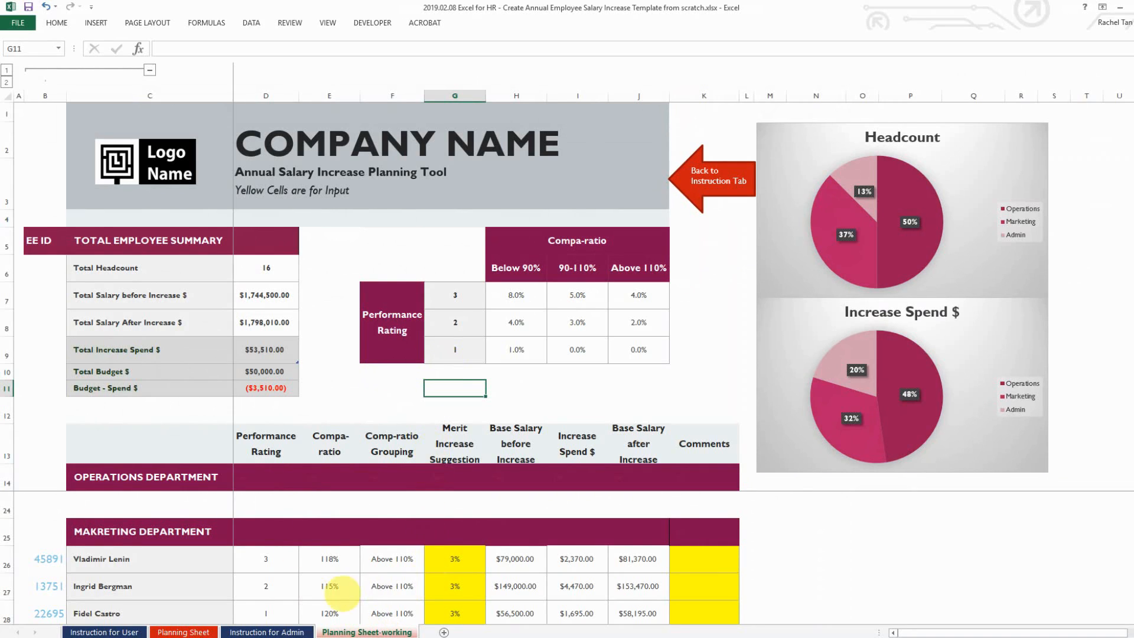
pyautogui.scroll(-1, 371, 590)
pyautogui.scroll(1, 539, 558)
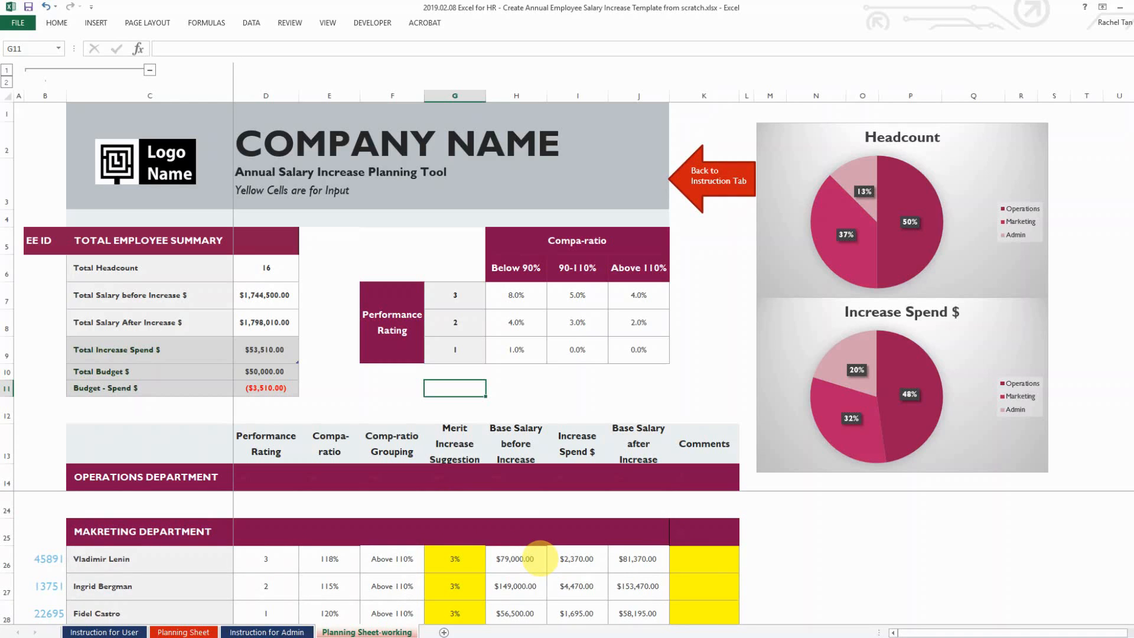
pyautogui.scroll(-1, 539, 558)
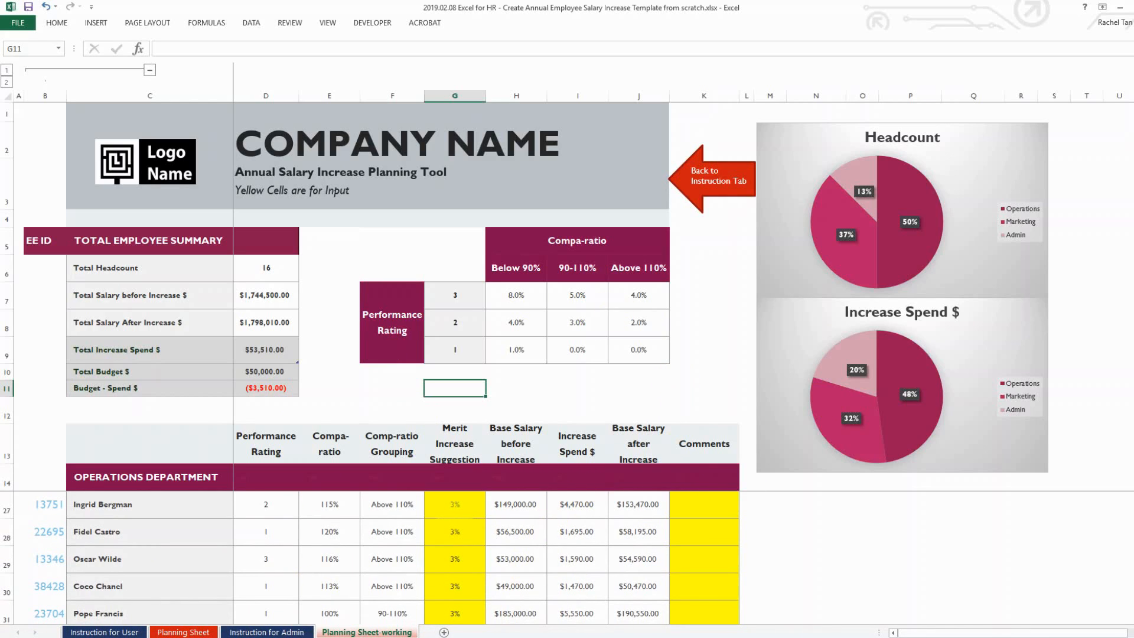
pyautogui.click(455, 506)
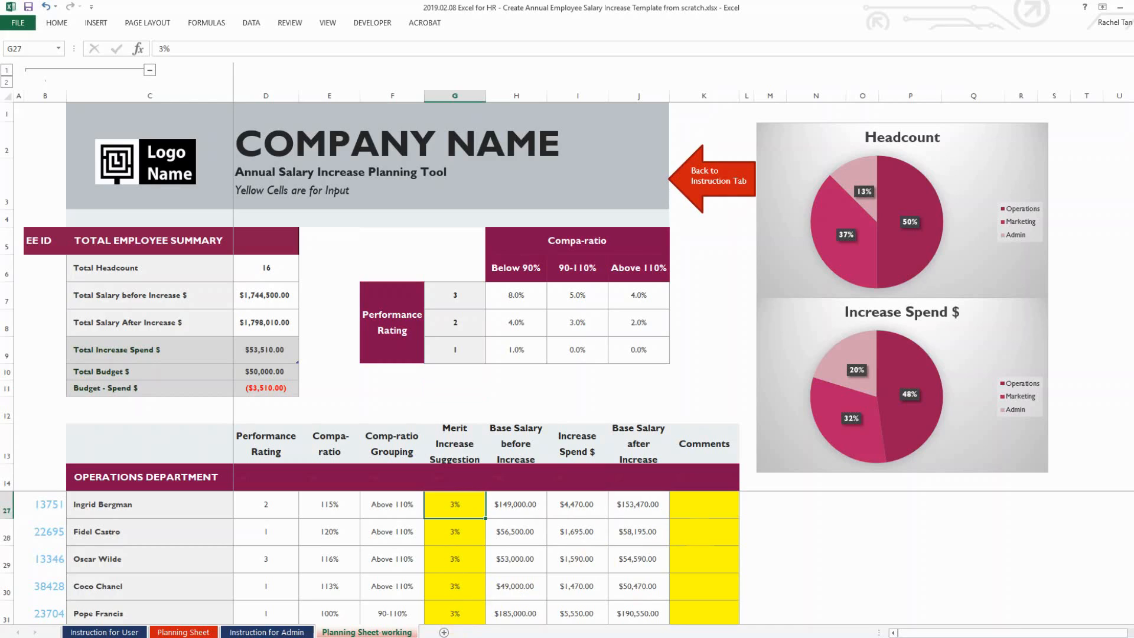
pyautogui.click(692, 536)
pyautogui.click(528, 537)
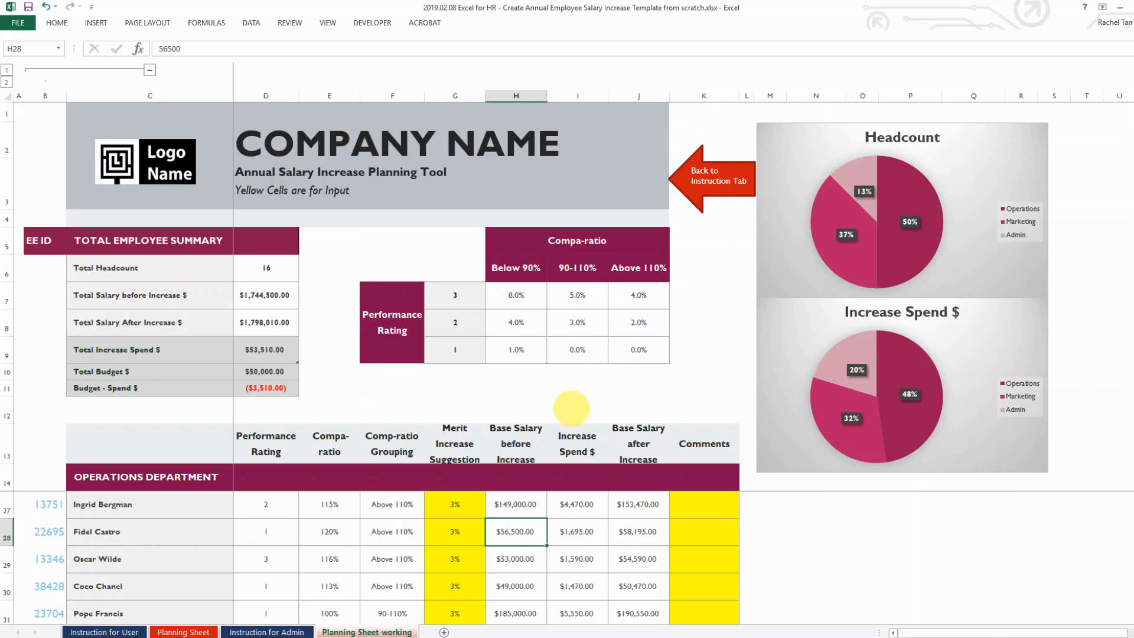
pyautogui.click(263, 322)
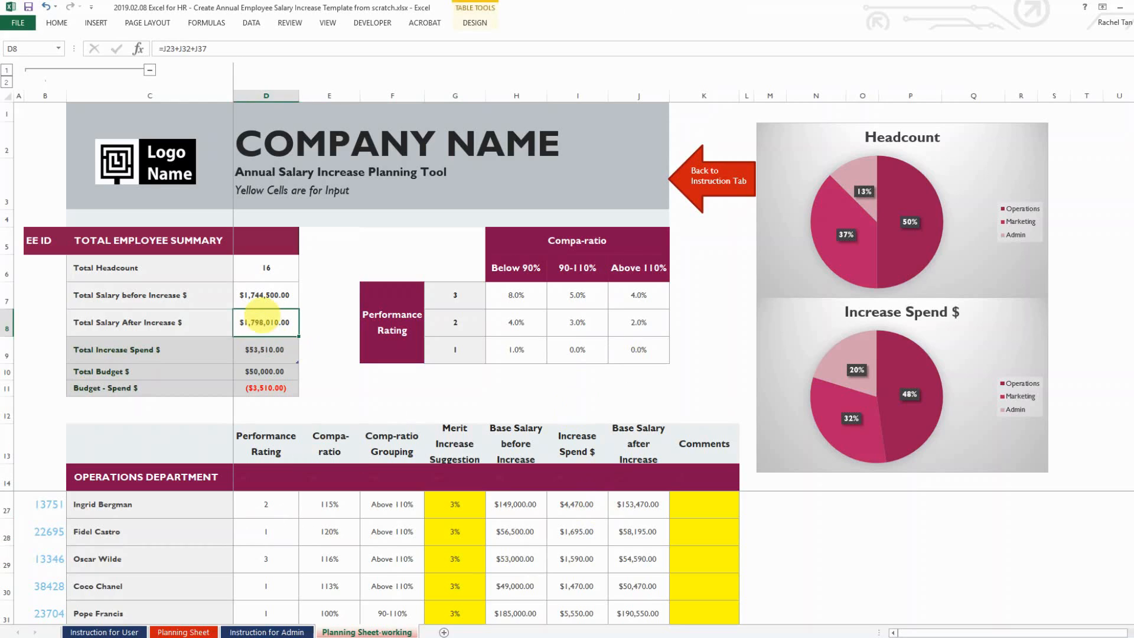
pyautogui.click(558, 531)
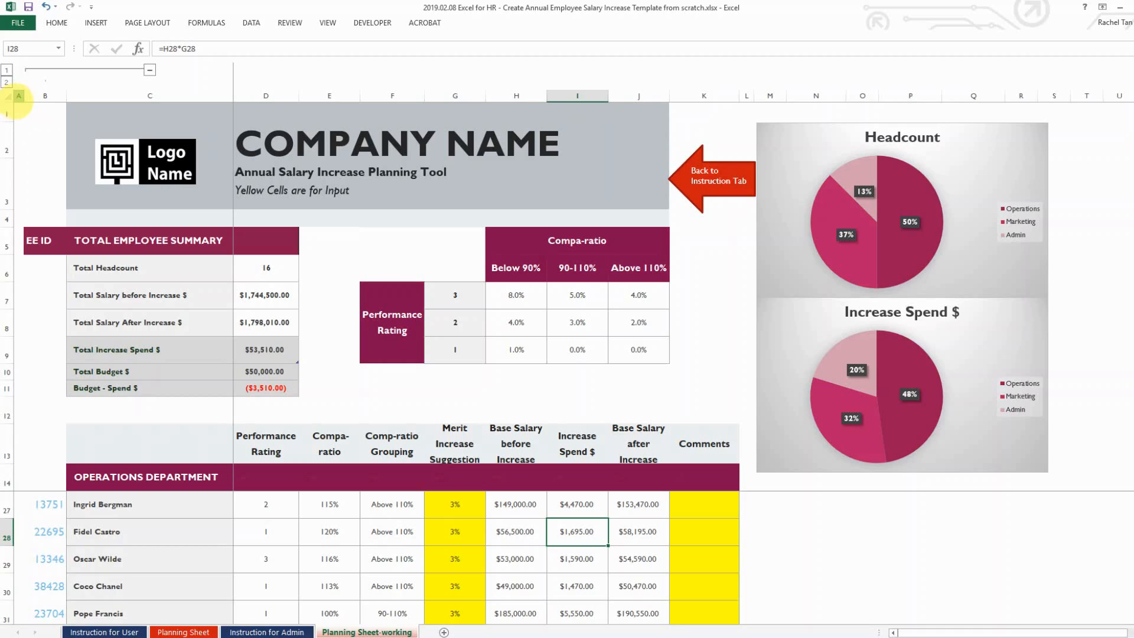
pyautogui.click(9, 97)
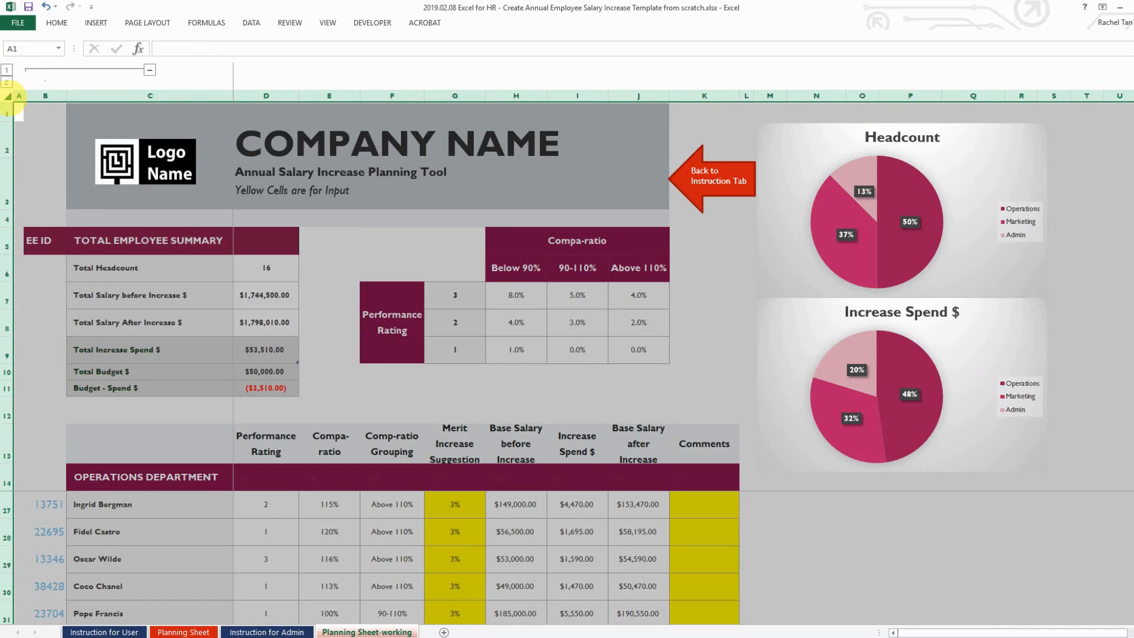
pyautogui.rightClick(10, 98)
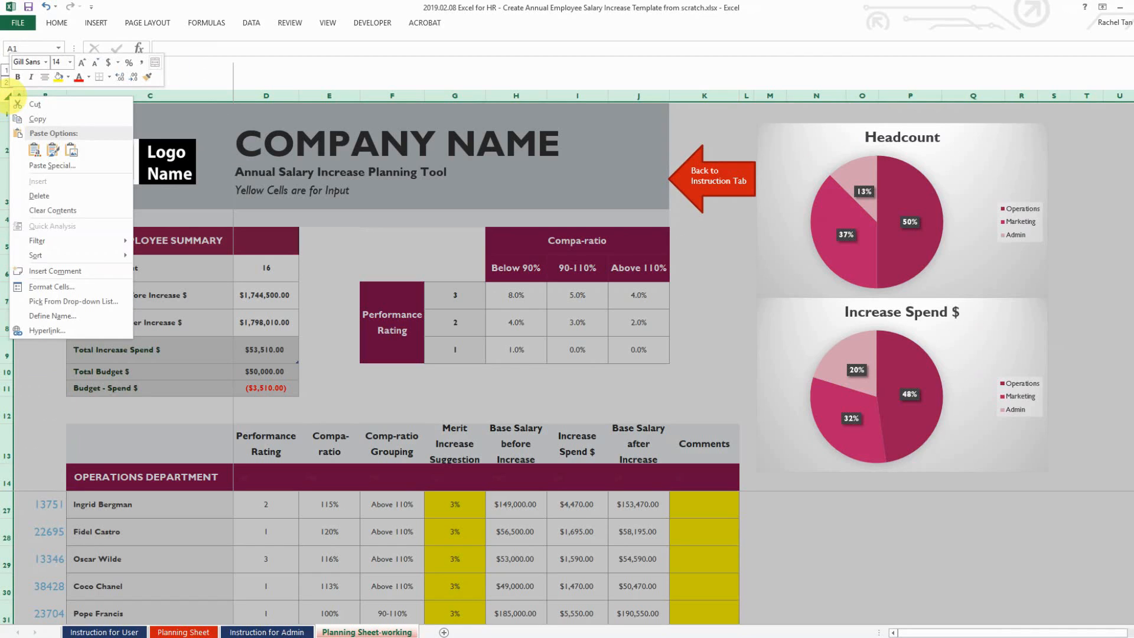
# Tick Locked and Hidden on the Format Cells Protection tab for all cells
pyautogui.click(84, 286)
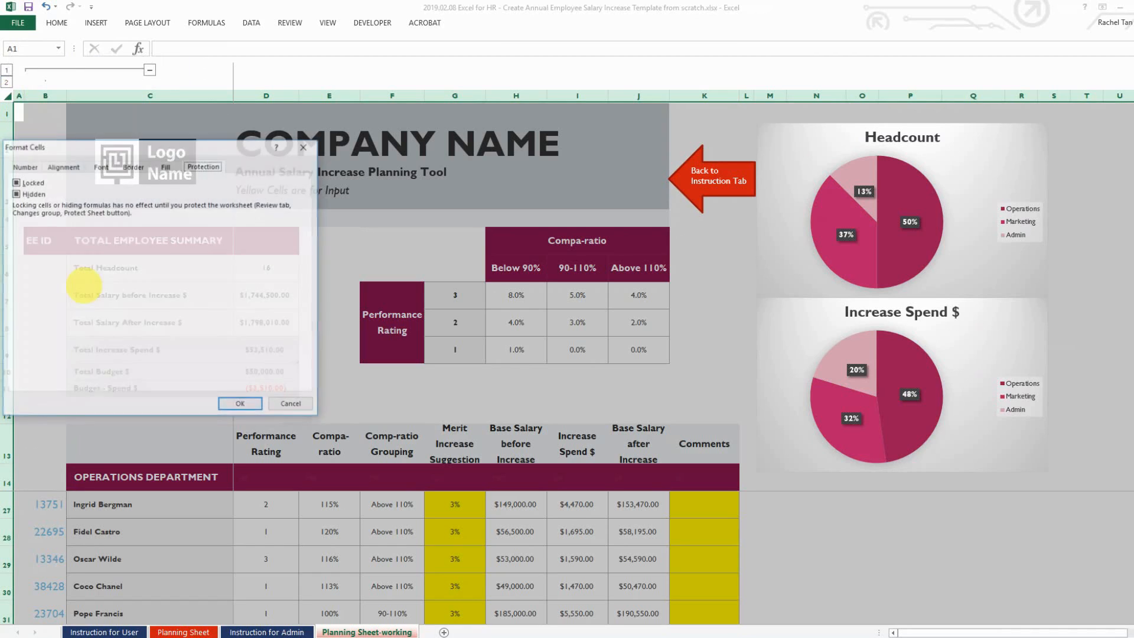
pyautogui.moveTo(115, 152); pyautogui.dragTo(206, 149)
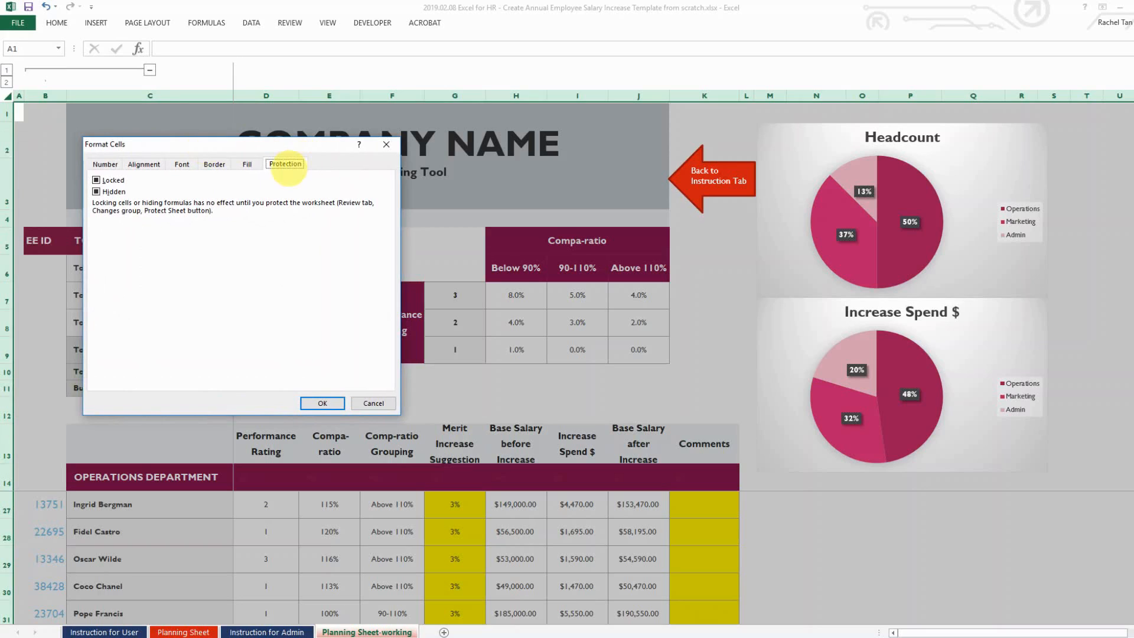
pyautogui.click(278, 164)
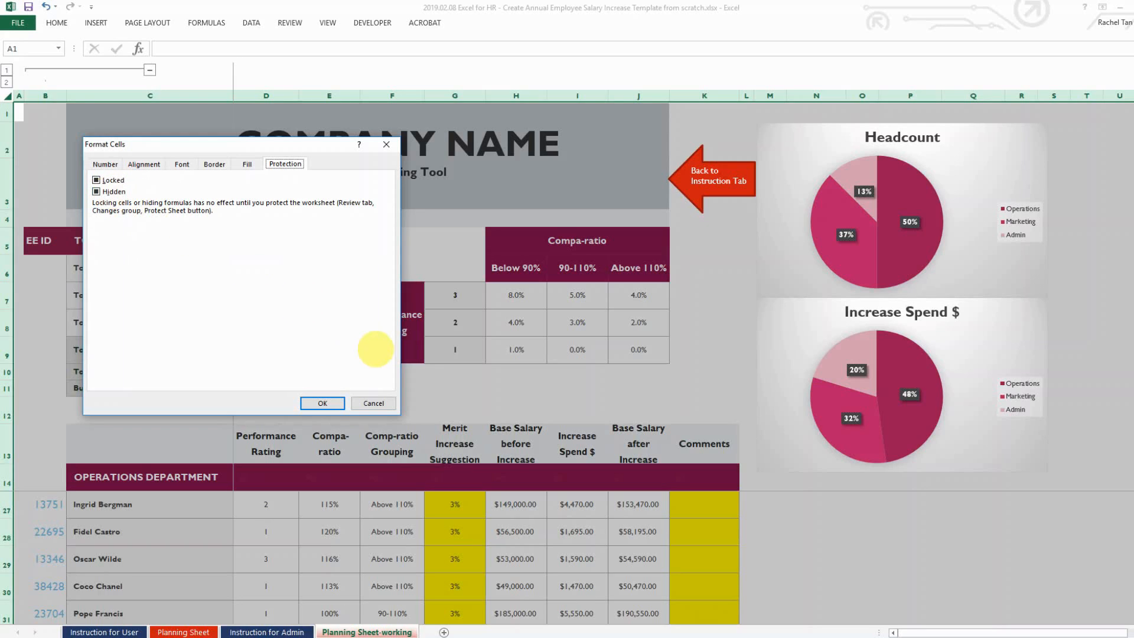
pyautogui.click(110, 191)
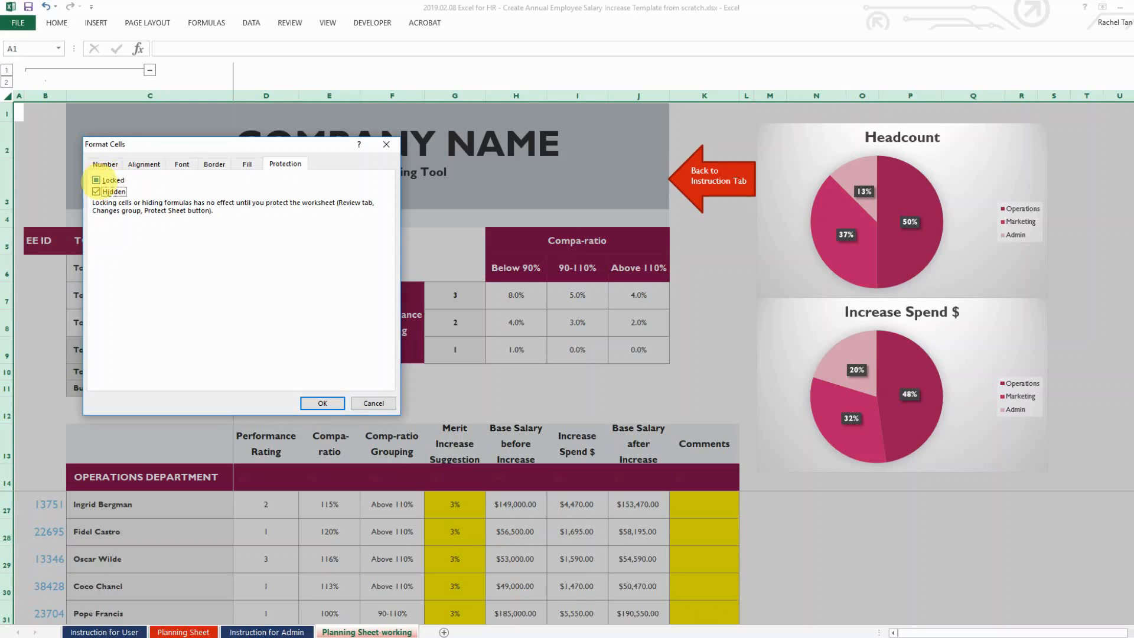
pyautogui.click(96, 180)
pyautogui.click(96, 180)
pyautogui.click(95, 180)
pyautogui.click(95, 180)
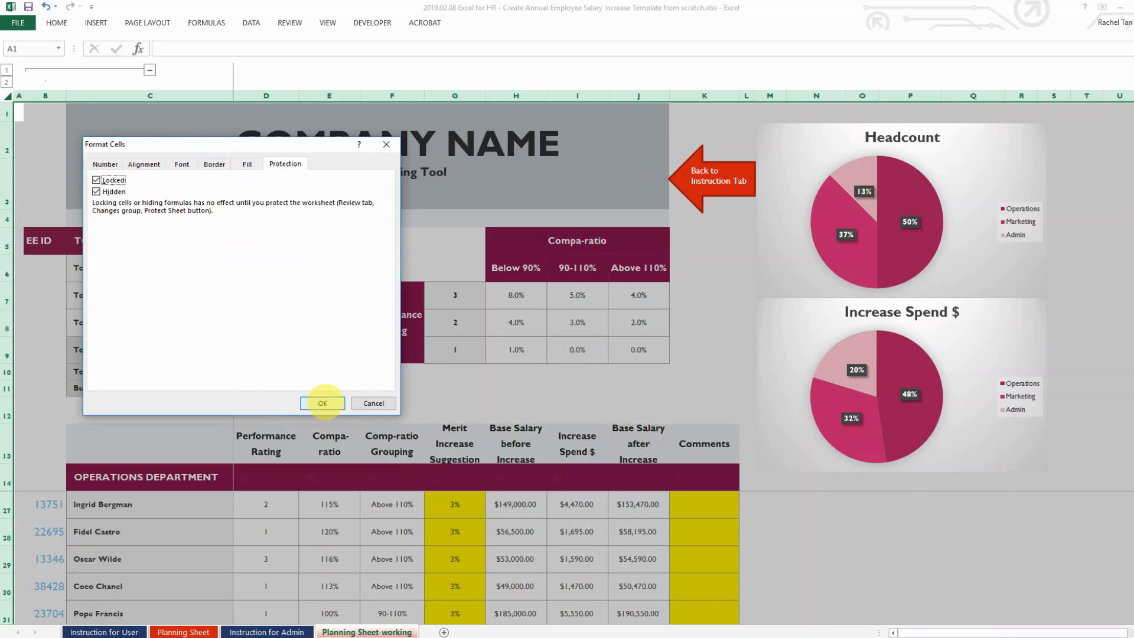
pyautogui.click(322, 403)
pyautogui.click(410, 400)
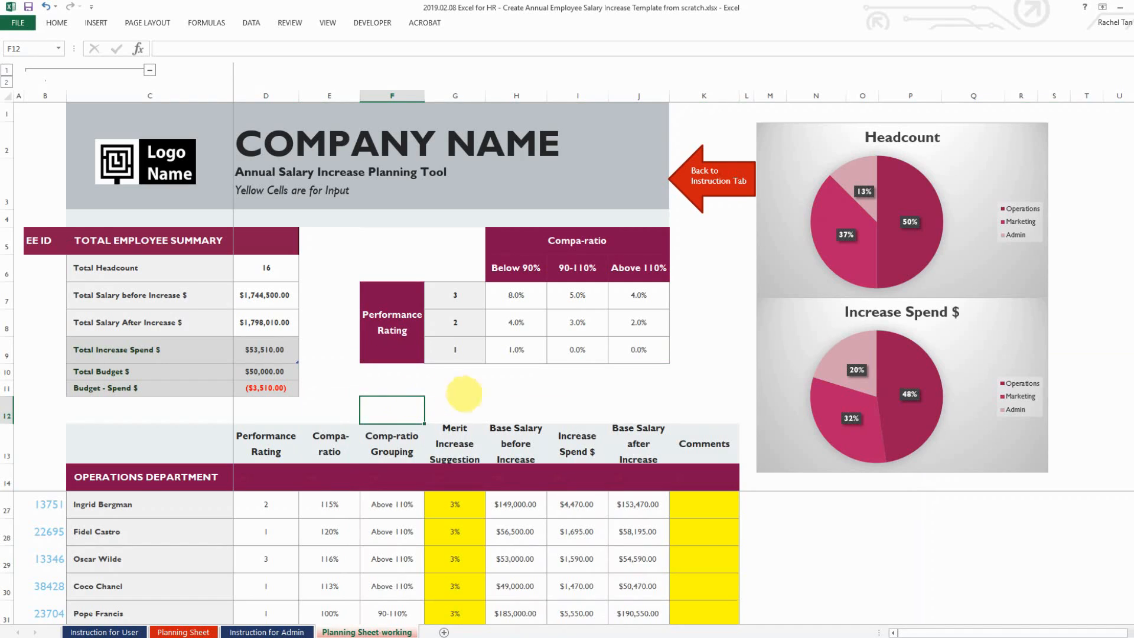
# Unlock the Merit Increase Suggestion cells G15:G22 in Format Cells > Protection
pyautogui.click(456, 478)
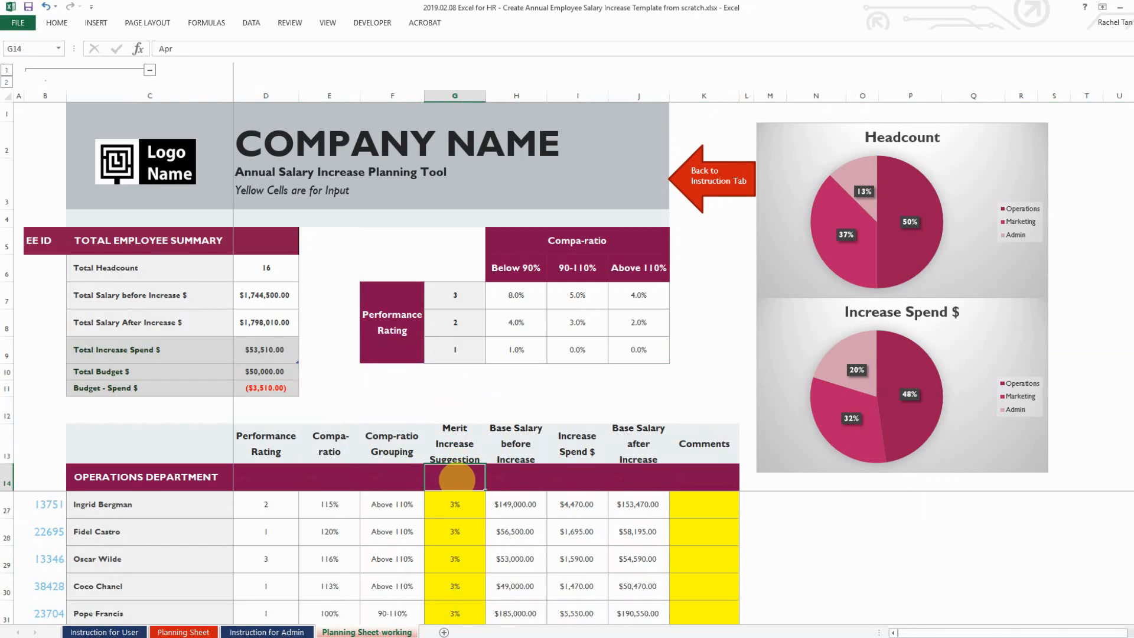
pyautogui.press('Down')
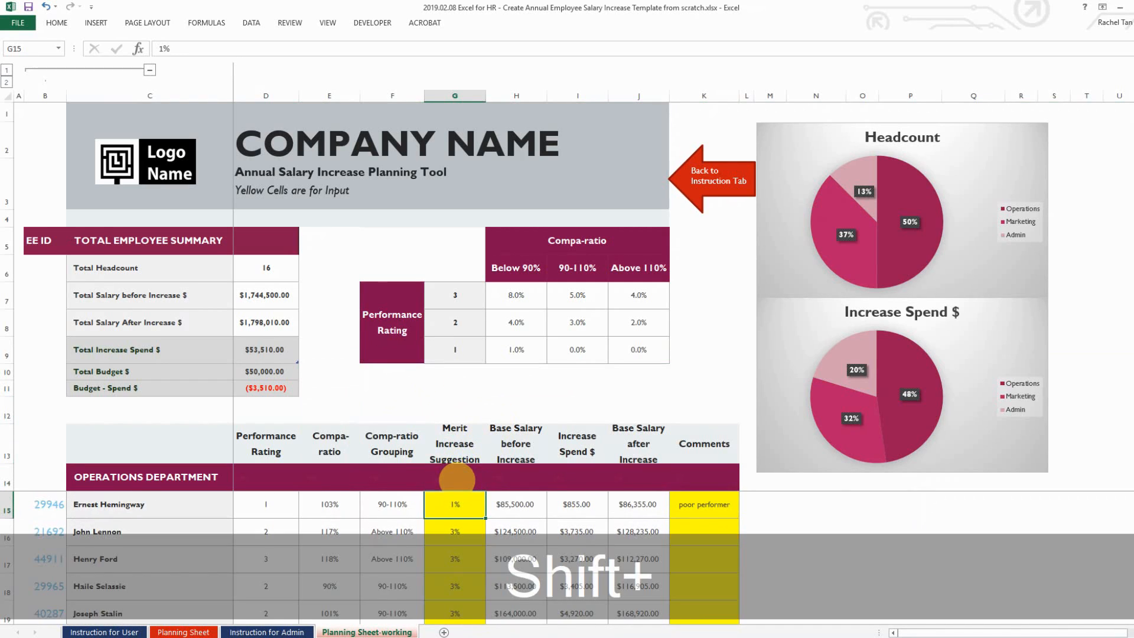
pyautogui.hotkey('shift', 'Down')
pyautogui.hotkey('shift', 'Down')
pyautogui.hotkey('shift', 'Down')
pyautogui.hotkey('shift', 'Down')
pyautogui.hotkey('shift', 'Down')
pyautogui.hotkey('shift', 'Down')
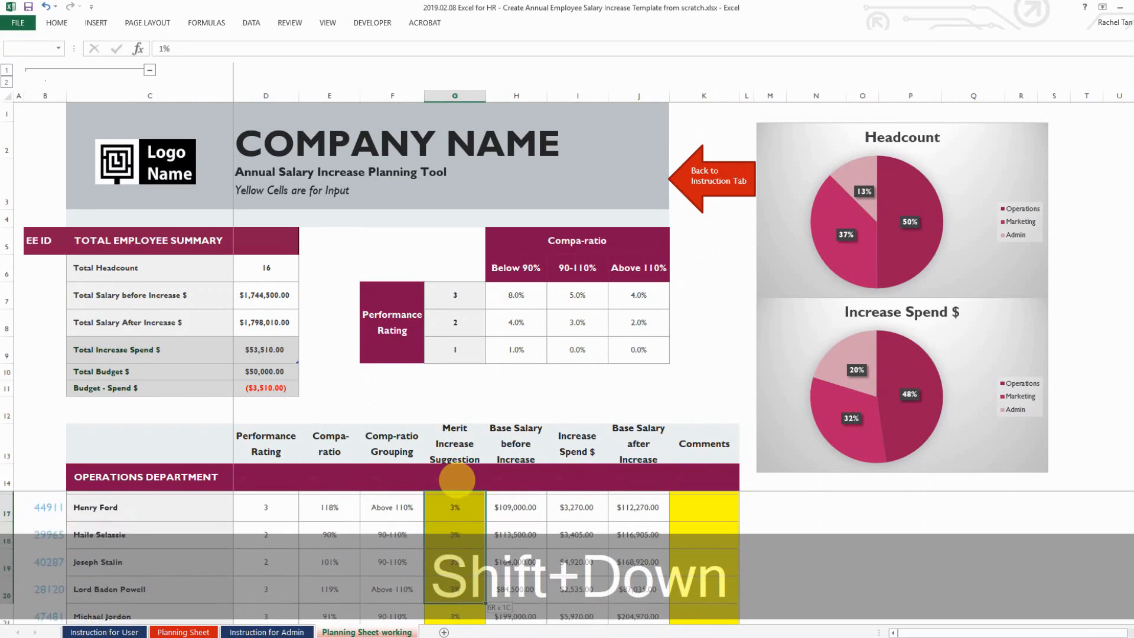
pyautogui.hotkey('shift', 'Down')
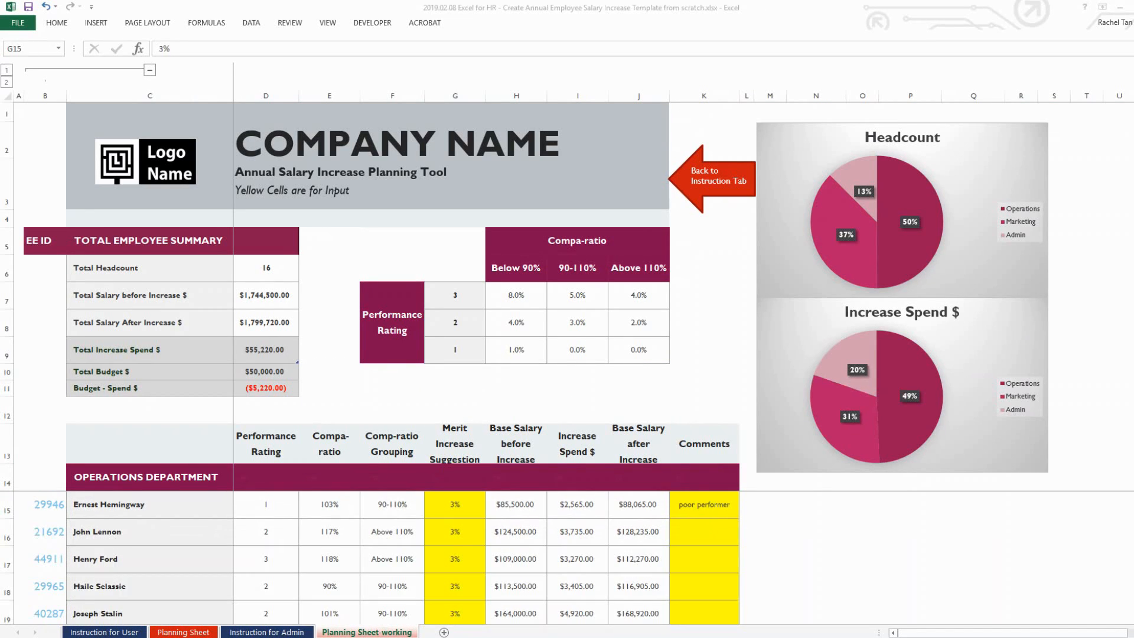
pyautogui.click(452, 496)
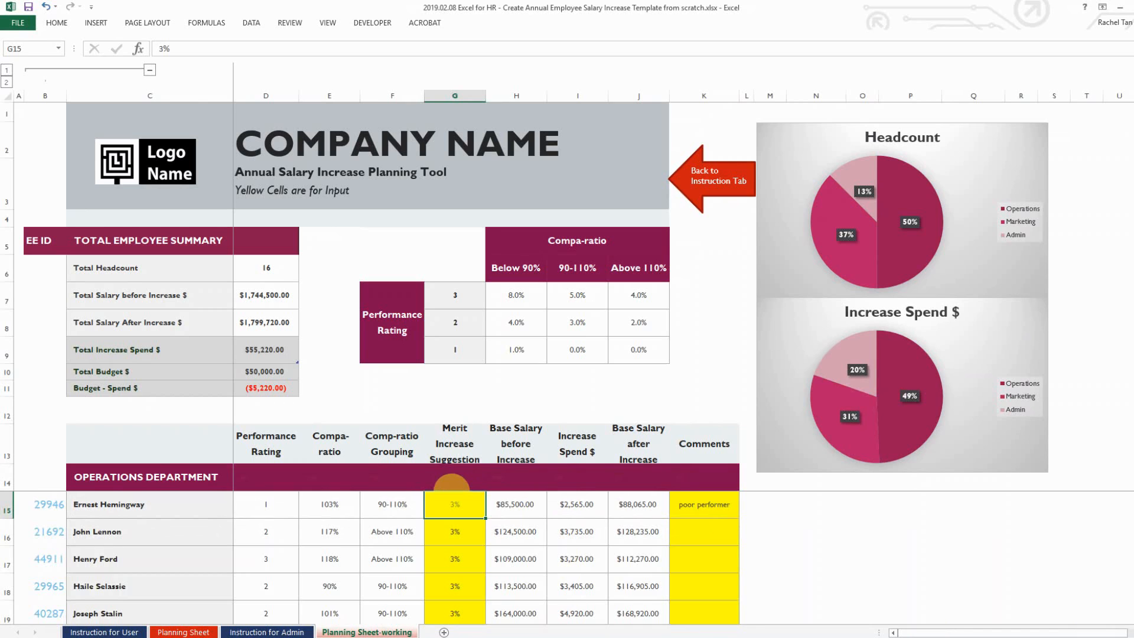
pyautogui.click(452, 483)
pyautogui.click(451, 496)
pyautogui.hotkey('shift', 'Down')
pyautogui.hotkey('shift', 'Down')
pyautogui.hotkey('shift', 'Down')
pyautogui.hotkey('shift', 'Down')
pyautogui.hotkey('shift', 'Down')
pyautogui.hotkey('shift', 'Down')
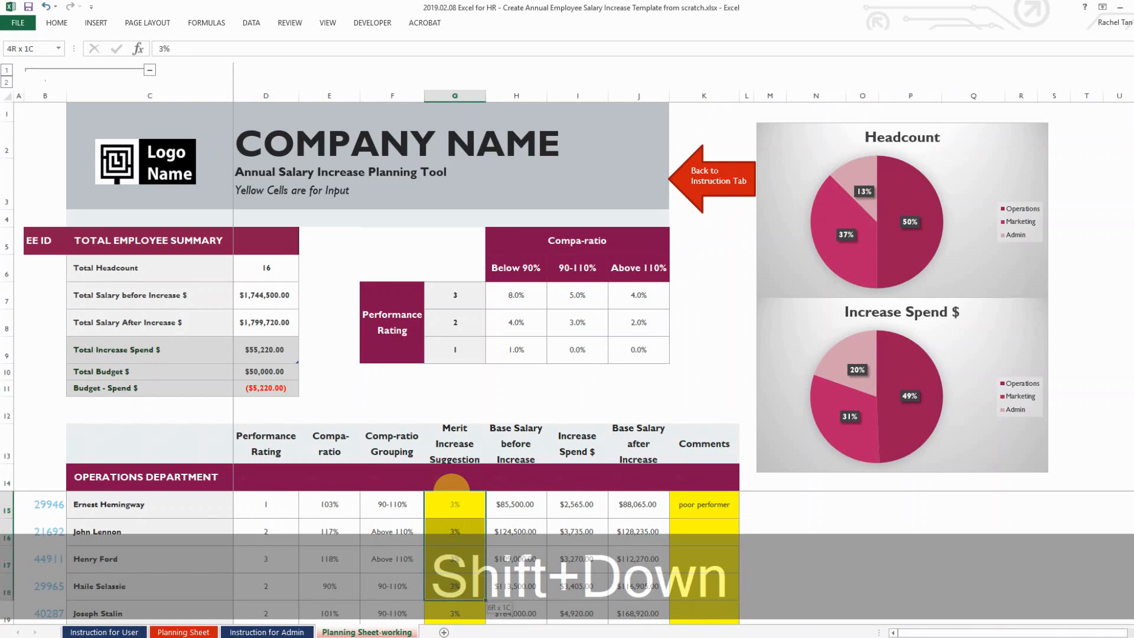
pyautogui.hotkey('shift', 'Down')
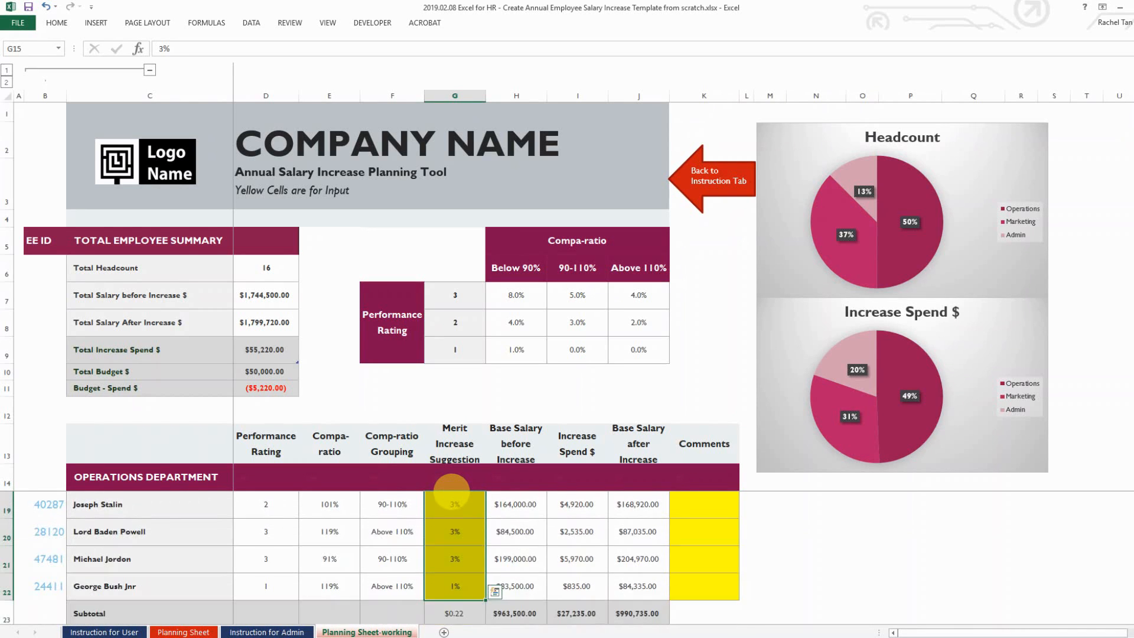
pyautogui.rightClick(455, 520)
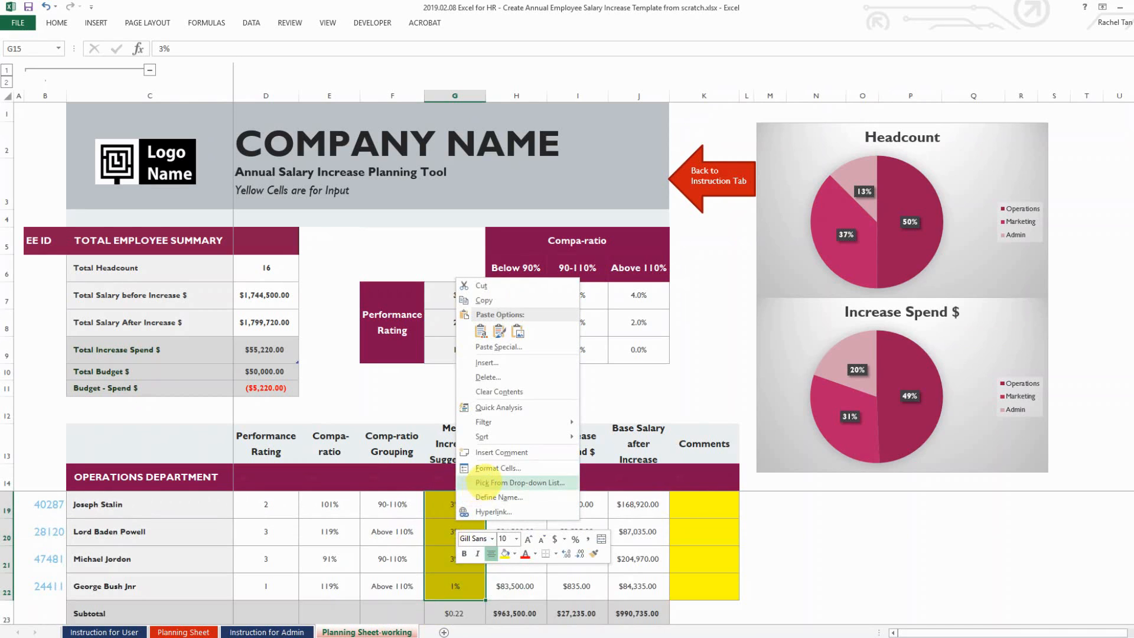
pyautogui.click(497, 473)
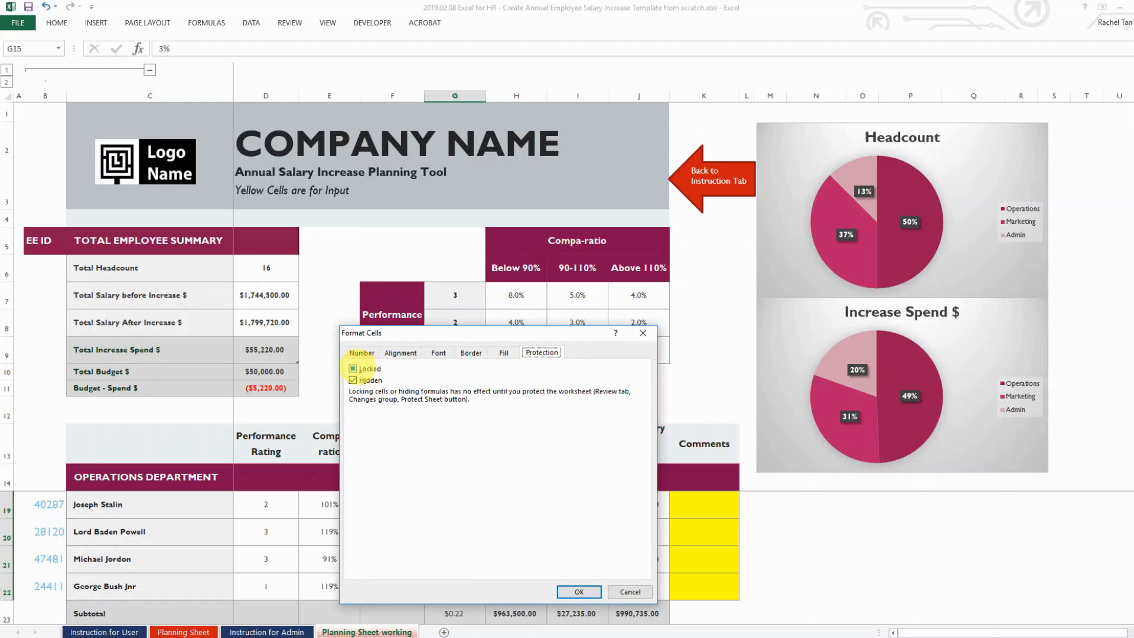
pyautogui.click(354, 369)
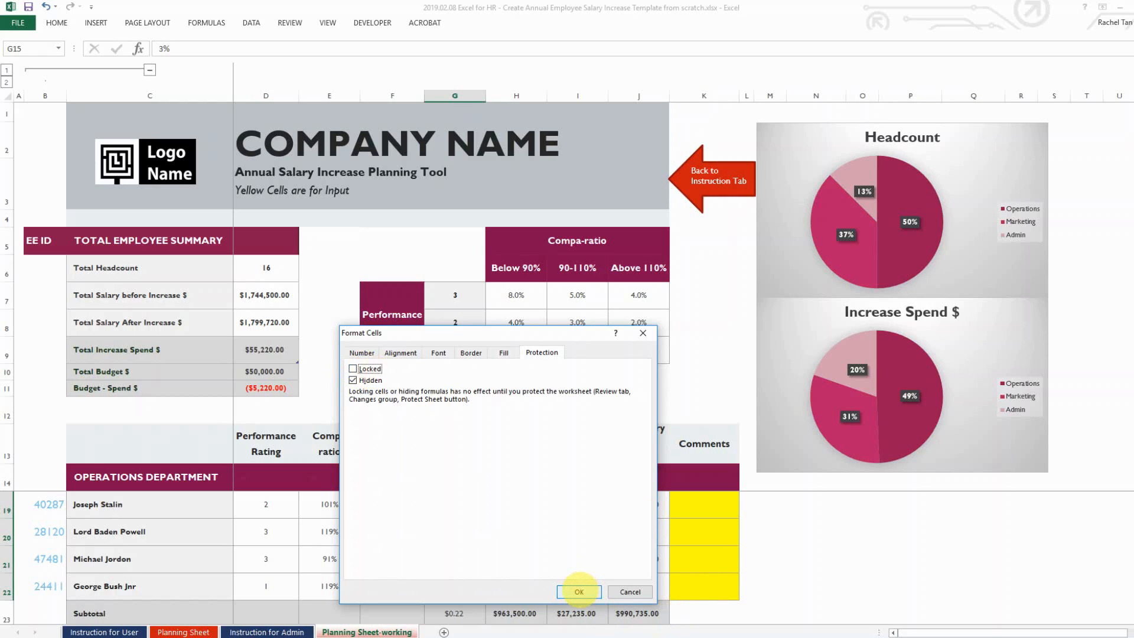
pyautogui.click(579, 591)
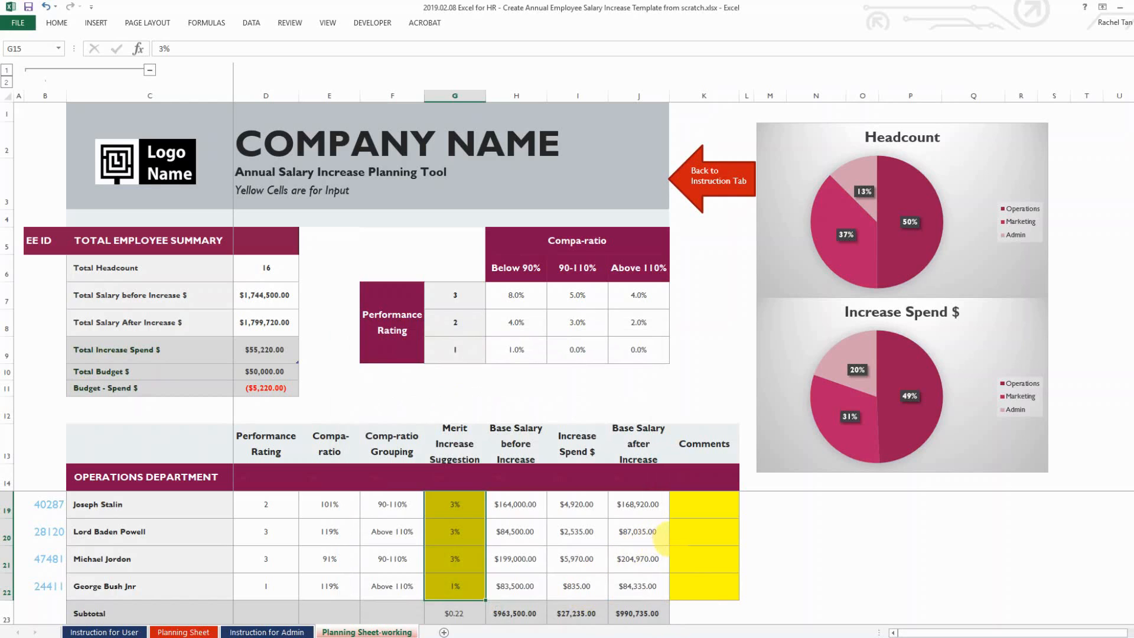
# Unlock the yellow Comments input cells the same way
pyautogui.click(705, 596)
pyautogui.hotkey('shift', 'Up')
pyautogui.hotkey('shift', 'Up')
pyautogui.hotkey('shift', 'Up')
pyautogui.hotkey('shift', 'Up')
pyautogui.hotkey('shift', 'Up')
pyautogui.hotkey('shift', 'Up')
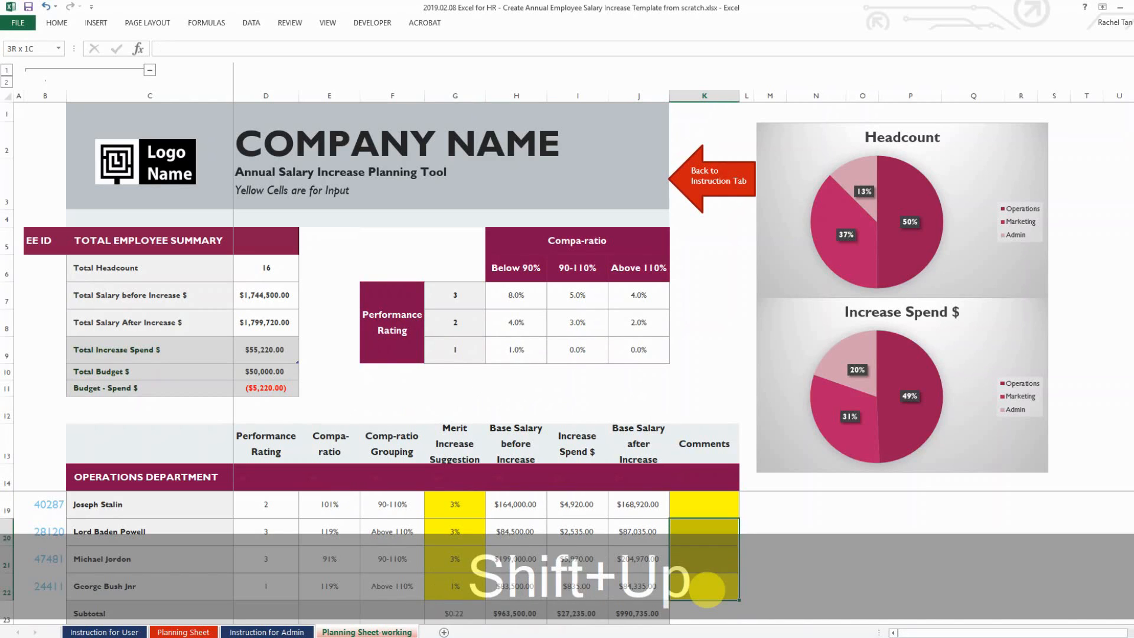
pyautogui.hotkey('shift', 'Up')
pyautogui.hotkey('shift', 'Down')
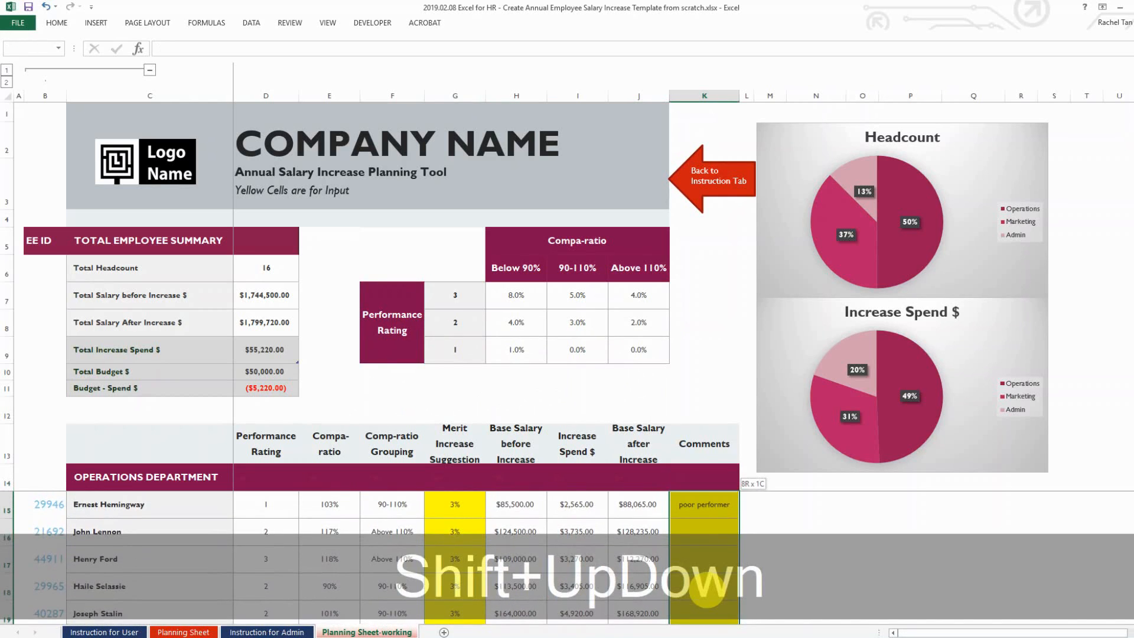
pyautogui.rightClick(684, 511)
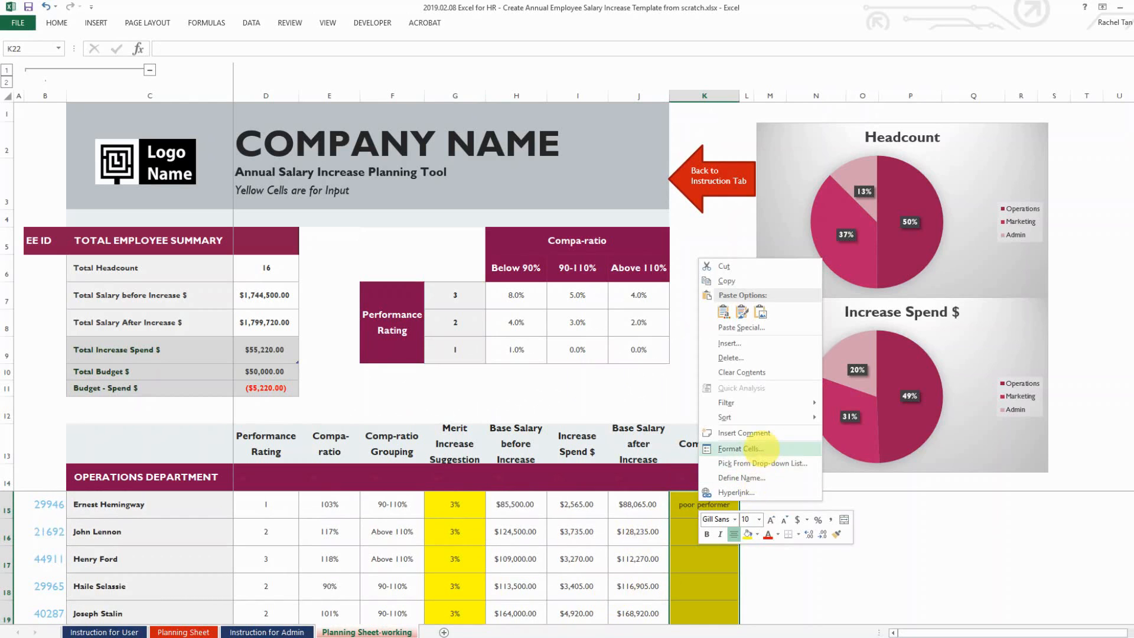
pyautogui.click(735, 464)
pyautogui.click(615, 345)
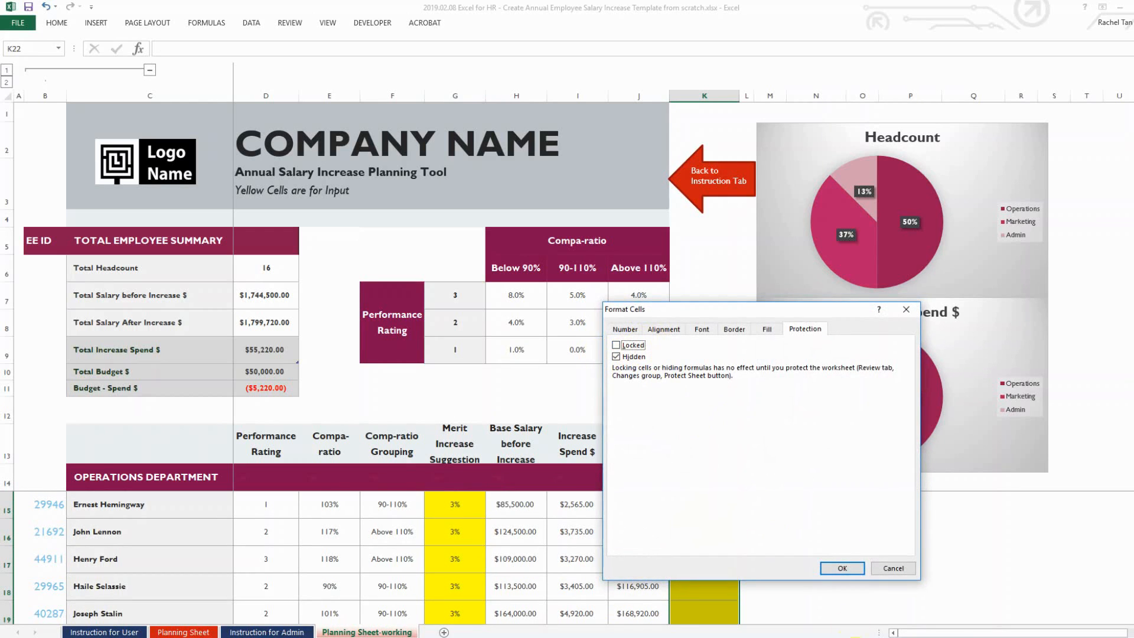
pyautogui.click(842, 569)
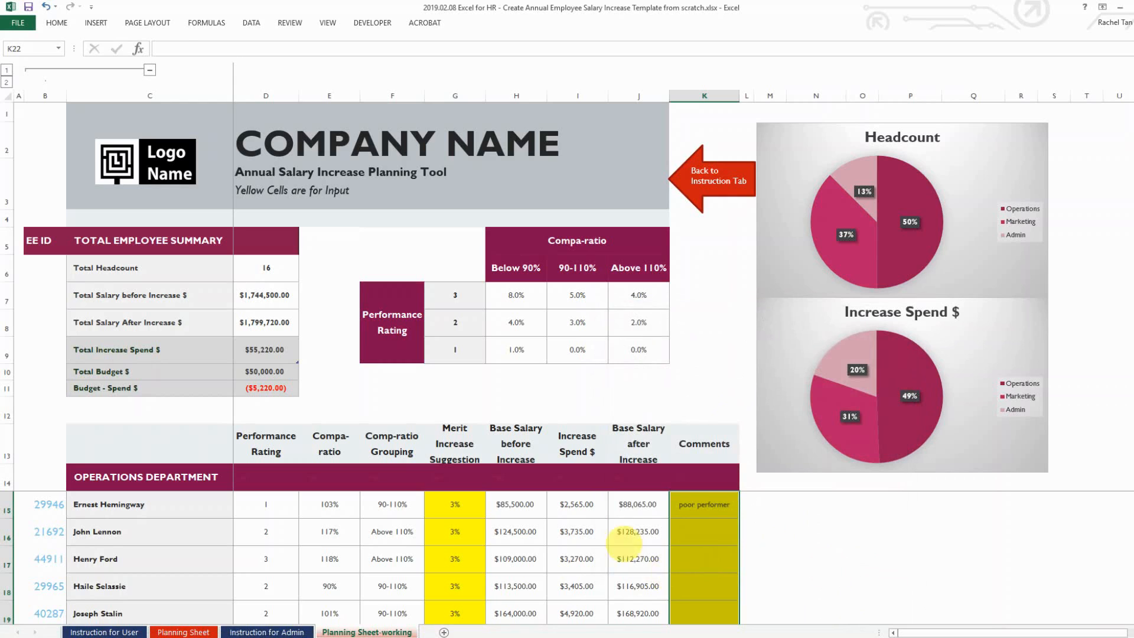
pyautogui.click(577, 531)
# Protect the Planning Sheet-working sheet from the Review tab with a password, confirming it
pyautogui.click(289, 23)
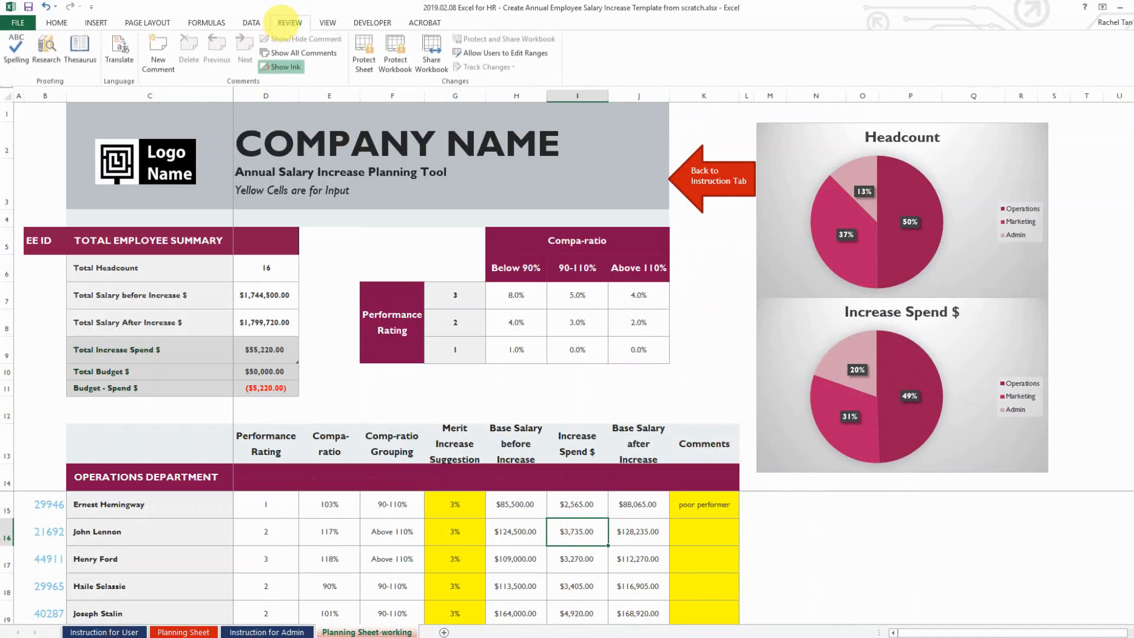
pyautogui.click(364, 56)
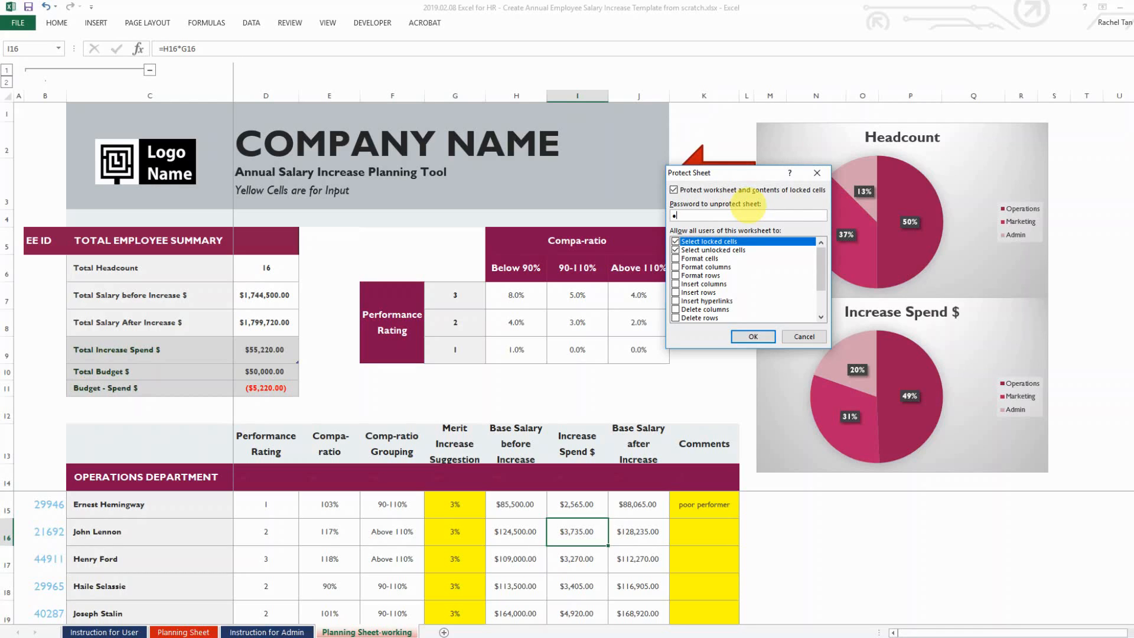
pyautogui.click(753, 336)
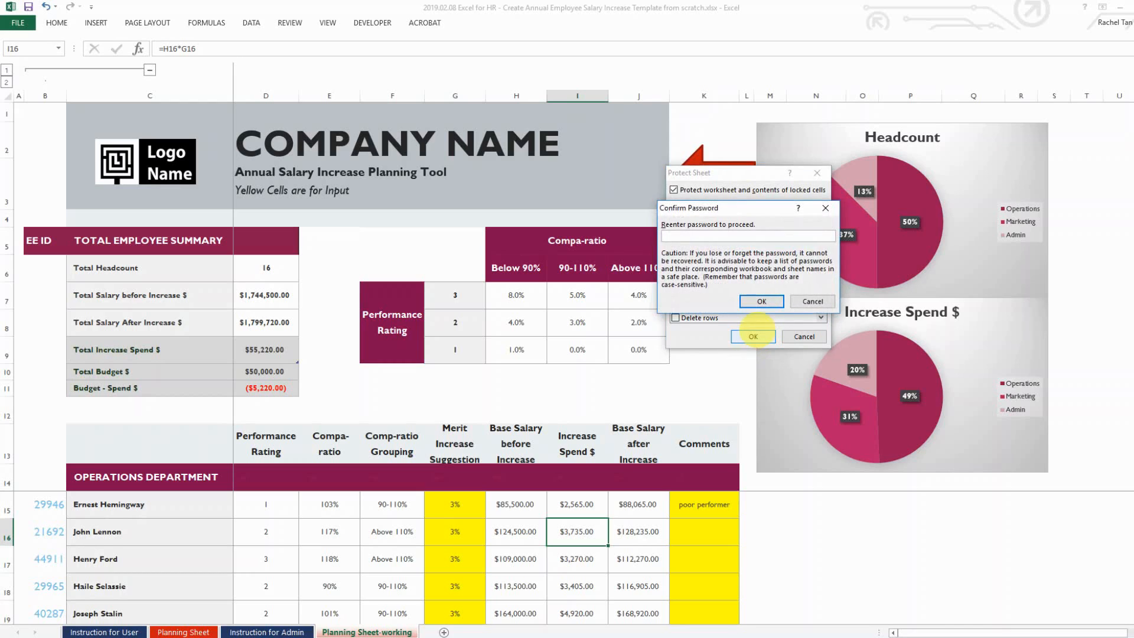
pyautogui.write('12')
pyautogui.click(761, 301)
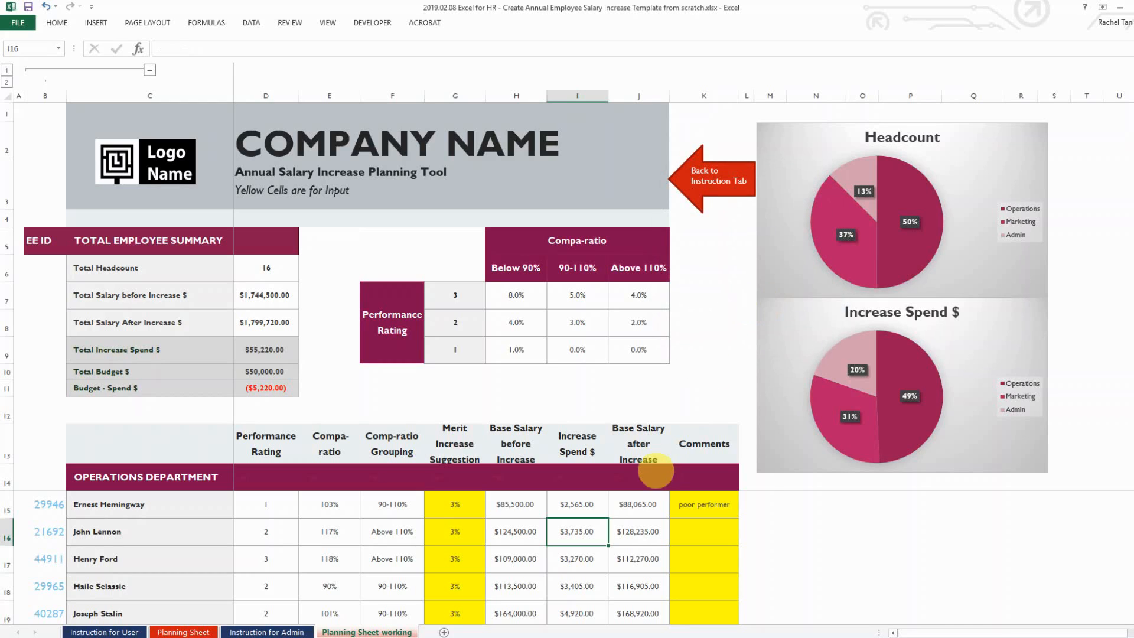
# Confirm the locked 3.0% merit matrix value and Total Increase Spend cell reject deletion
pyautogui.click(456, 373)
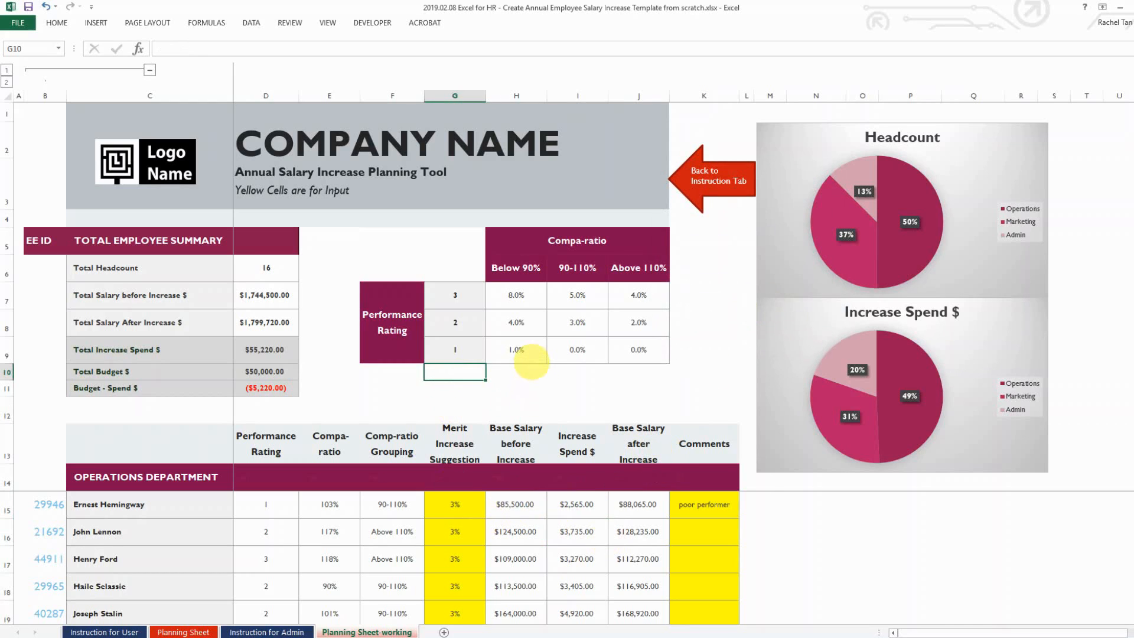
pyautogui.click(530, 357)
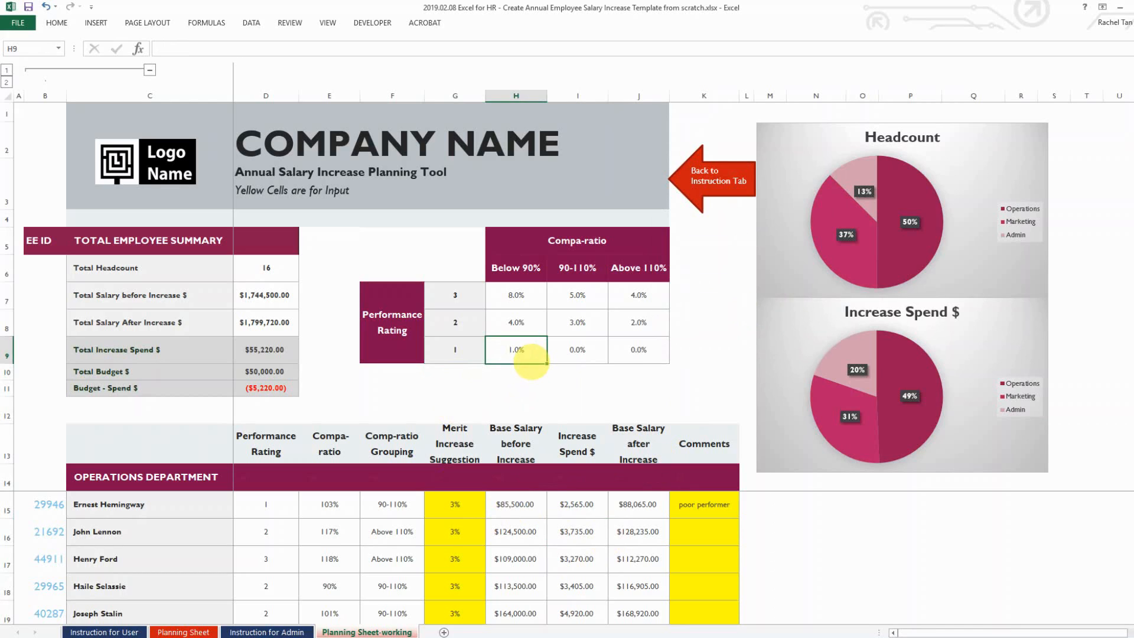
pyautogui.click(581, 323)
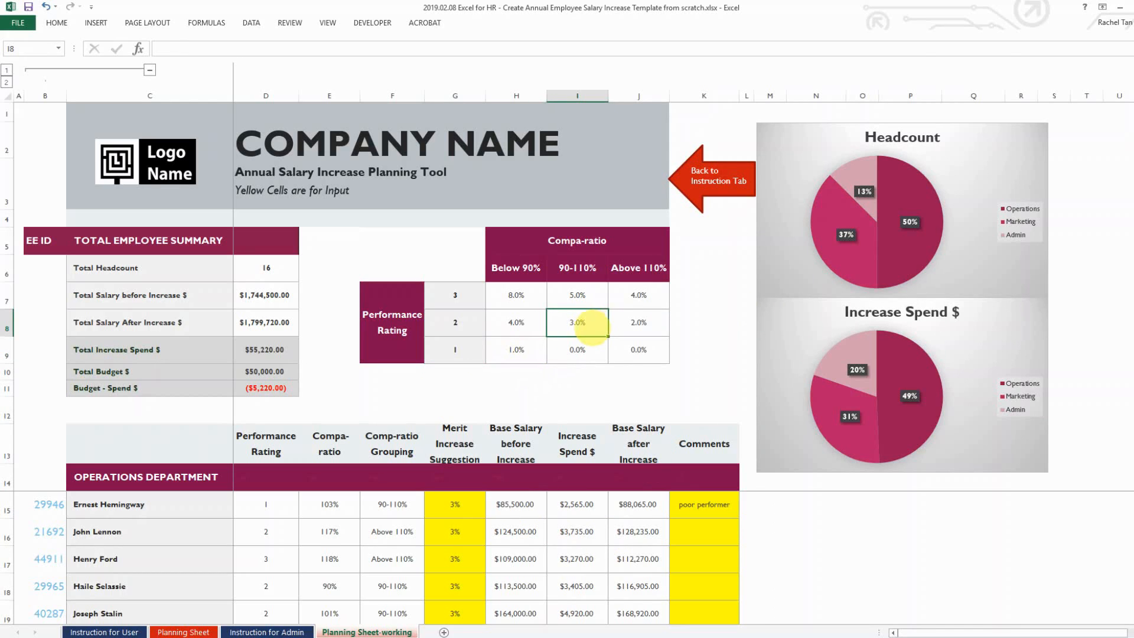
pyautogui.press('Delete')
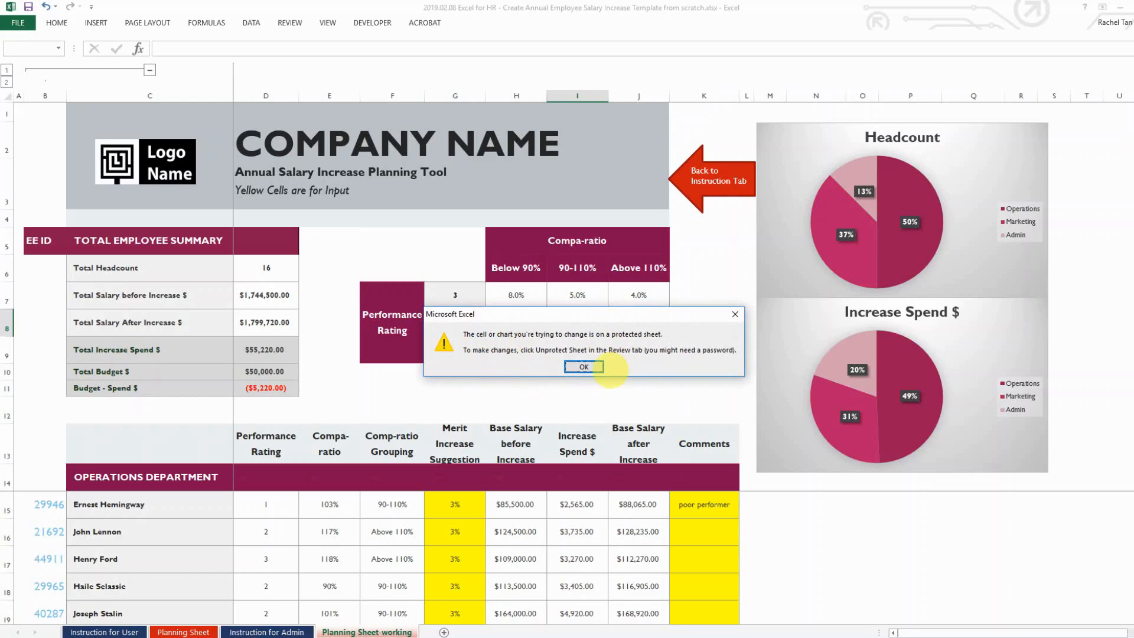
pyautogui.click(583, 366)
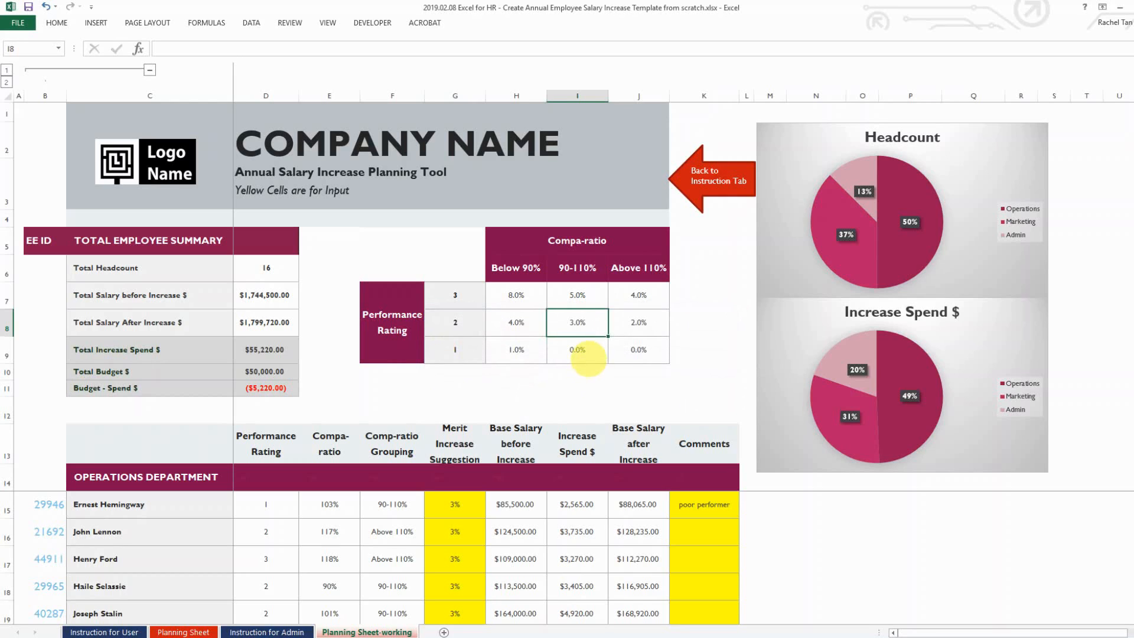
pyautogui.click(264, 350)
pyautogui.press('Delete')
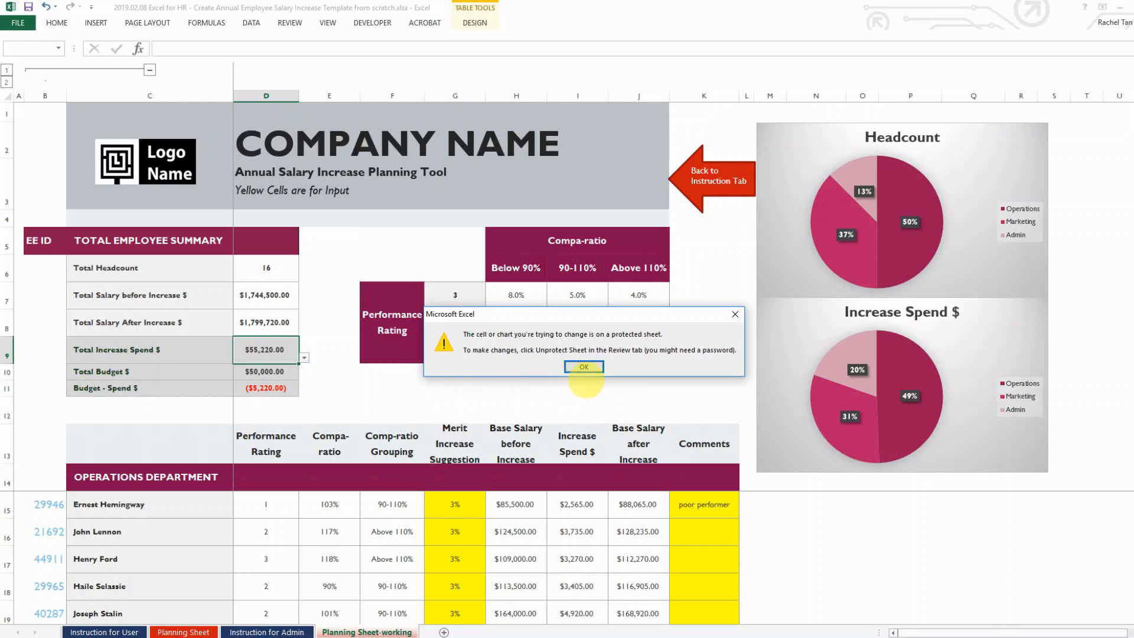
pyautogui.click(583, 364)
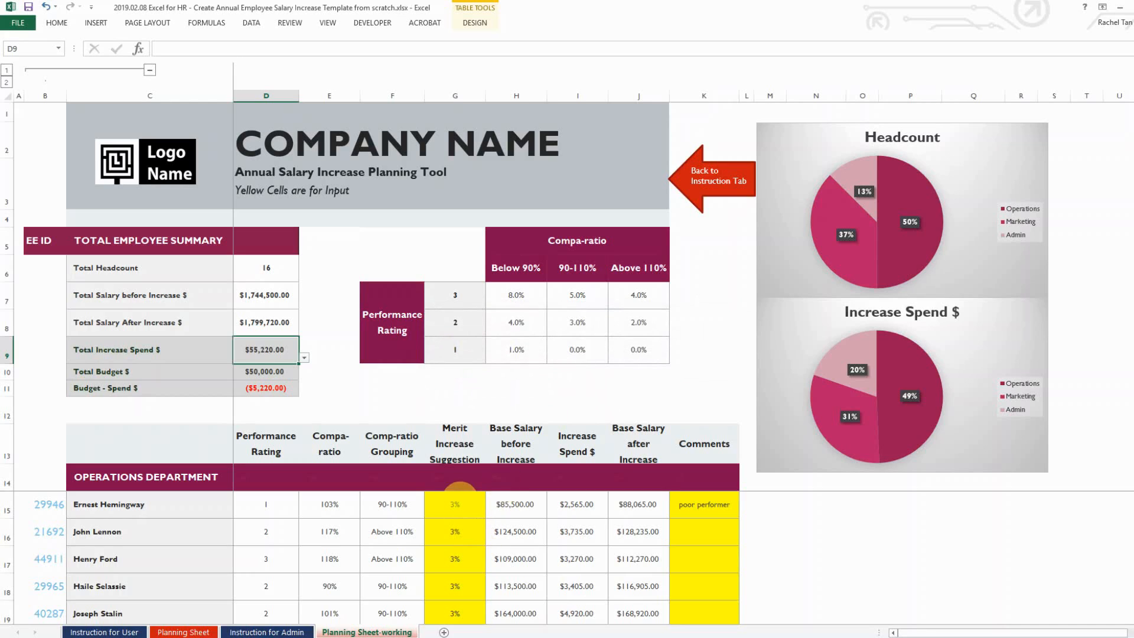
# Enter a 5% merit increase in G15 and replace the K15 comment with 'aaa'
pyautogui.click(455, 504)
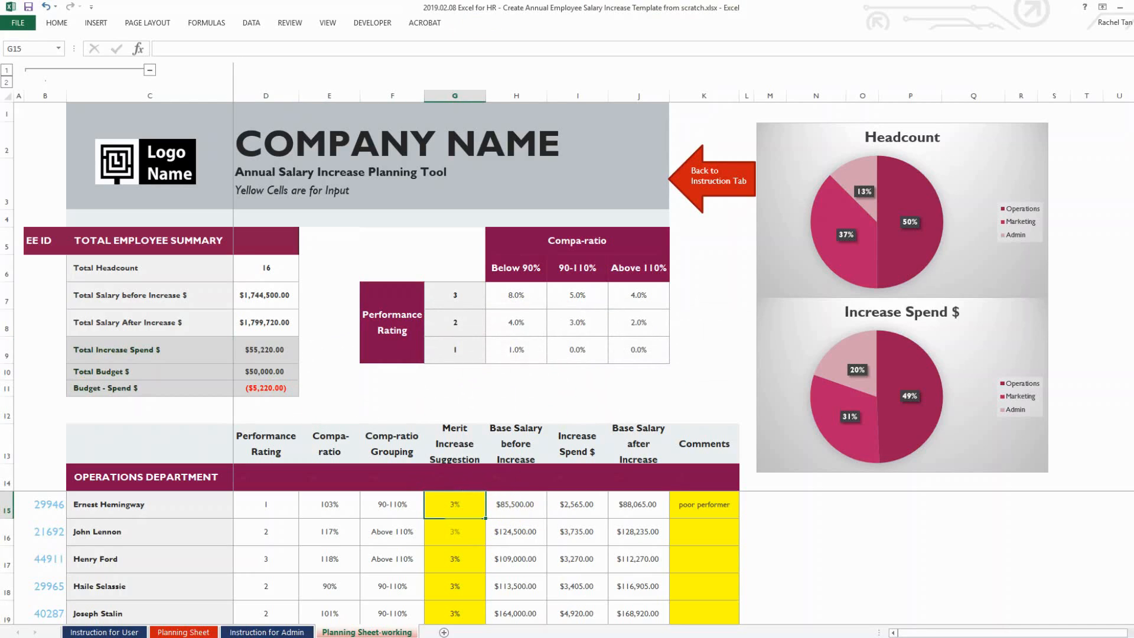
pyautogui.write('5')
pyautogui.press('Tab')
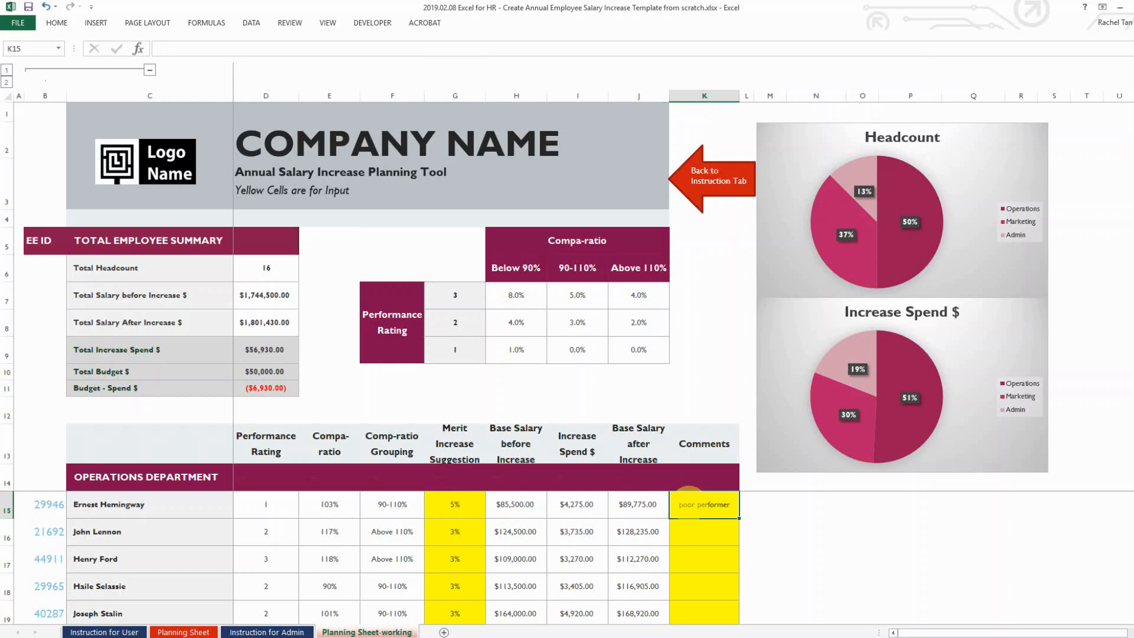
pyautogui.write('aaaa')
pyautogui.press('Return')
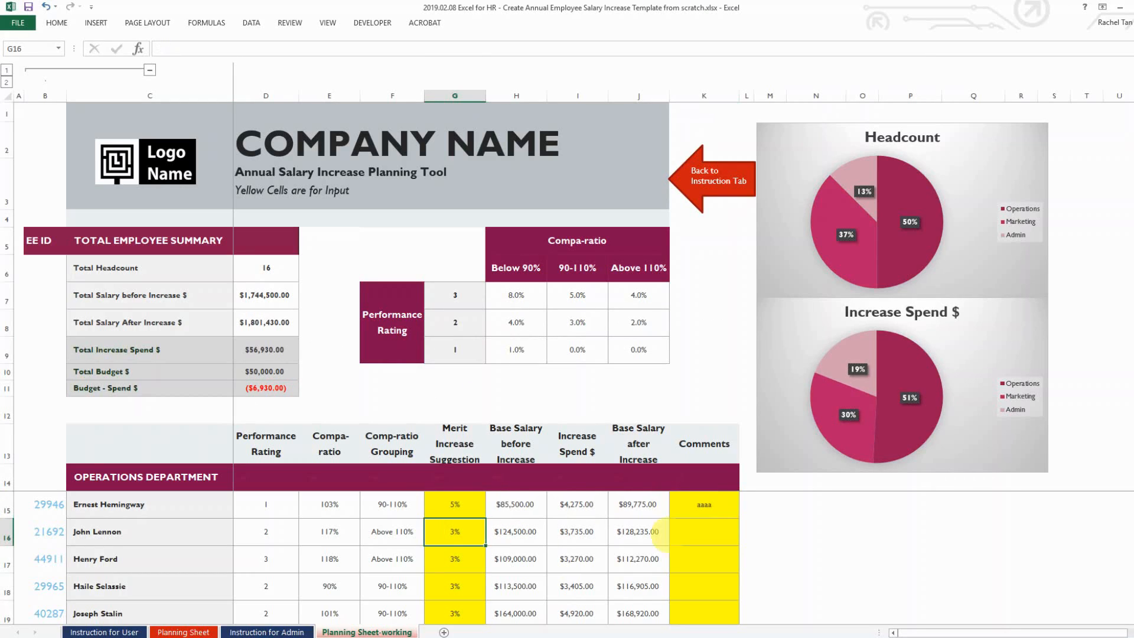
# Set the next merit increases to 2% and 4%, correcting an accidental 10%
pyautogui.write('2')
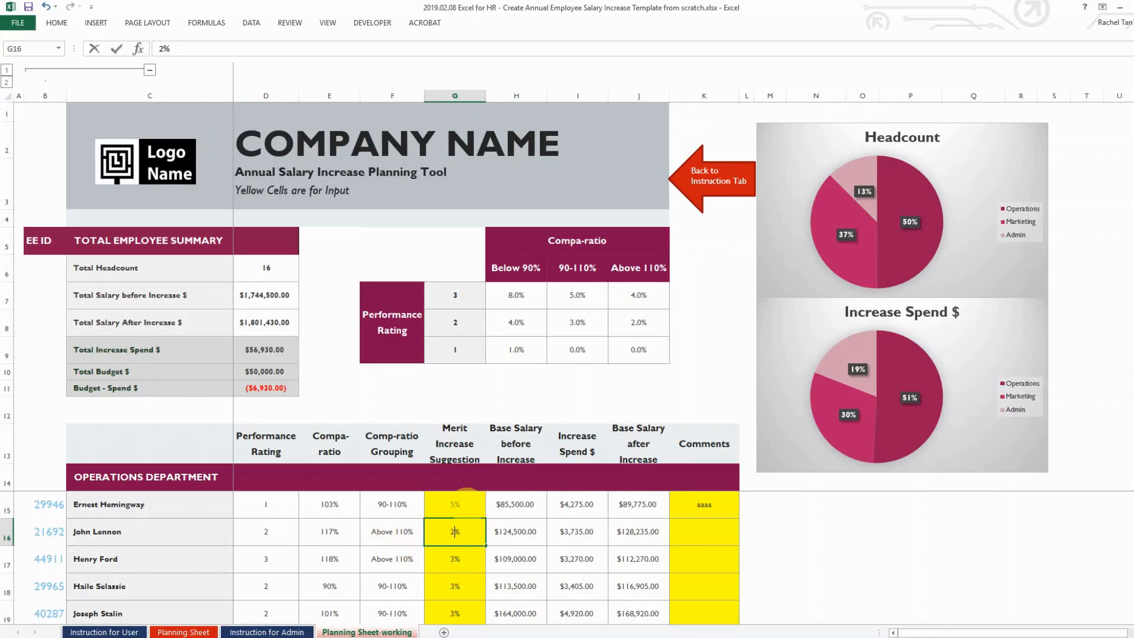
pyautogui.press('Tab')
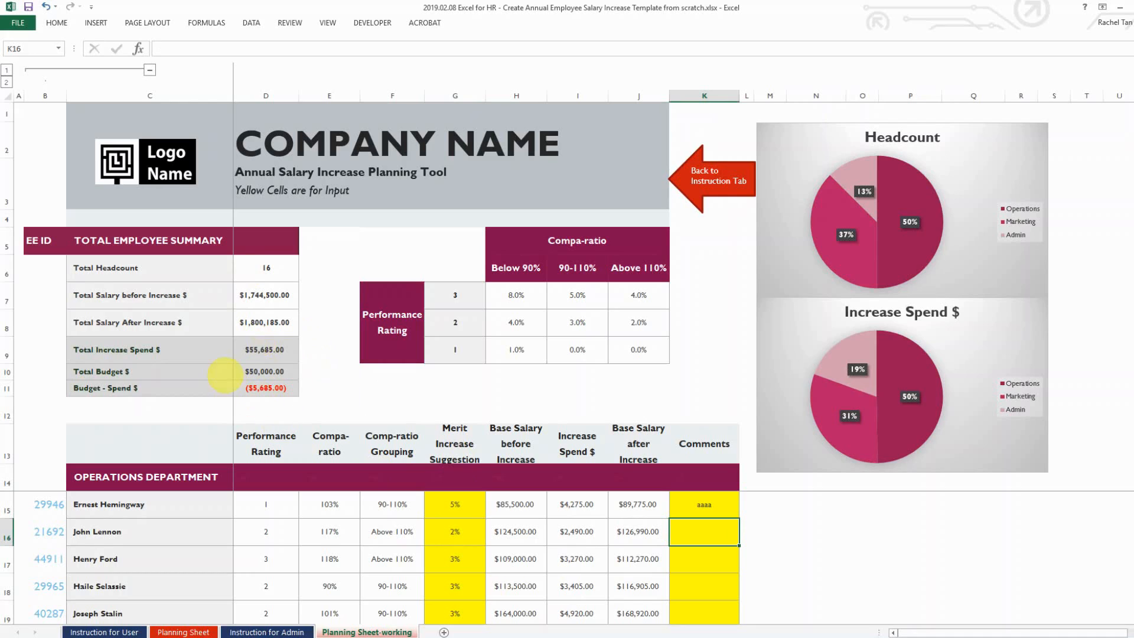
pyautogui.press('Return')
pyautogui.write('1')
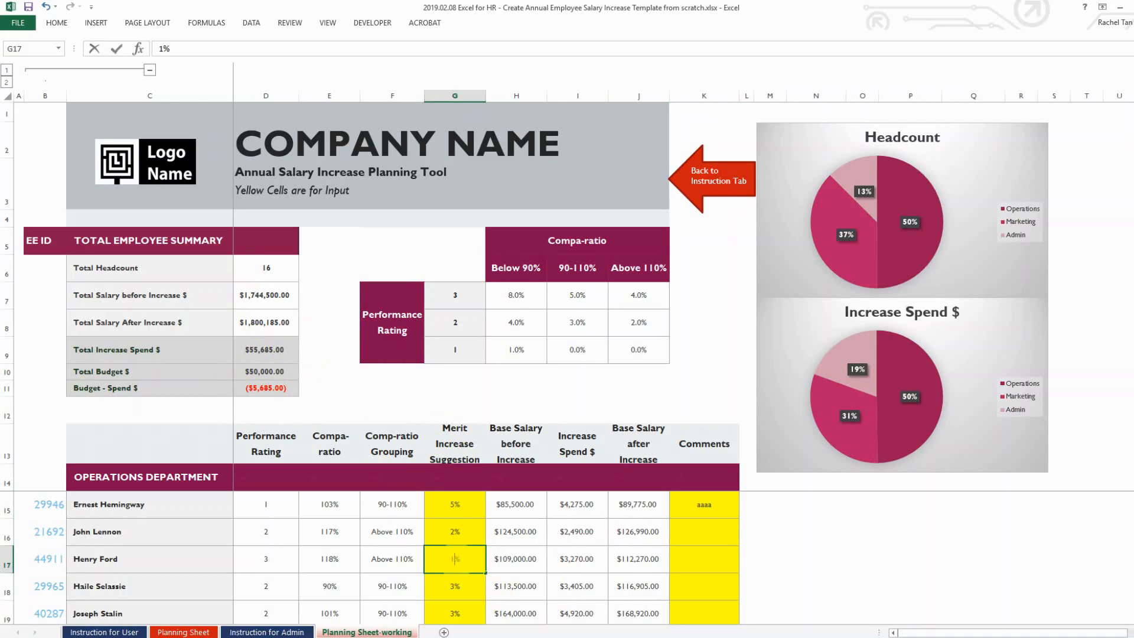
pyautogui.write('0')
pyautogui.press('Tab')
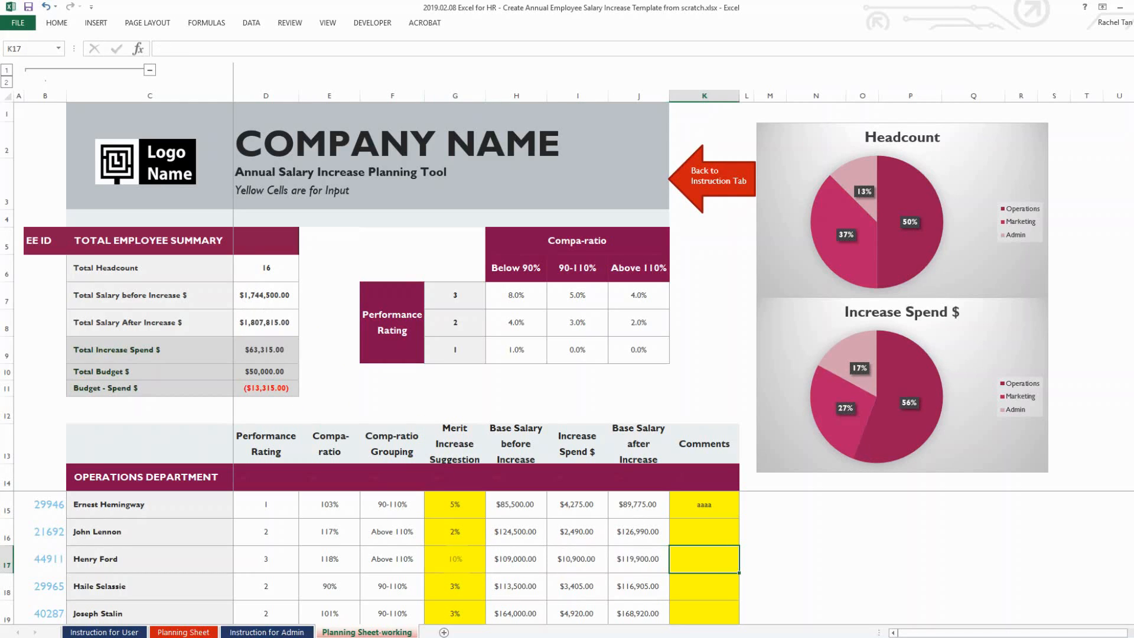
pyautogui.click(455, 559)
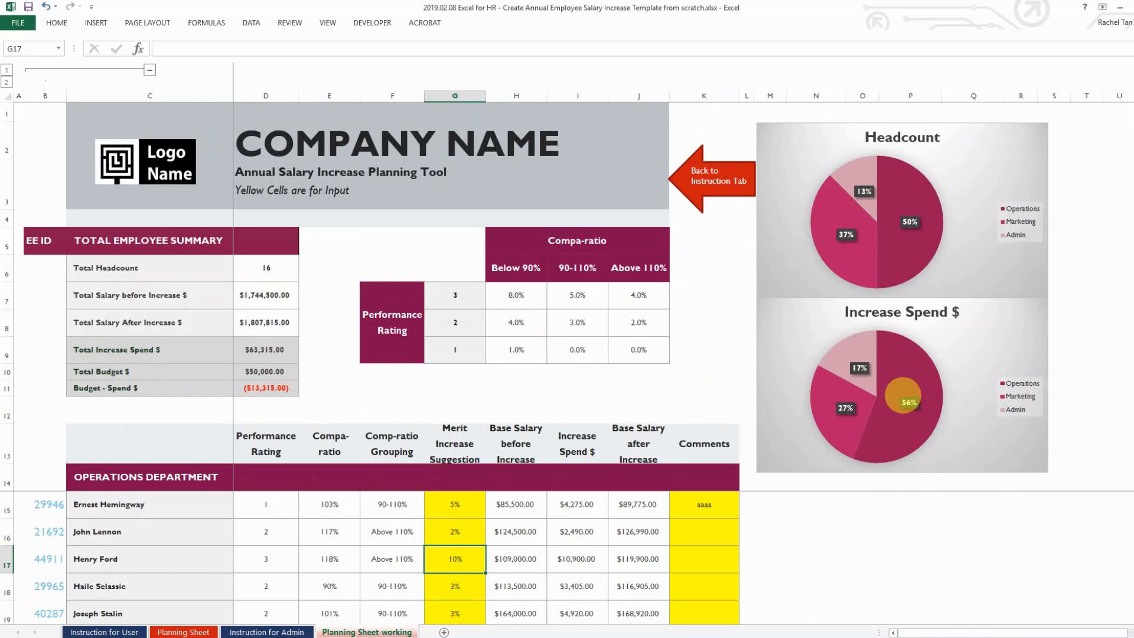
pyautogui.write('4')
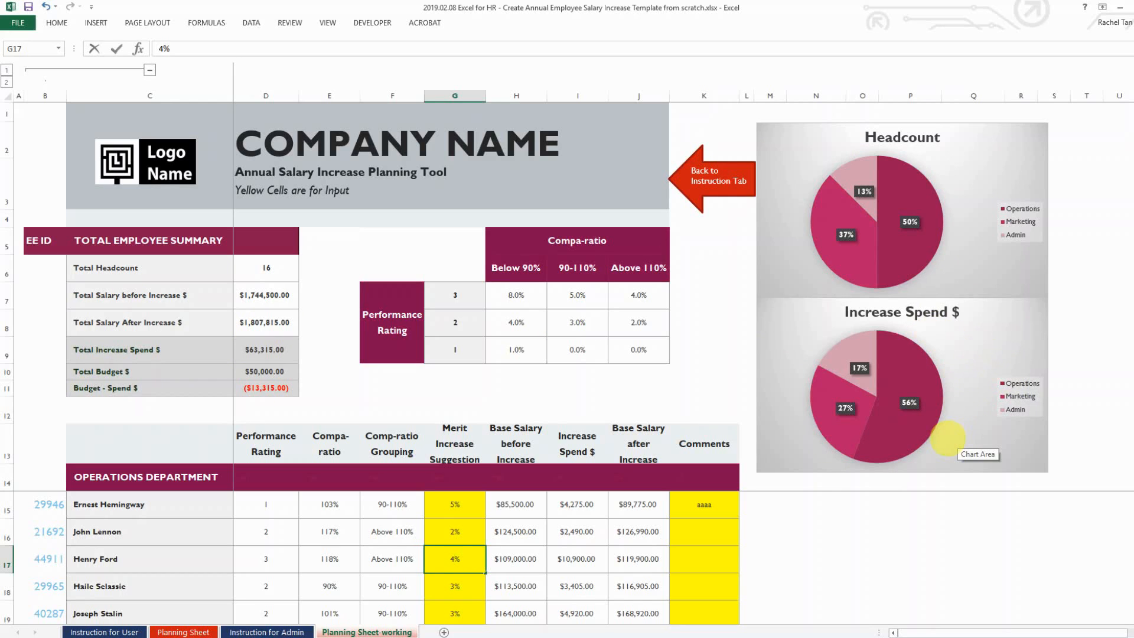
pyautogui.press('Tab')
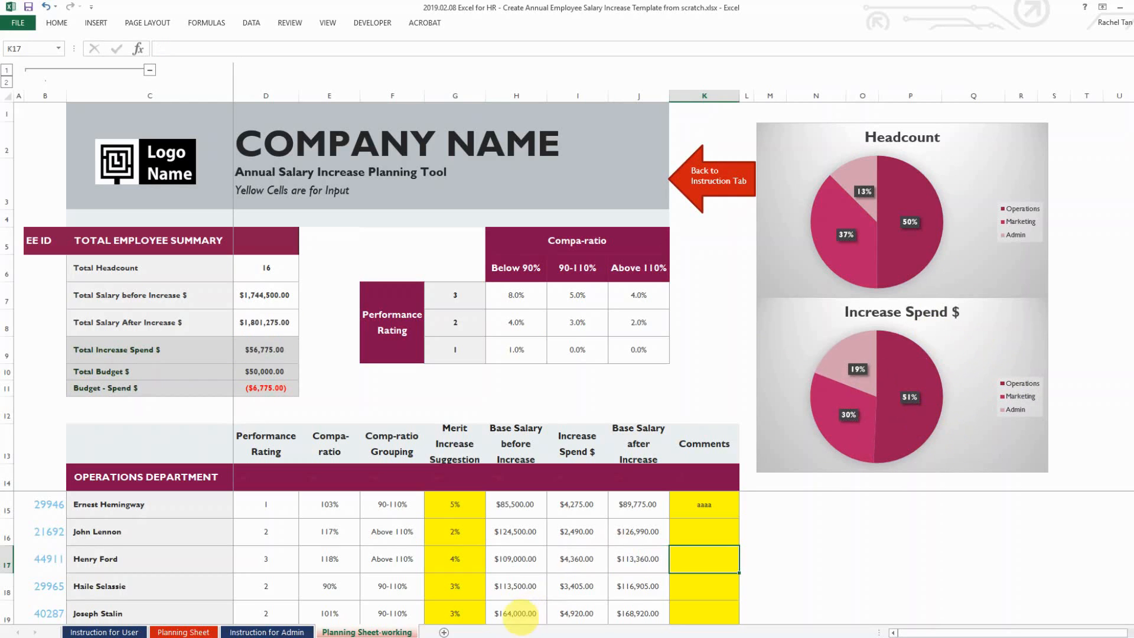
pyautogui.scroll(-2, 511, 543)
pyautogui.scroll(-2, 514, 555)
# Show the Instruction for Admin sheet with its seven workbook setup steps
pyautogui.click(304, 630)
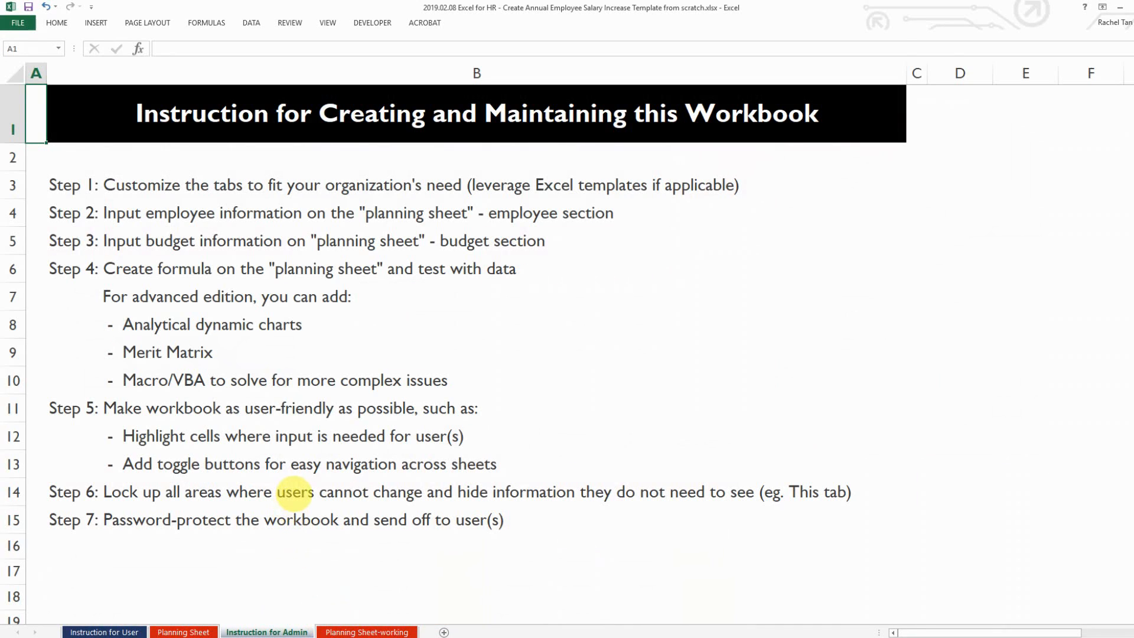
pyautogui.click(372, 631)
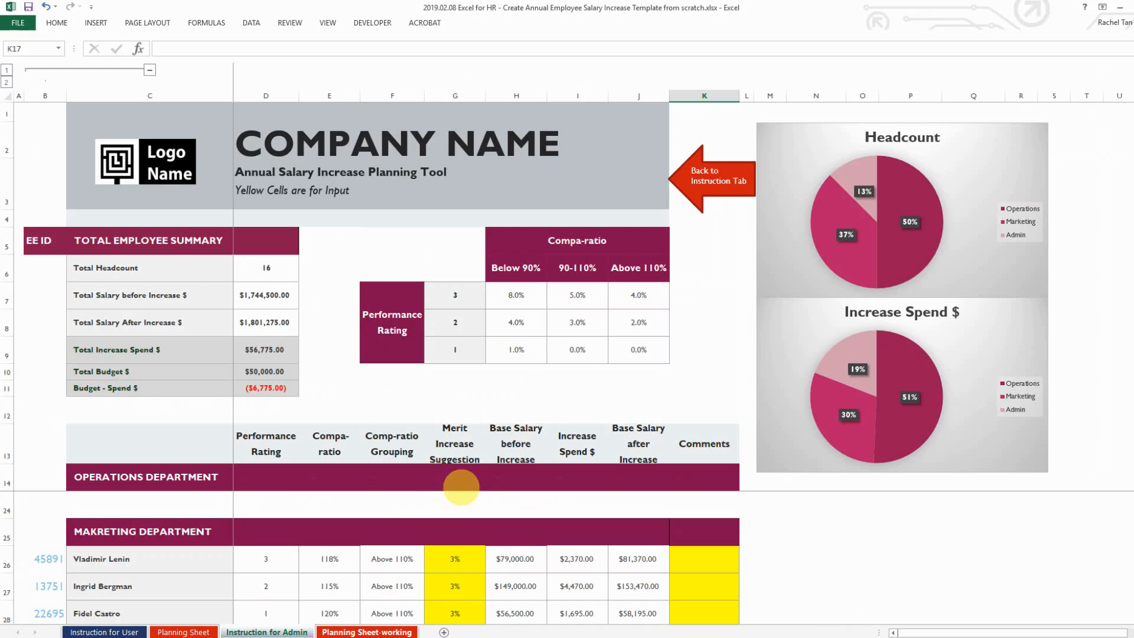
pyautogui.click(571, 558)
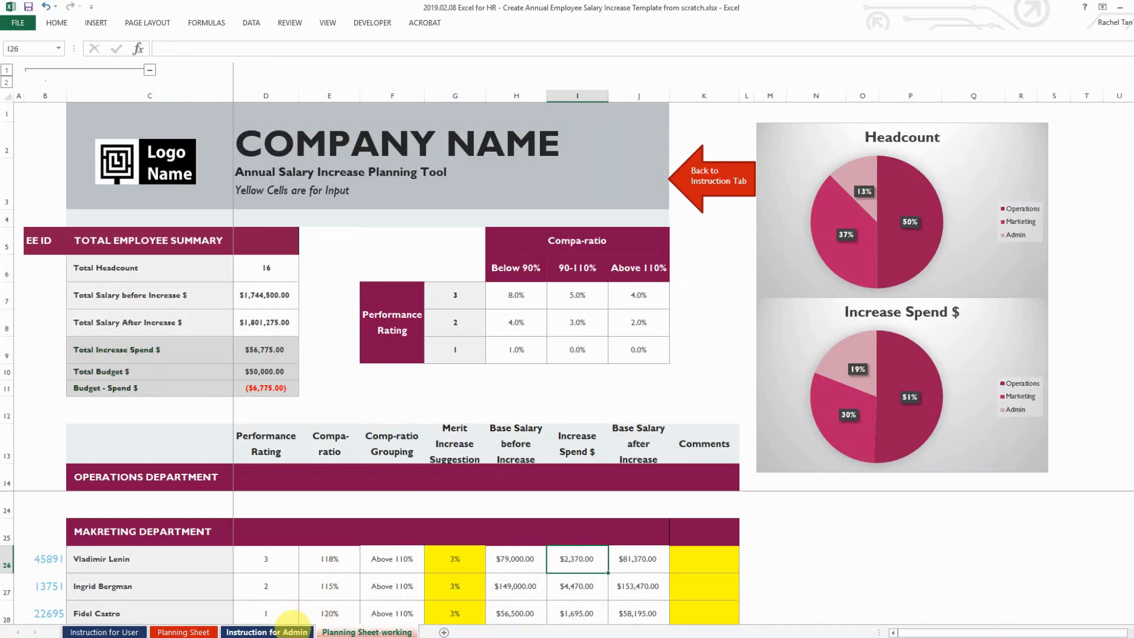
pyautogui.click(287, 631)
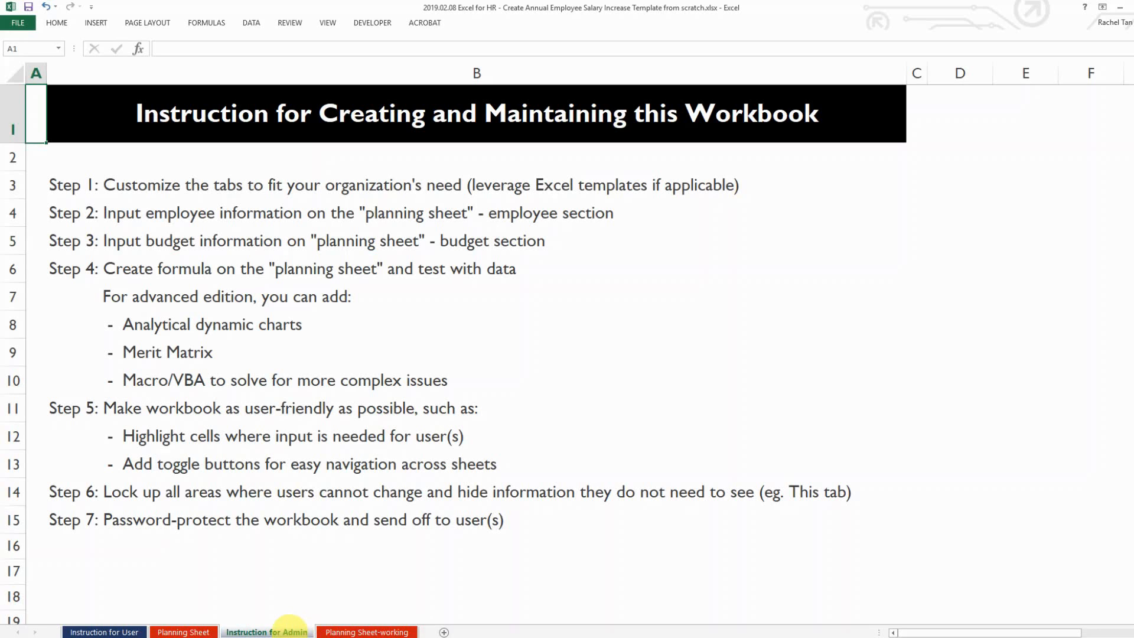
# Hide the Instruction for Admin tab and password-protect the workbook Structure, confirming the password
pyautogui.rightClick(289, 627)
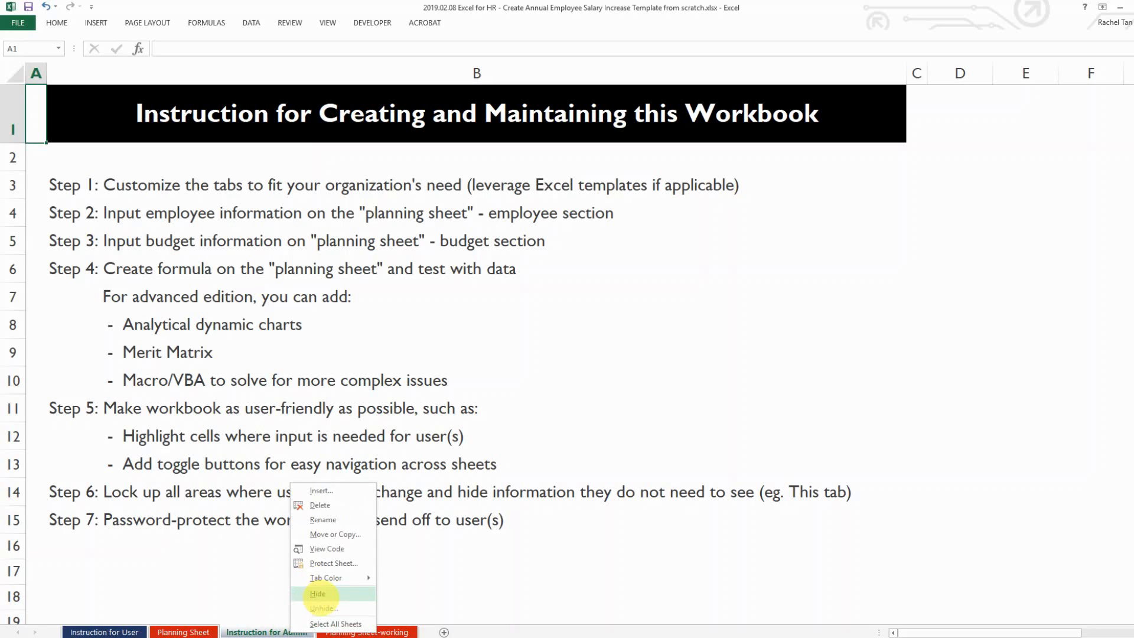
pyautogui.click(317, 594)
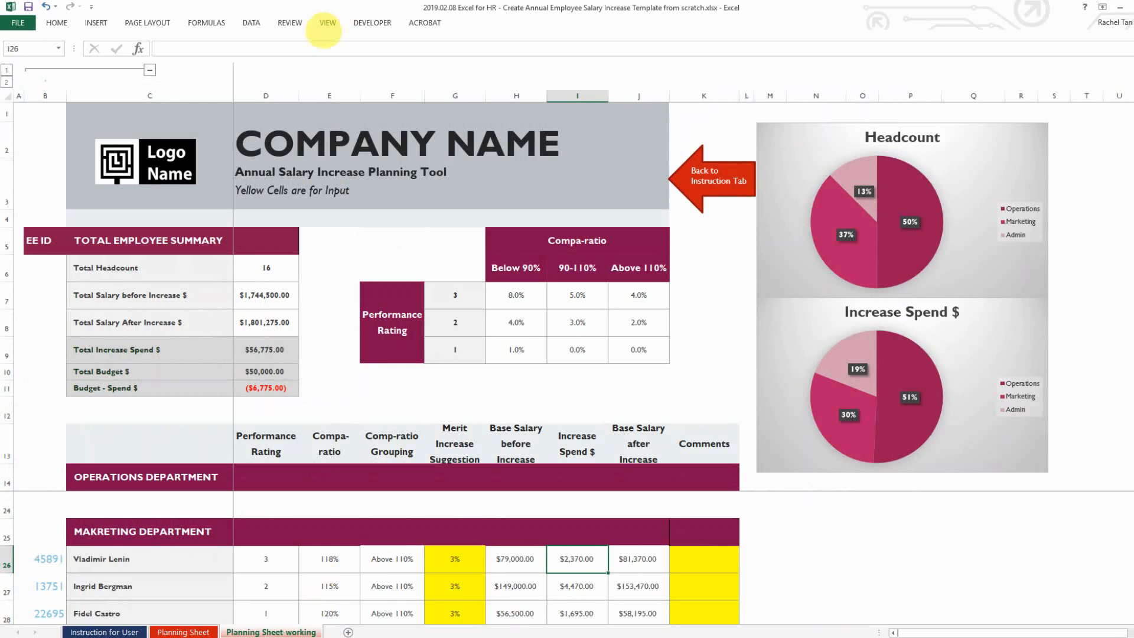
pyautogui.click(290, 22)
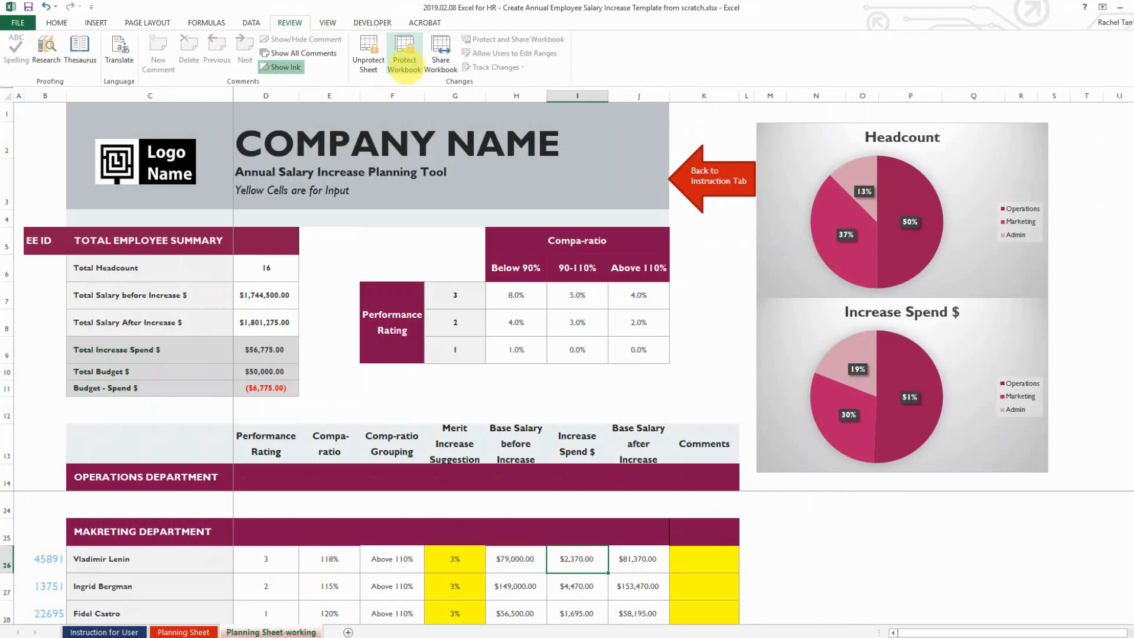
pyautogui.click(404, 65)
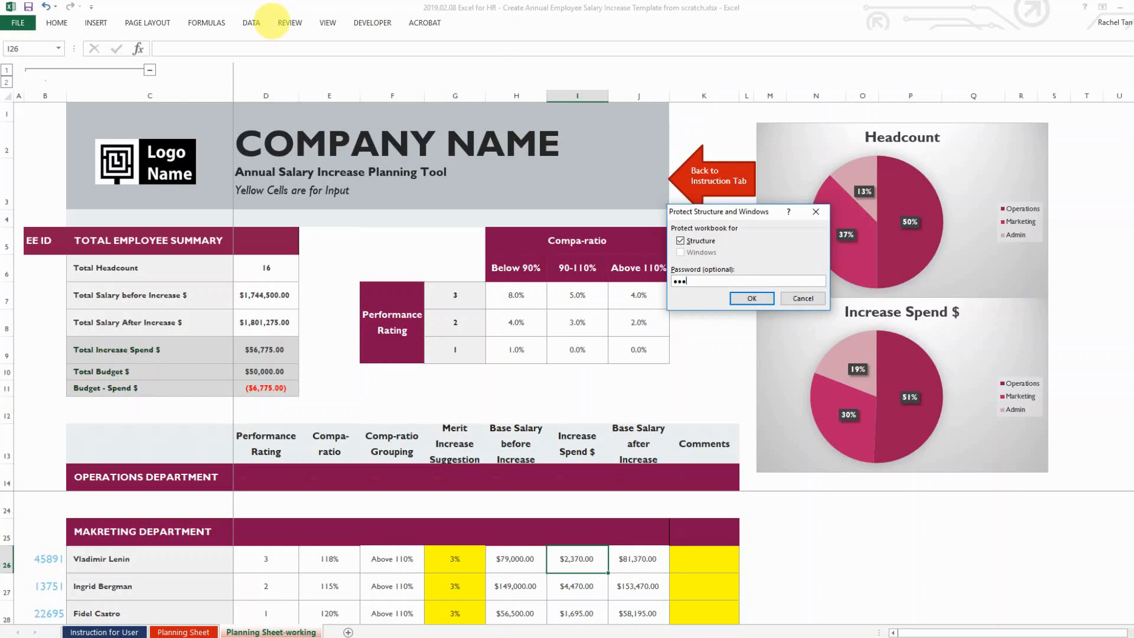
pyautogui.click(751, 299)
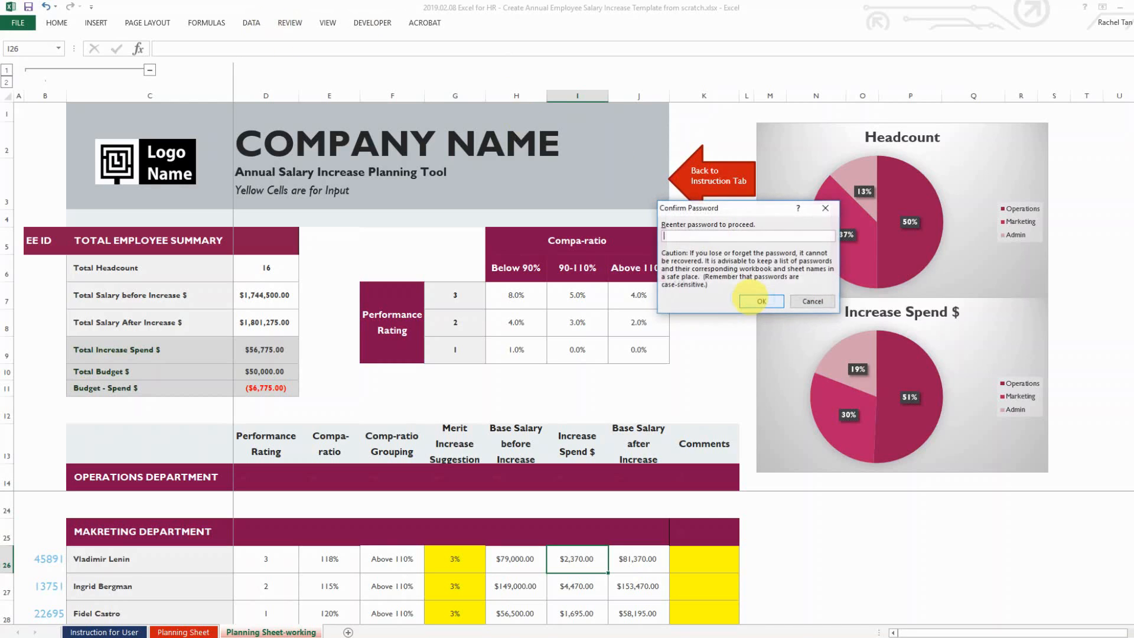
pyautogui.click(761, 301)
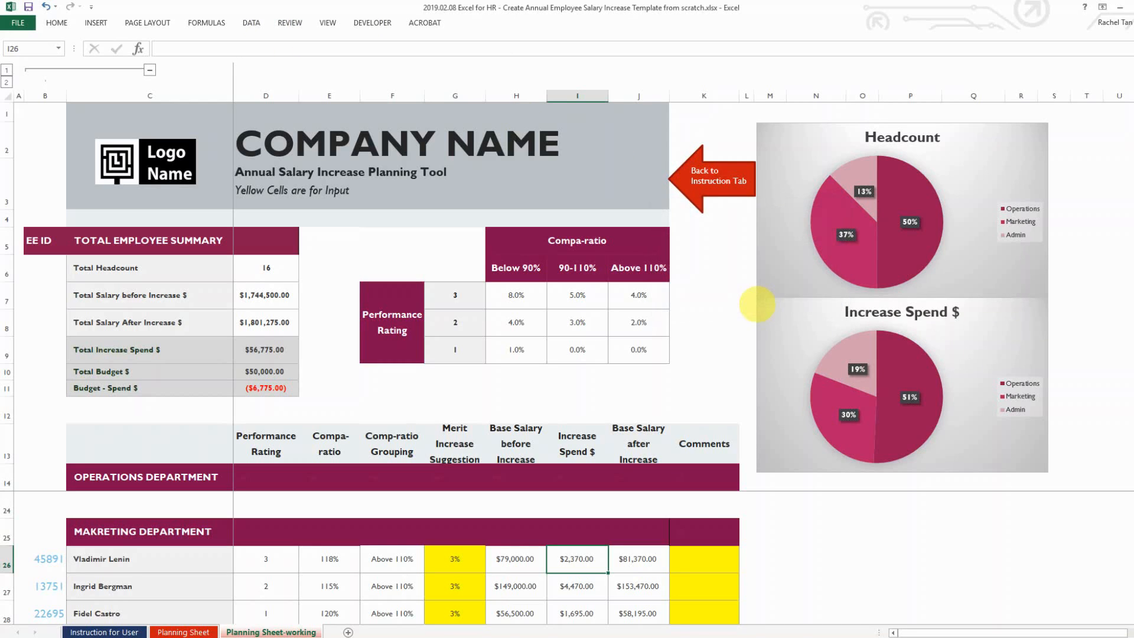
pyautogui.click(268, 410)
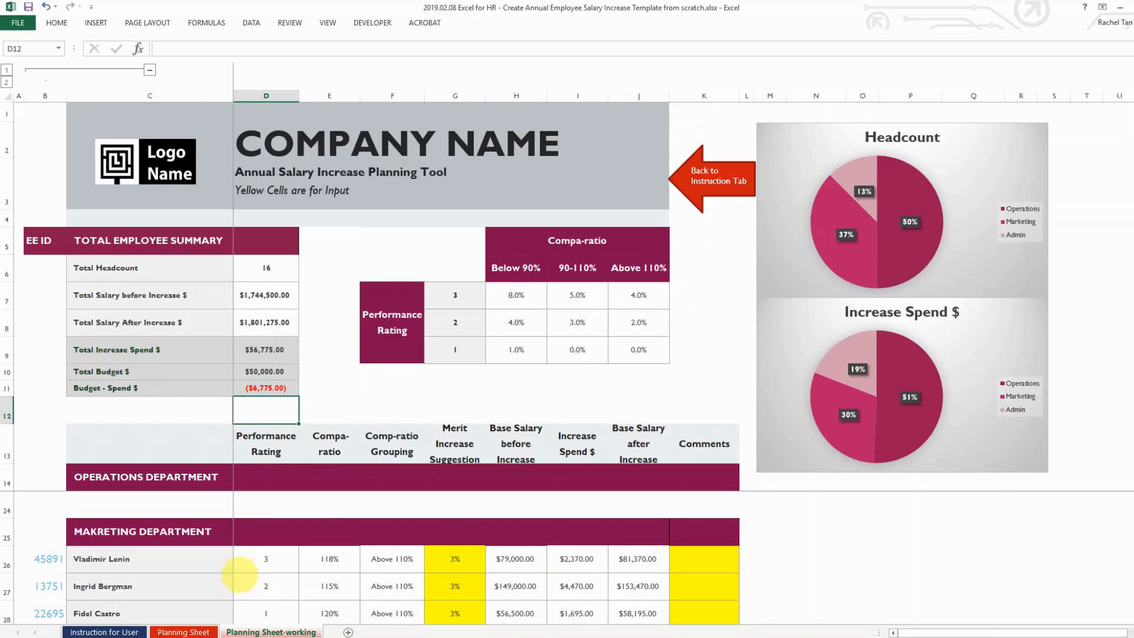
# Check that sheet-tab actions such as Unhide are blocked under workbook protection
pyautogui.click(250, 24)
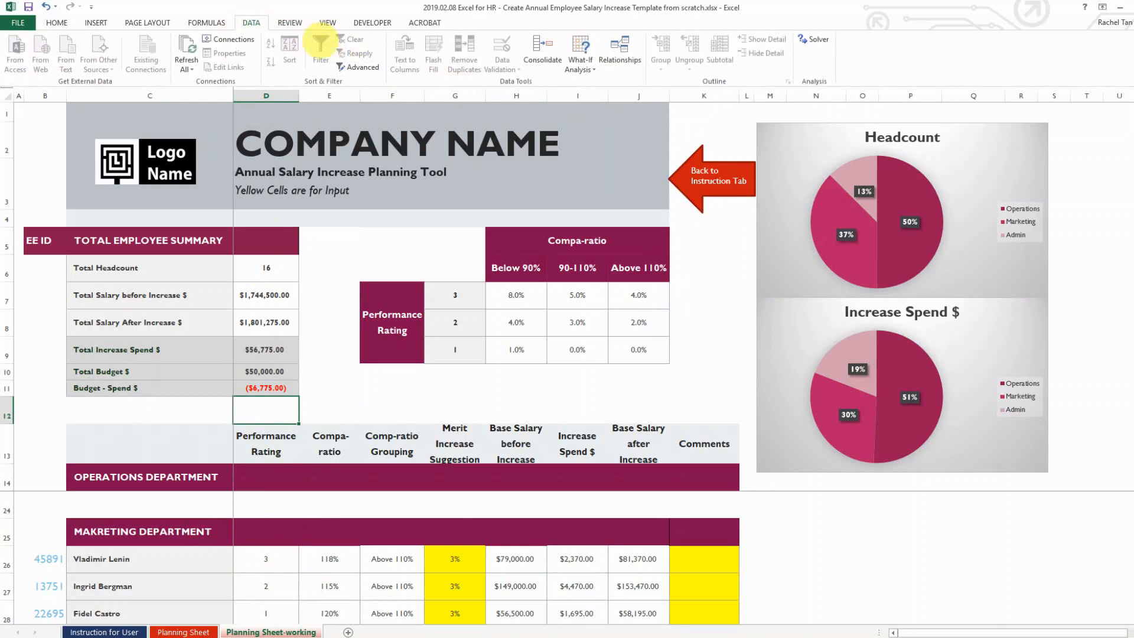
pyautogui.click(291, 23)
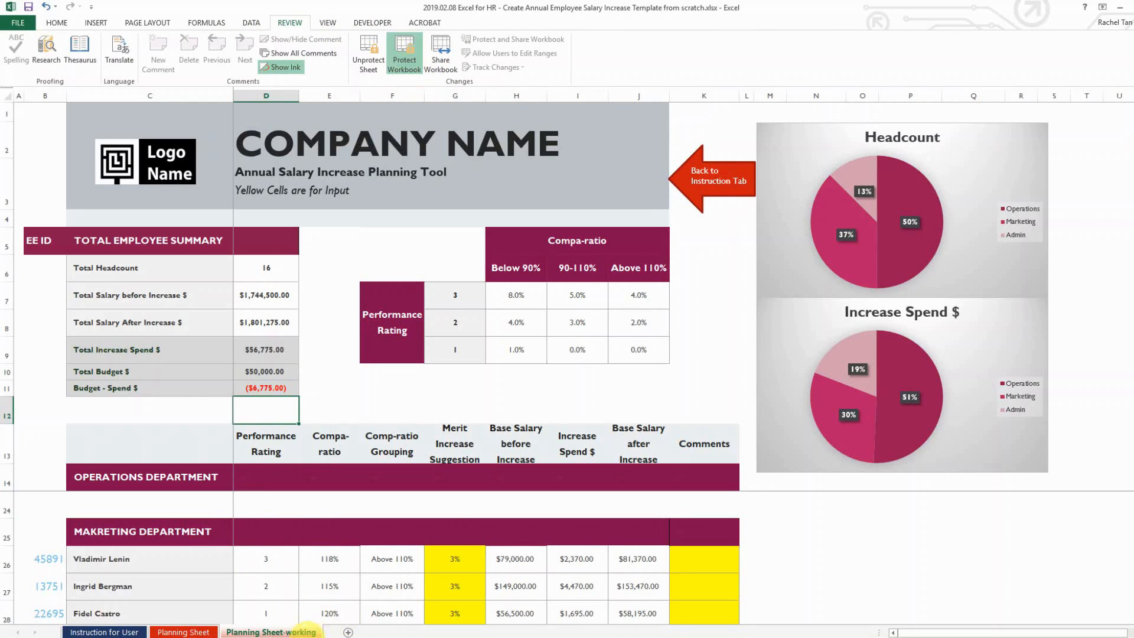
pyautogui.rightClick(283, 632)
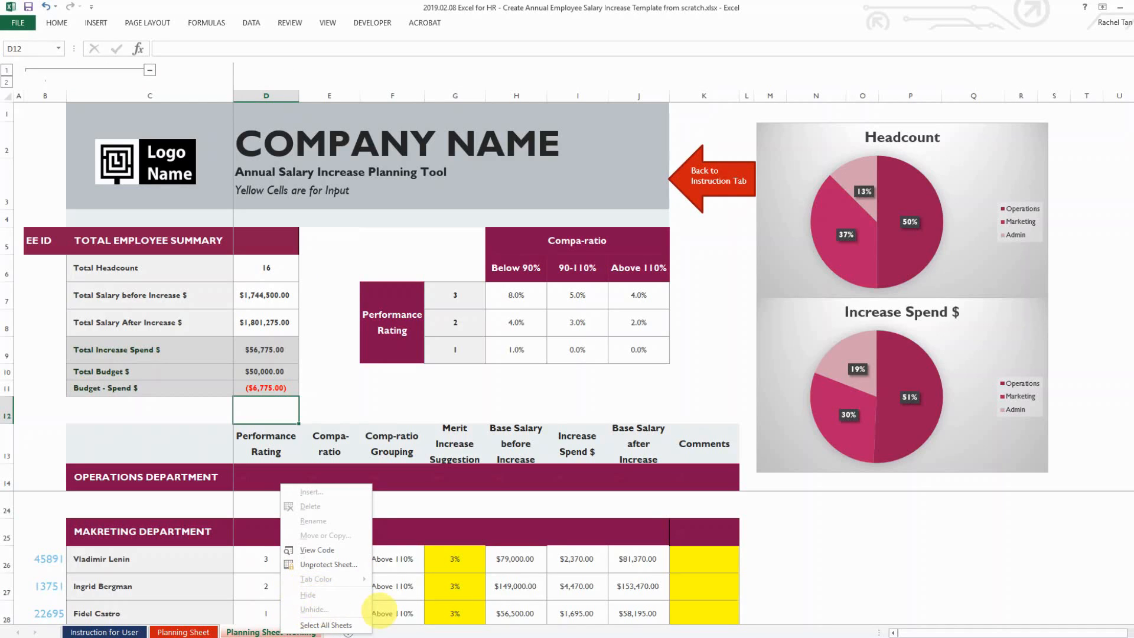
pyautogui.click(425, 599)
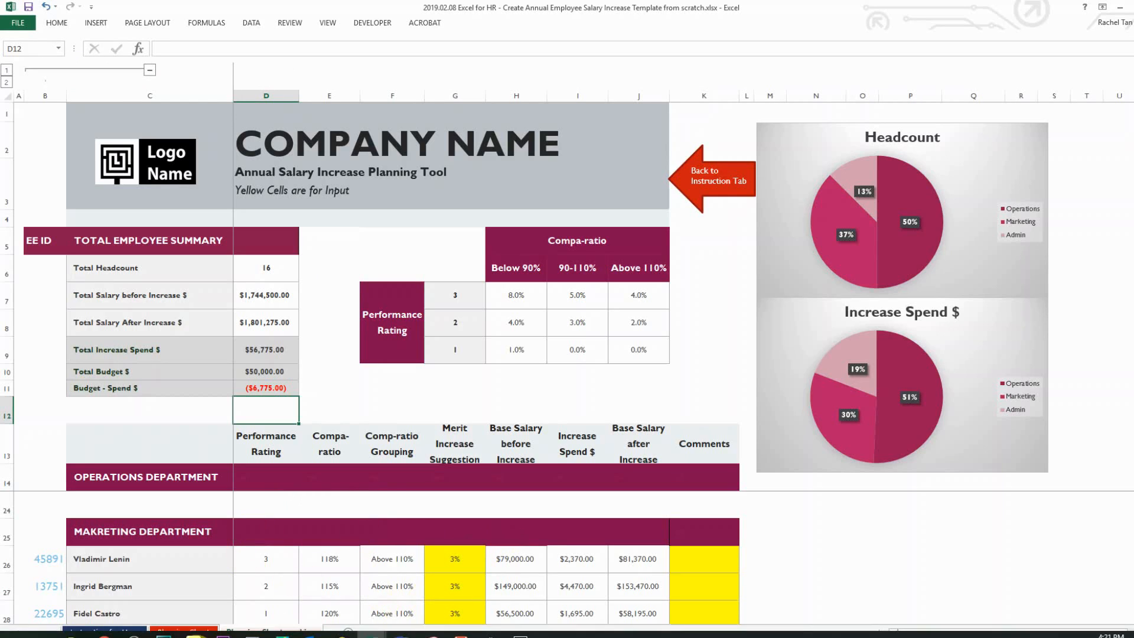
pyautogui.click(224, 568)
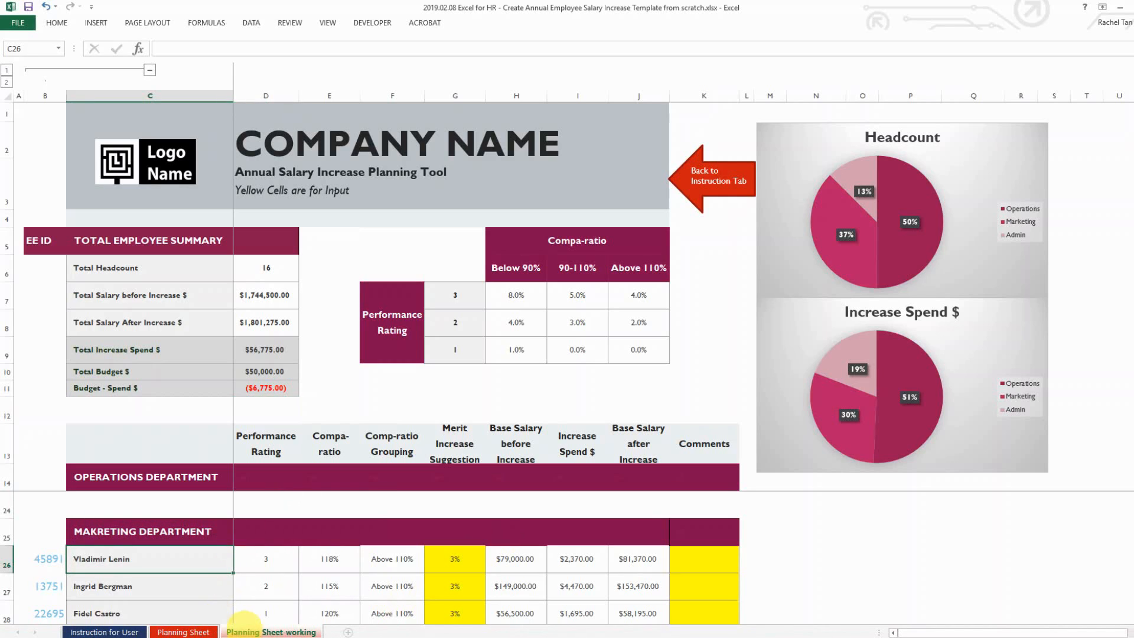
pyautogui.rightClick(243, 631)
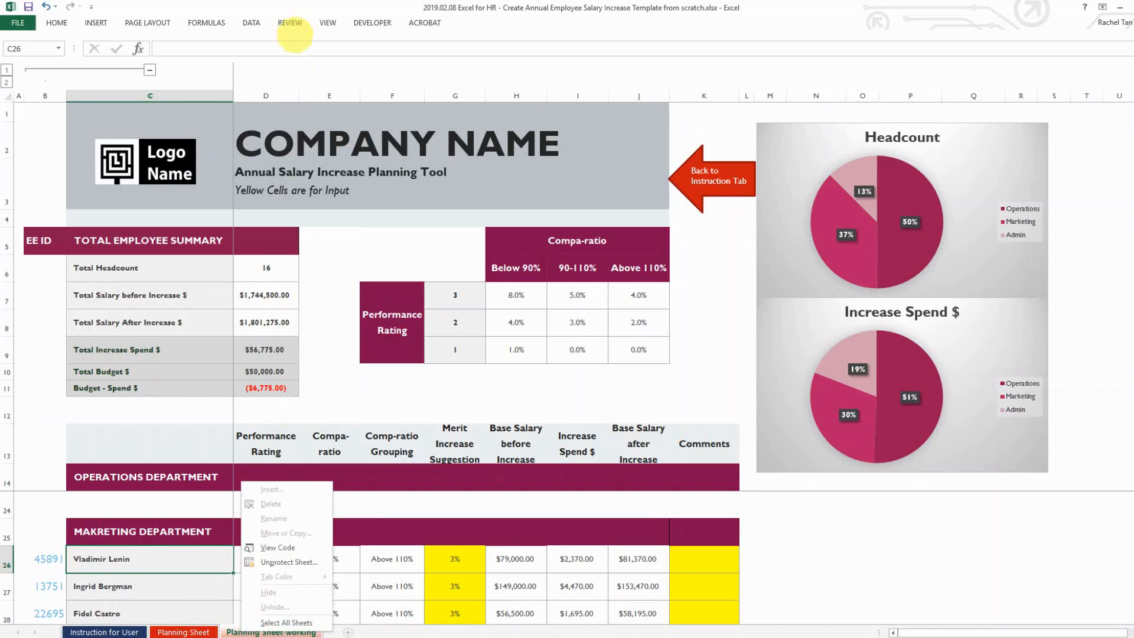
# Unprotect the workbook with its password and unhide the Instruction for Admin sheet
pyautogui.click(289, 22)
pyautogui.click(413, 56)
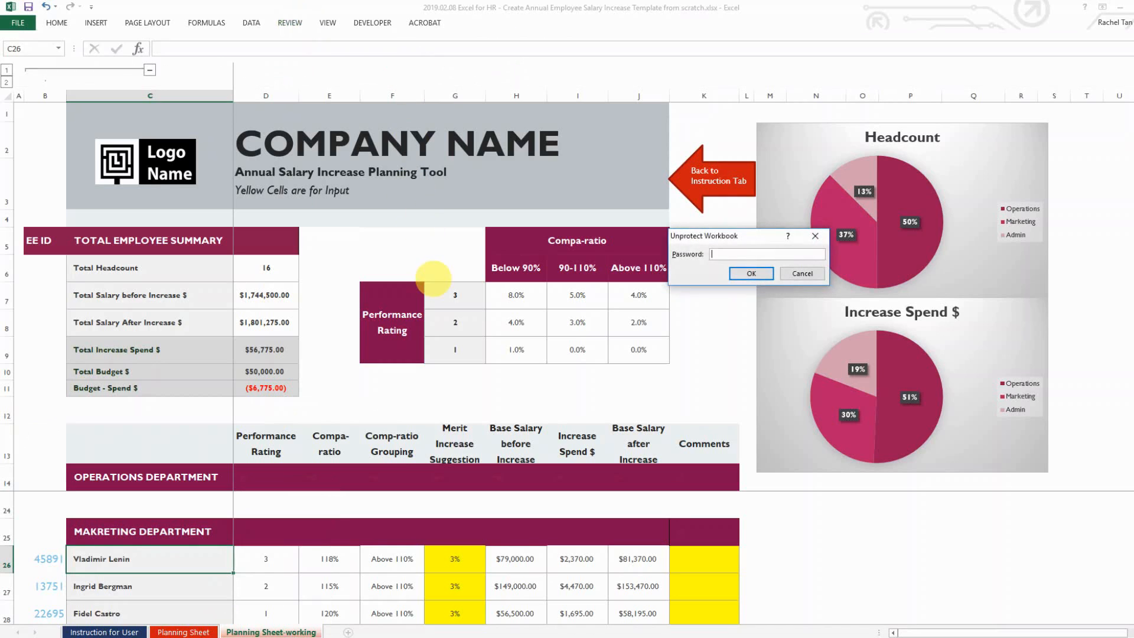
pyautogui.click(745, 273)
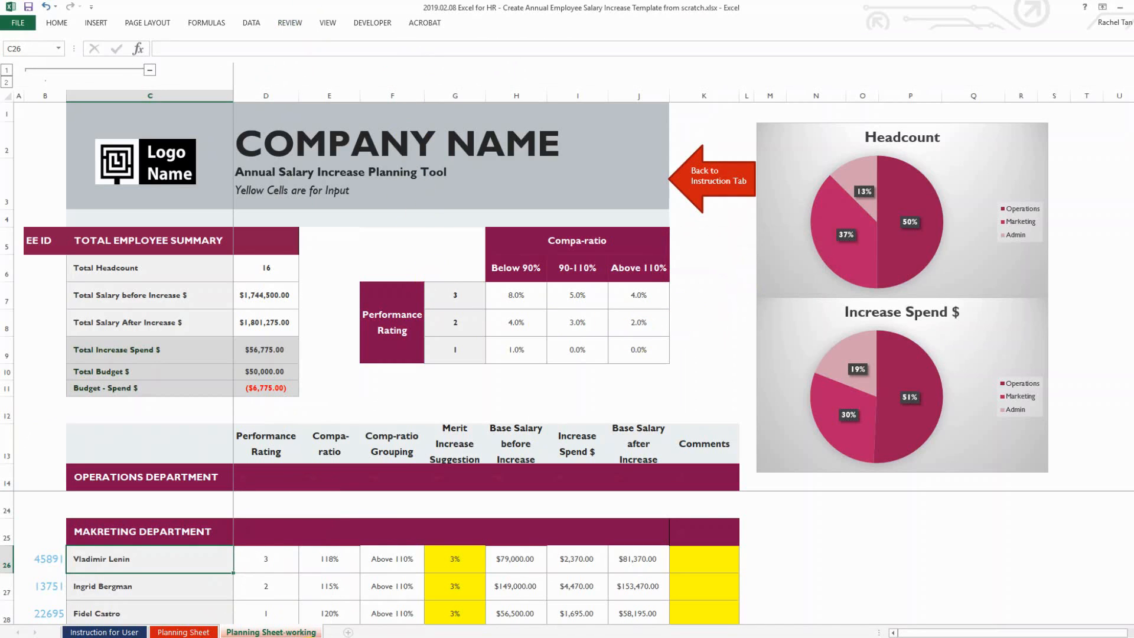
pyautogui.rightClick(298, 630)
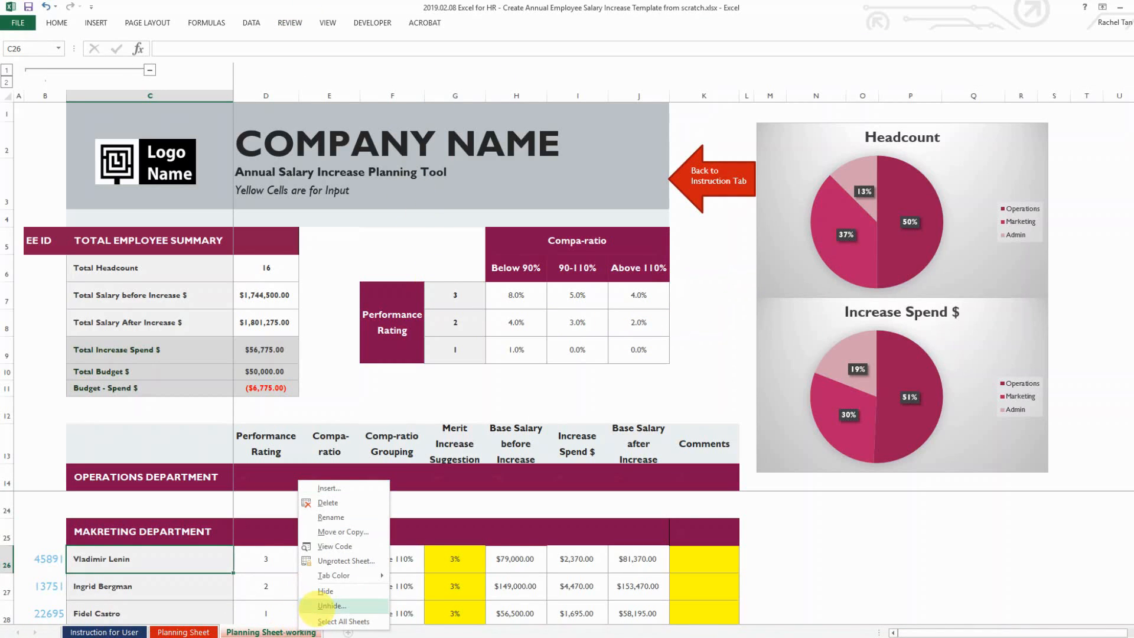
pyautogui.click(316, 609)
pyautogui.click(332, 633)
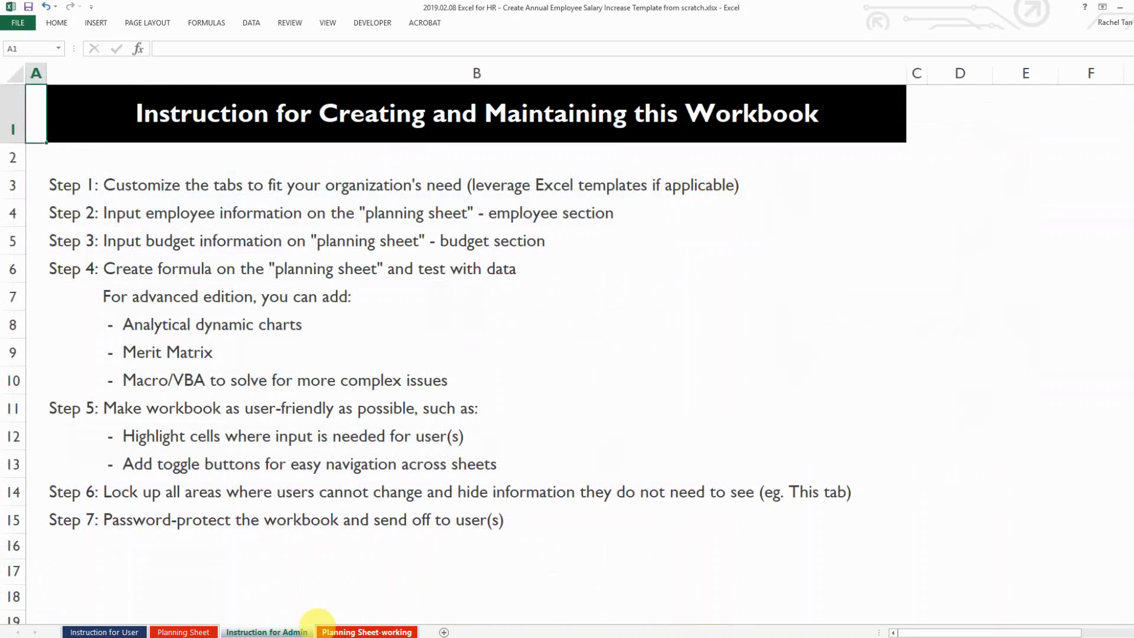
pyautogui.click(161, 499)
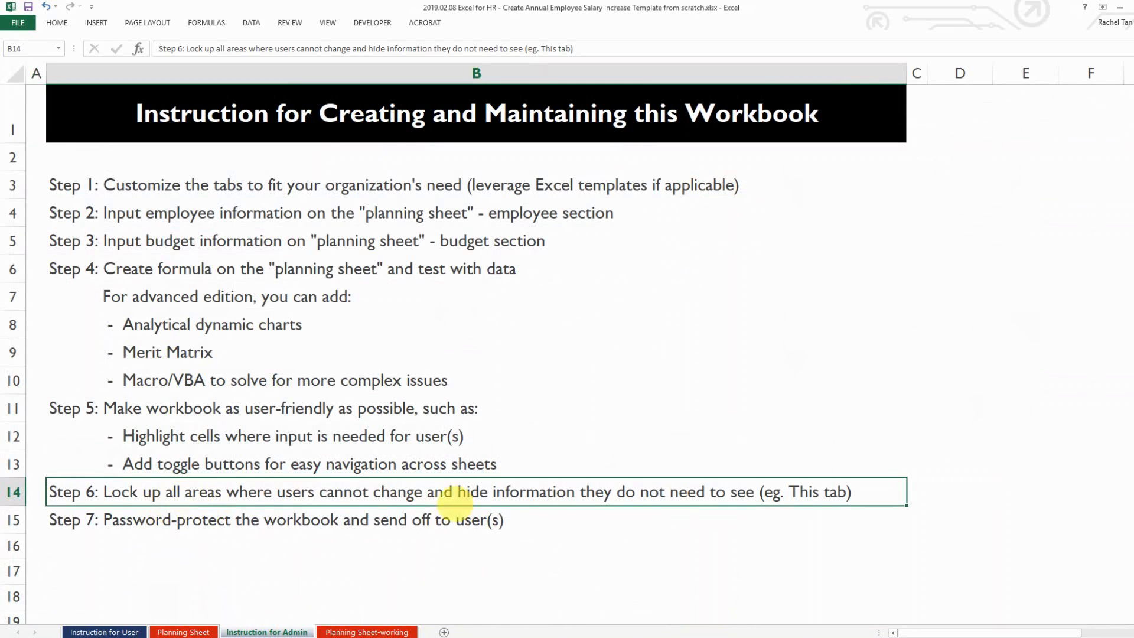
pyautogui.click(135, 517)
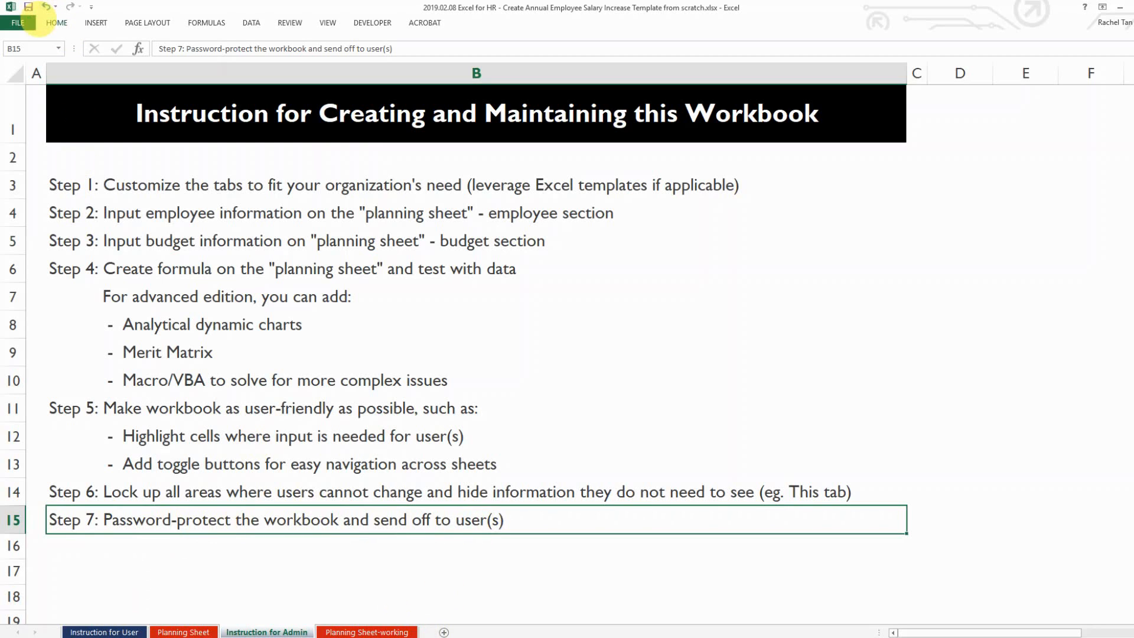
pyautogui.click(17, 23)
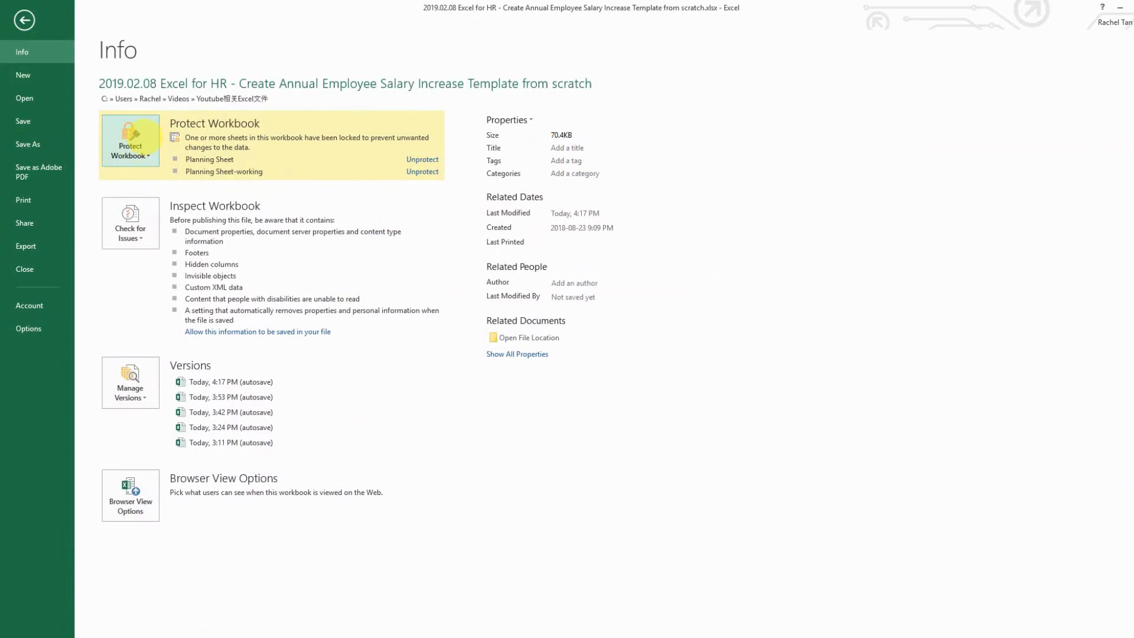
pyautogui.click(142, 138)
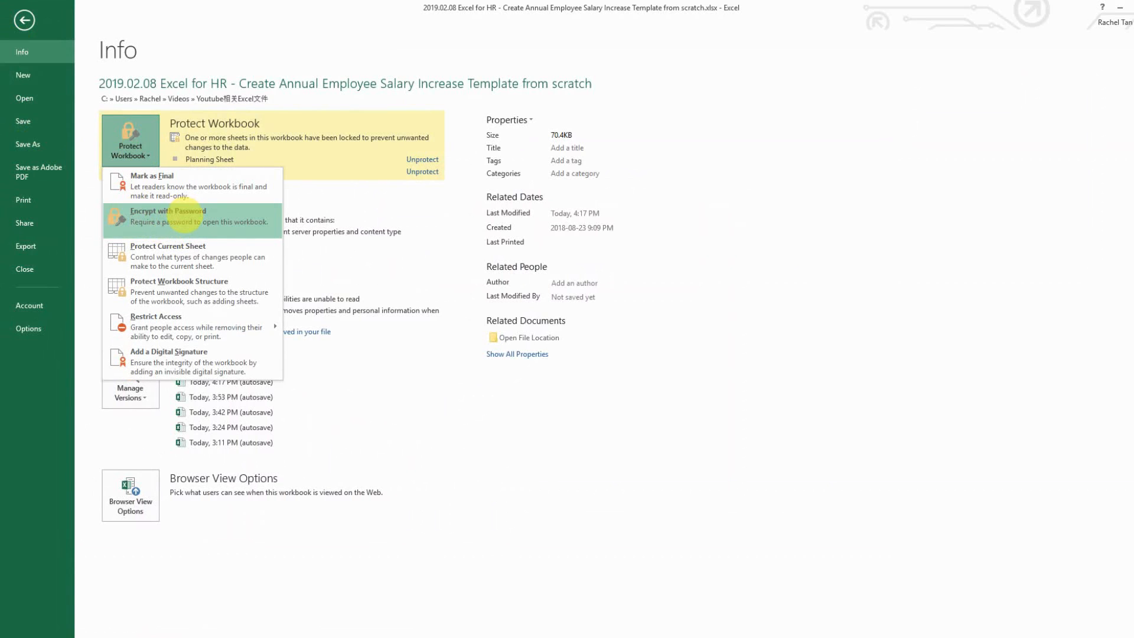
pyautogui.click(183, 219)
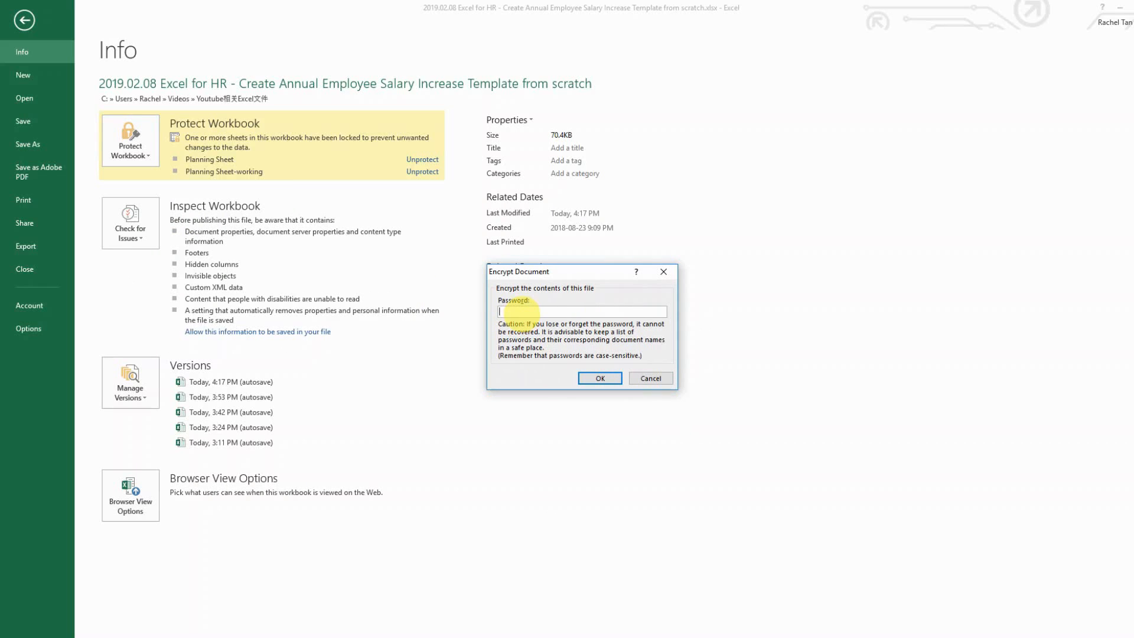
pyautogui.click(650, 378)
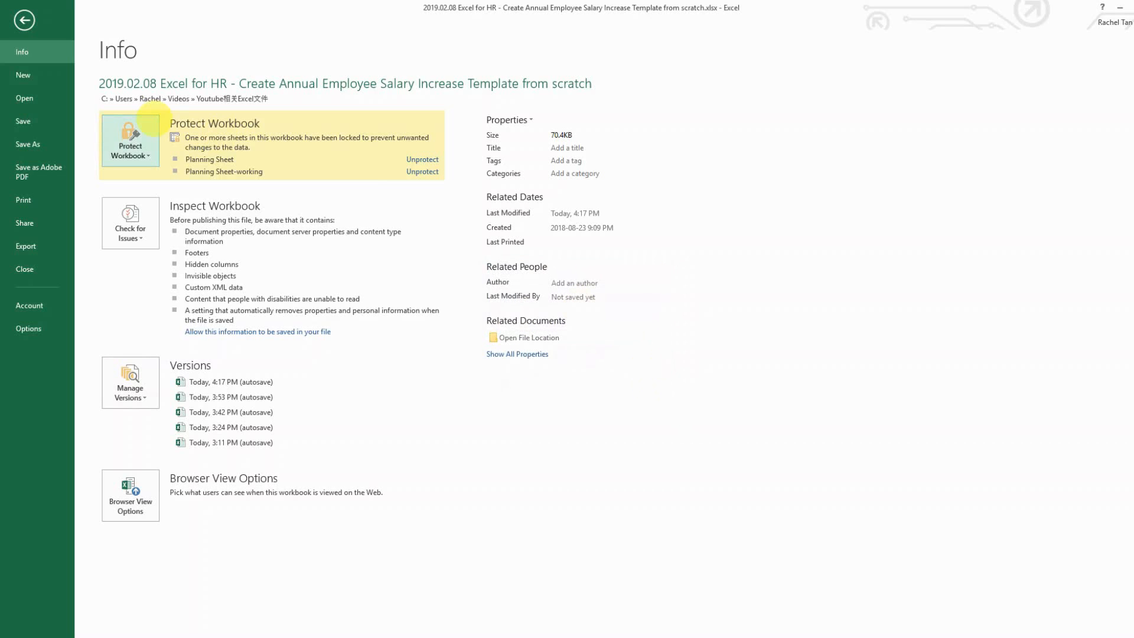
pyautogui.click(25, 20)
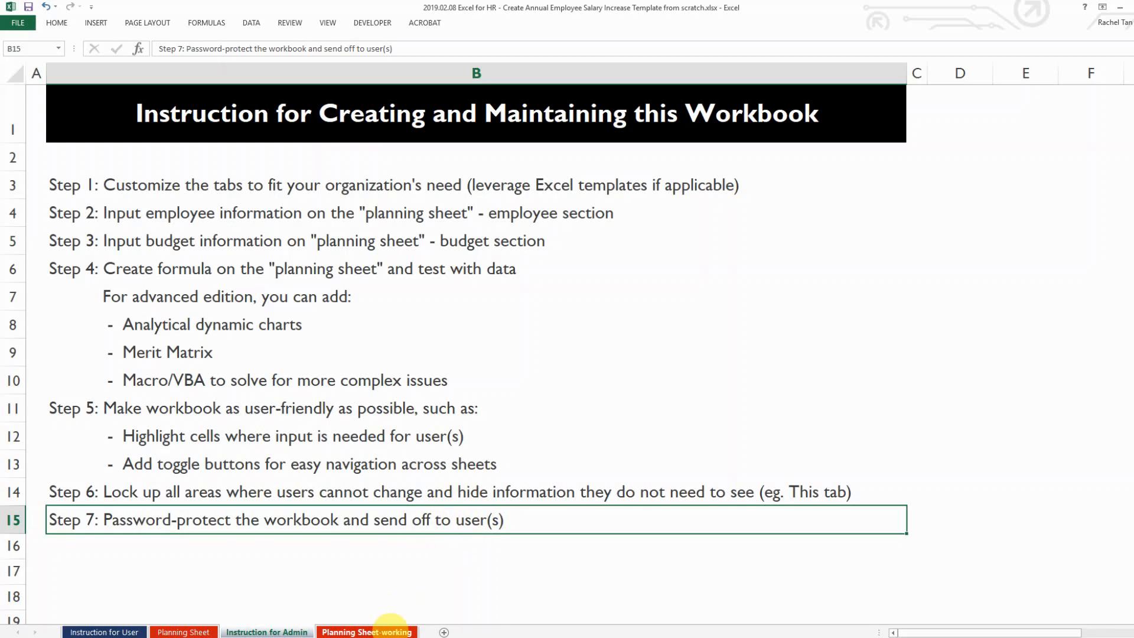
pyautogui.click(372, 631)
pyautogui.scroll(-1, 413, 531)
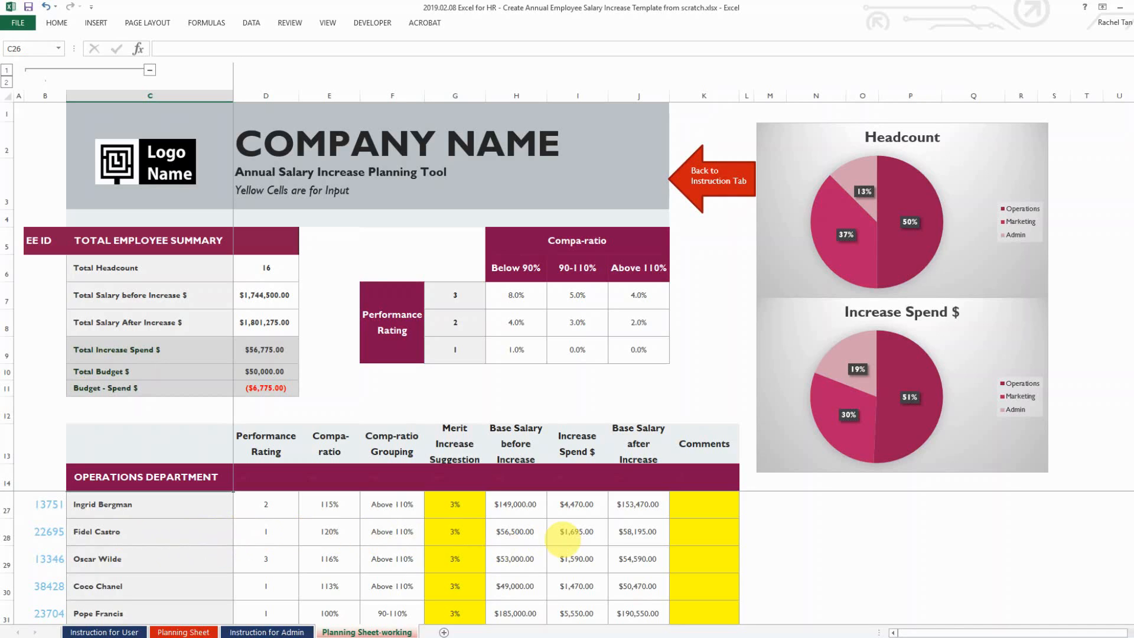
pyautogui.click(267, 632)
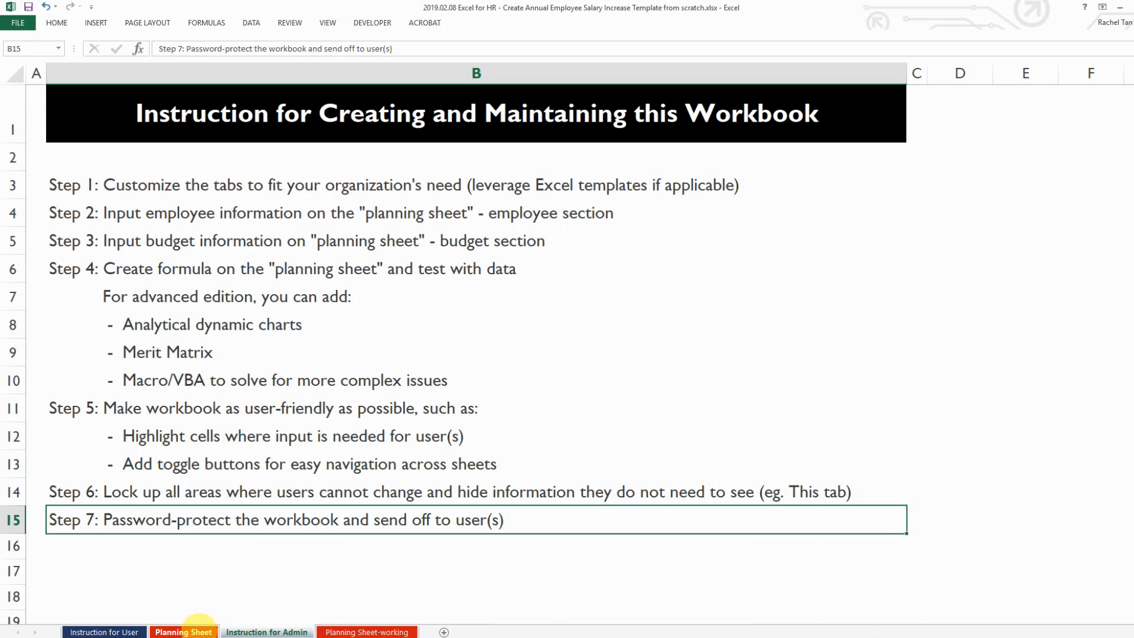
pyautogui.click(189, 631)
pyautogui.click(243, 632)
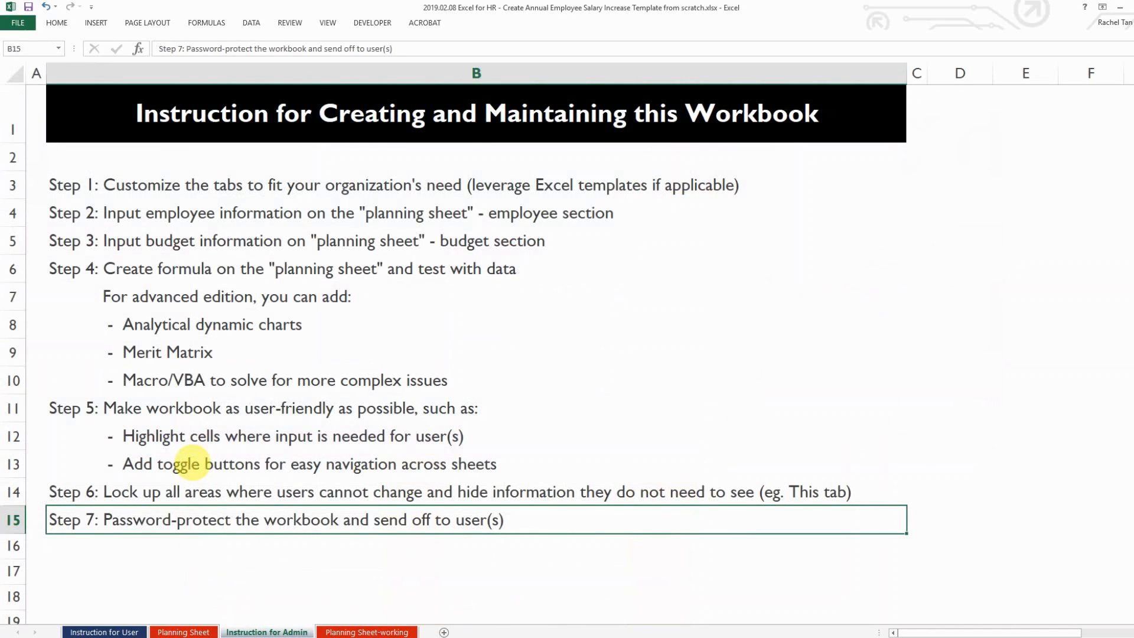